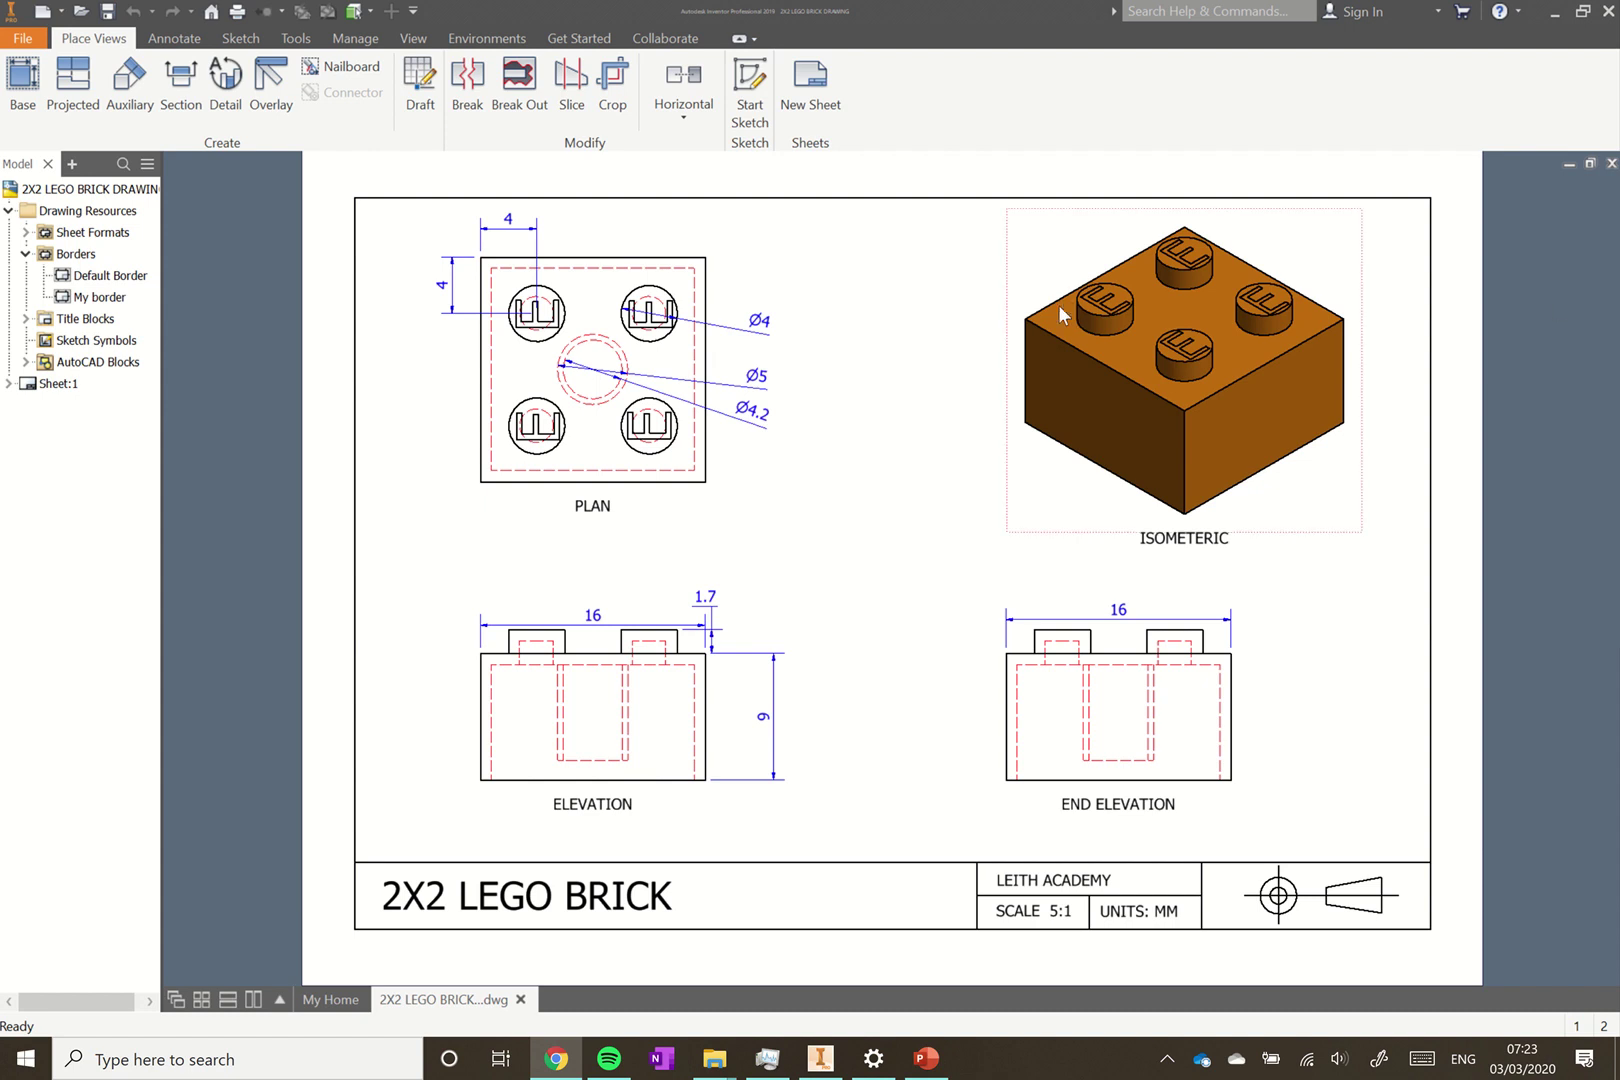
# - Open the 2x2 Example part from the Assembly Parts folder
pyautogui.click(22, 38)
pyautogui.click(76, 176)
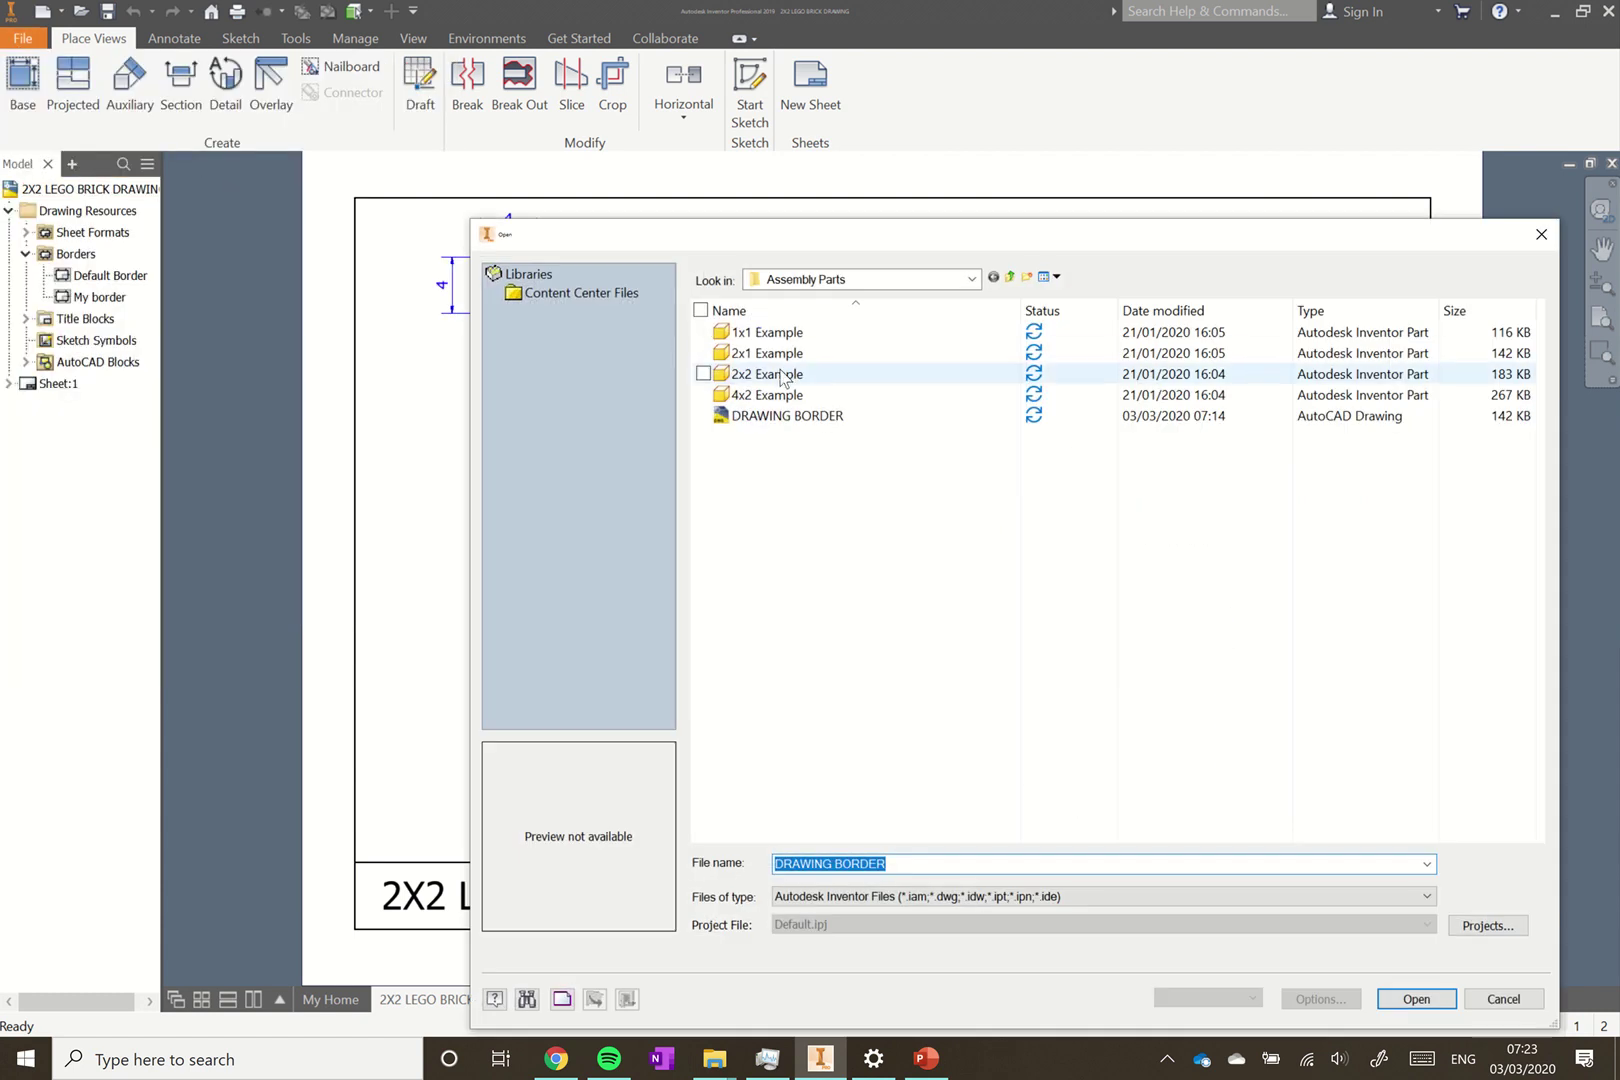
pyautogui.click(781, 376)
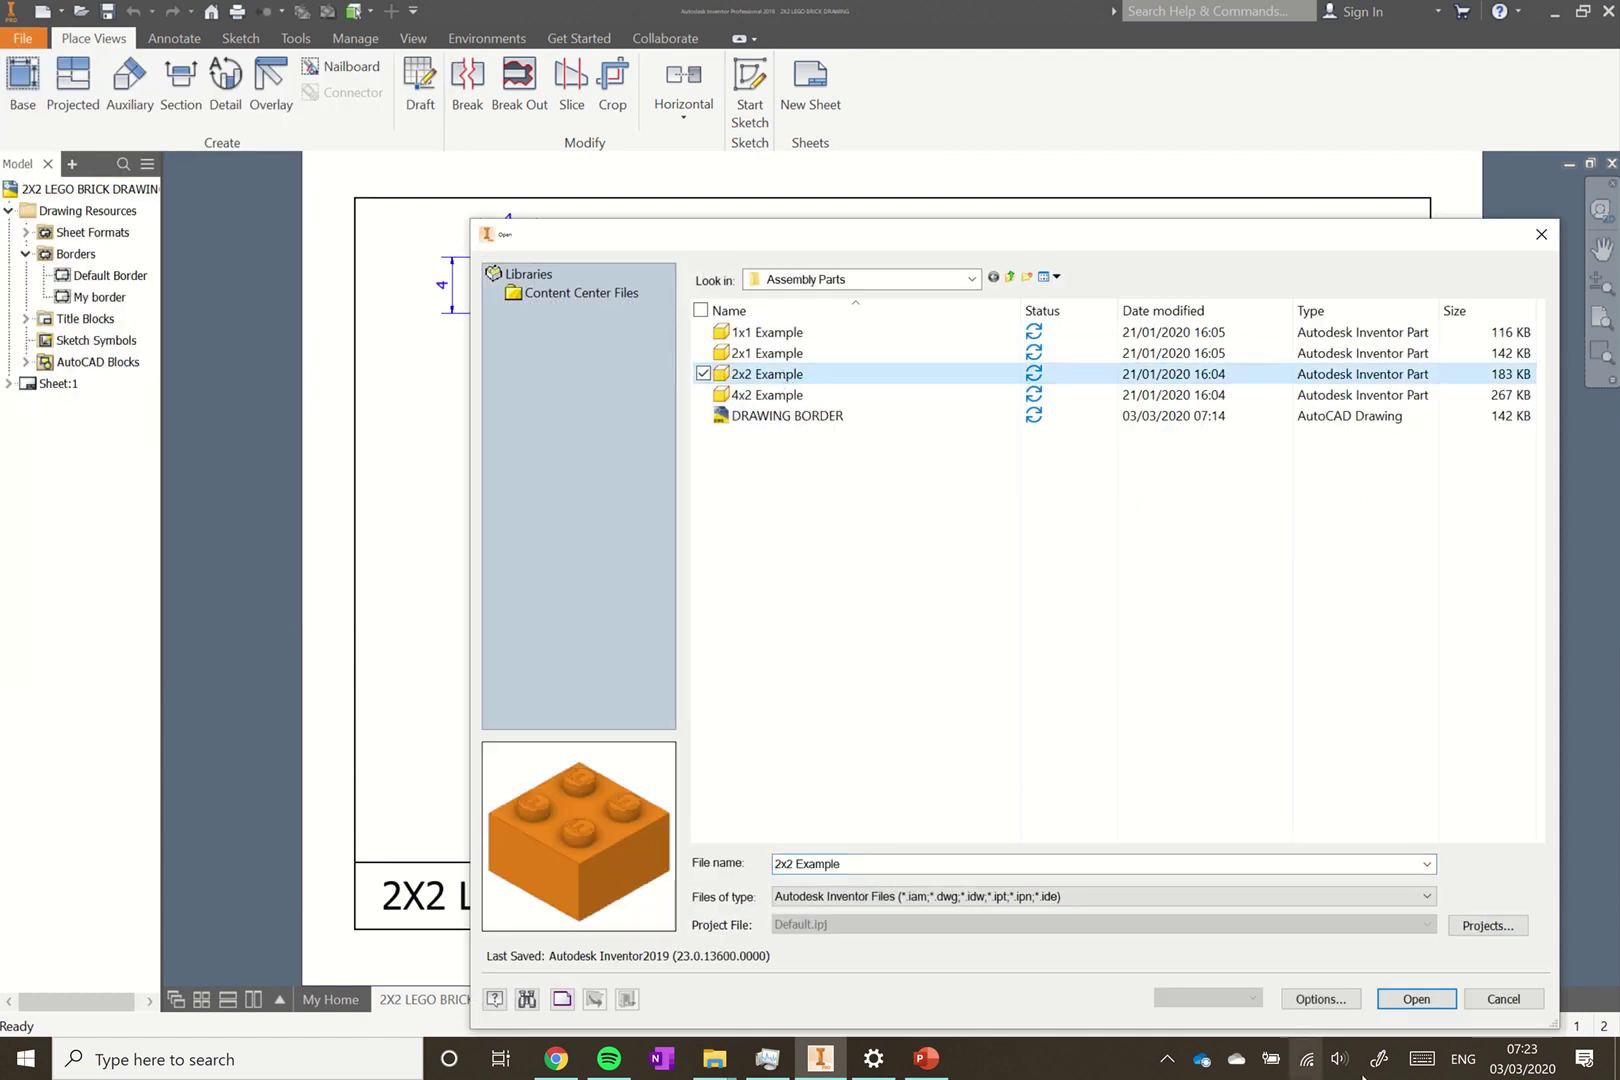
pyautogui.click(1416, 999)
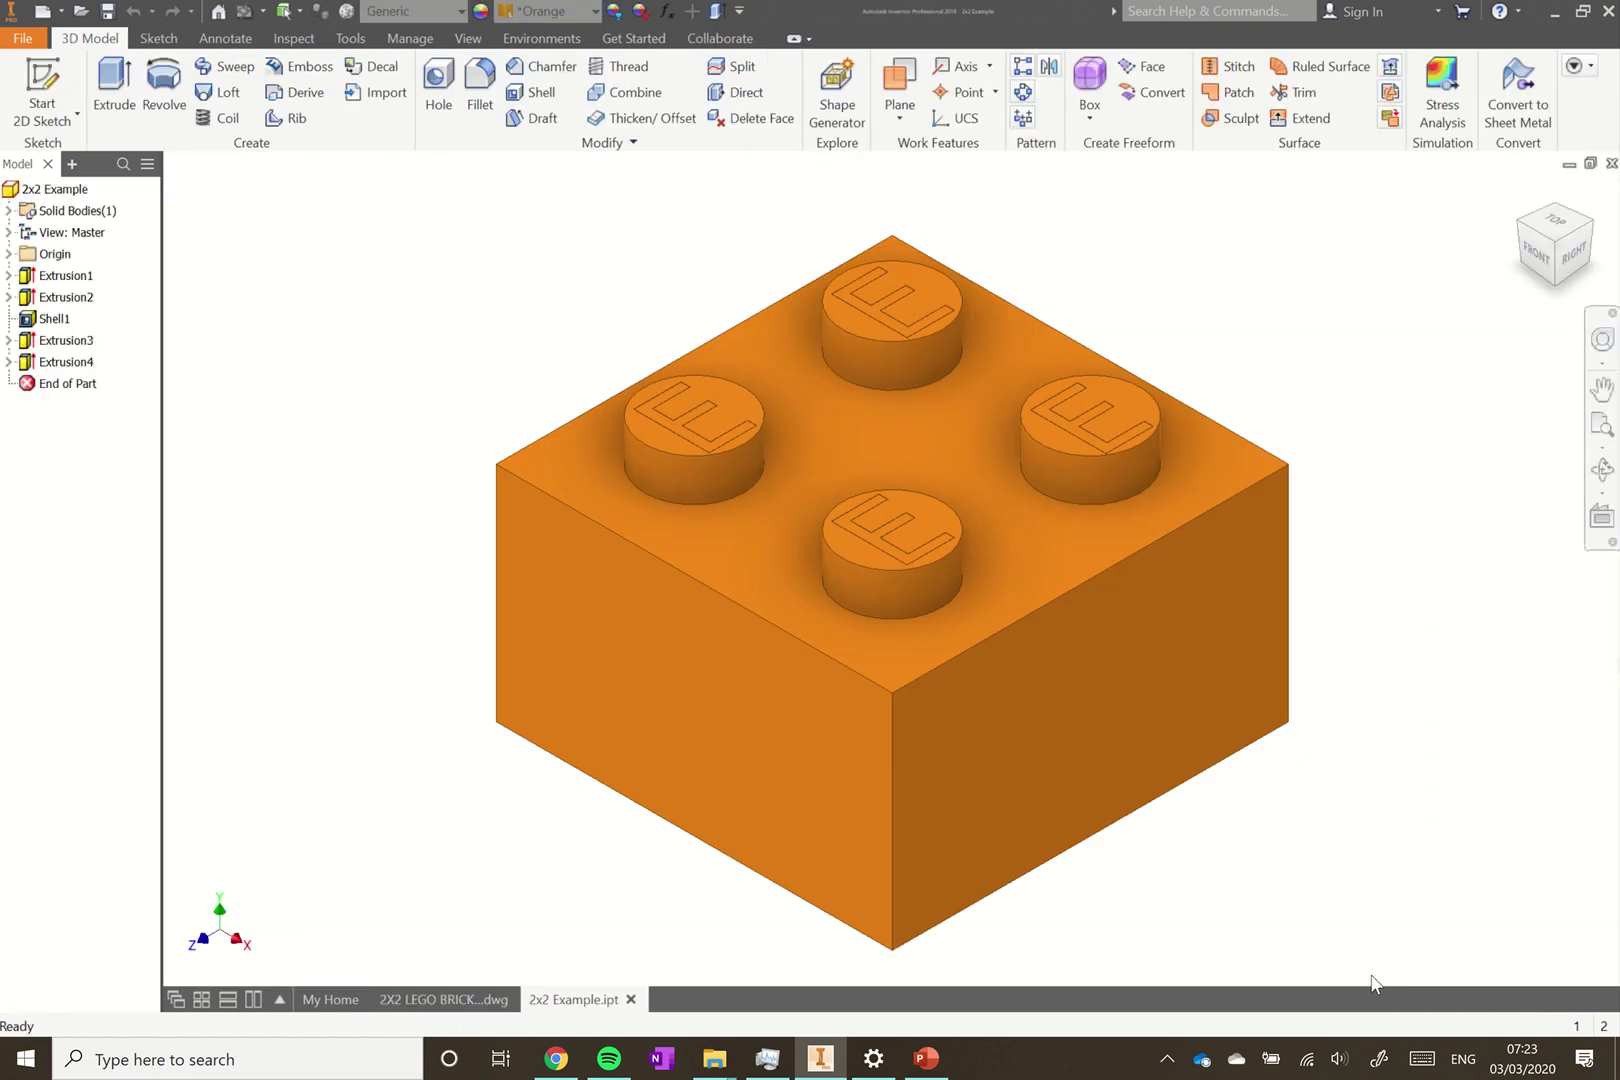
# - Open the DRAWING BORDER drawing file from the Assembly Parts folder
pyautogui.click(23, 38)
pyautogui.click(82, 190)
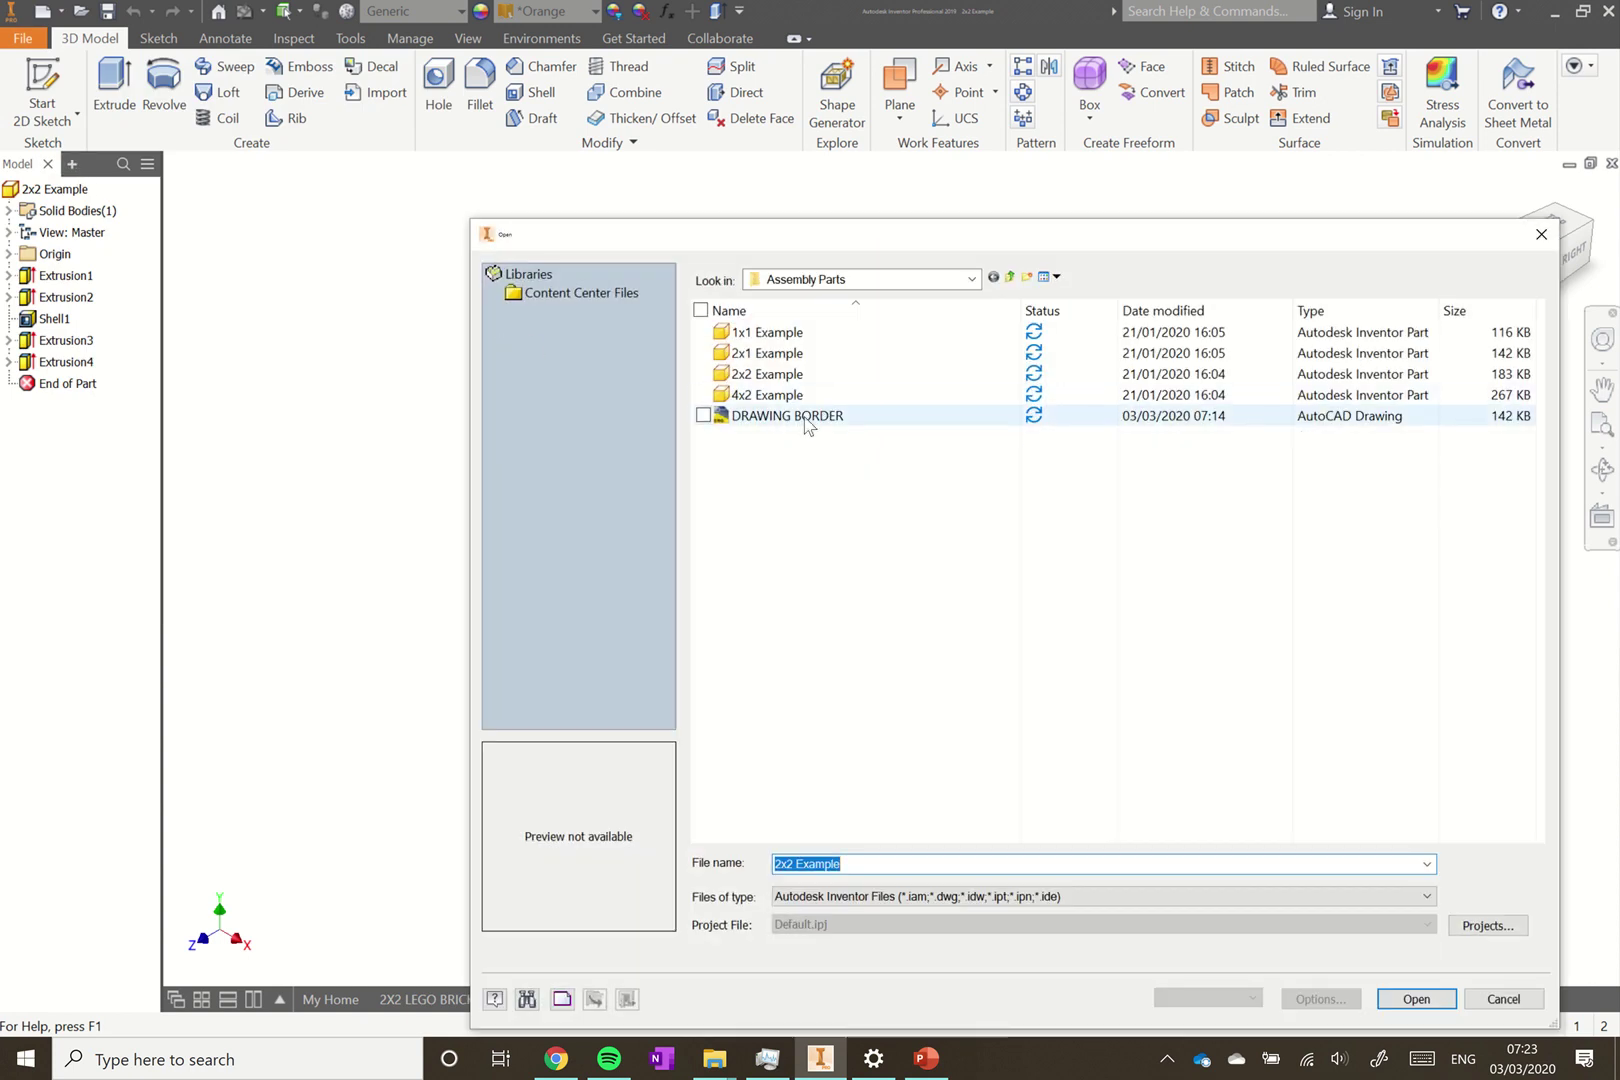
pyautogui.click(800, 420)
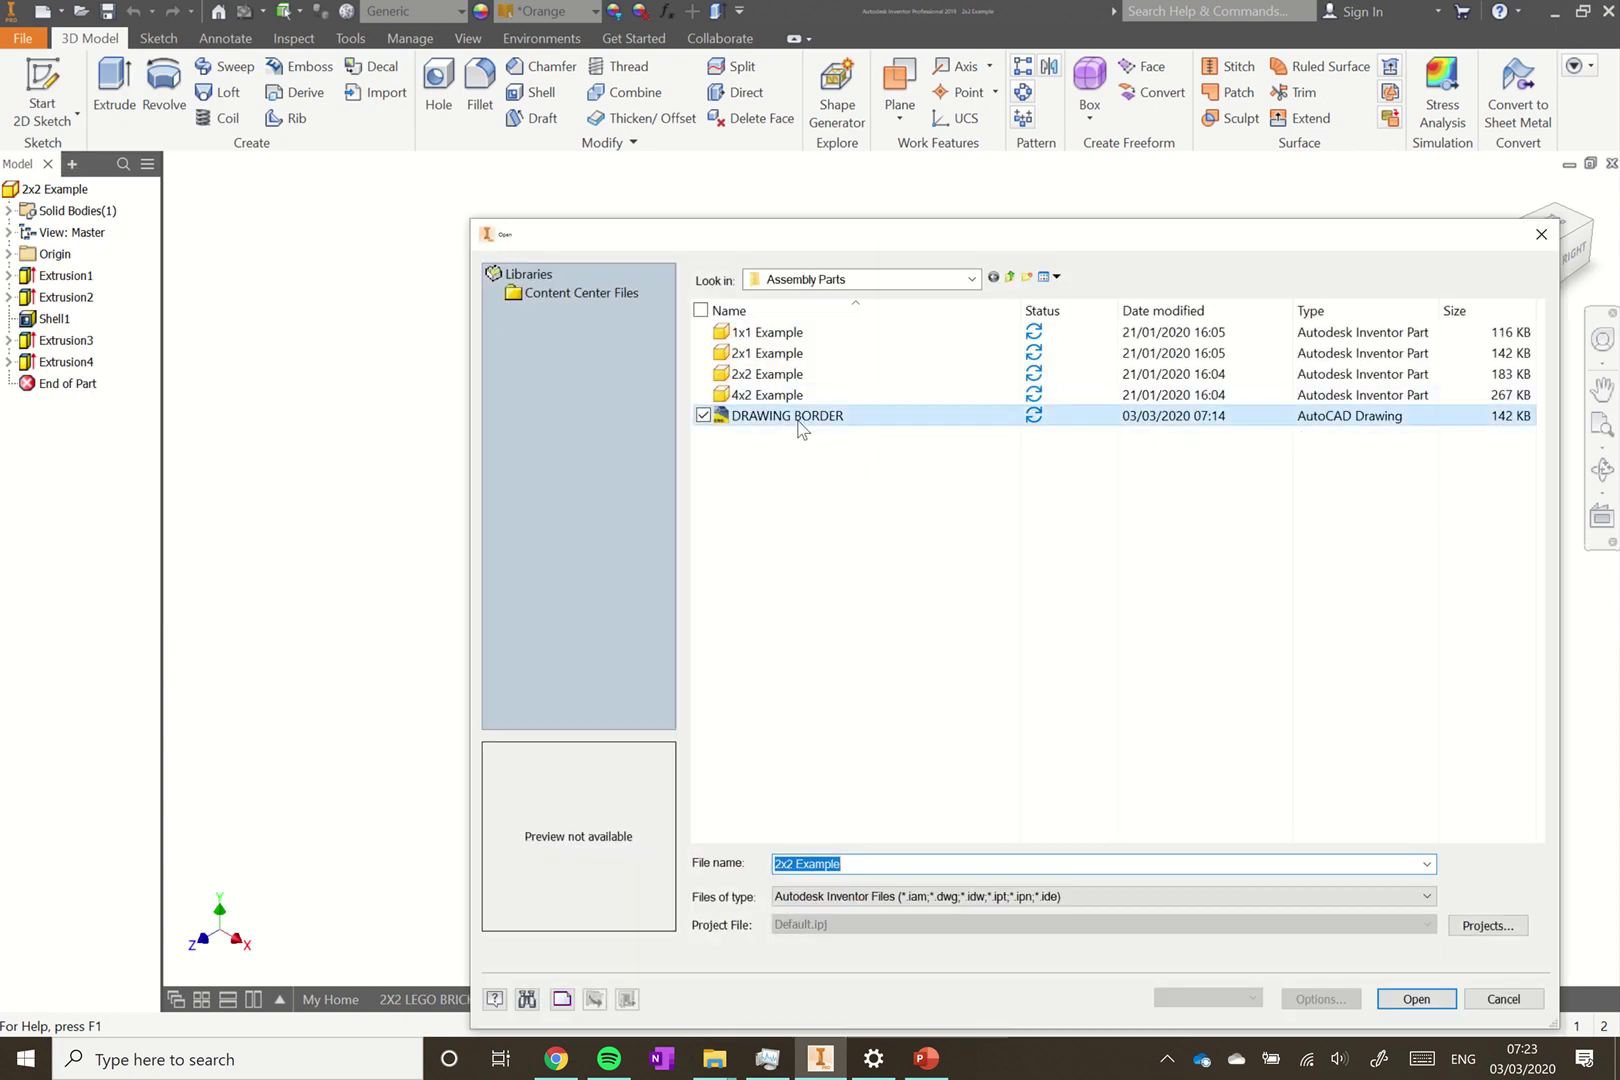
pyautogui.click(1416, 999)
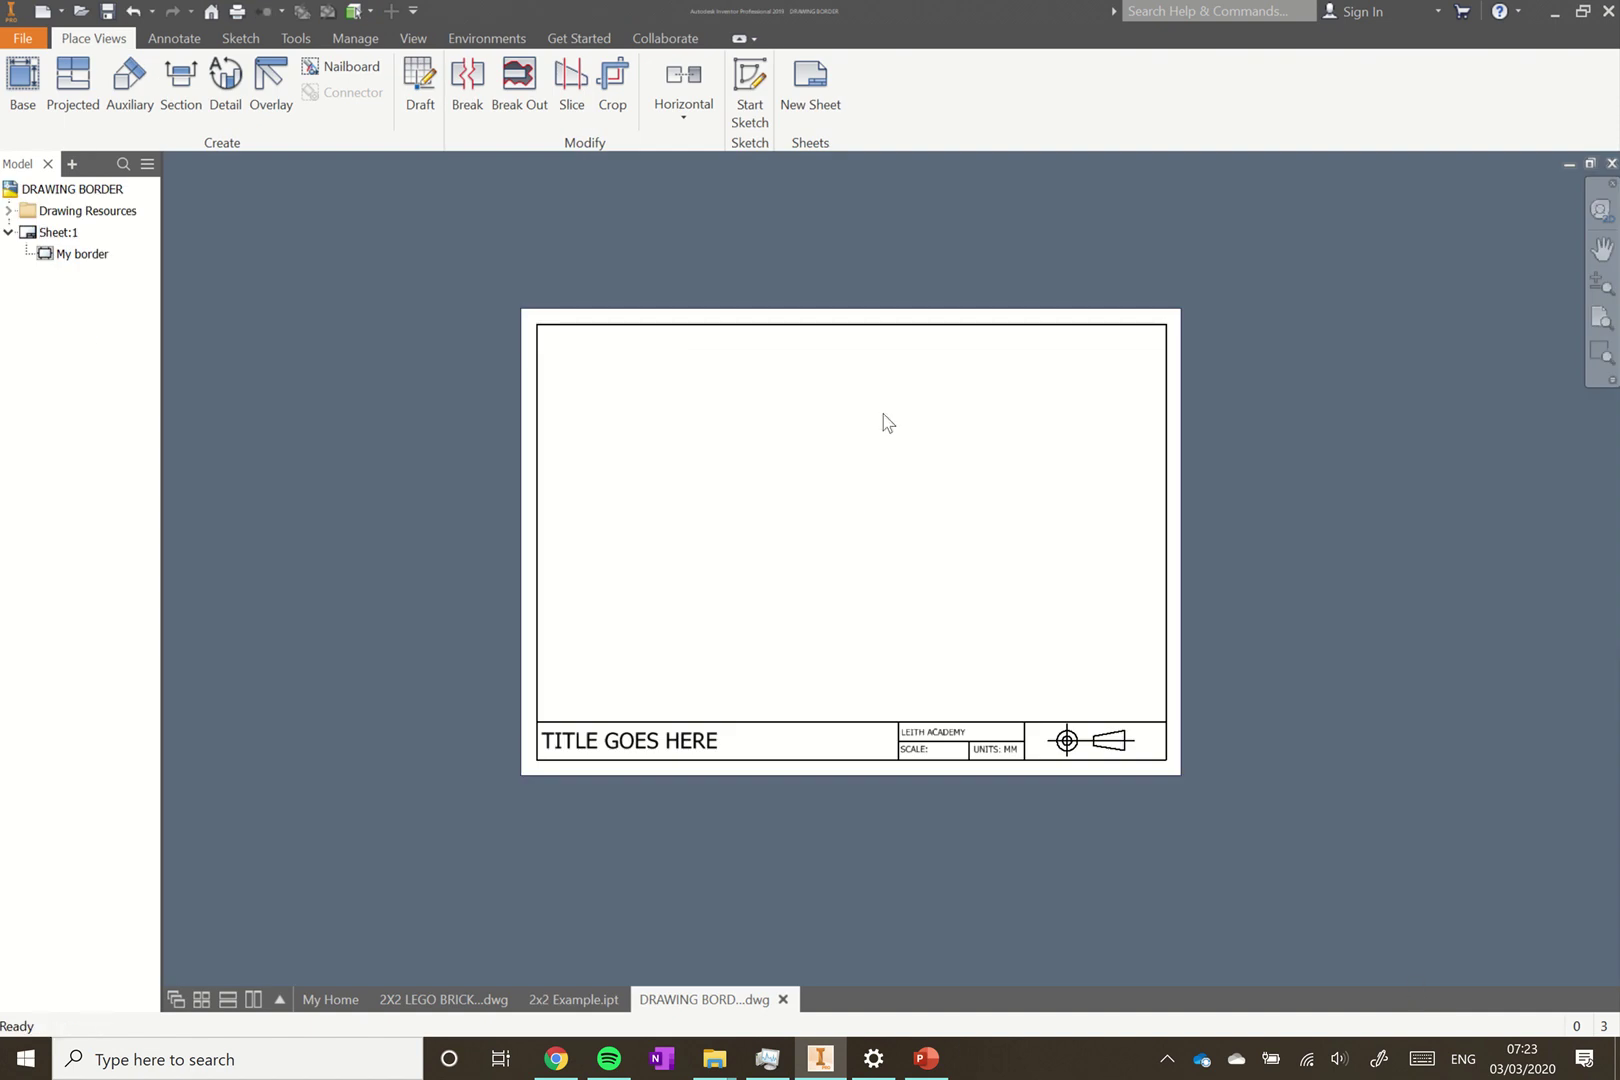
# - Place a front base view of the 2x2 Example brick on the sheet at 5:1 scale in Hidden Line Removed style
pyautogui.scroll(-3, 653, 445)
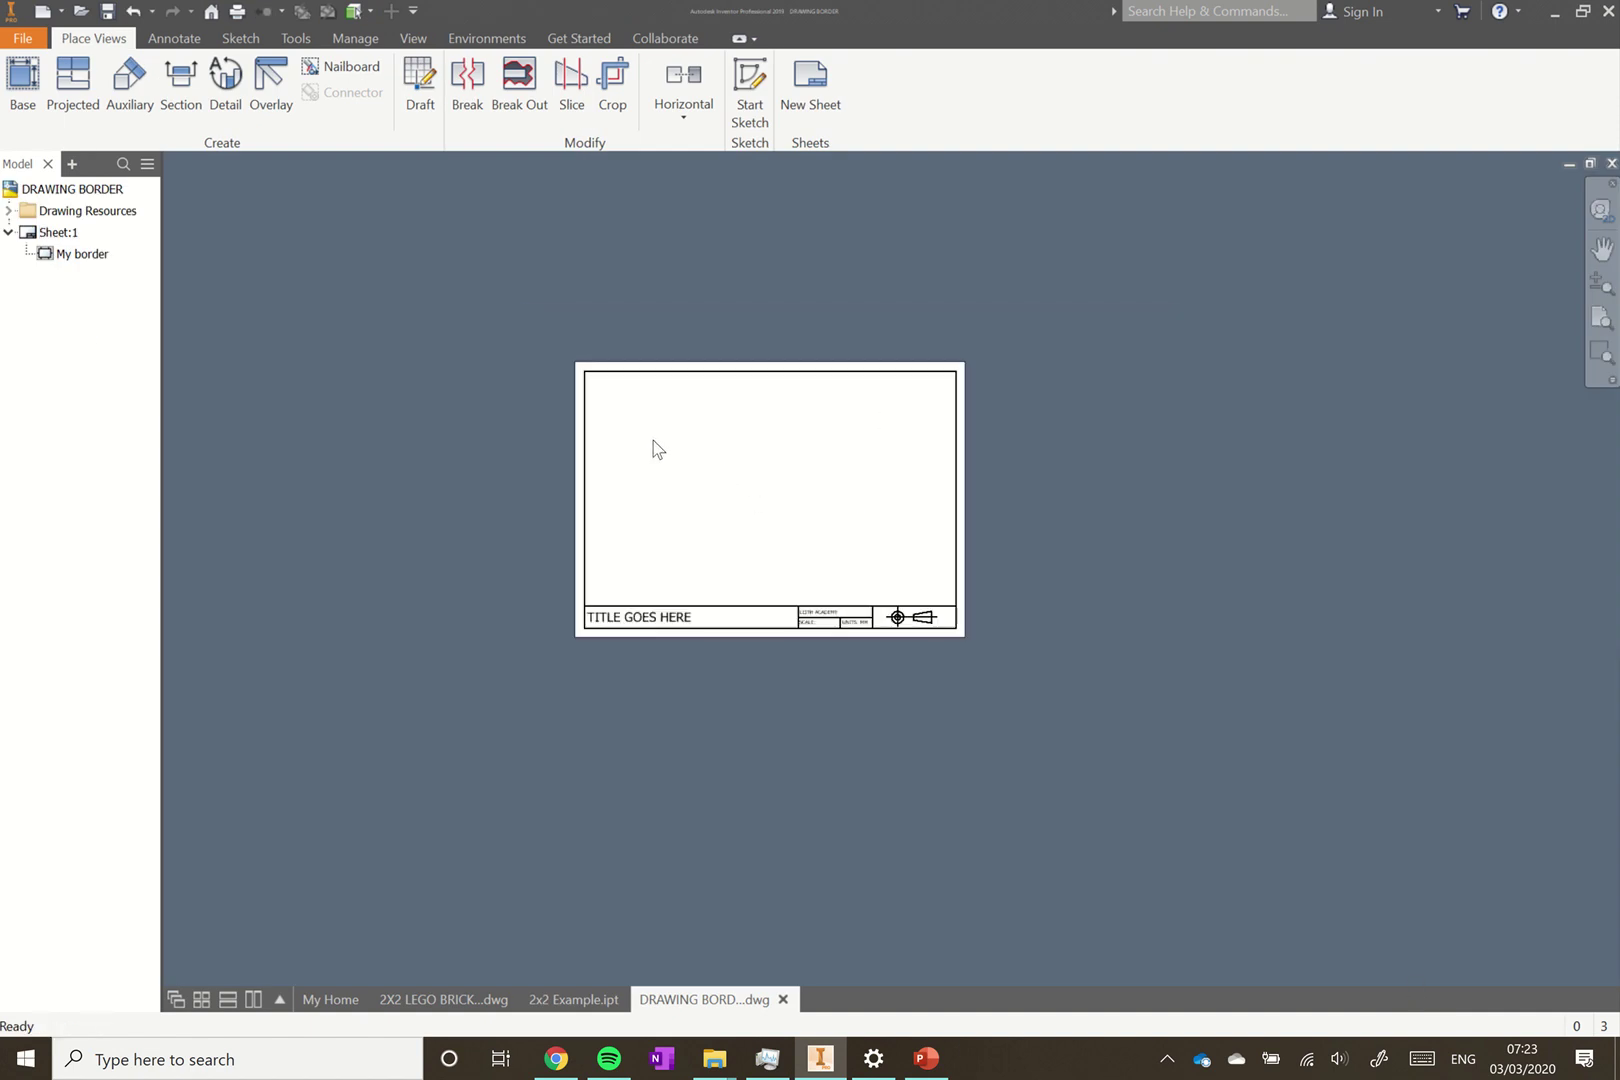
pyautogui.scroll(3, 653, 445)
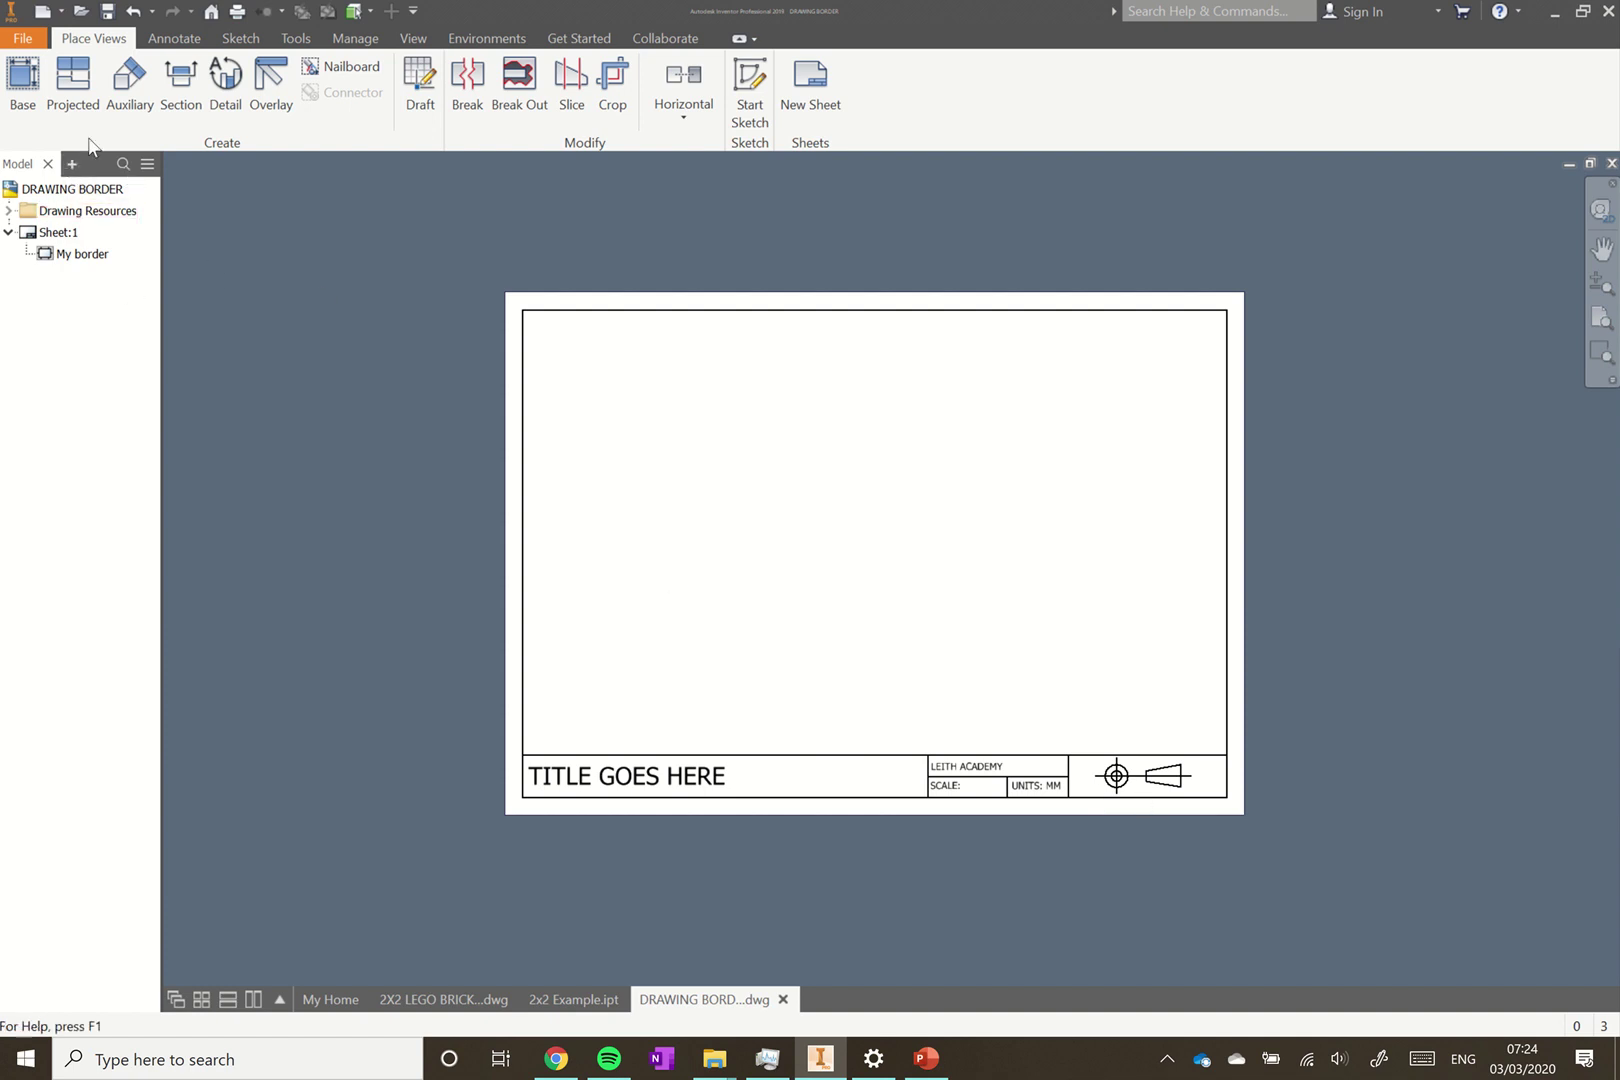
pyautogui.click(33, 76)
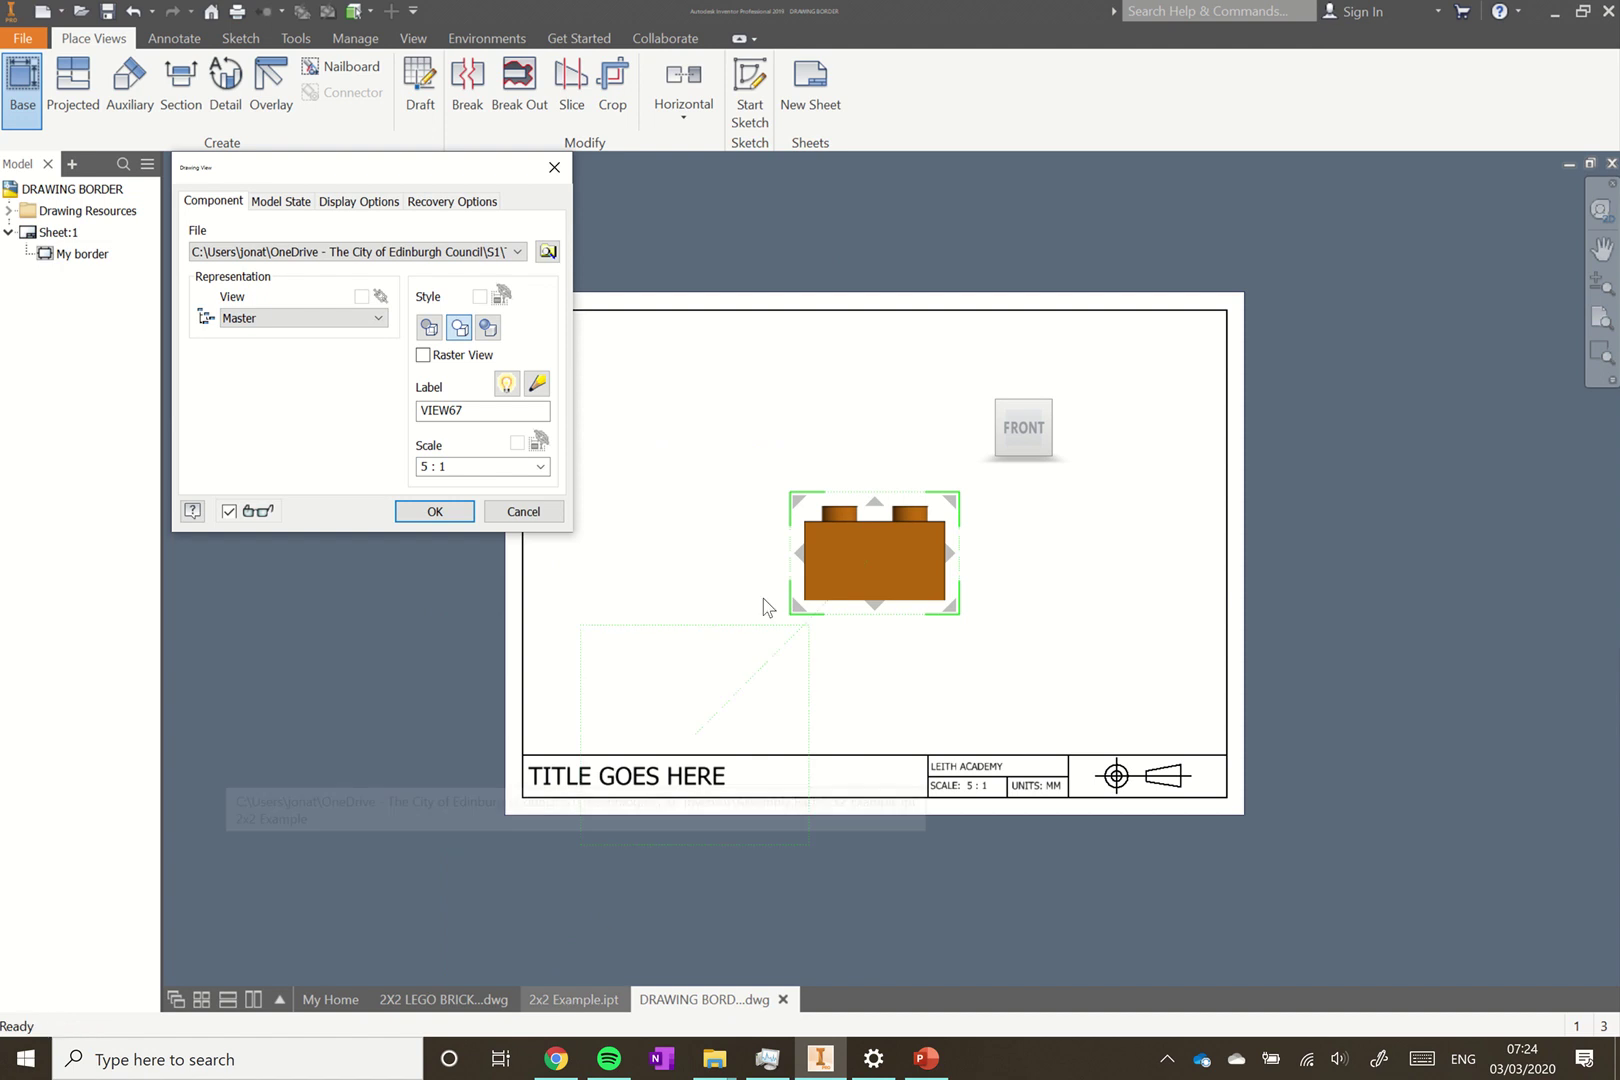
pyautogui.click(455, 467)
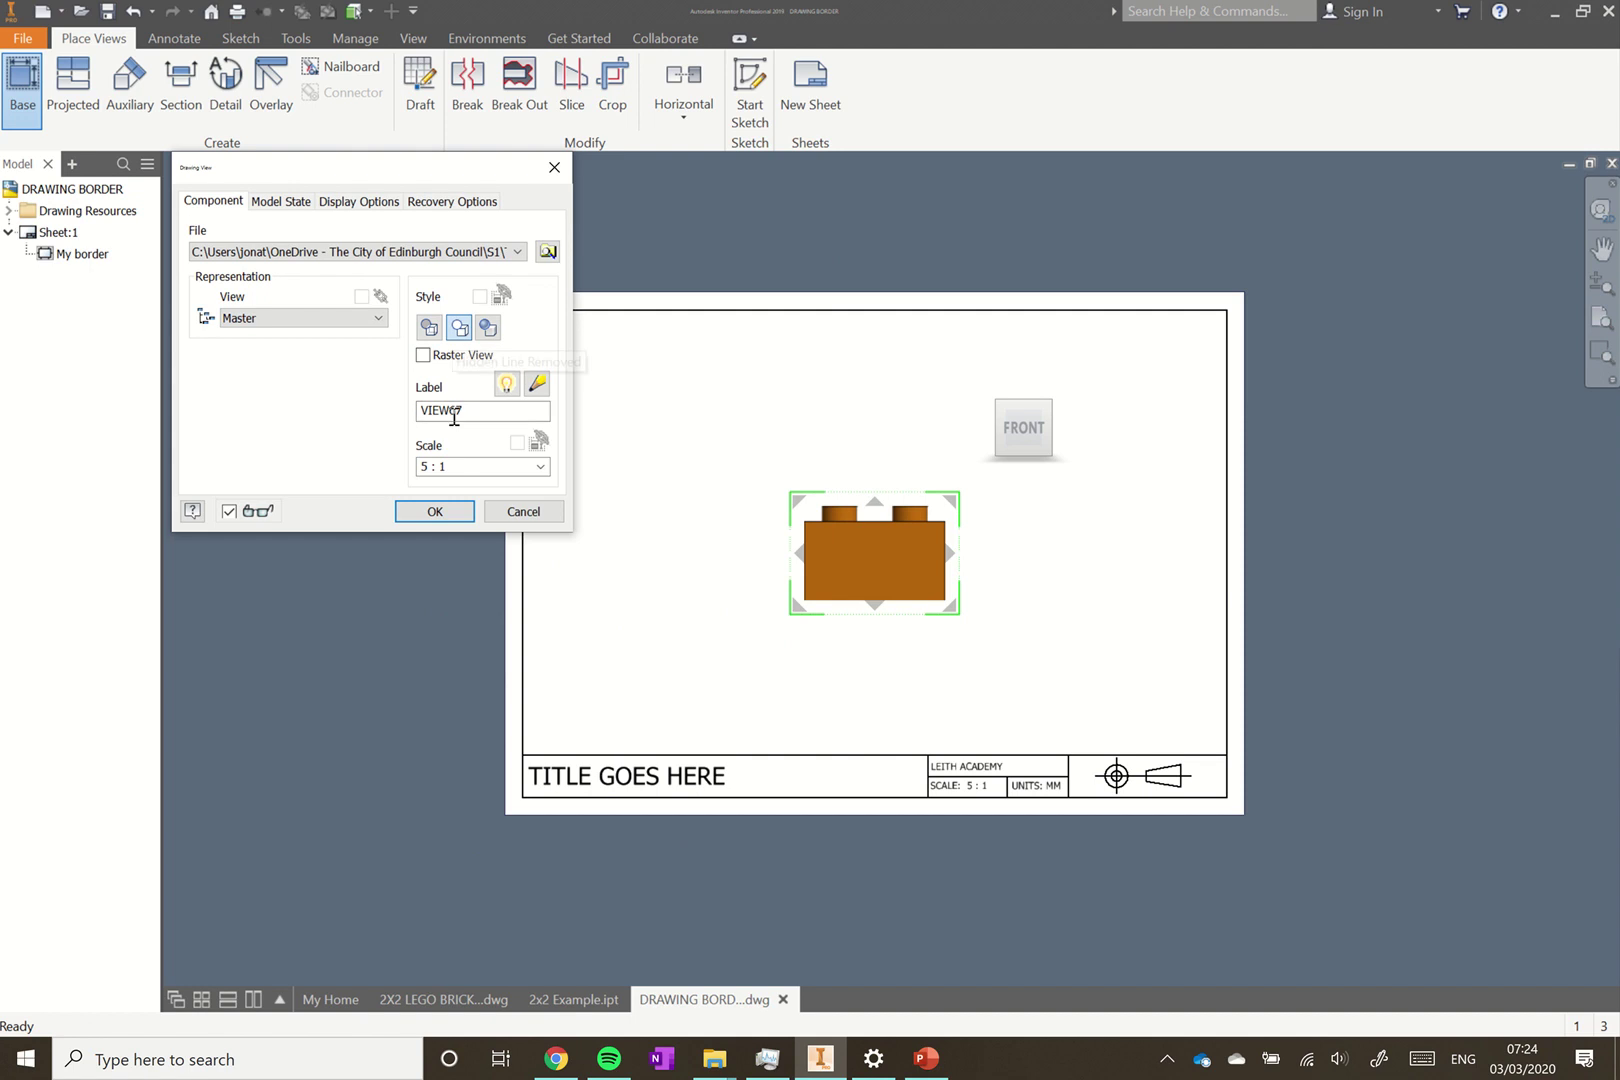
pyautogui.click(459, 328)
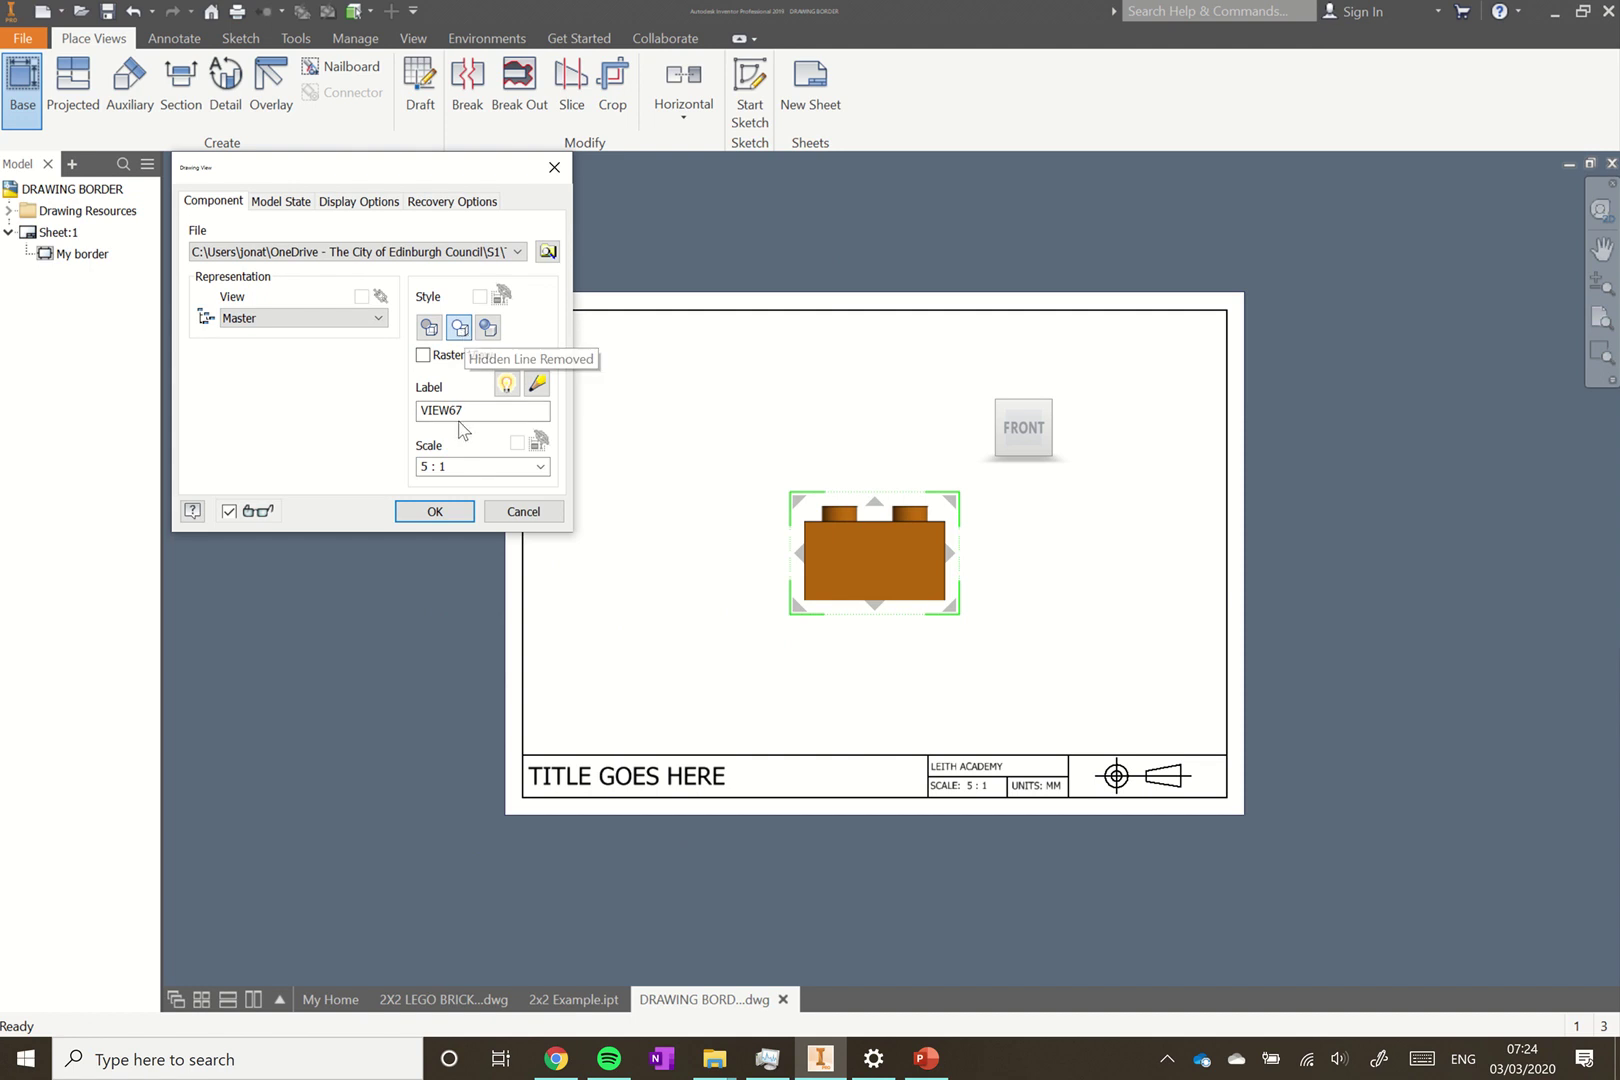
pyautogui.click(436, 512)
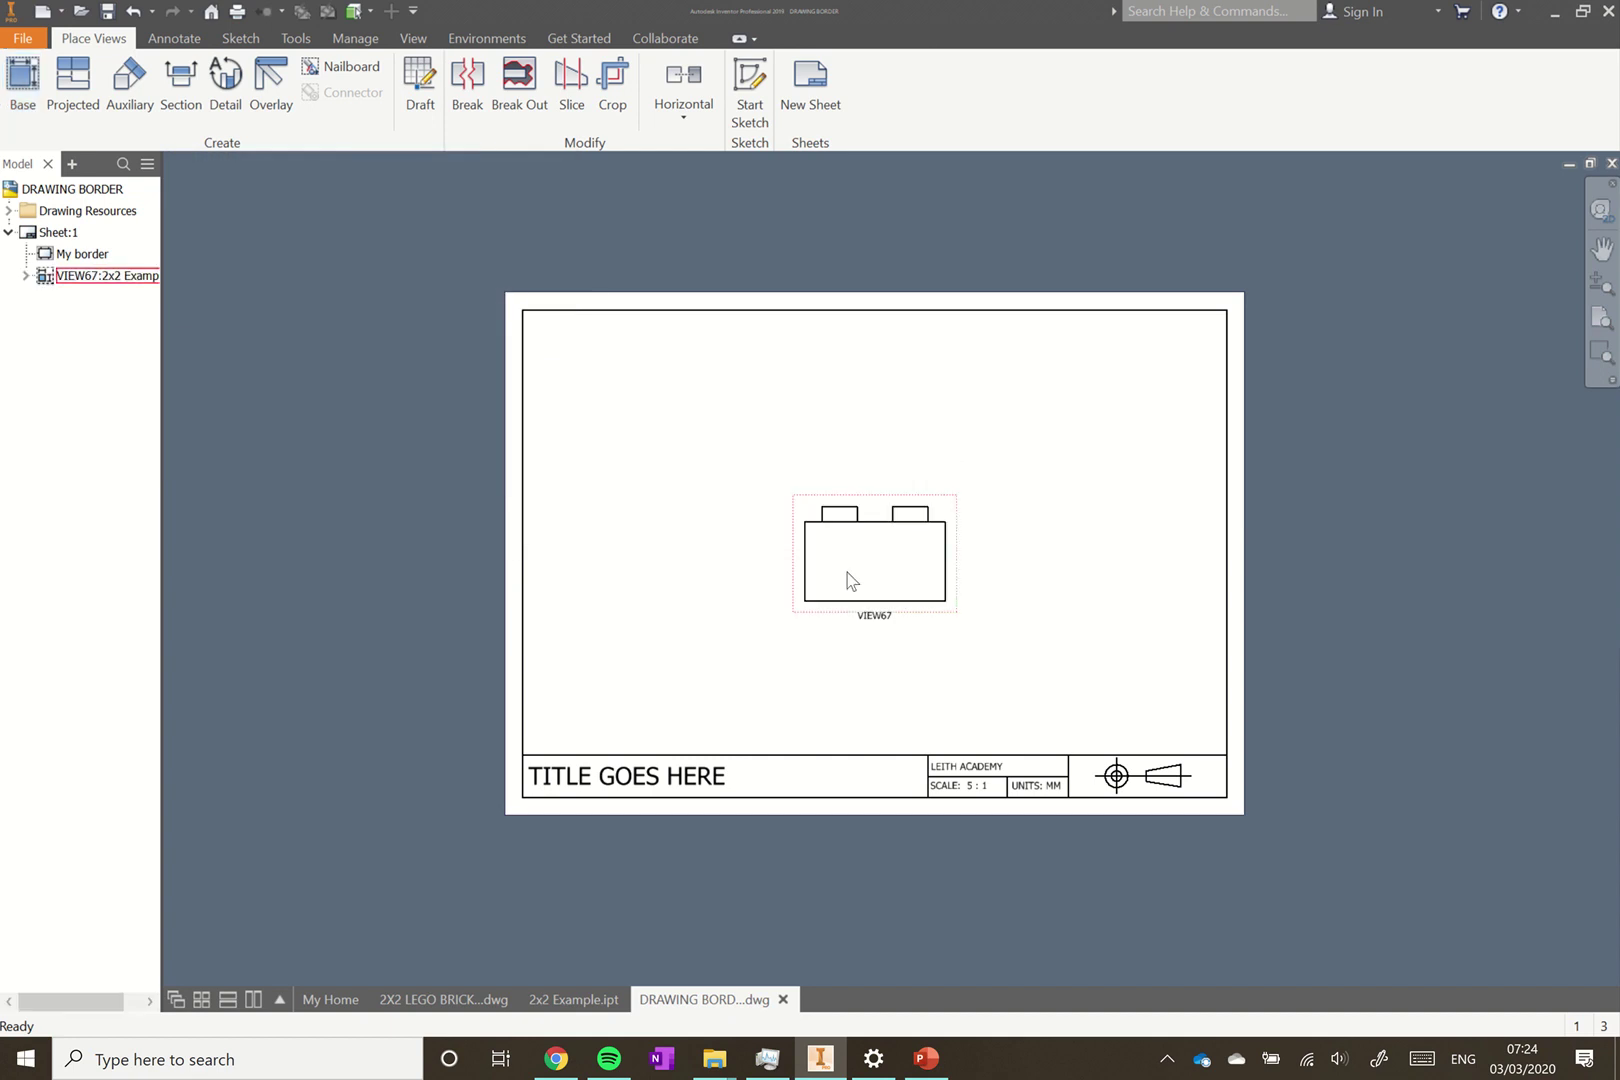
# - Edit the base view to use the Hidden Line style and label it ELEVATION
pyautogui.scroll(-2, 810, 582)
pyautogui.scroll(5, 810, 582)
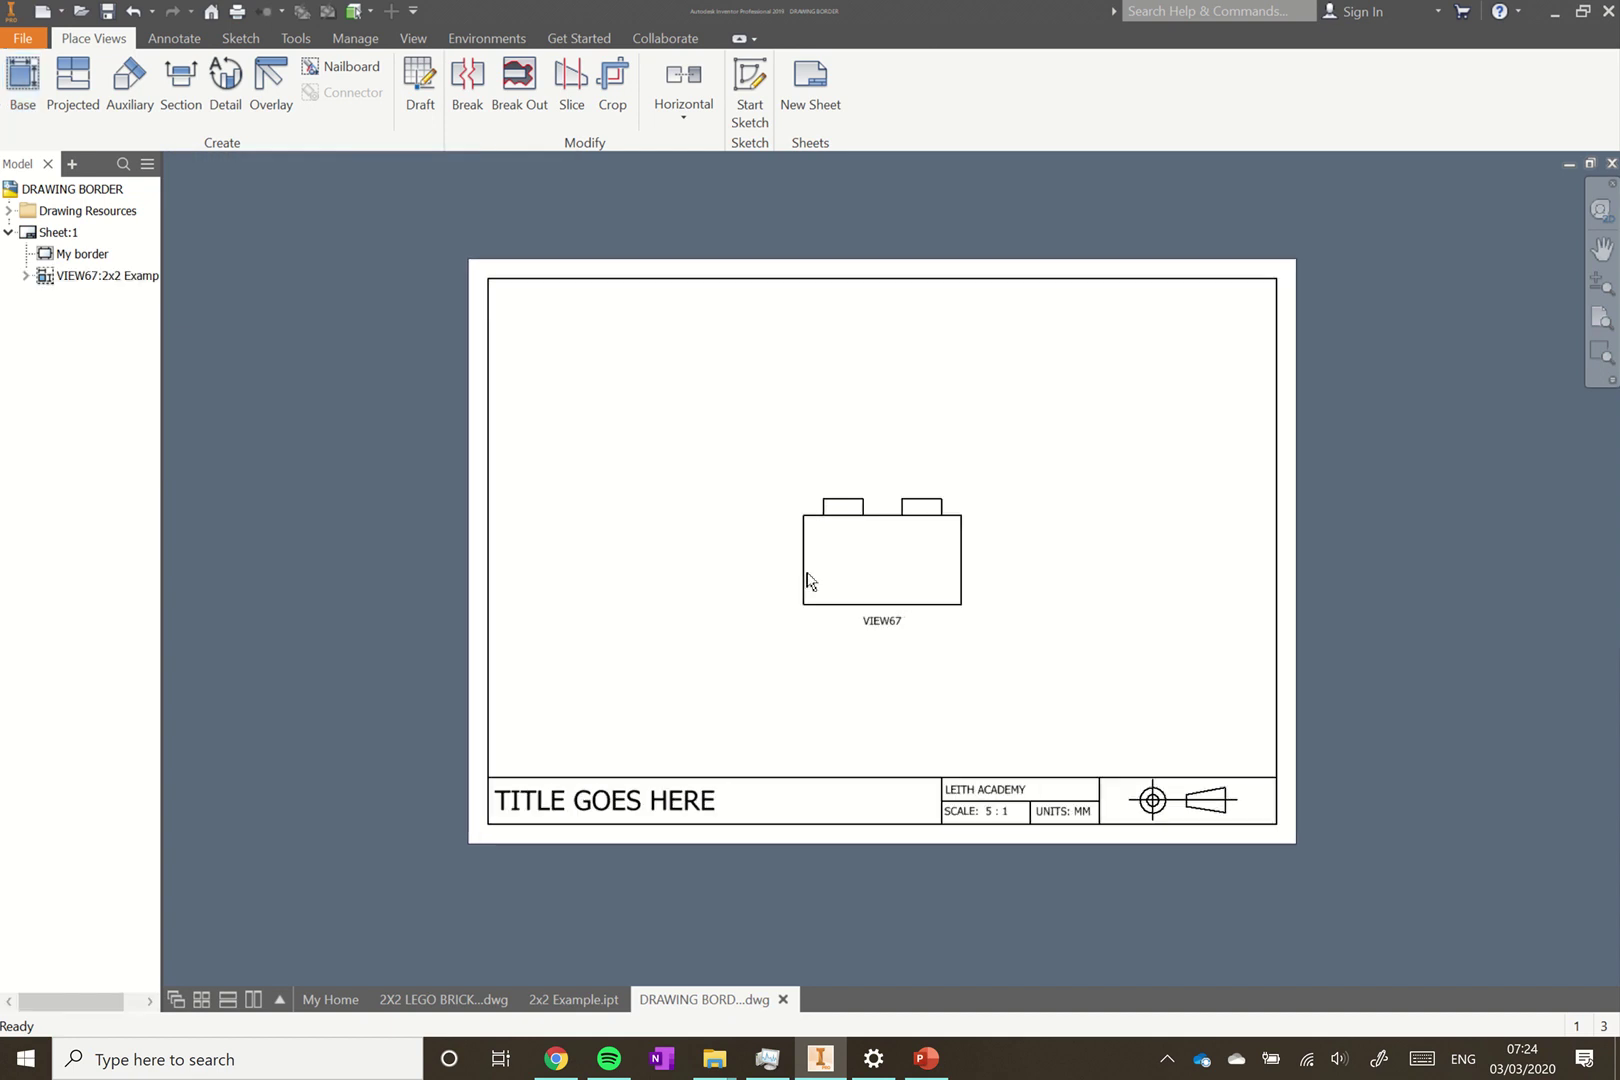
pyautogui.scroll(-3, 810, 582)
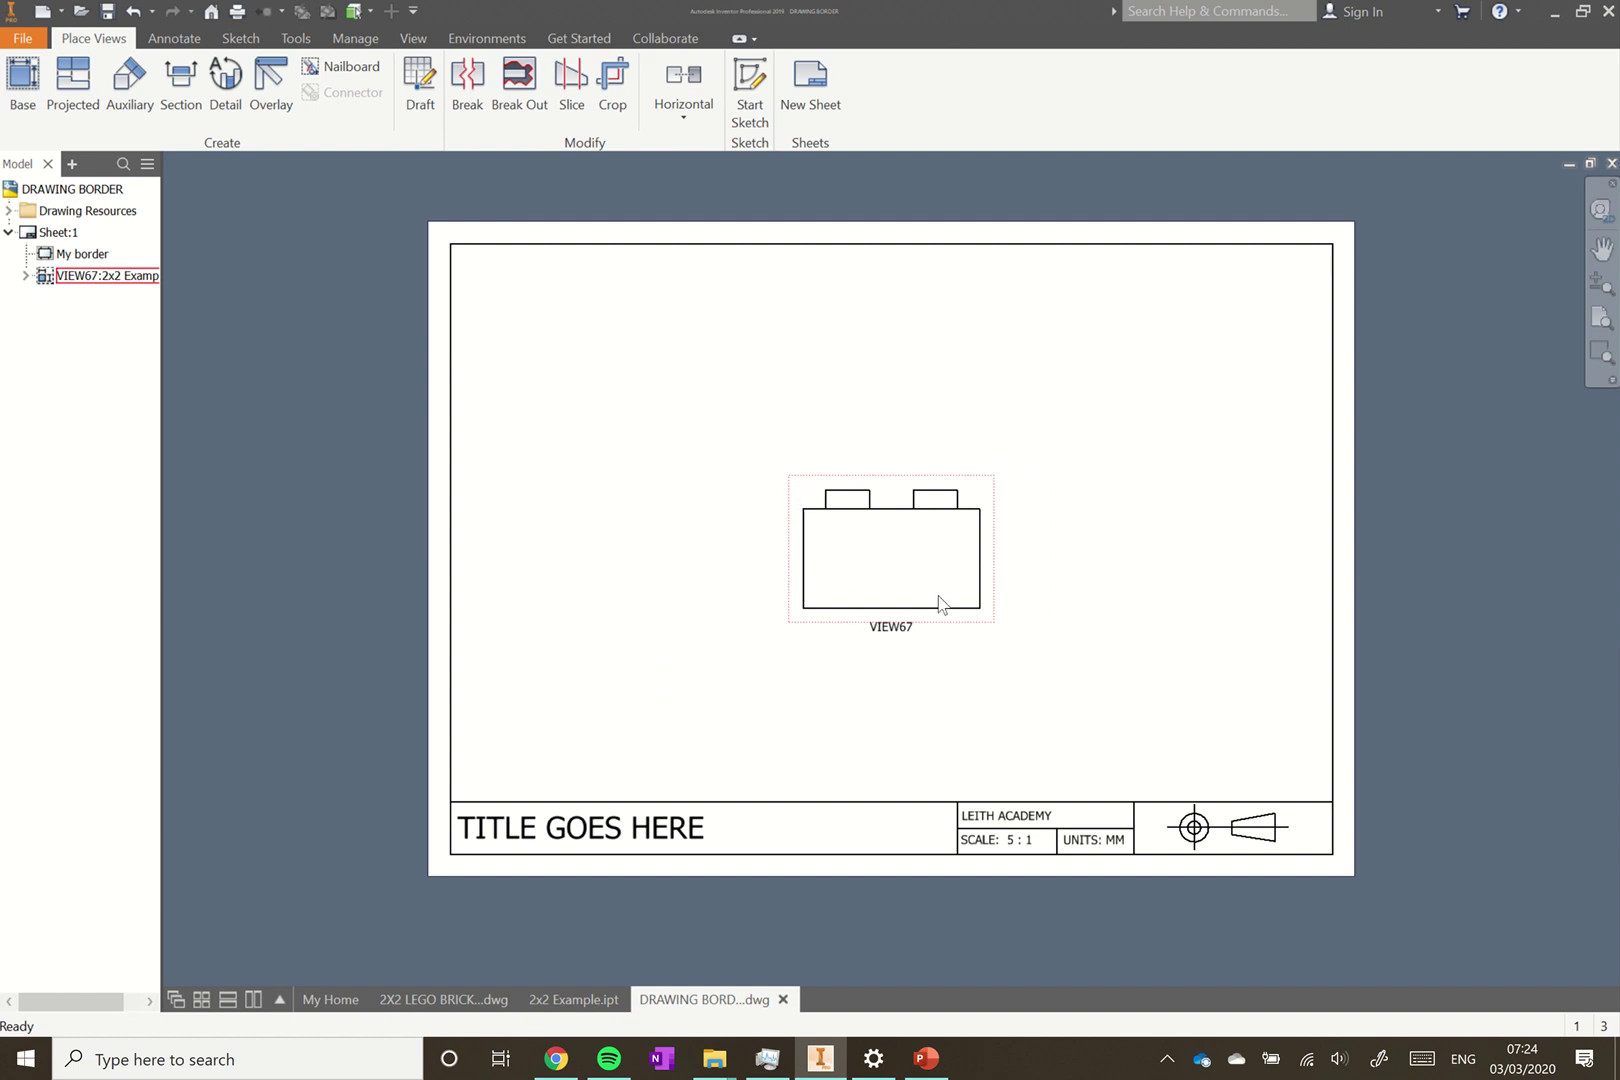
pyautogui.doubleClick(806, 490)
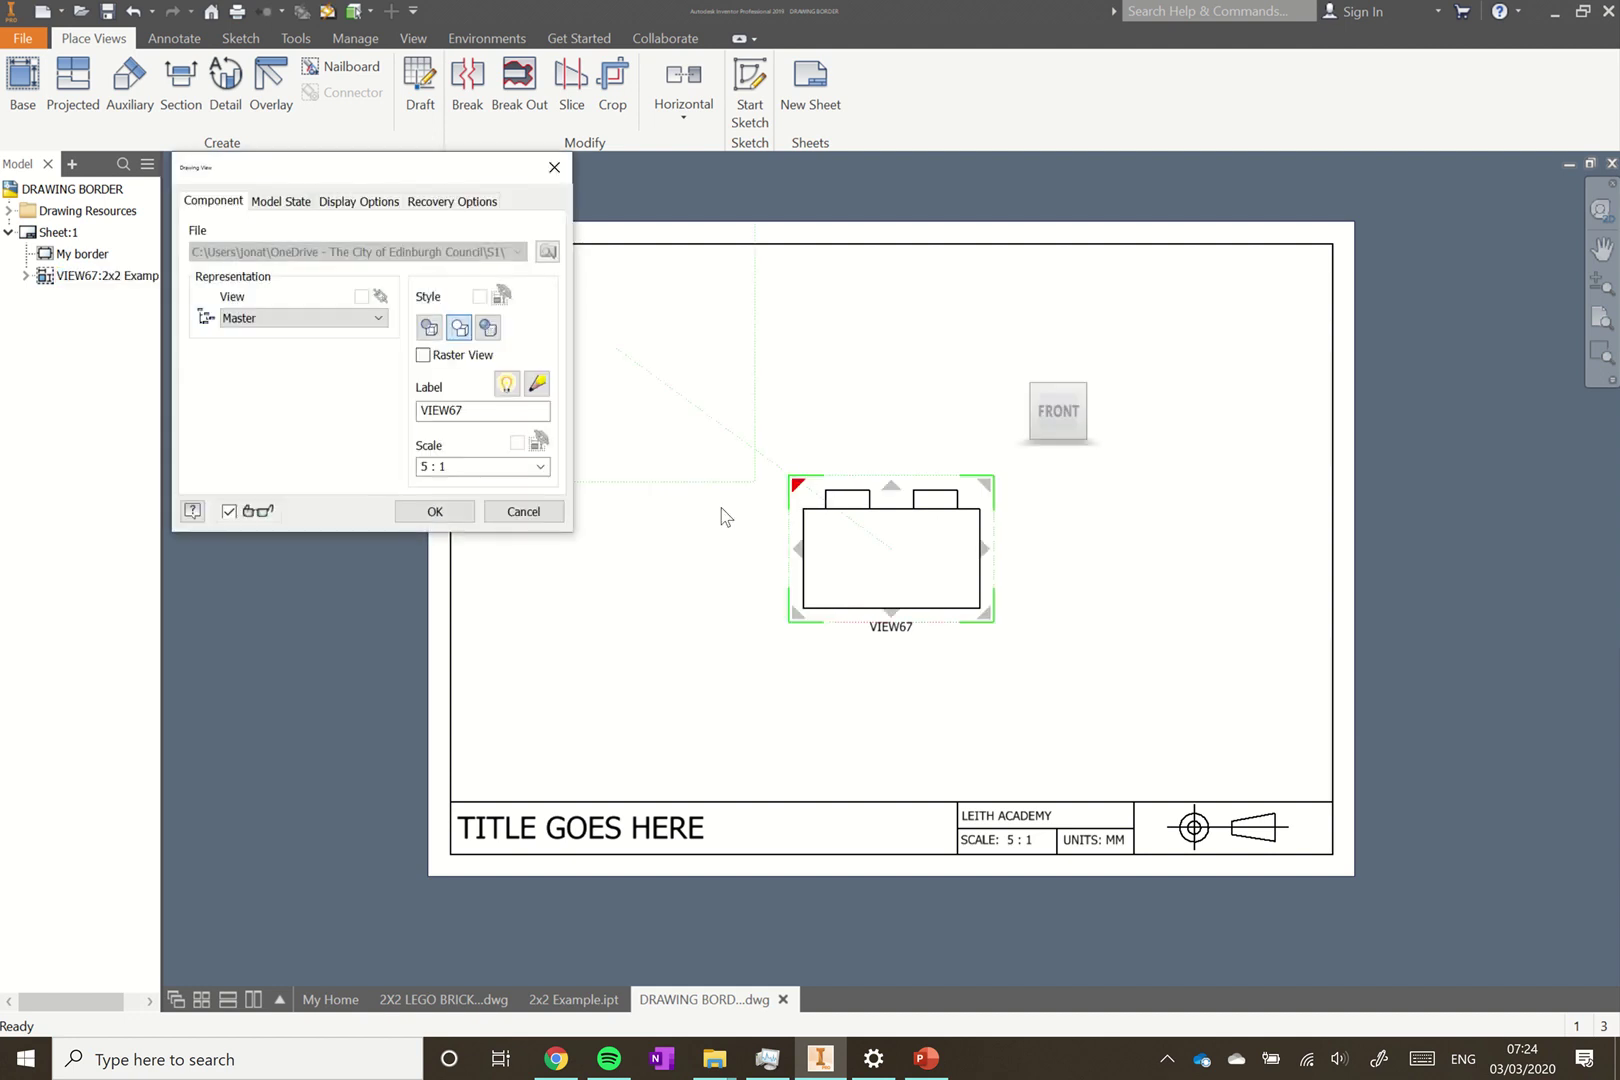
pyautogui.click(429, 328)
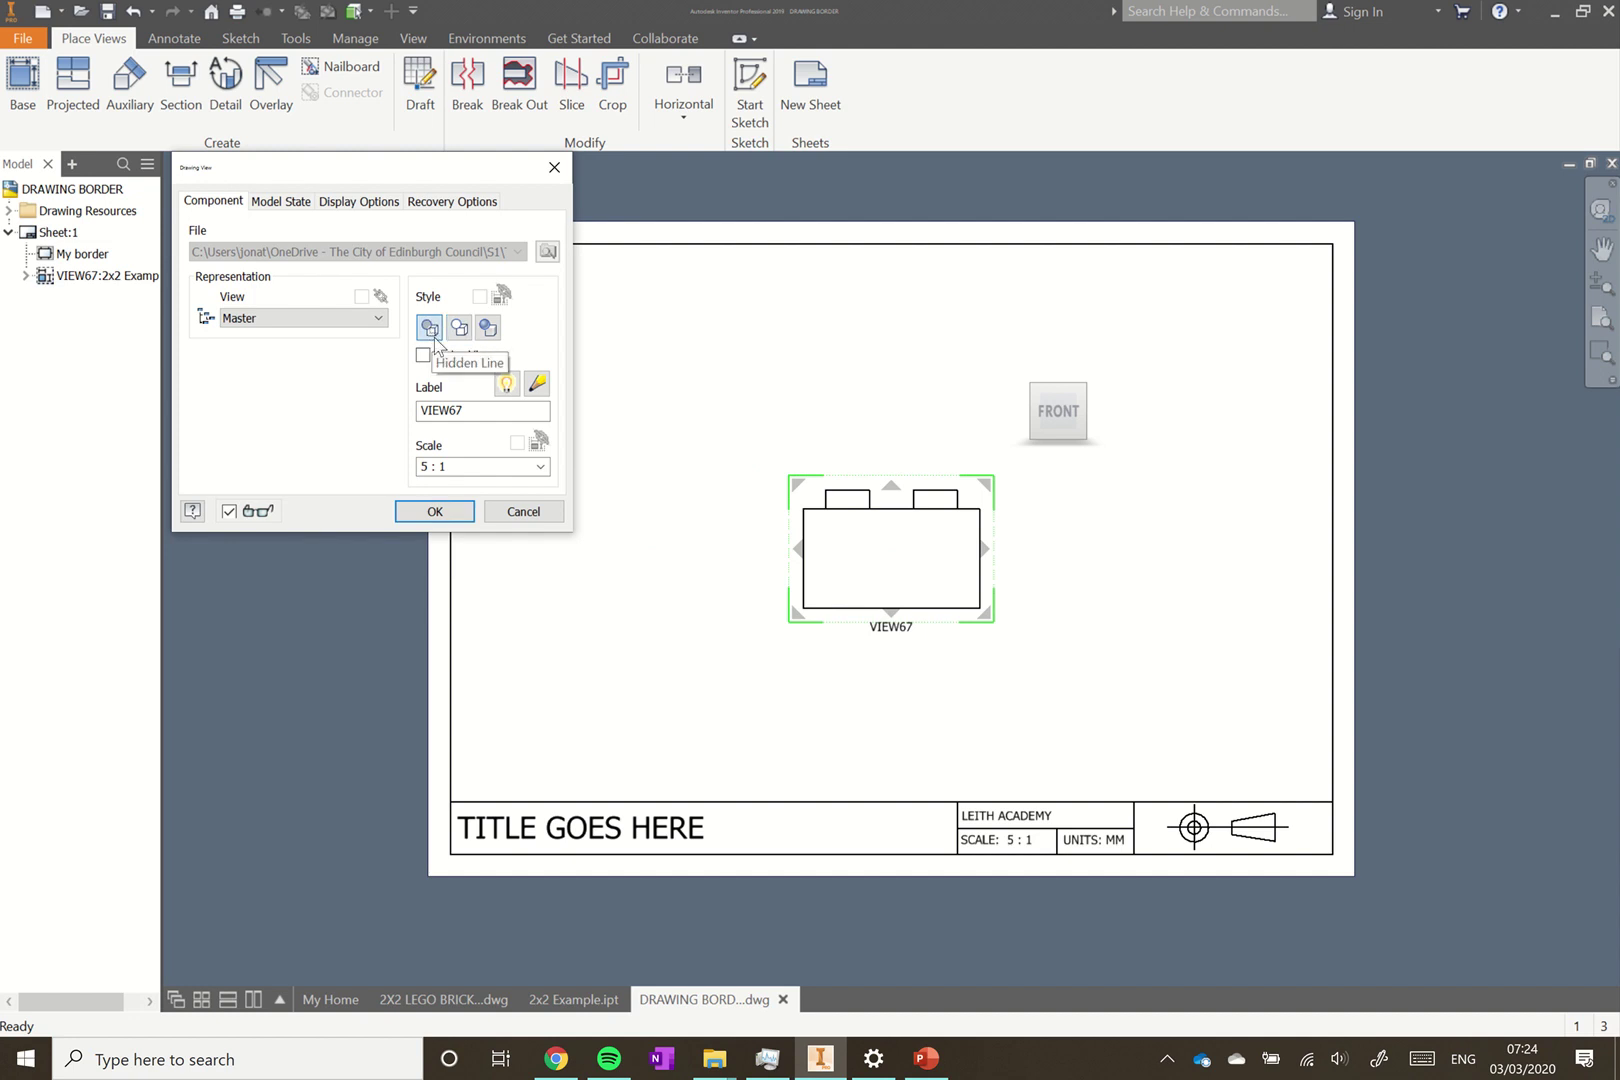
pyautogui.moveTo(466, 411); pyautogui.dragTo(416, 413)
pyautogui.write('ELEVATION')
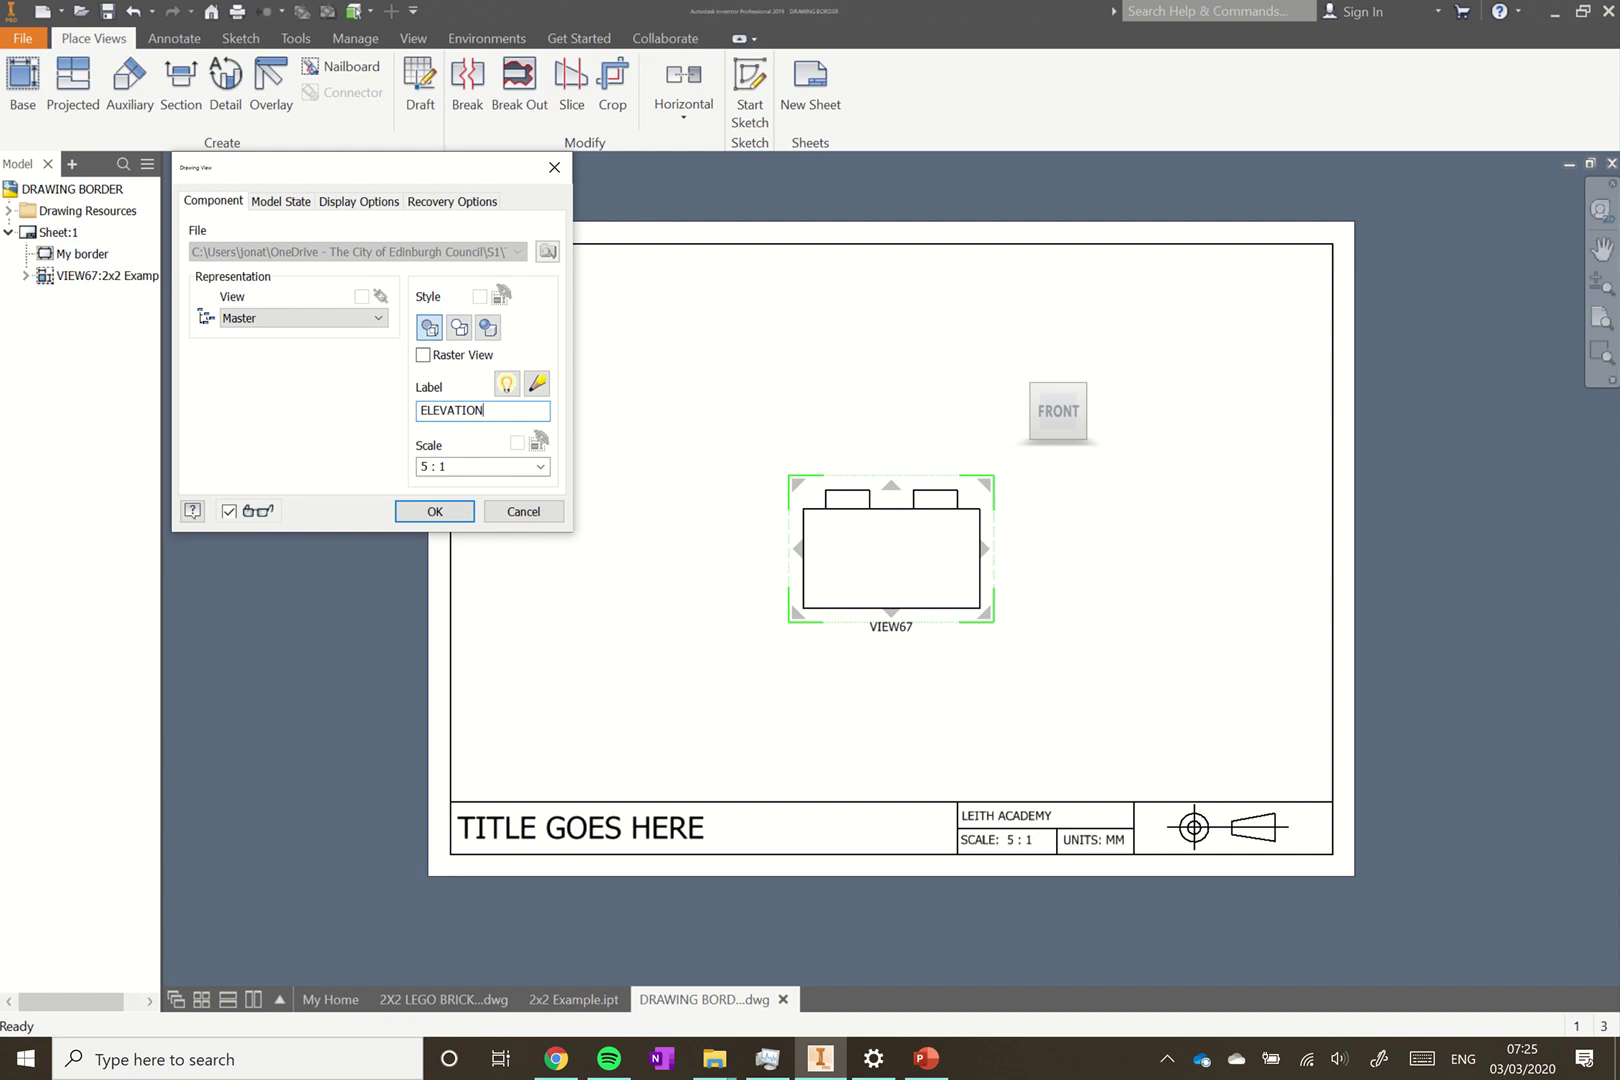
pyautogui.click(415, 510)
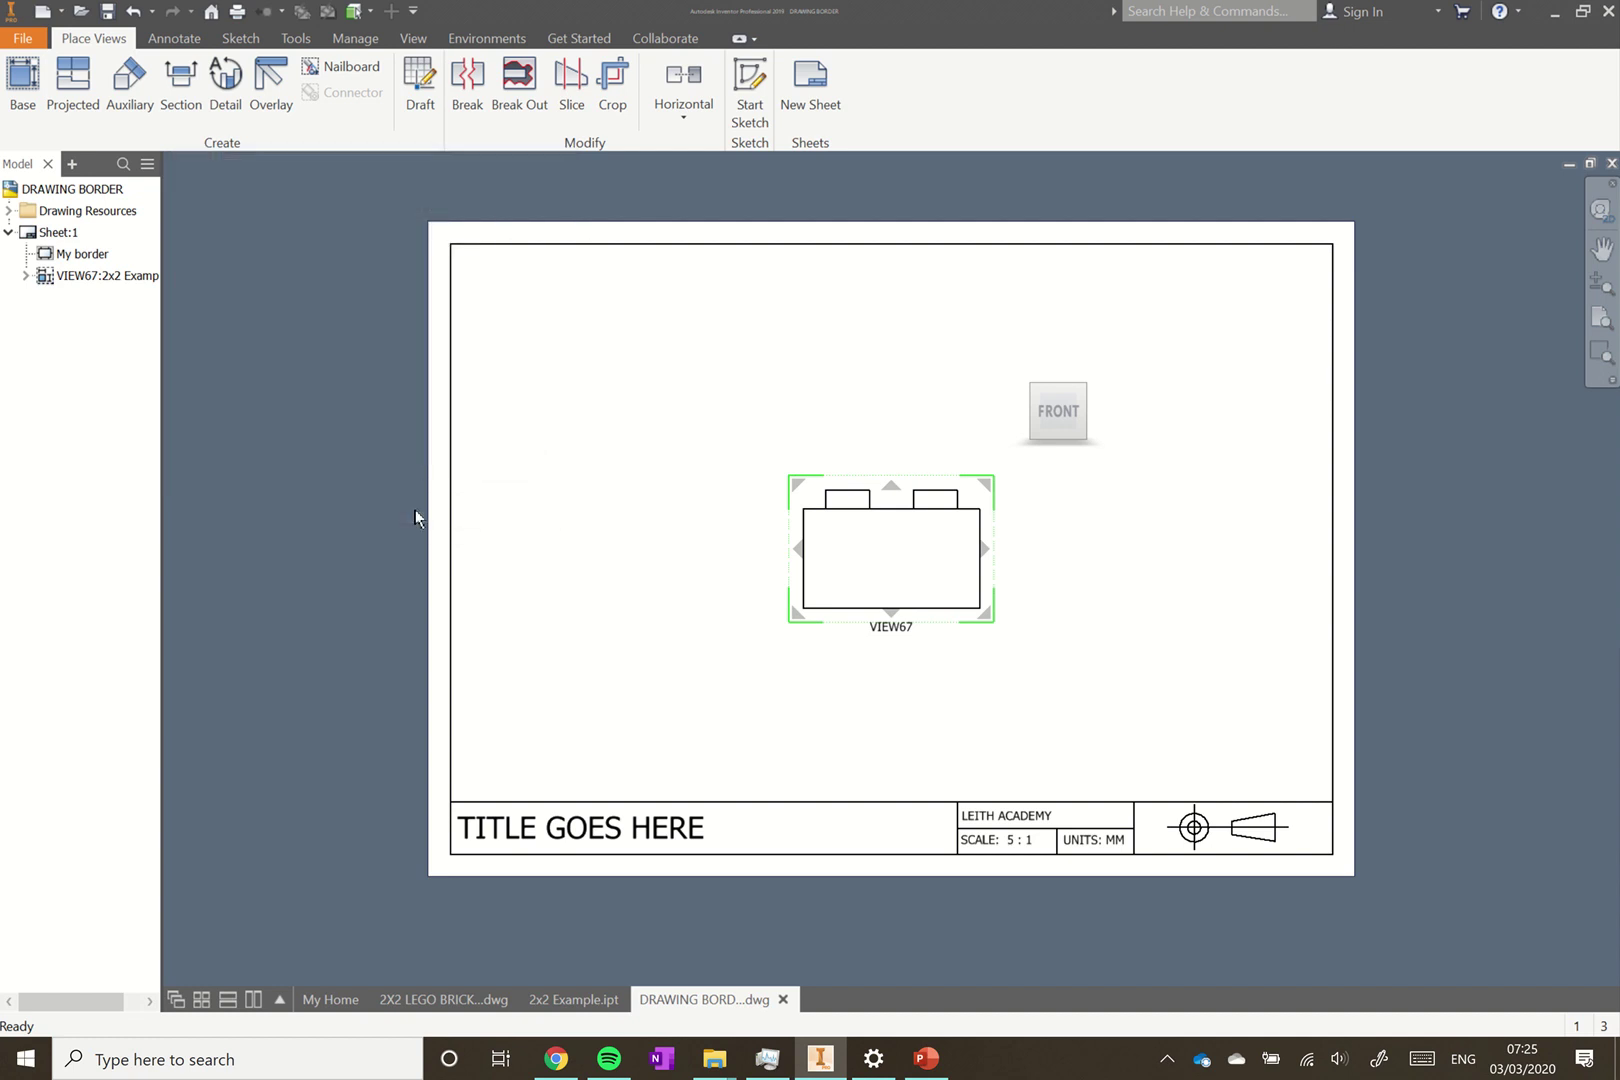
# - Move the ELEVATION view to the lower-left area of the sheet, above the title block
pyautogui.scroll(-3, 893, 569)
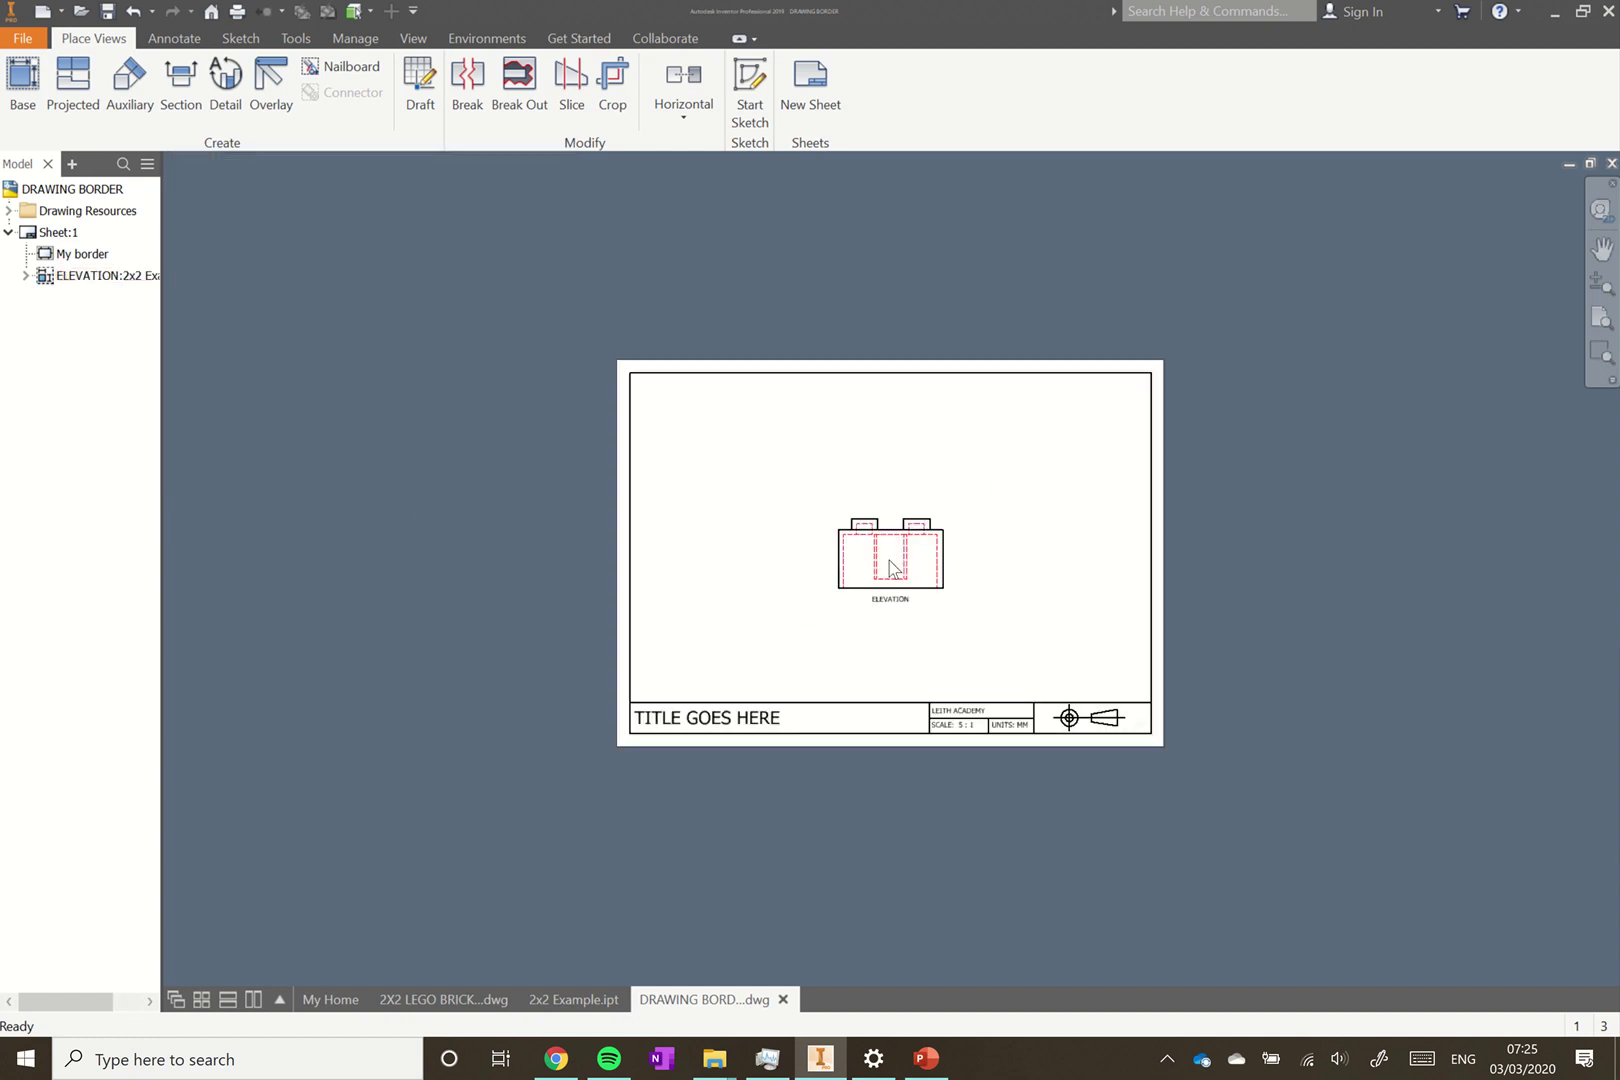
pyautogui.scroll(7, 893, 567)
pyautogui.scroll(-3, 893, 569)
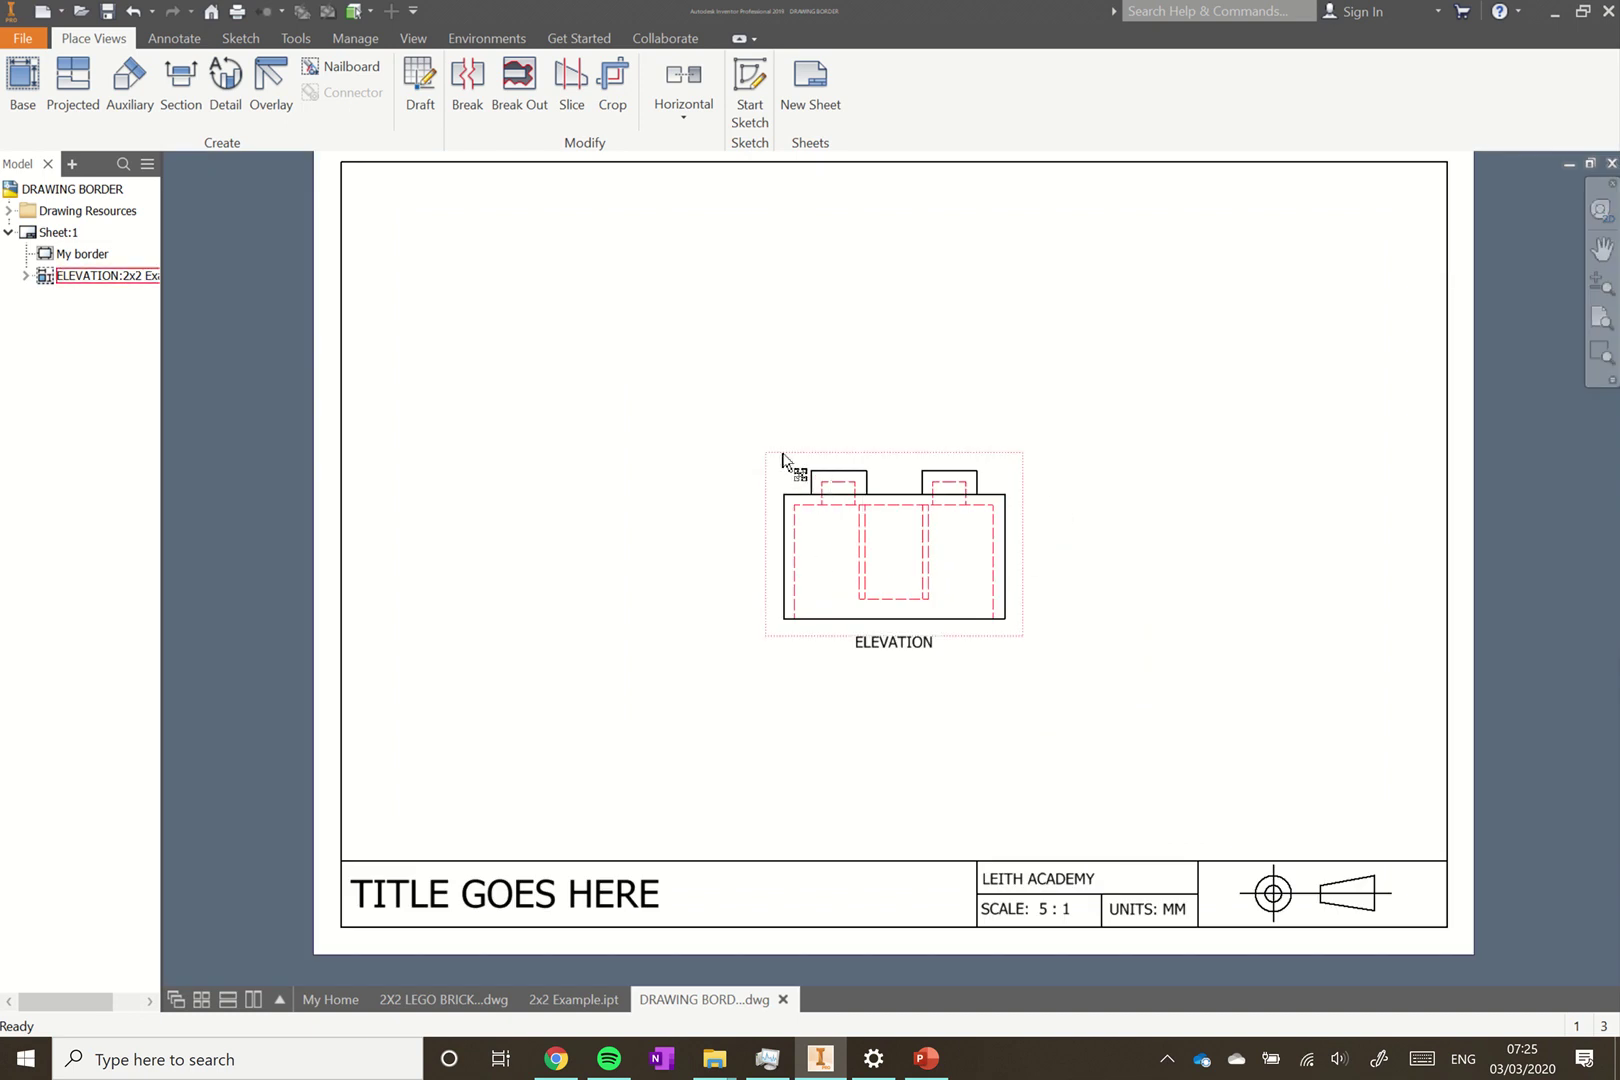
pyautogui.moveTo(778, 457); pyautogui.dragTo(484, 583)
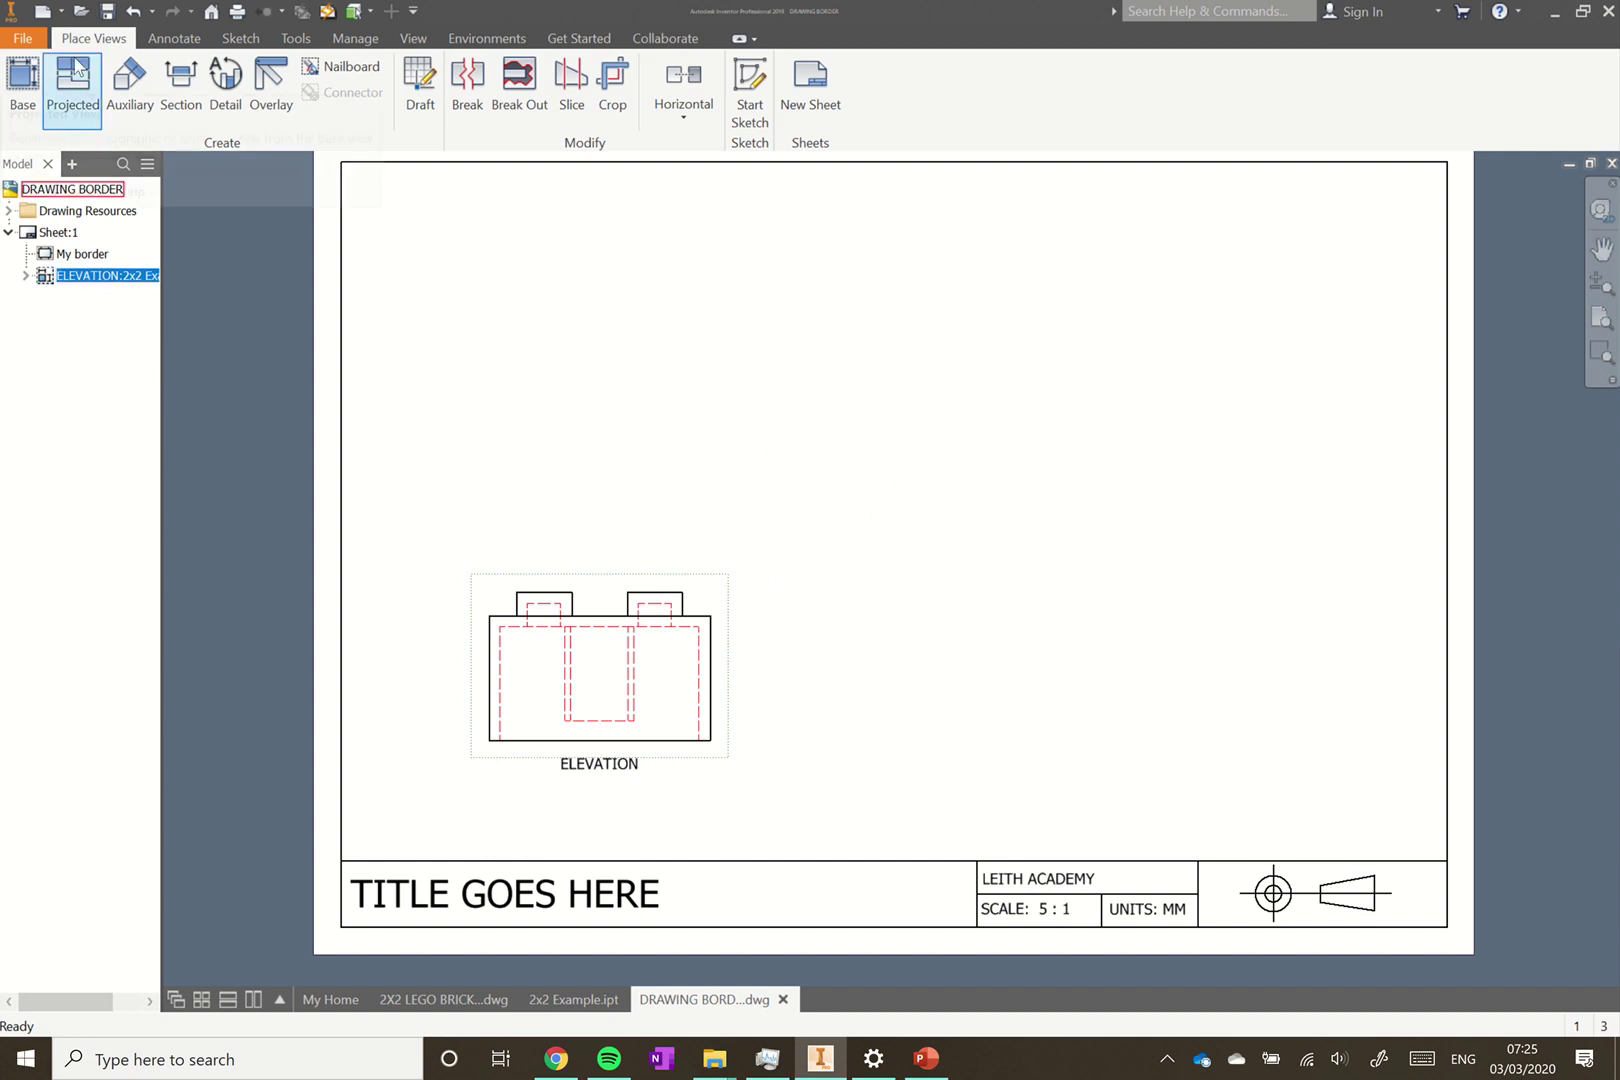
# - Create projected views from the elevation: a top view directly above it and a side view to its right
pyautogui.click(85, 100)
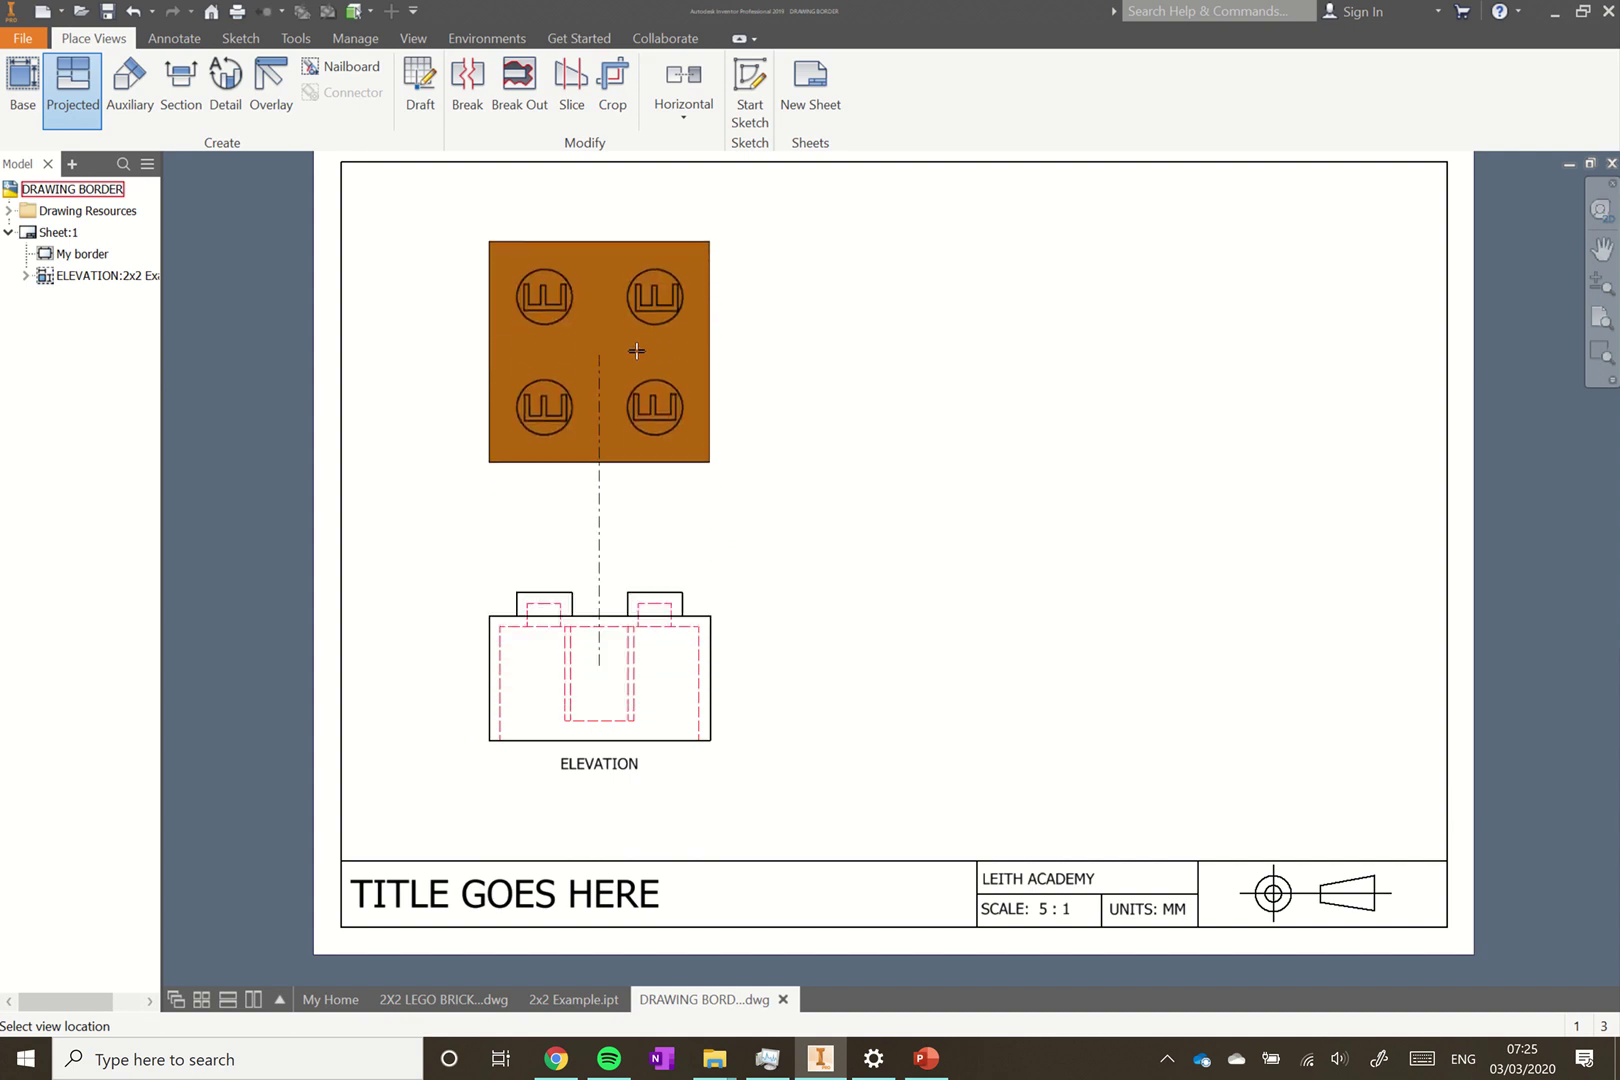
pyautogui.click(636, 347)
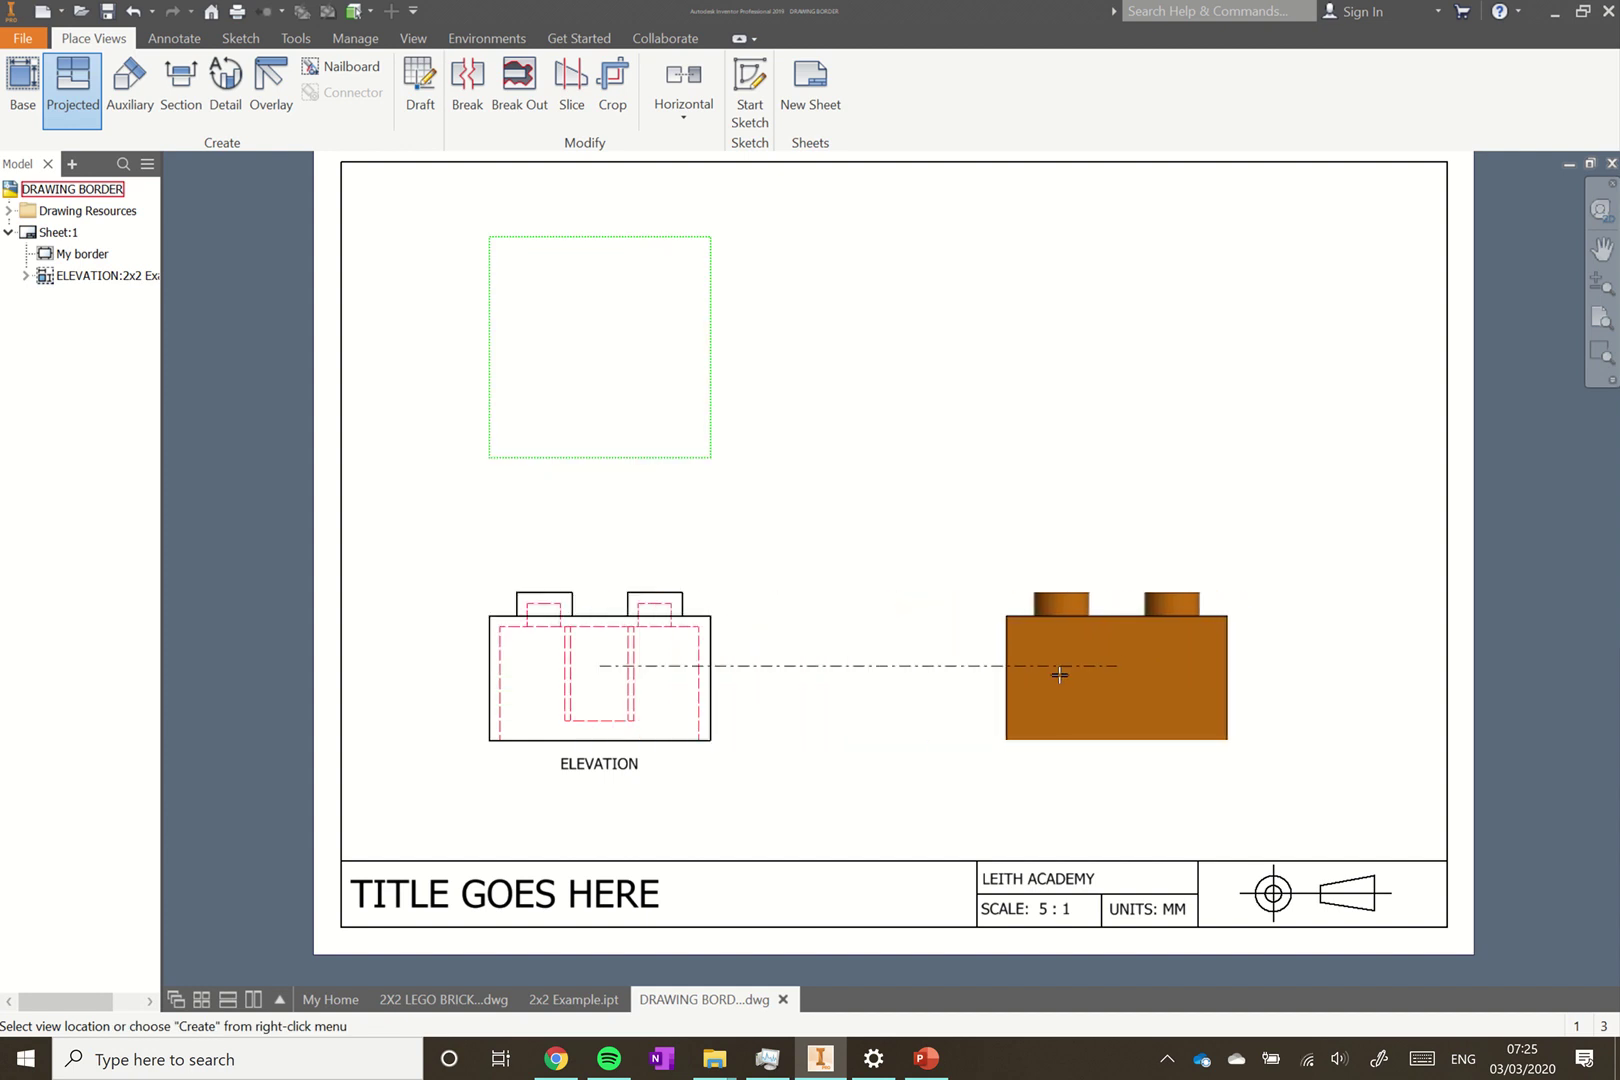
pyautogui.click(1060, 667)
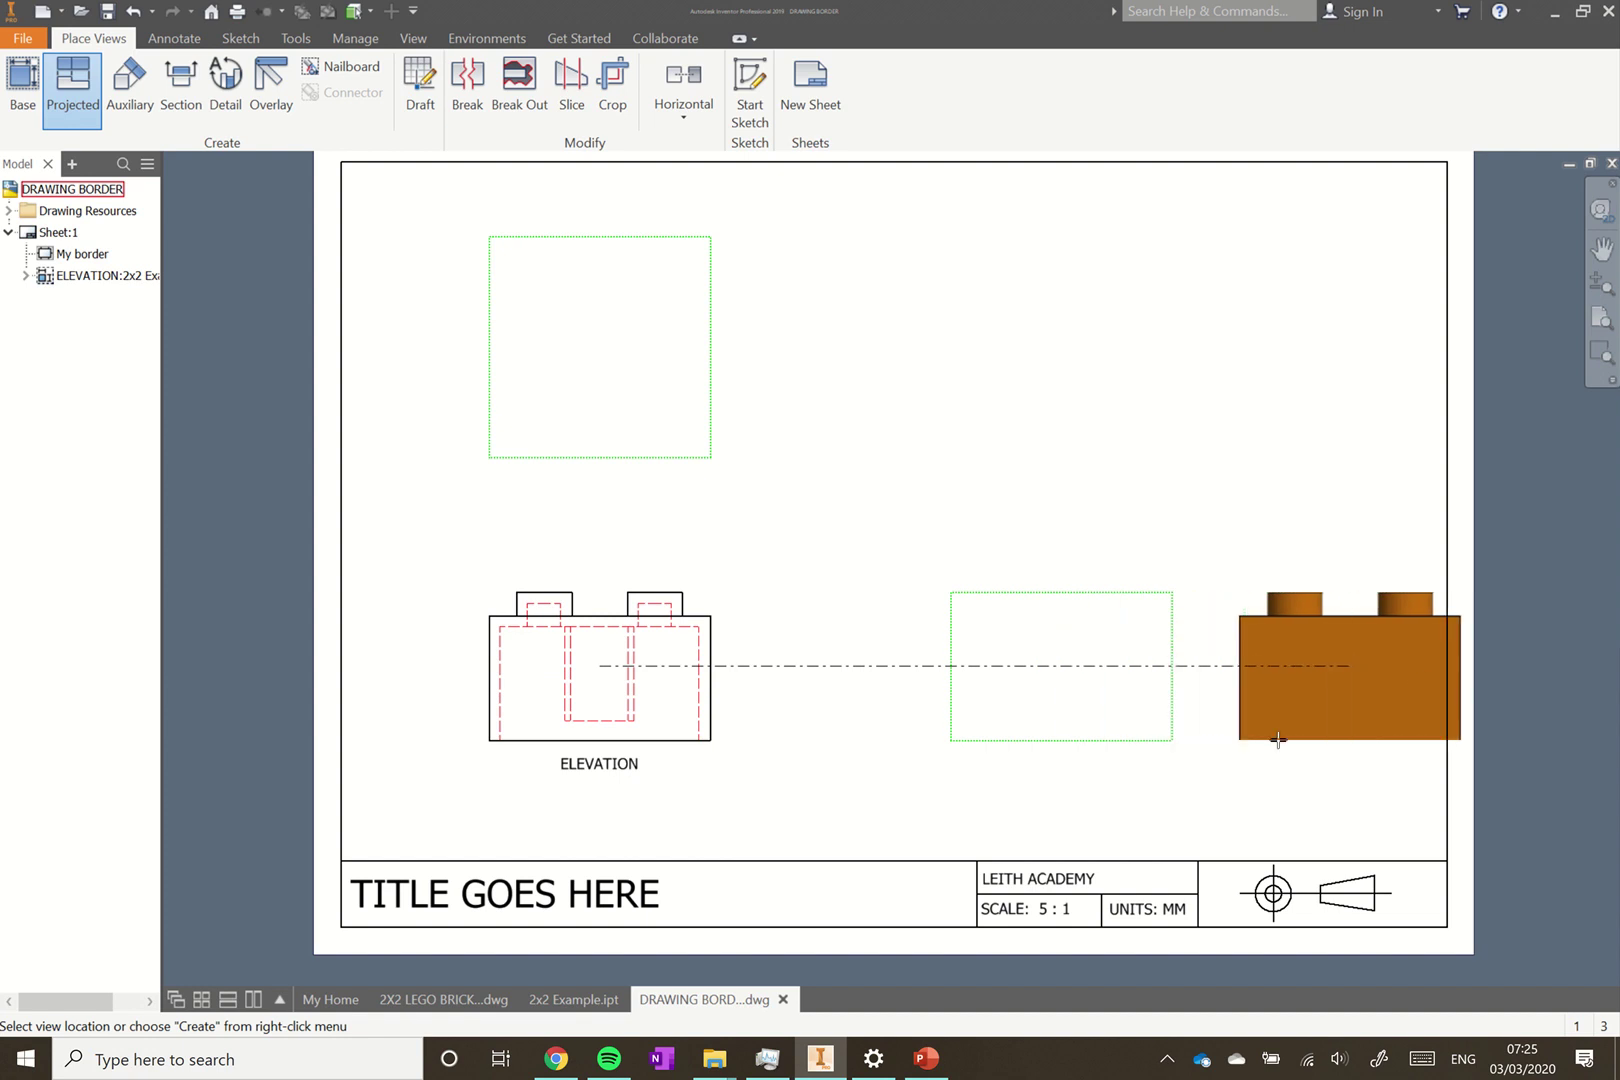
pyautogui.rightClick(1326, 673)
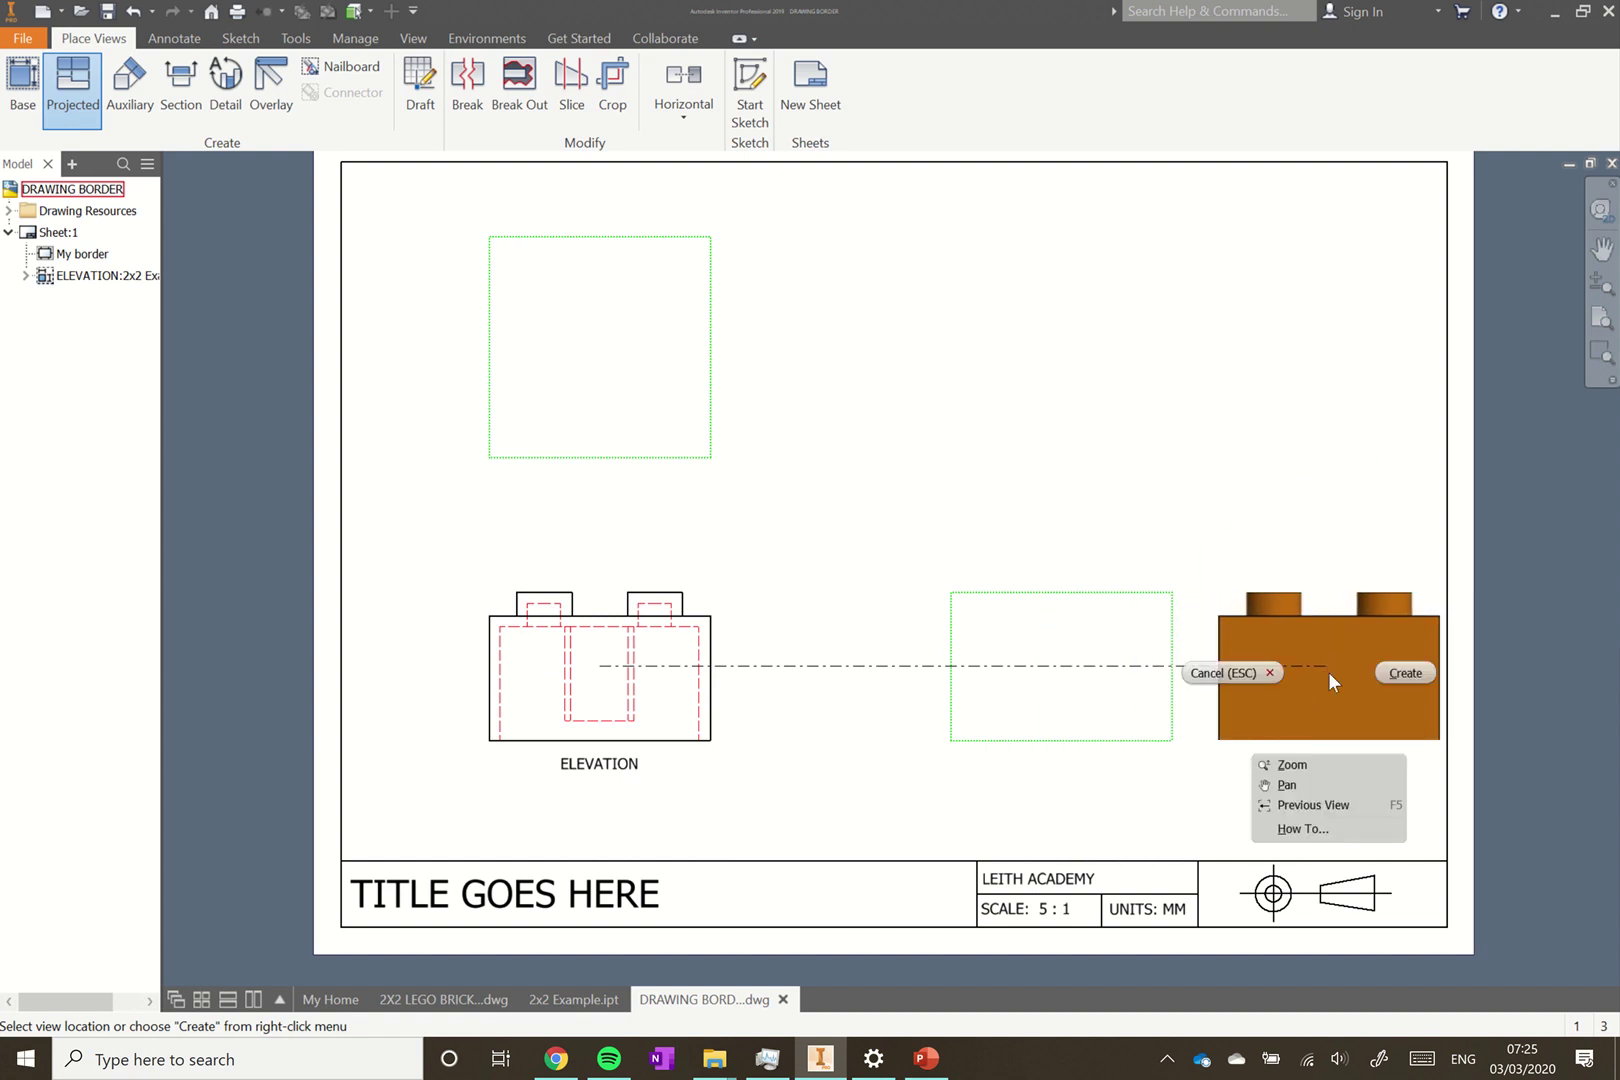
pyautogui.click(1409, 672)
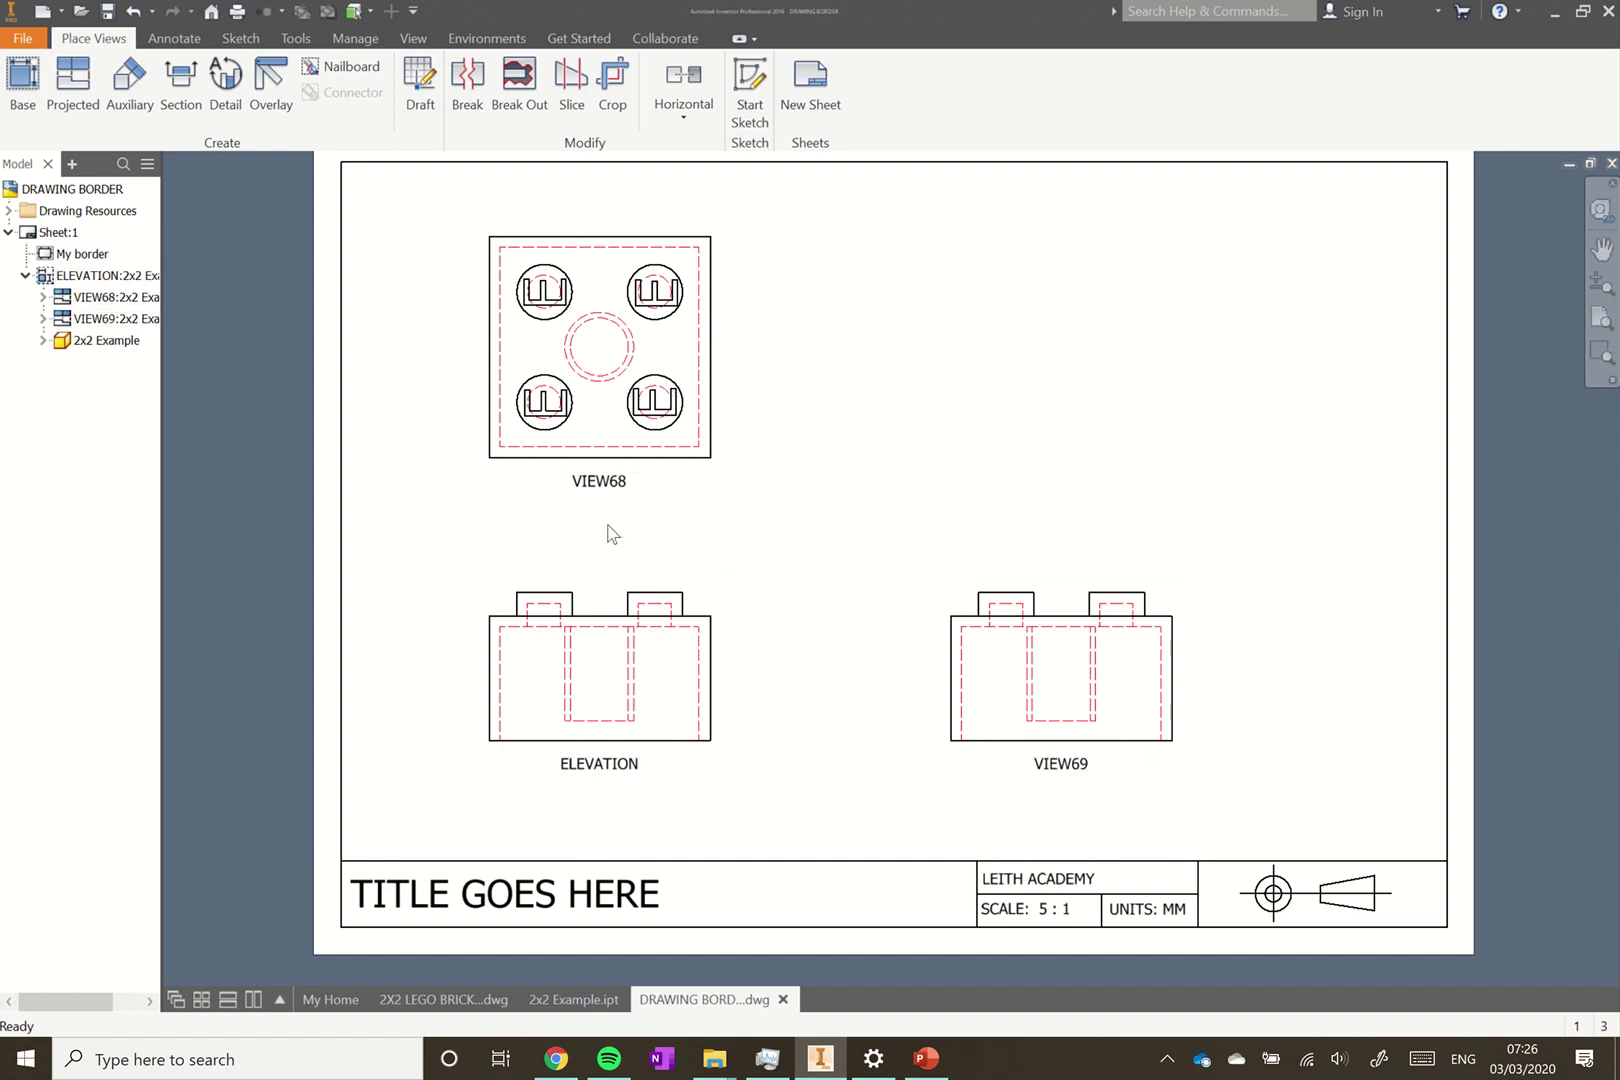
# - Change the label of the projected top view above the elevation to PLAN
pyautogui.doubleClick(705, 482)
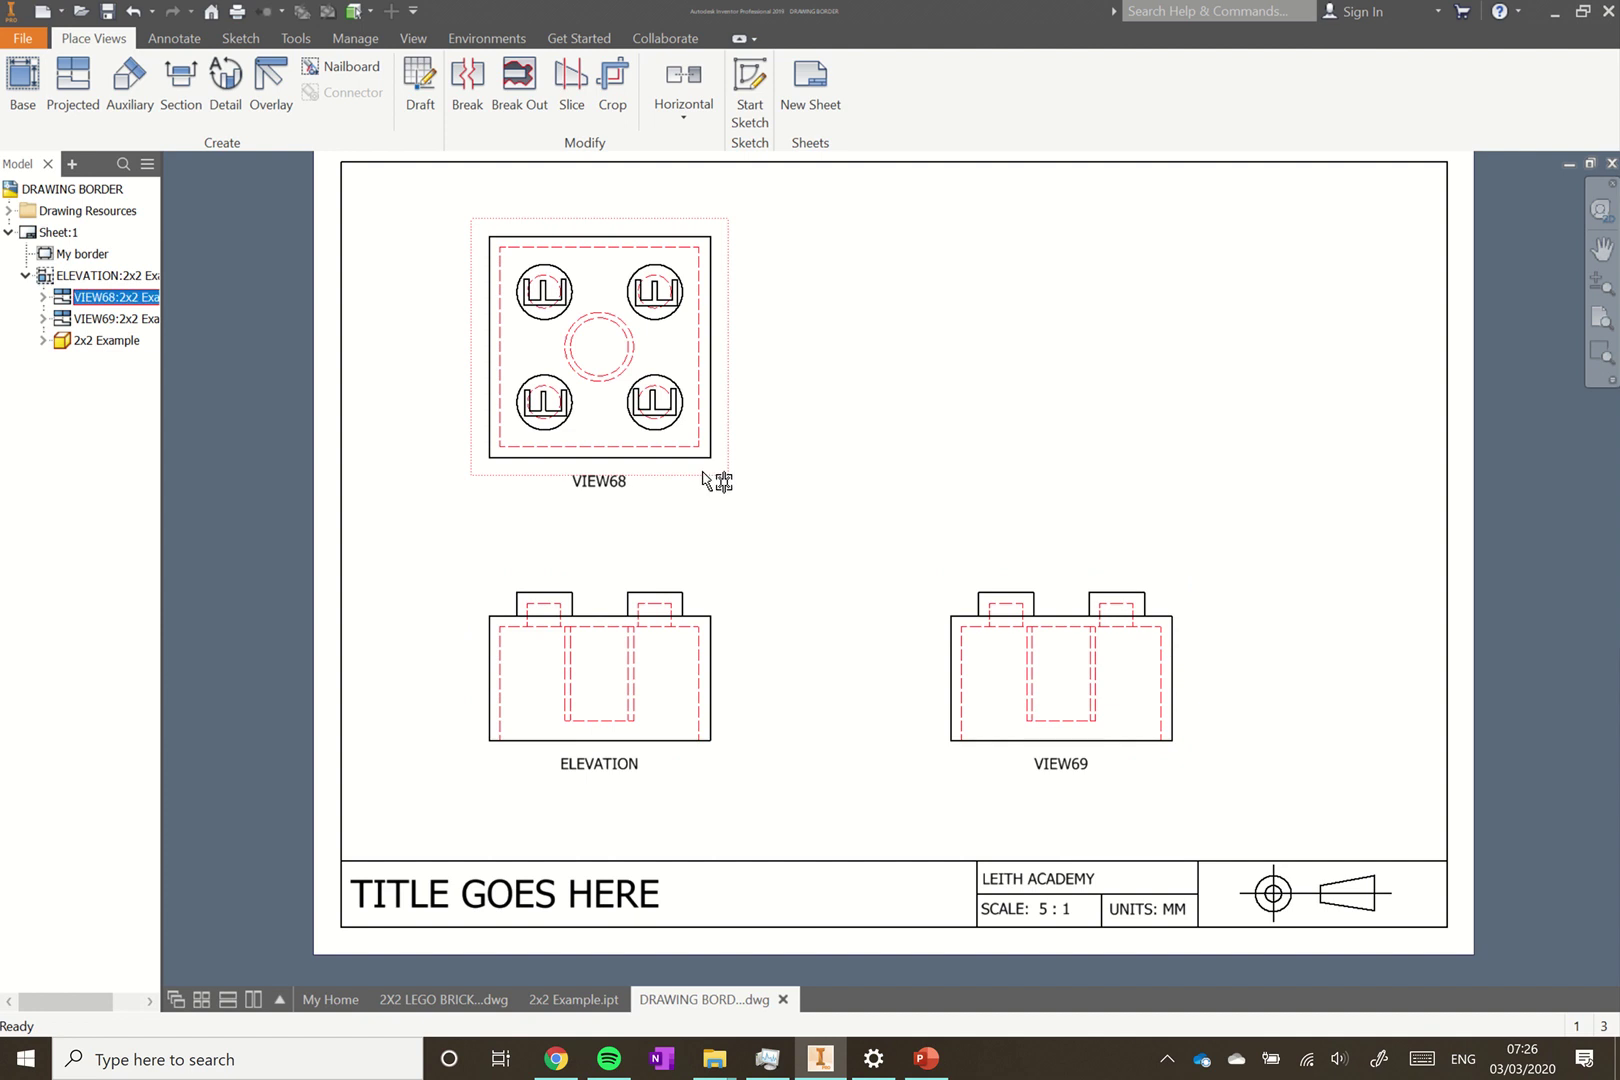
pyautogui.doubleClick(472, 413)
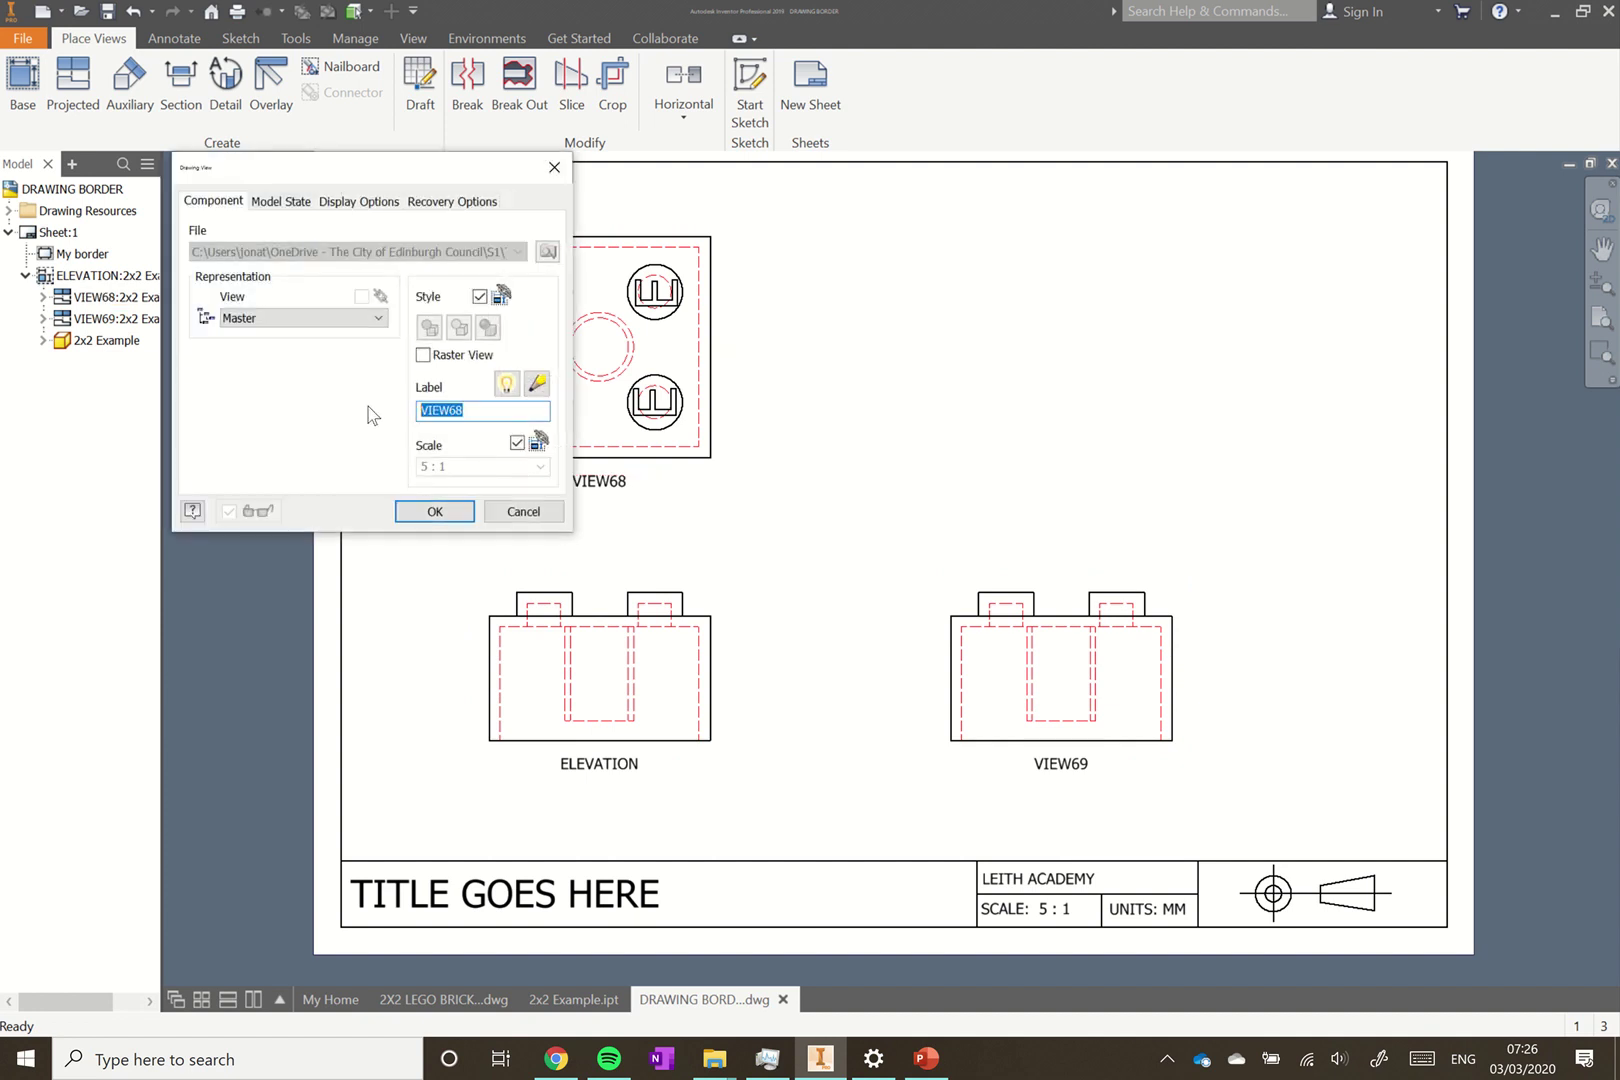
pyautogui.write('PLAN')
pyautogui.click(430, 512)
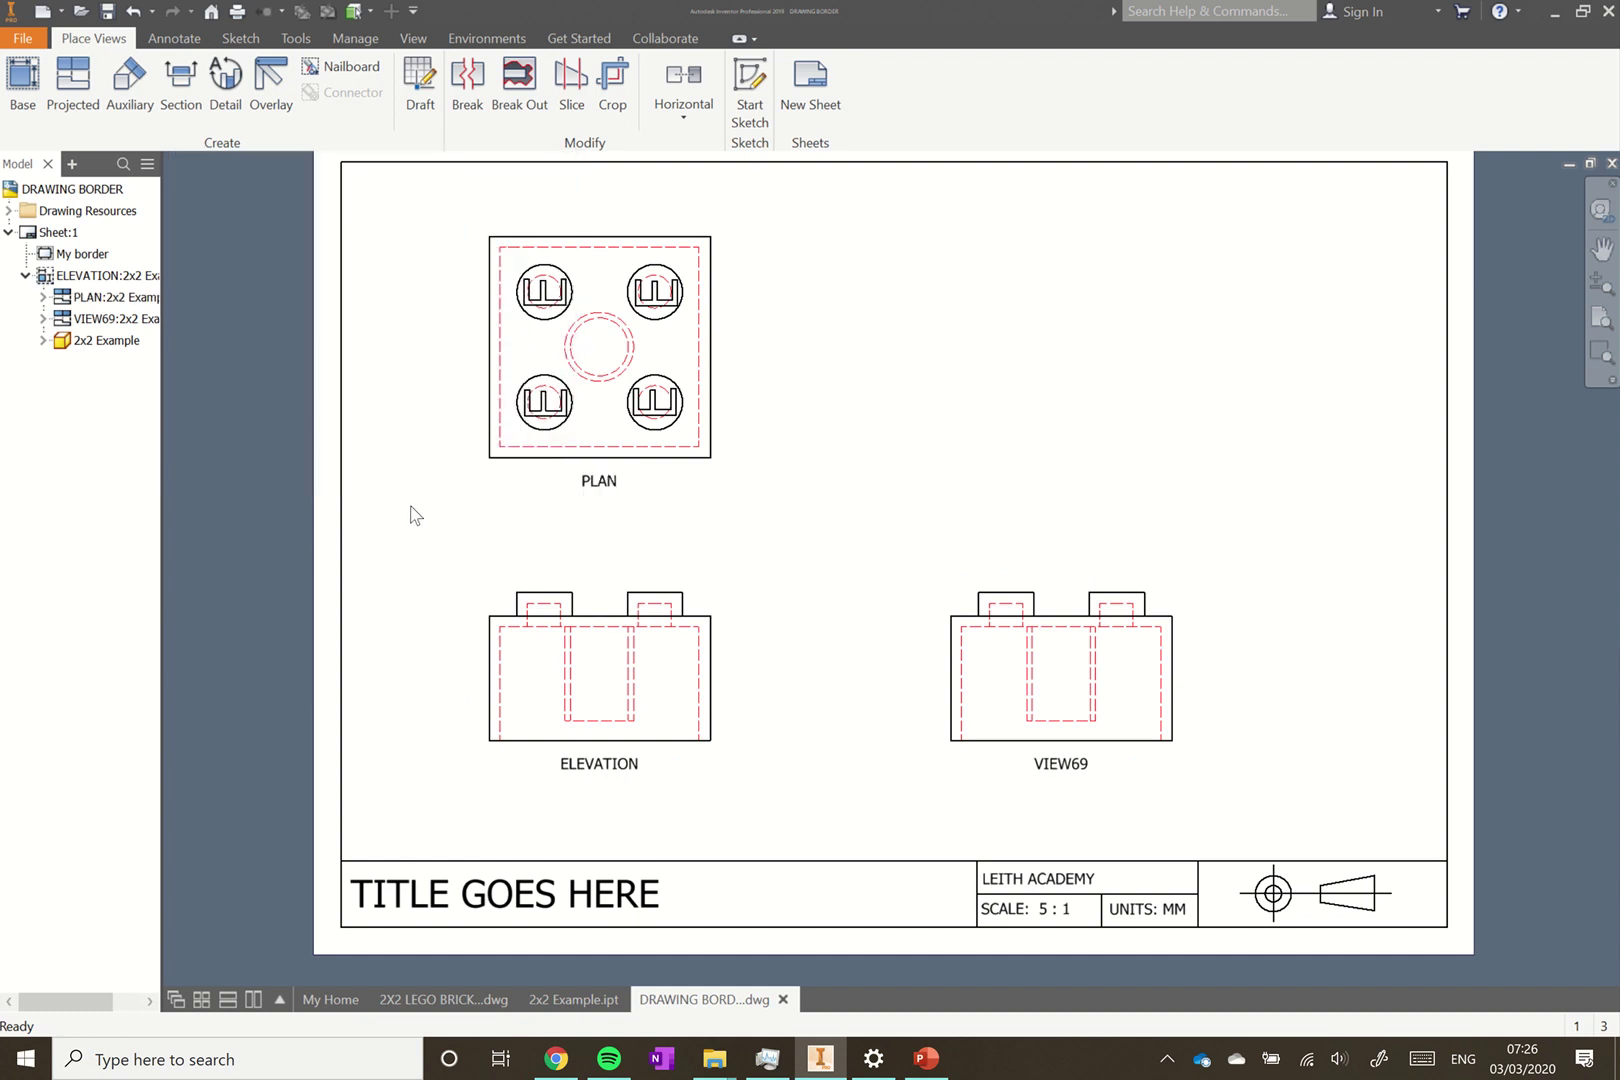
# - Change the label of the projected side view to END ELEVATION
pyautogui.doubleClick(995, 763)
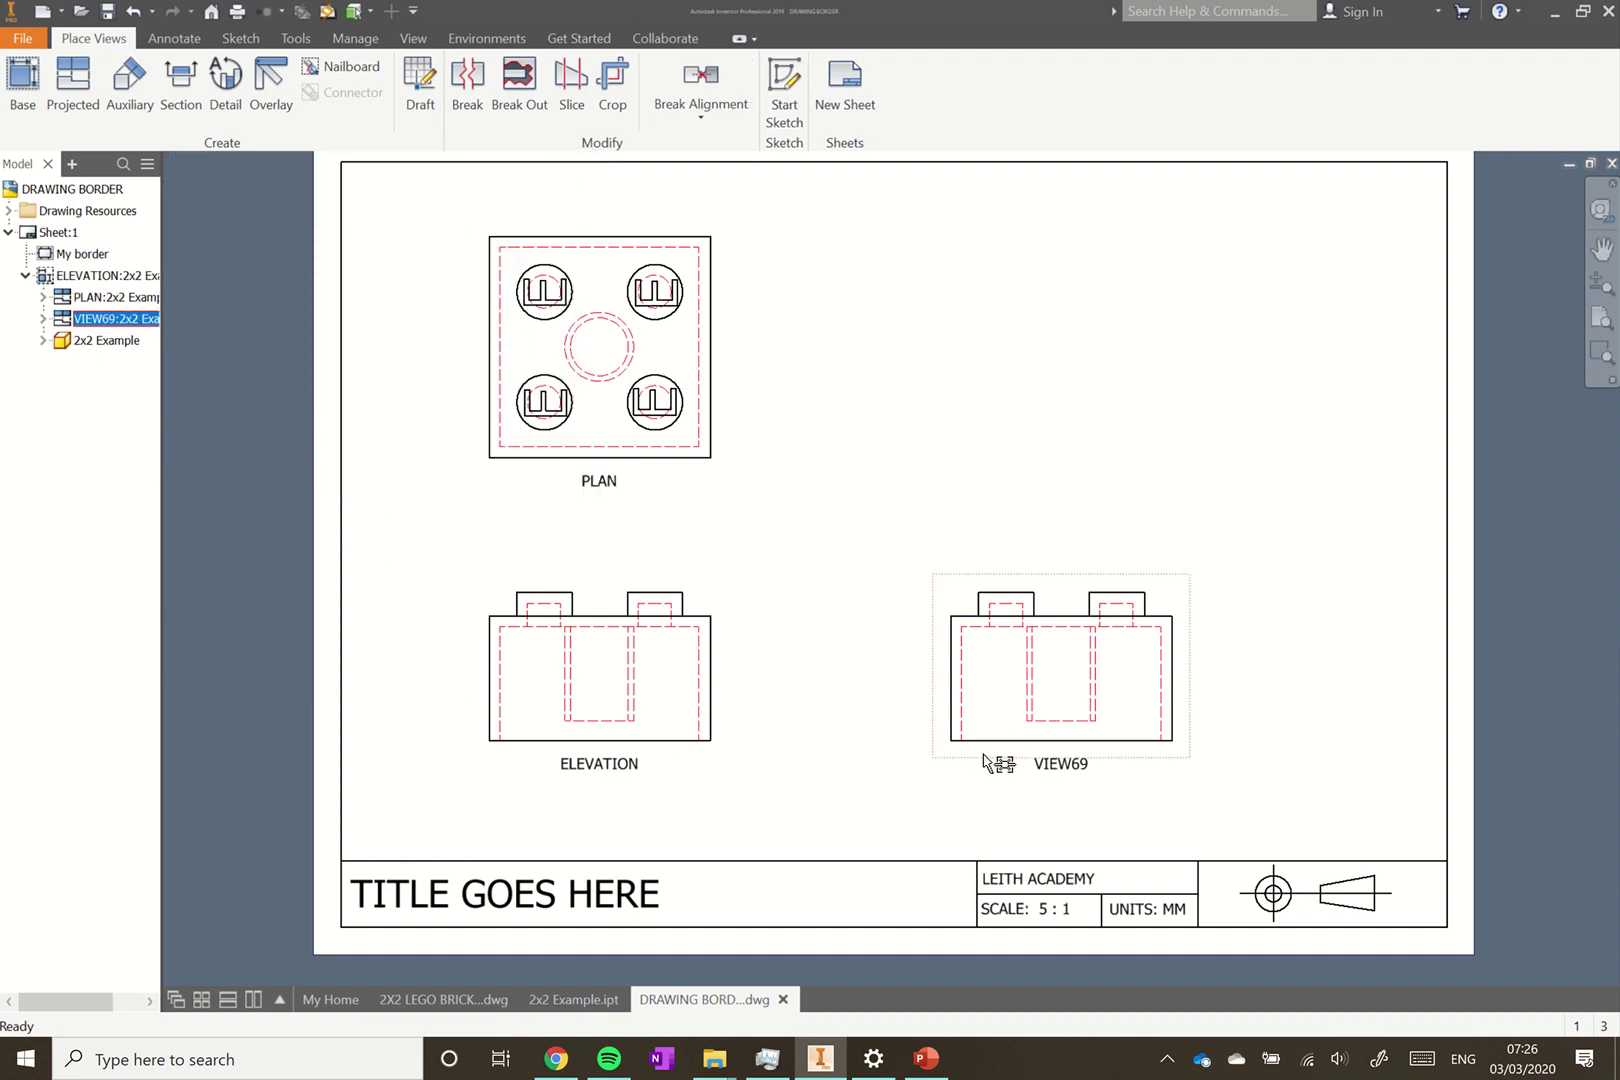
pyautogui.moveTo(470, 410); pyautogui.dragTo(404, 414)
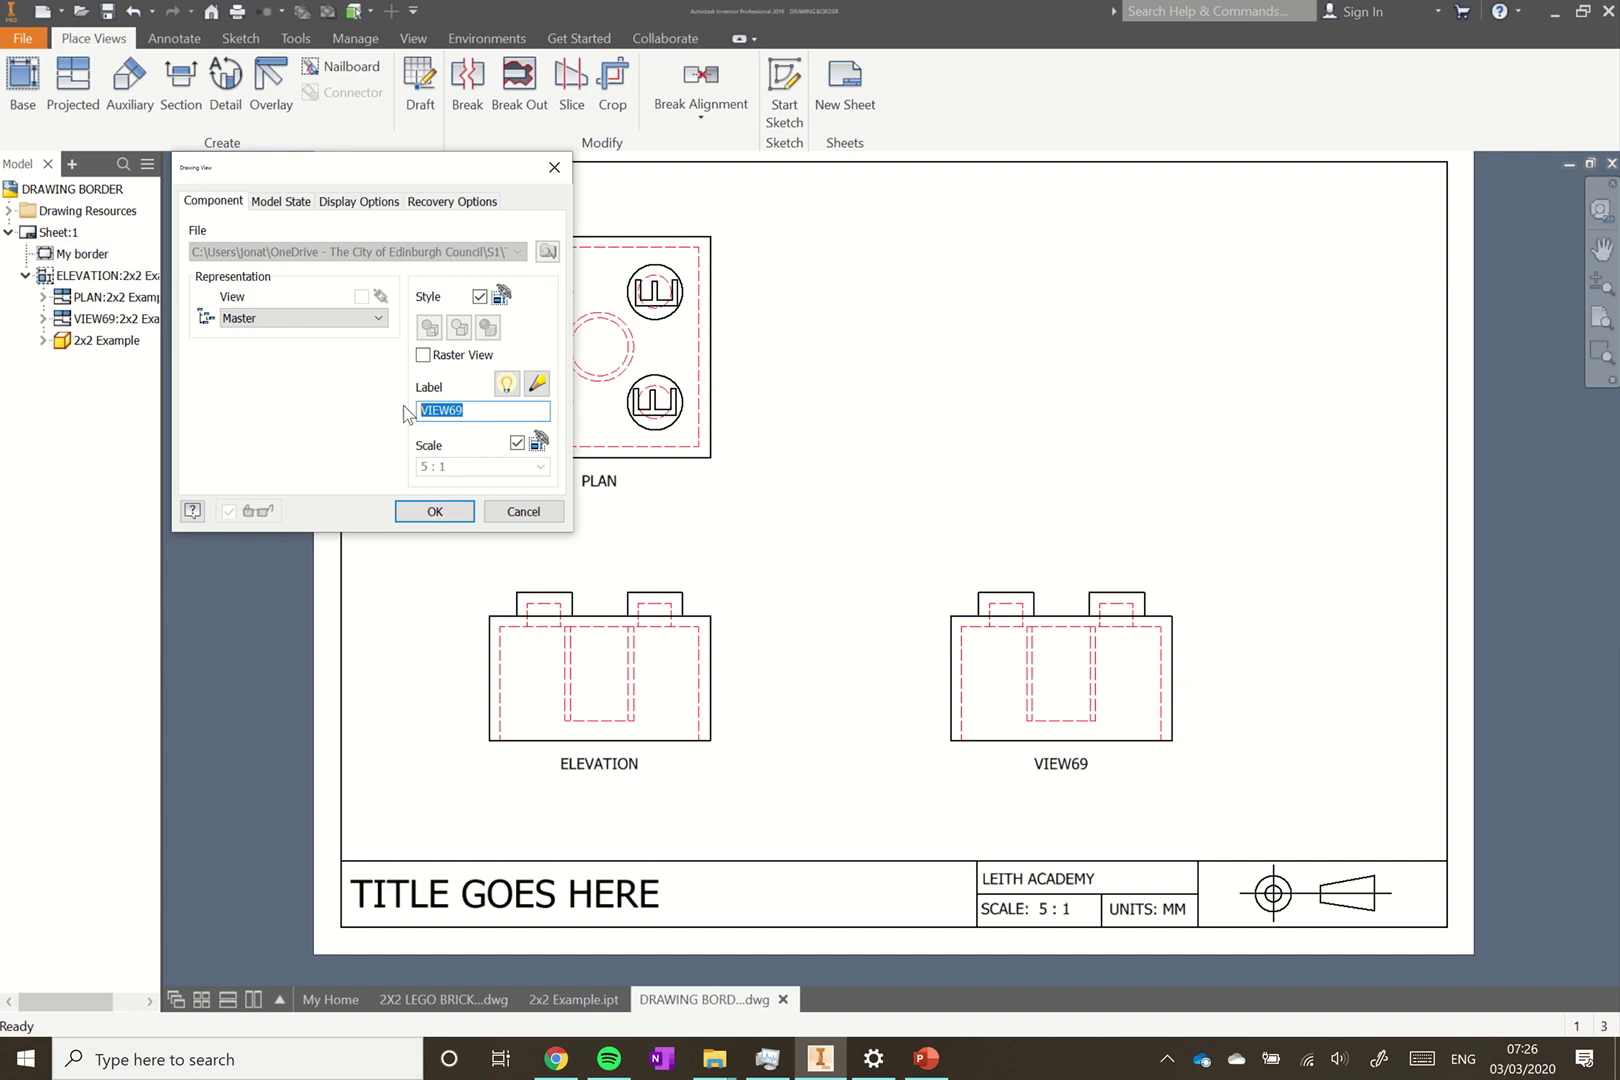
pyautogui.write('END ELEVATION')
pyautogui.click(432, 512)
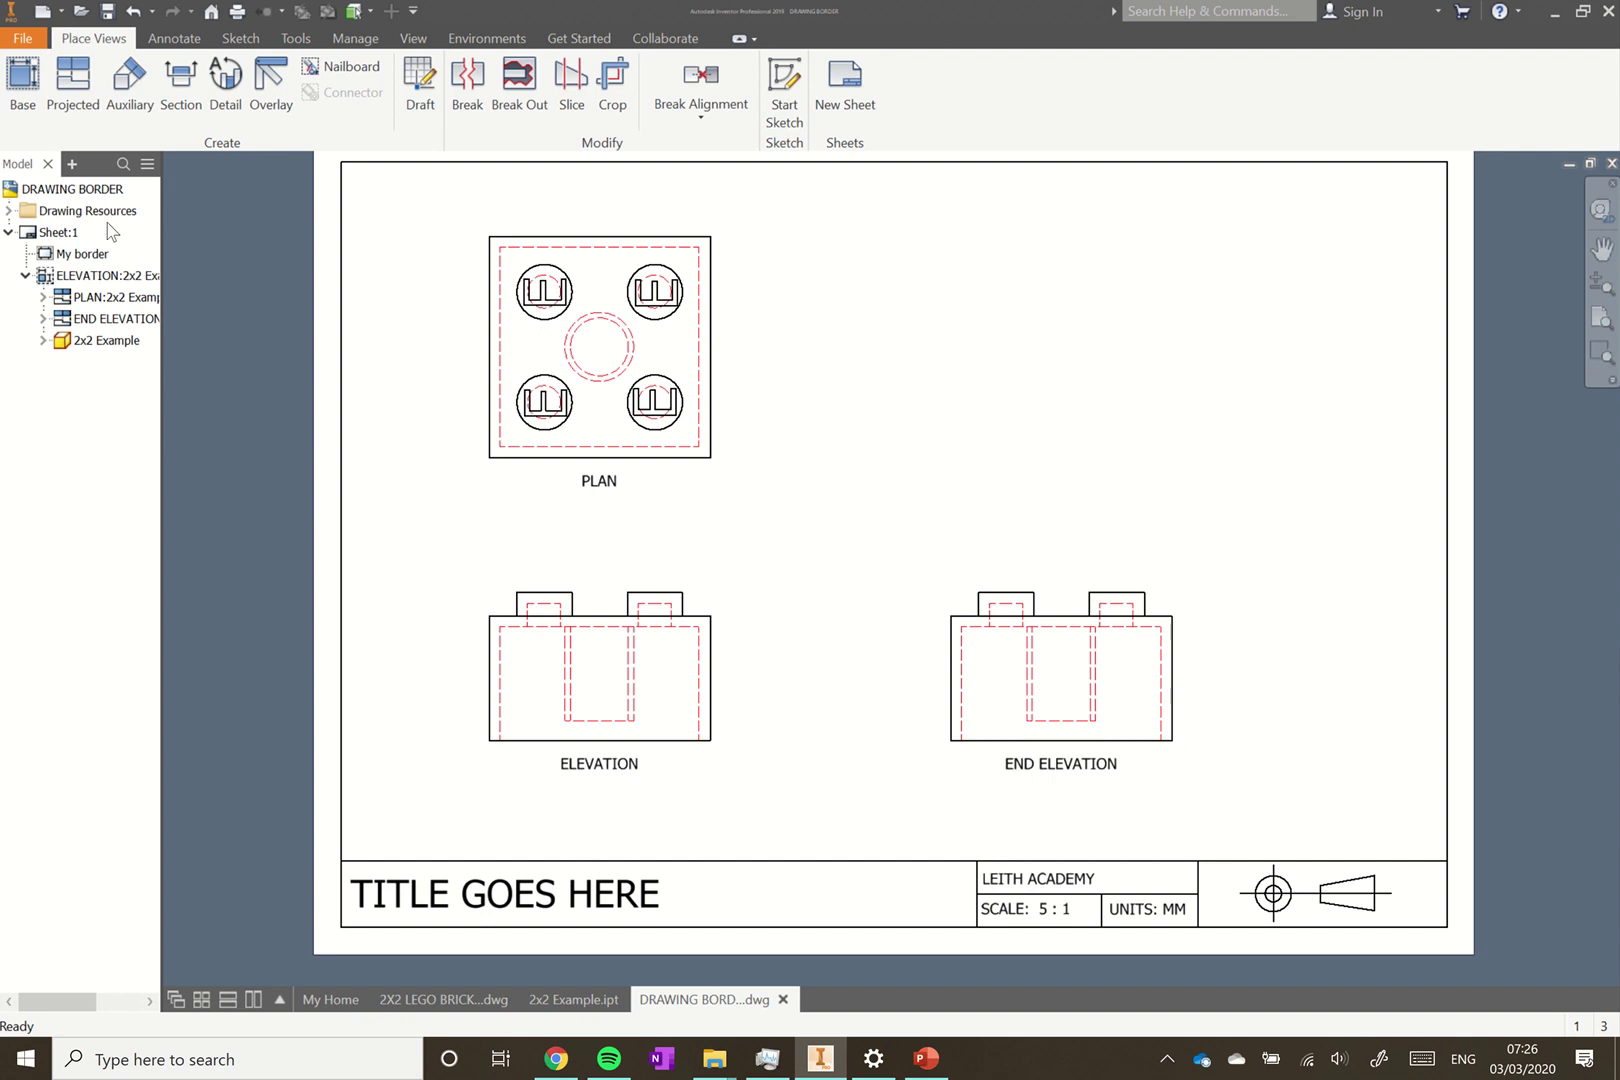
# - Dimension the height of the brick body at the right side of the ELEVATION view, excluding the studs
pyautogui.click(176, 38)
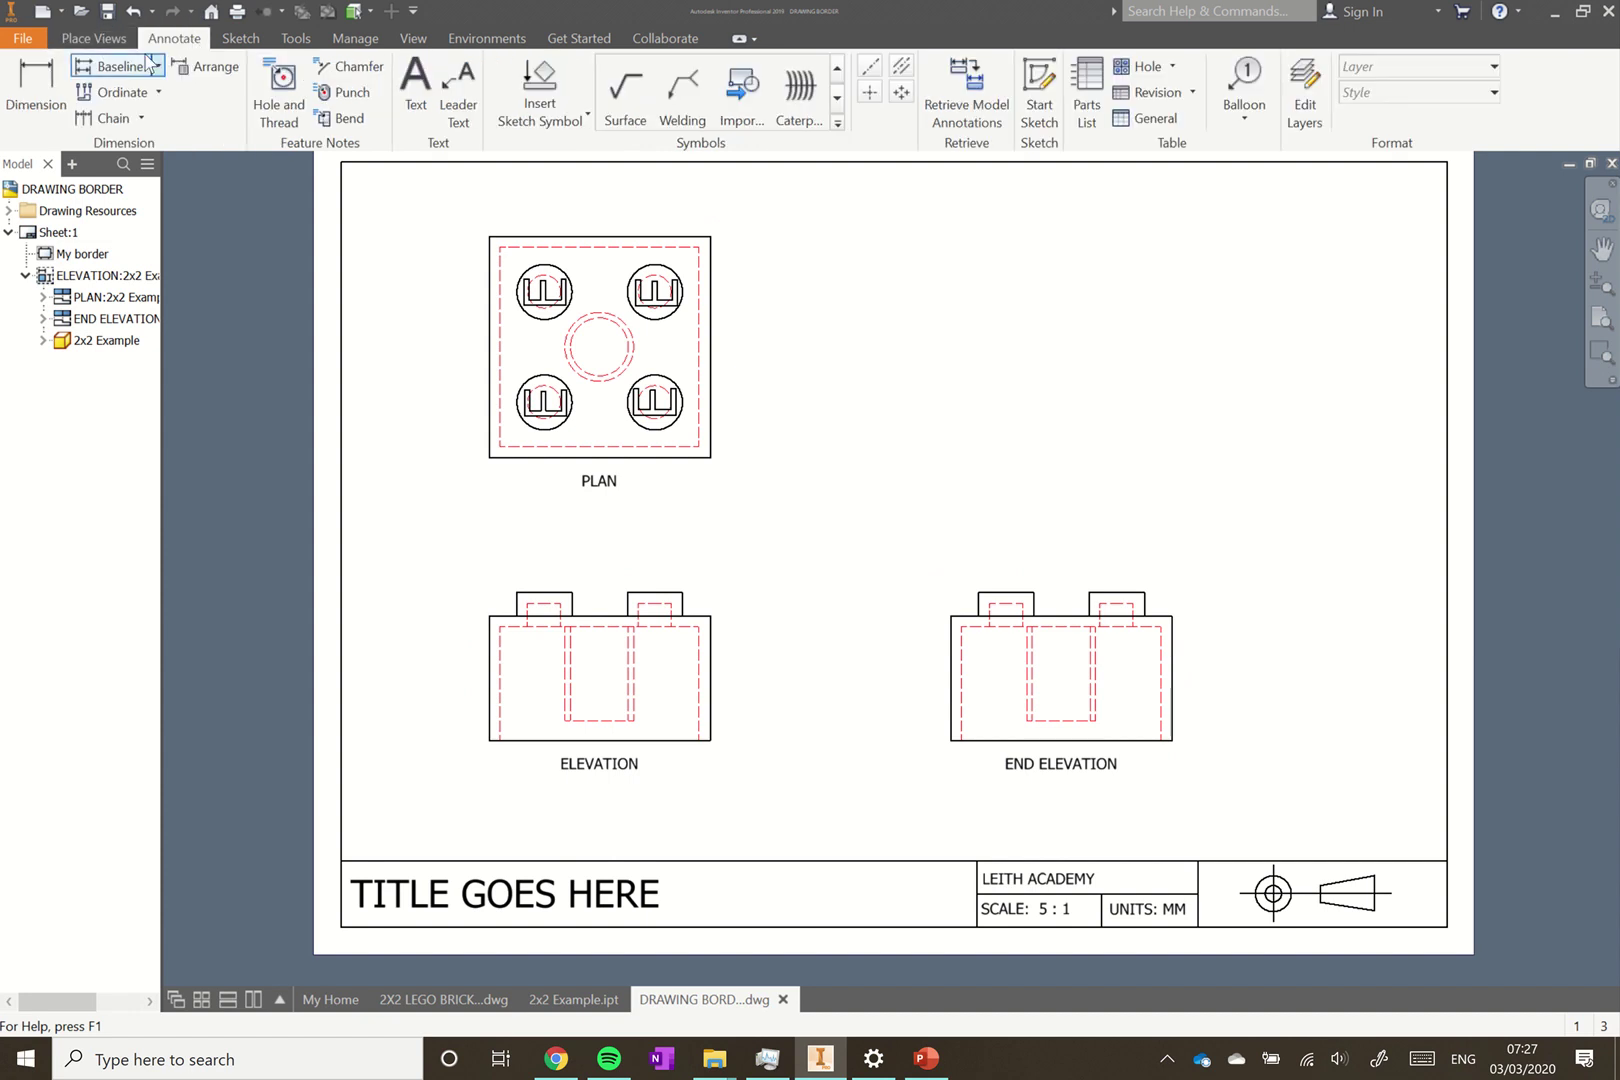
pyautogui.click(45, 78)
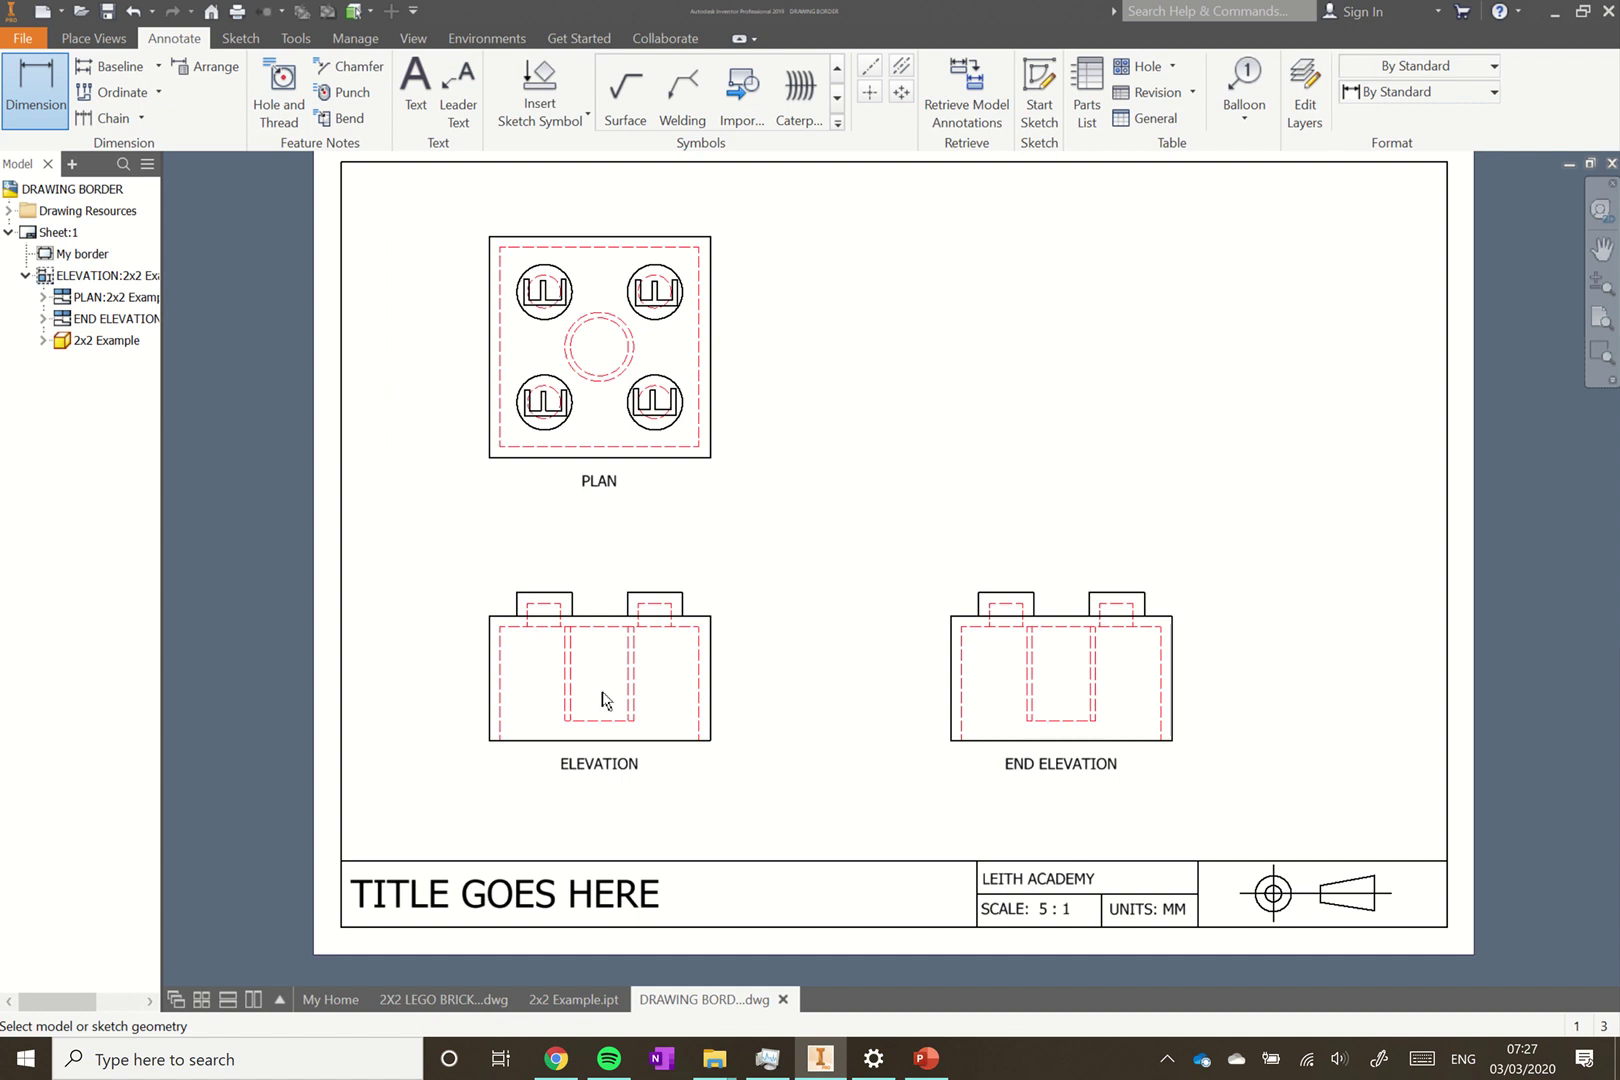
pyautogui.click(711, 638)
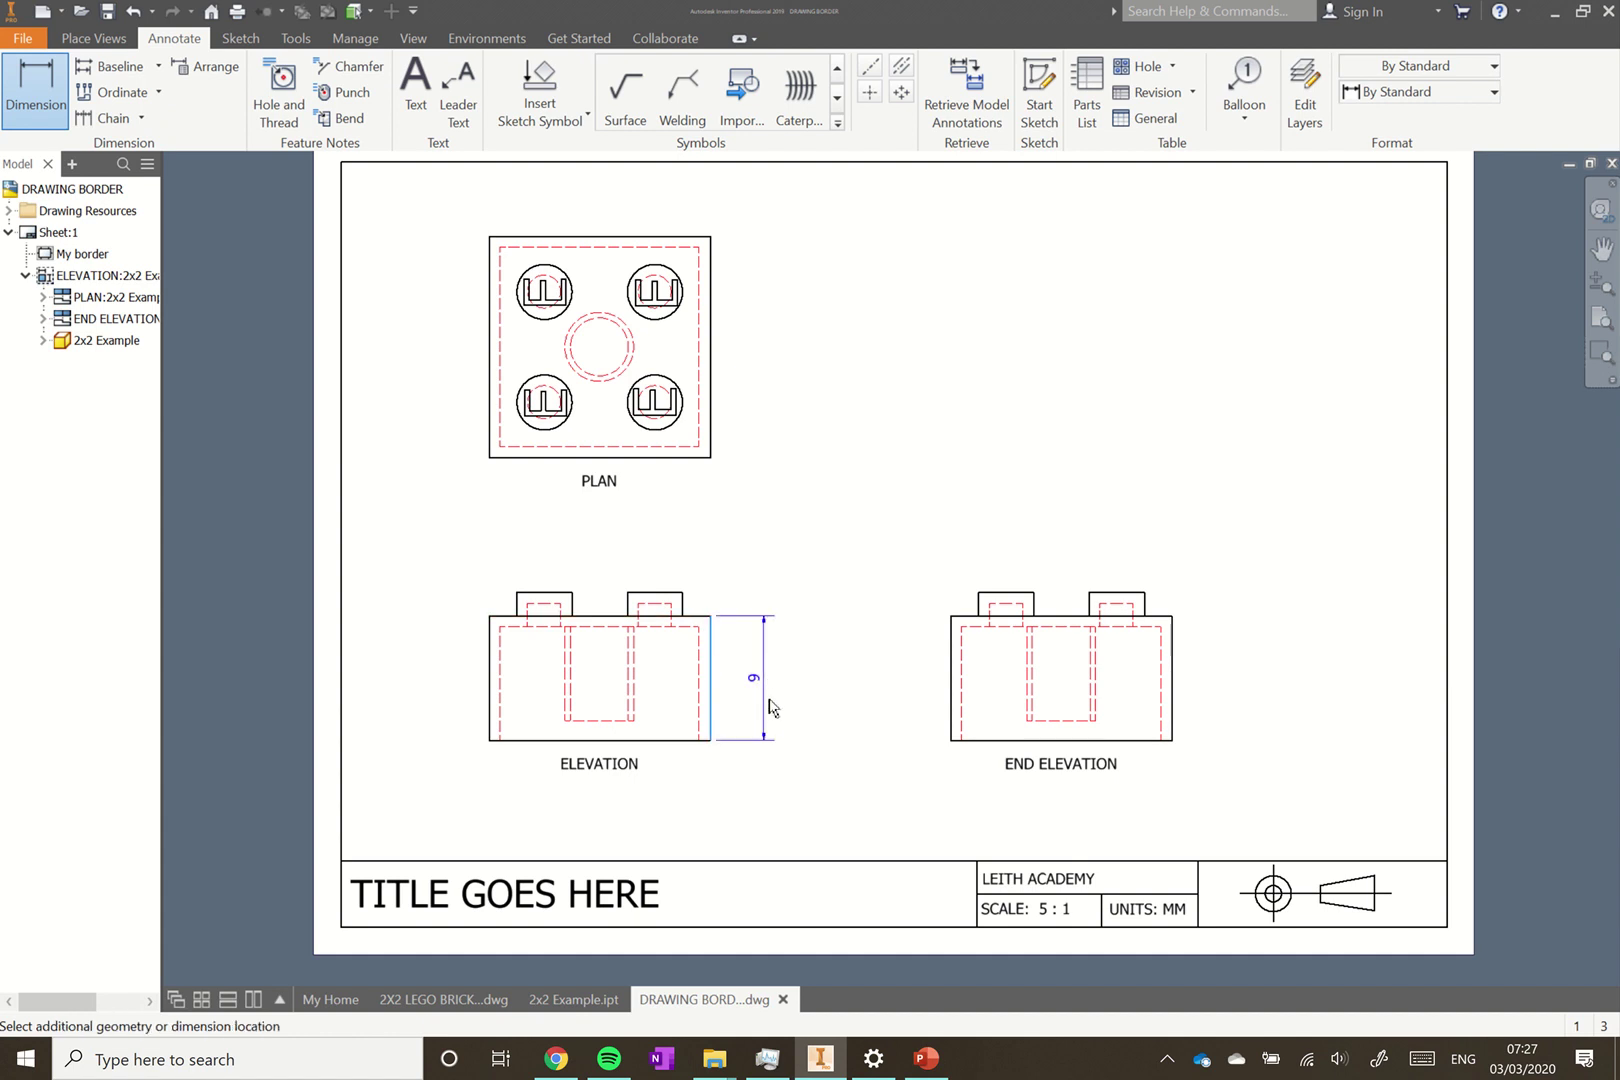
pyautogui.click(775, 712)
pyautogui.click(1255, 616)
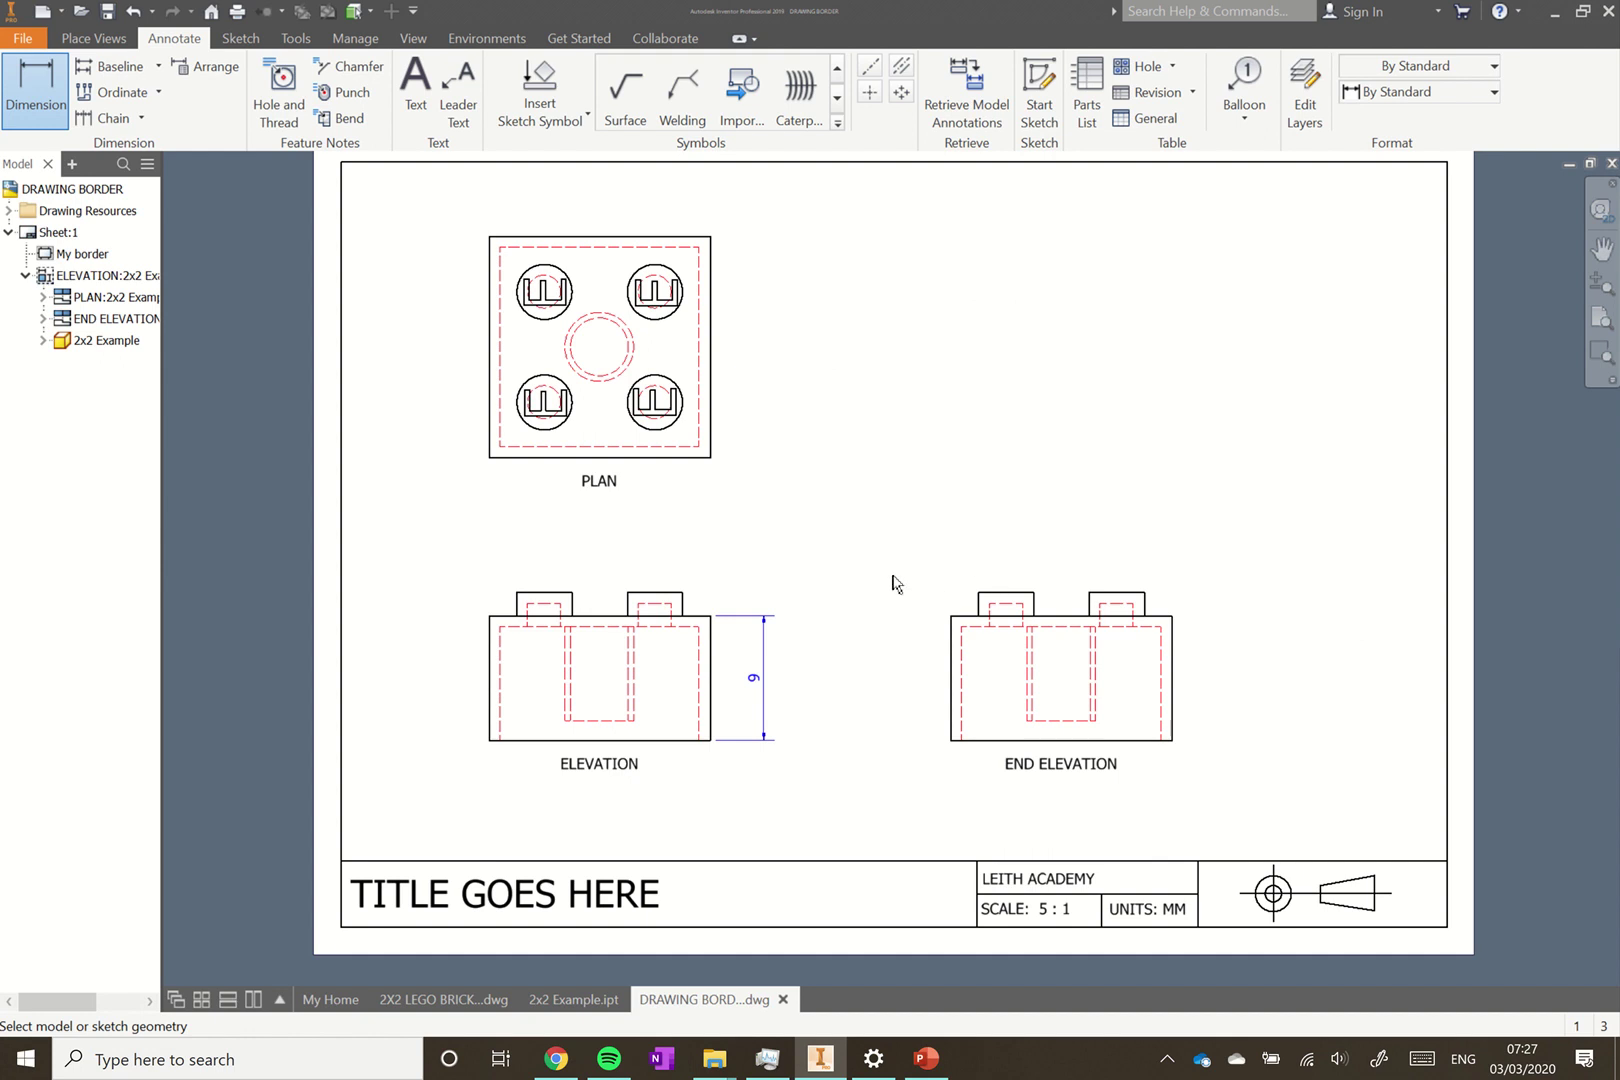
# - Dimension the diameter of the upper-left stud in the PLAN view, placing the text outside the brick's left edge
pyautogui.click(533, 320)
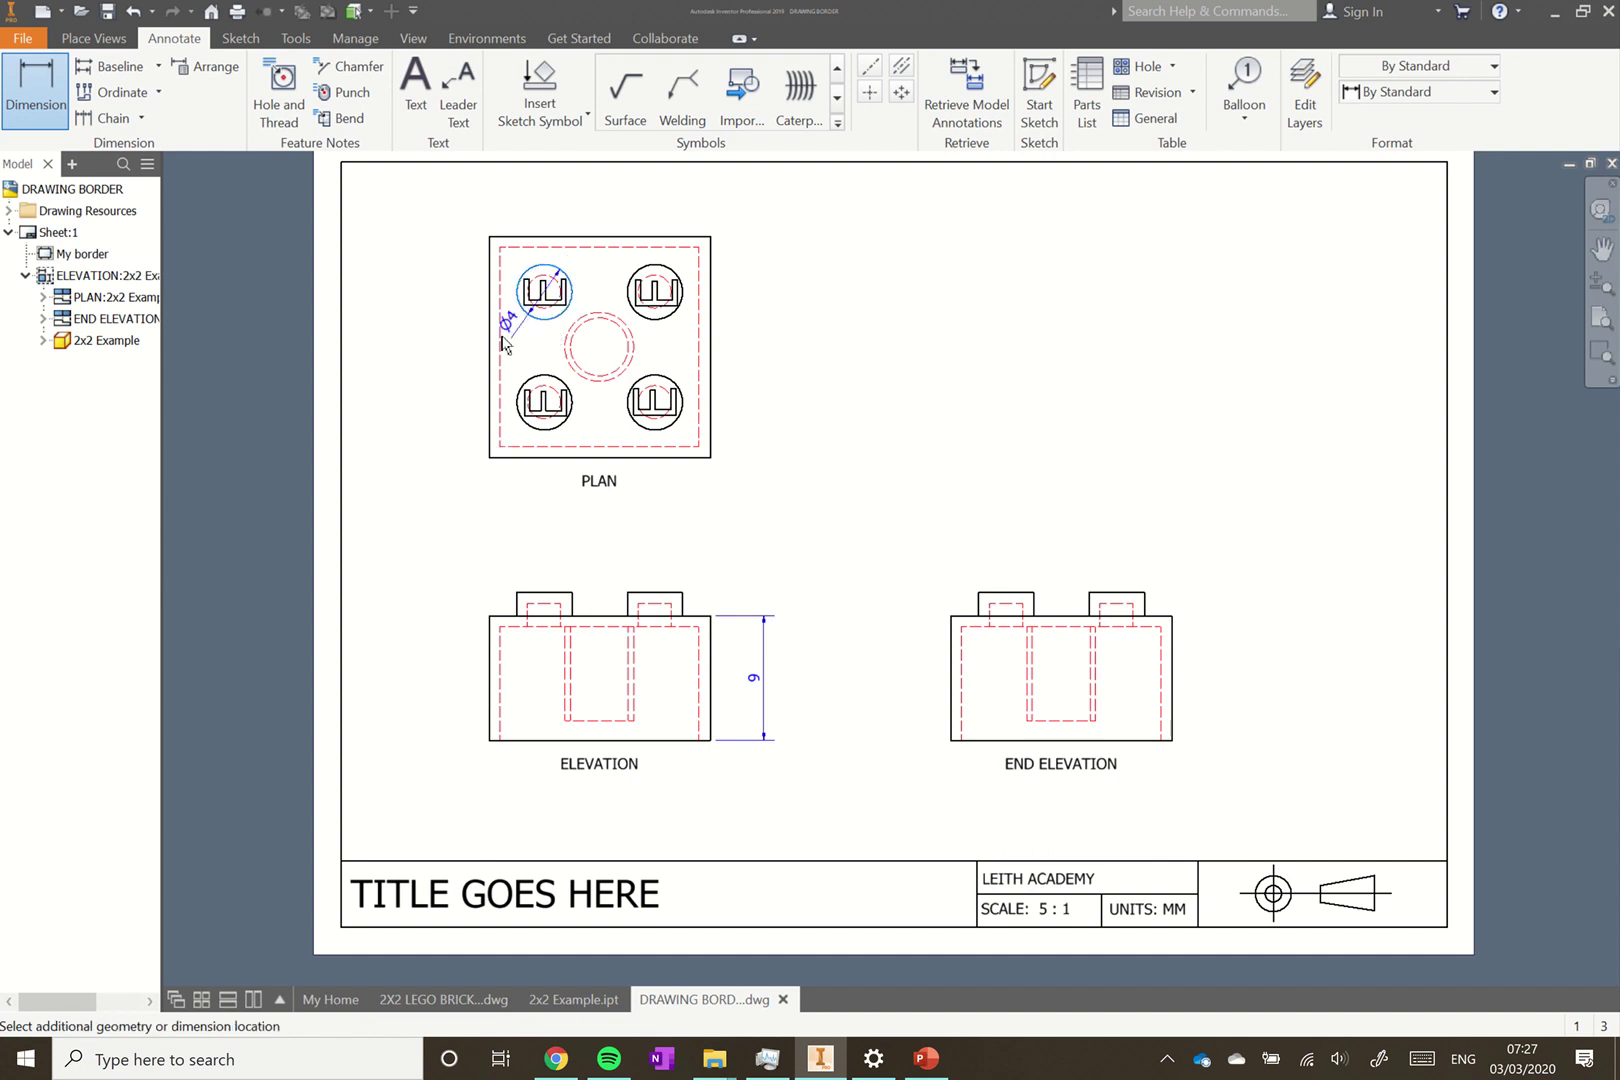
pyautogui.click(440, 345)
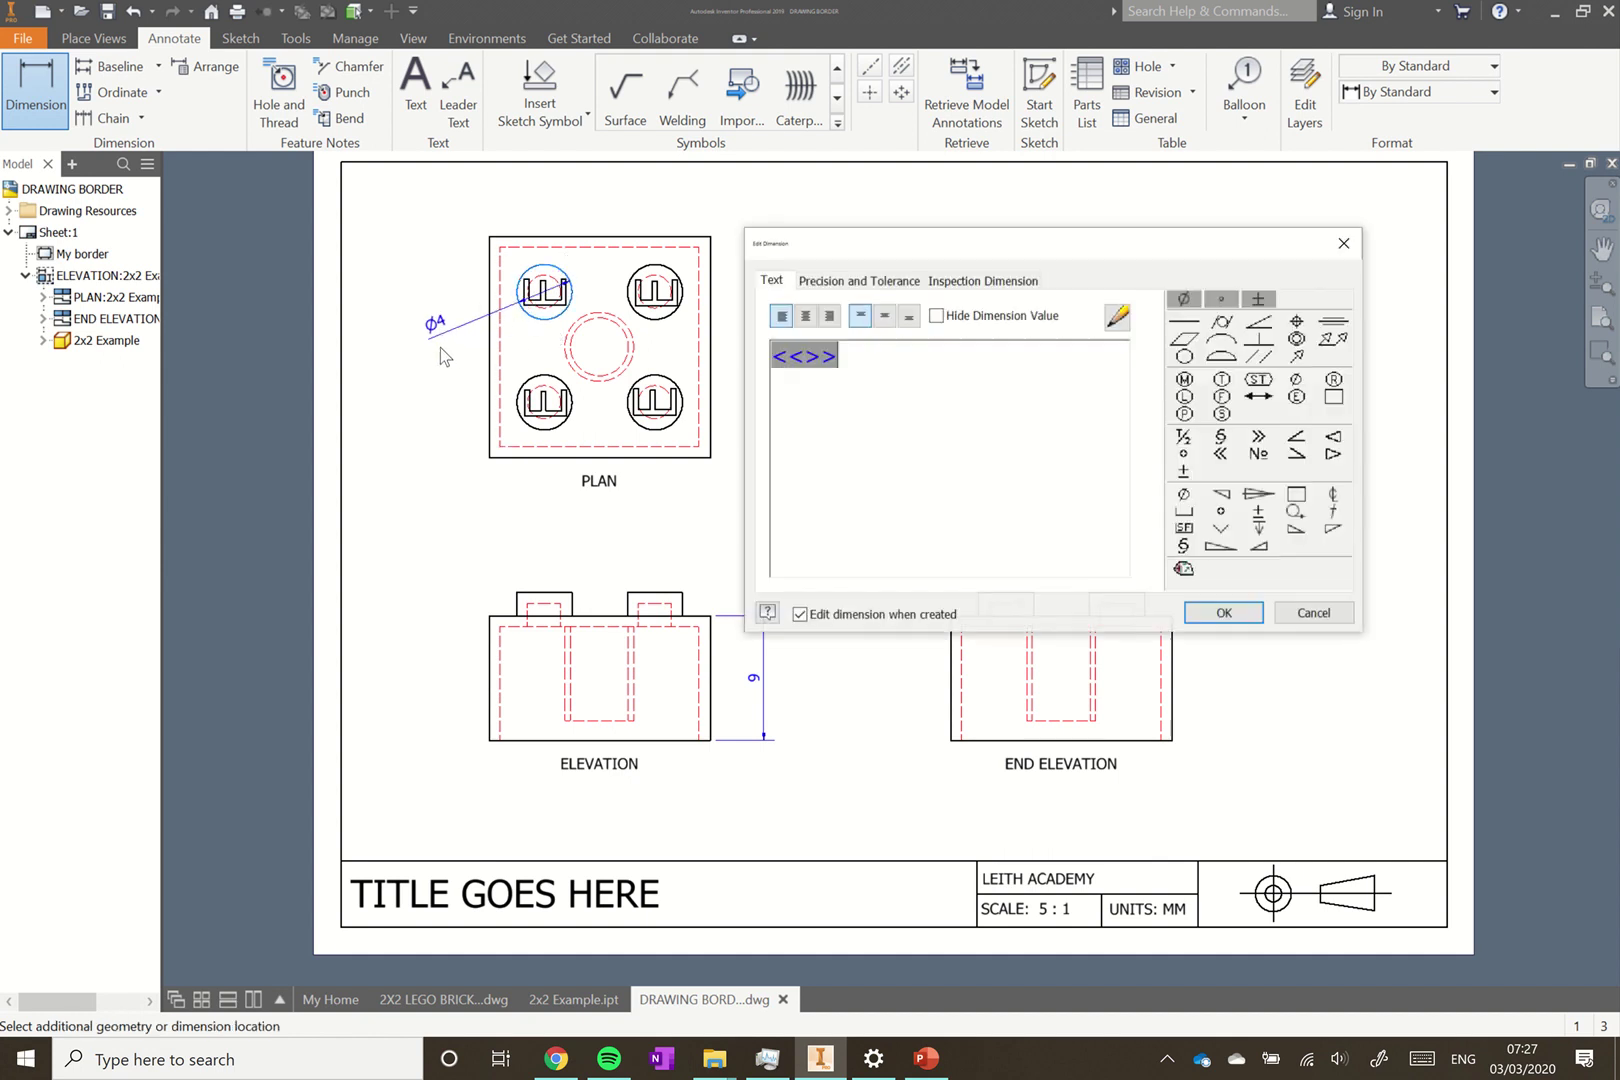
pyautogui.click(1236, 610)
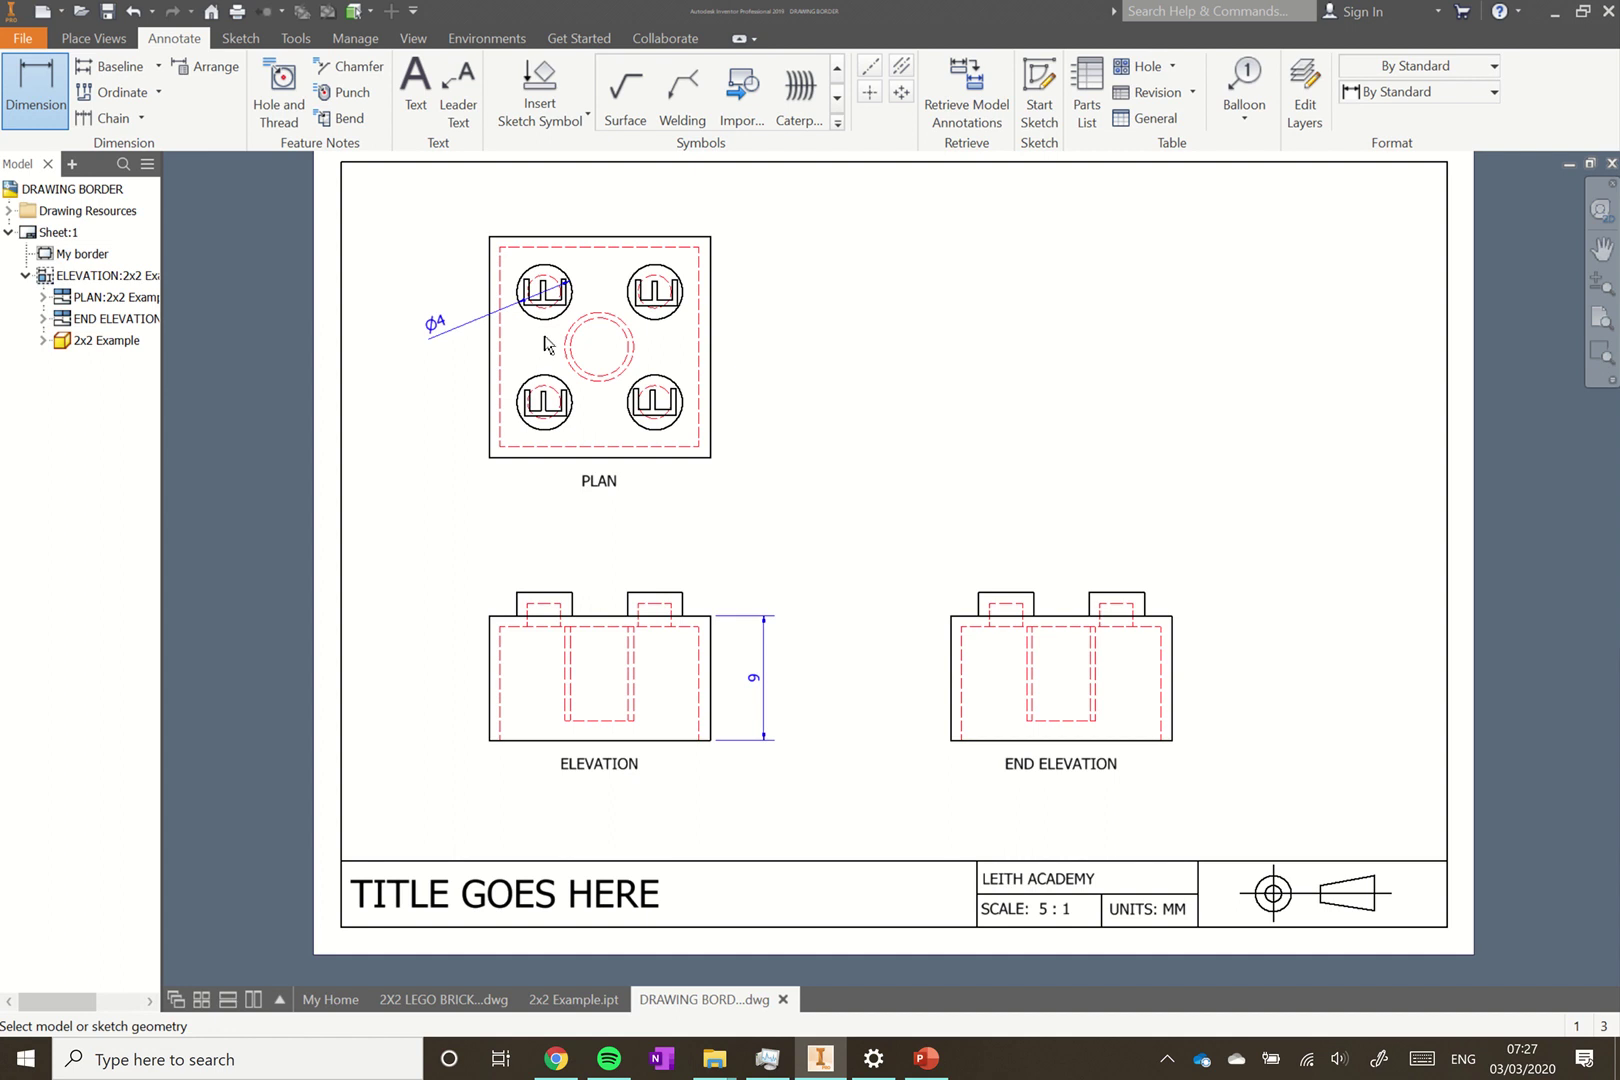
# - Dimension the vertical distance from the PLAN view's top edge to the upper-right stud's centre, placed right of the view
pyautogui.click(673, 250)
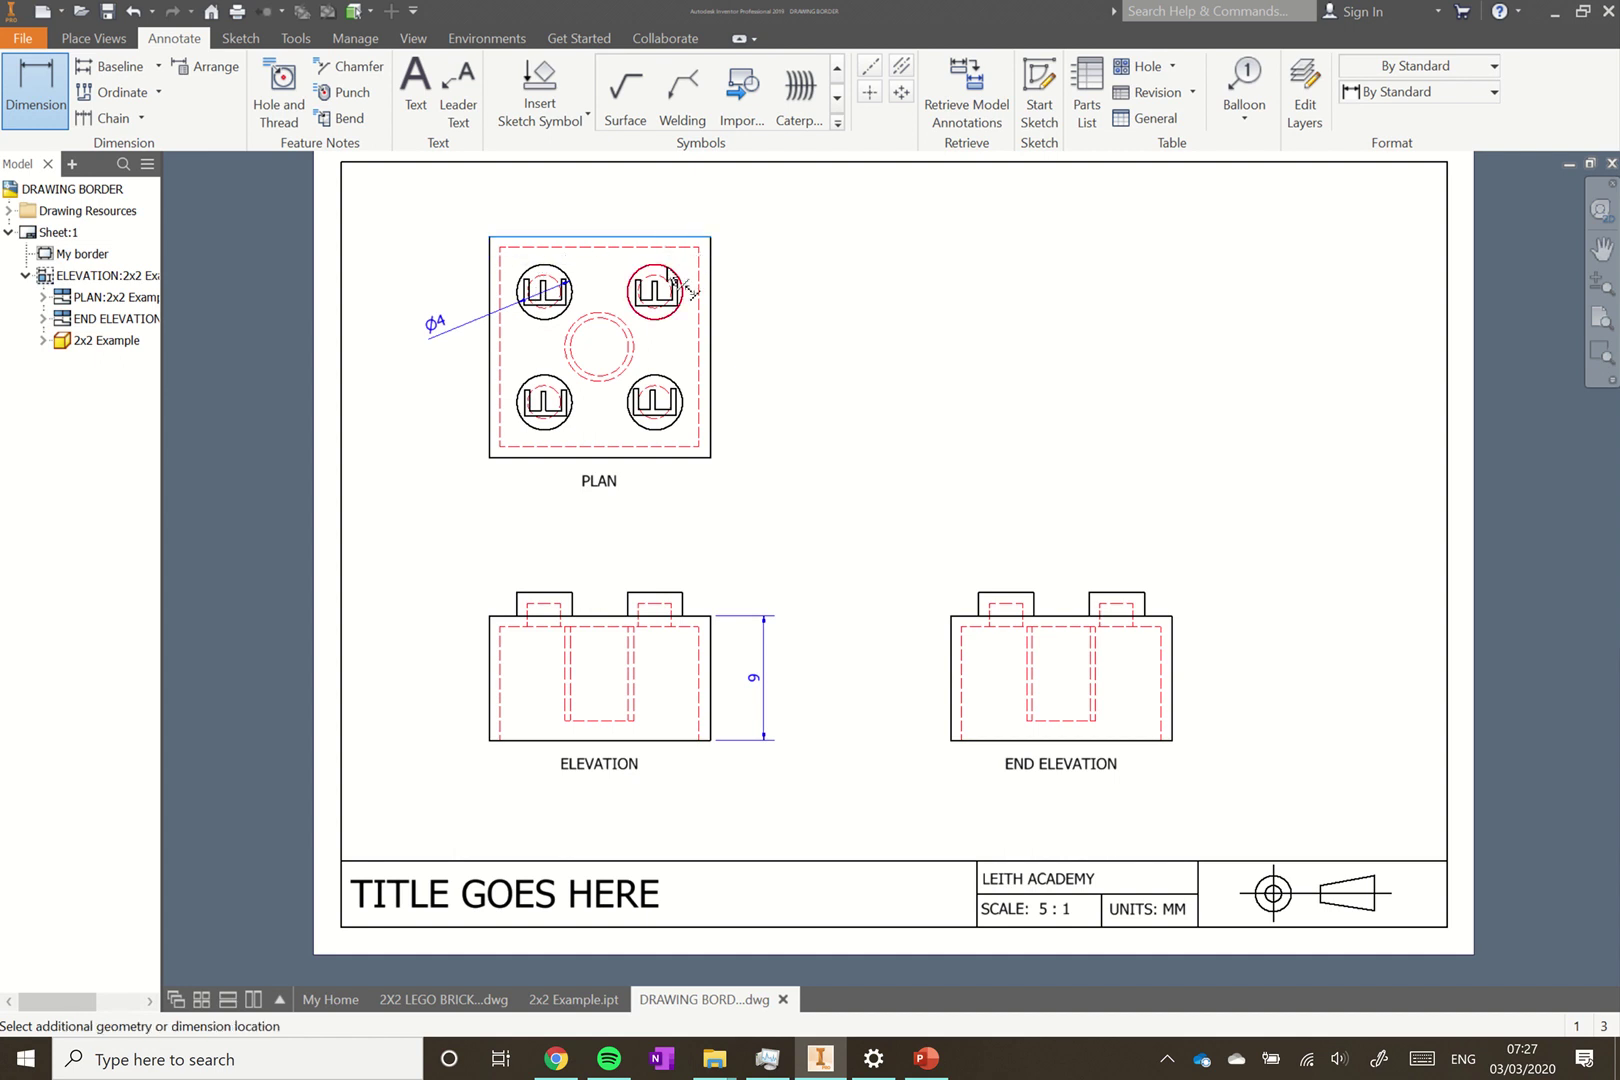
pyautogui.click(679, 280)
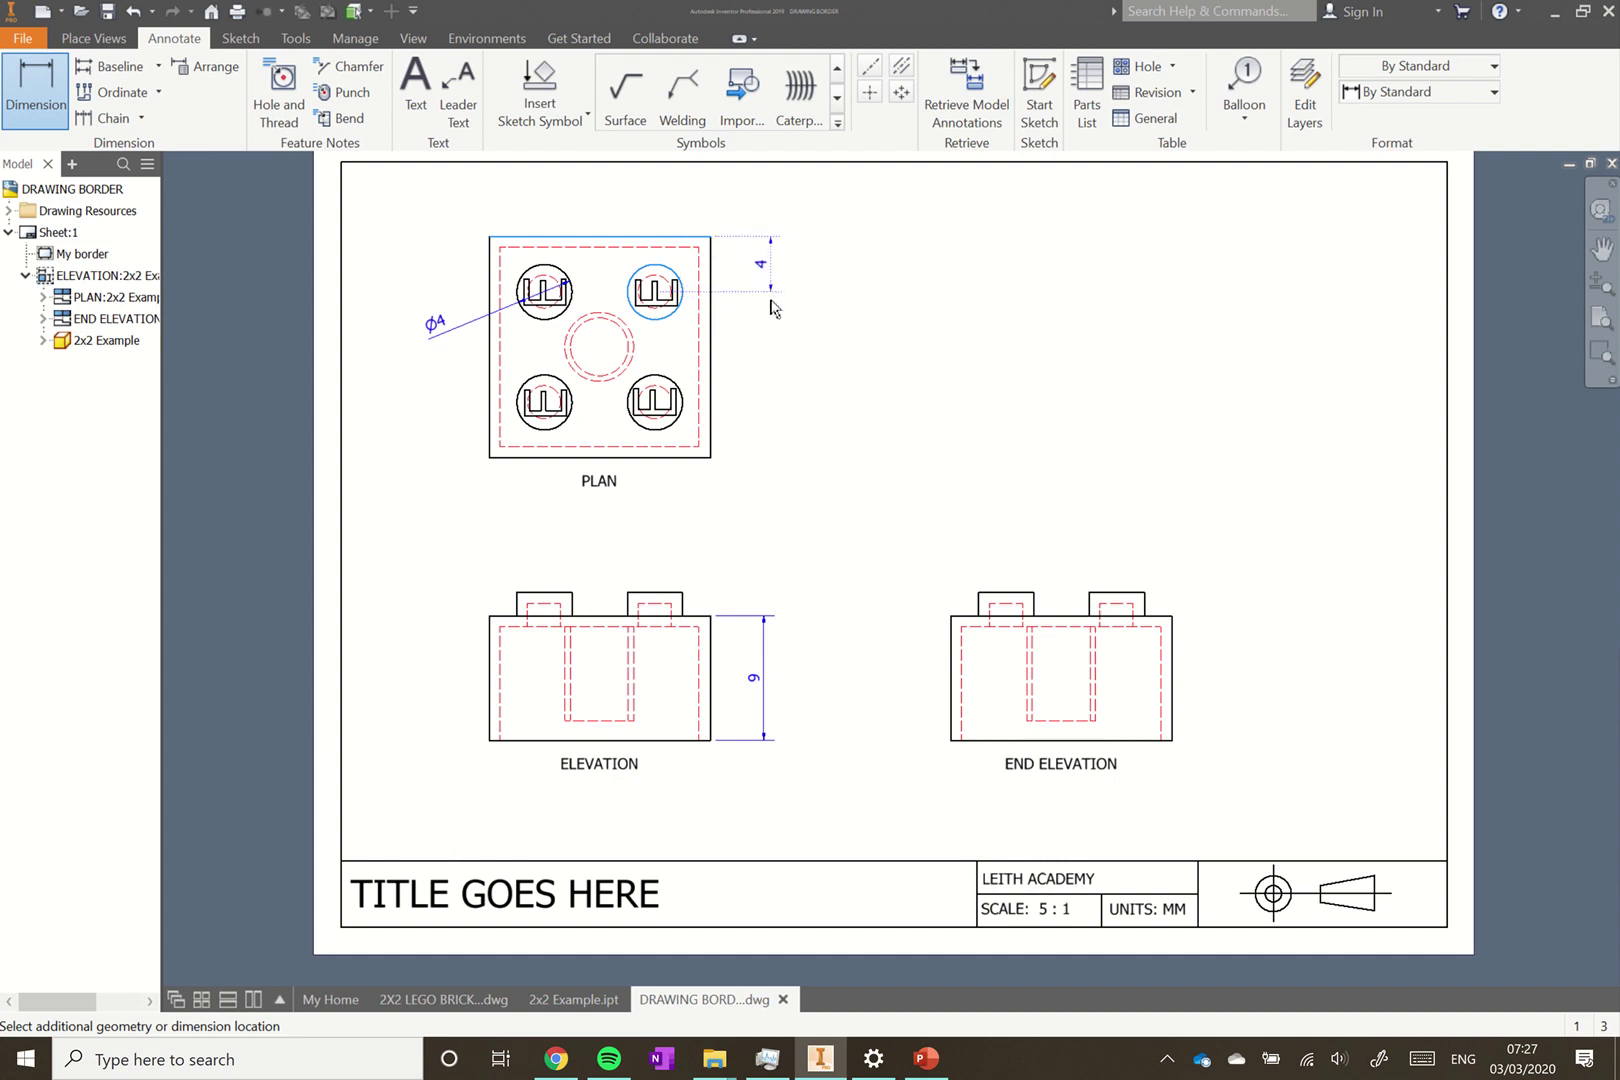
pyautogui.click(770, 307)
pyautogui.click(1225, 612)
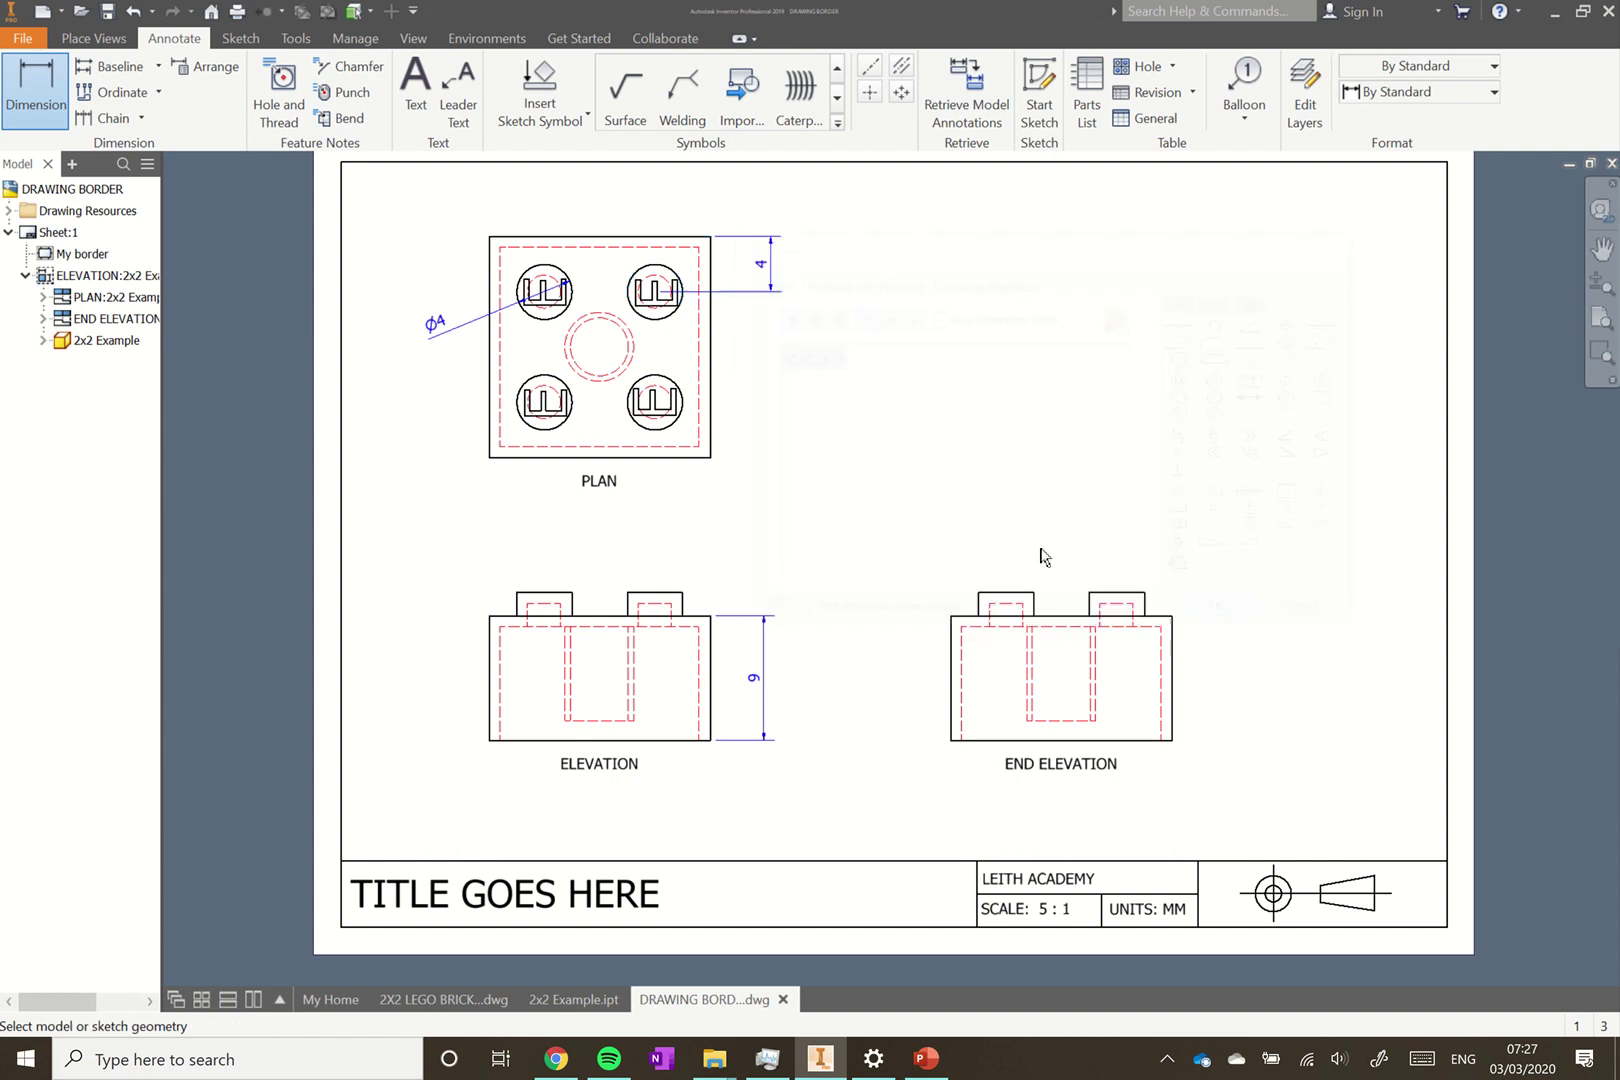
# - Dimension the horizontal distance from the PLAN view's right edge to the upper-right stud's centre, placed above the view
pyautogui.click(660, 323)
pyautogui.press('Escape')
pyautogui.click(711, 323)
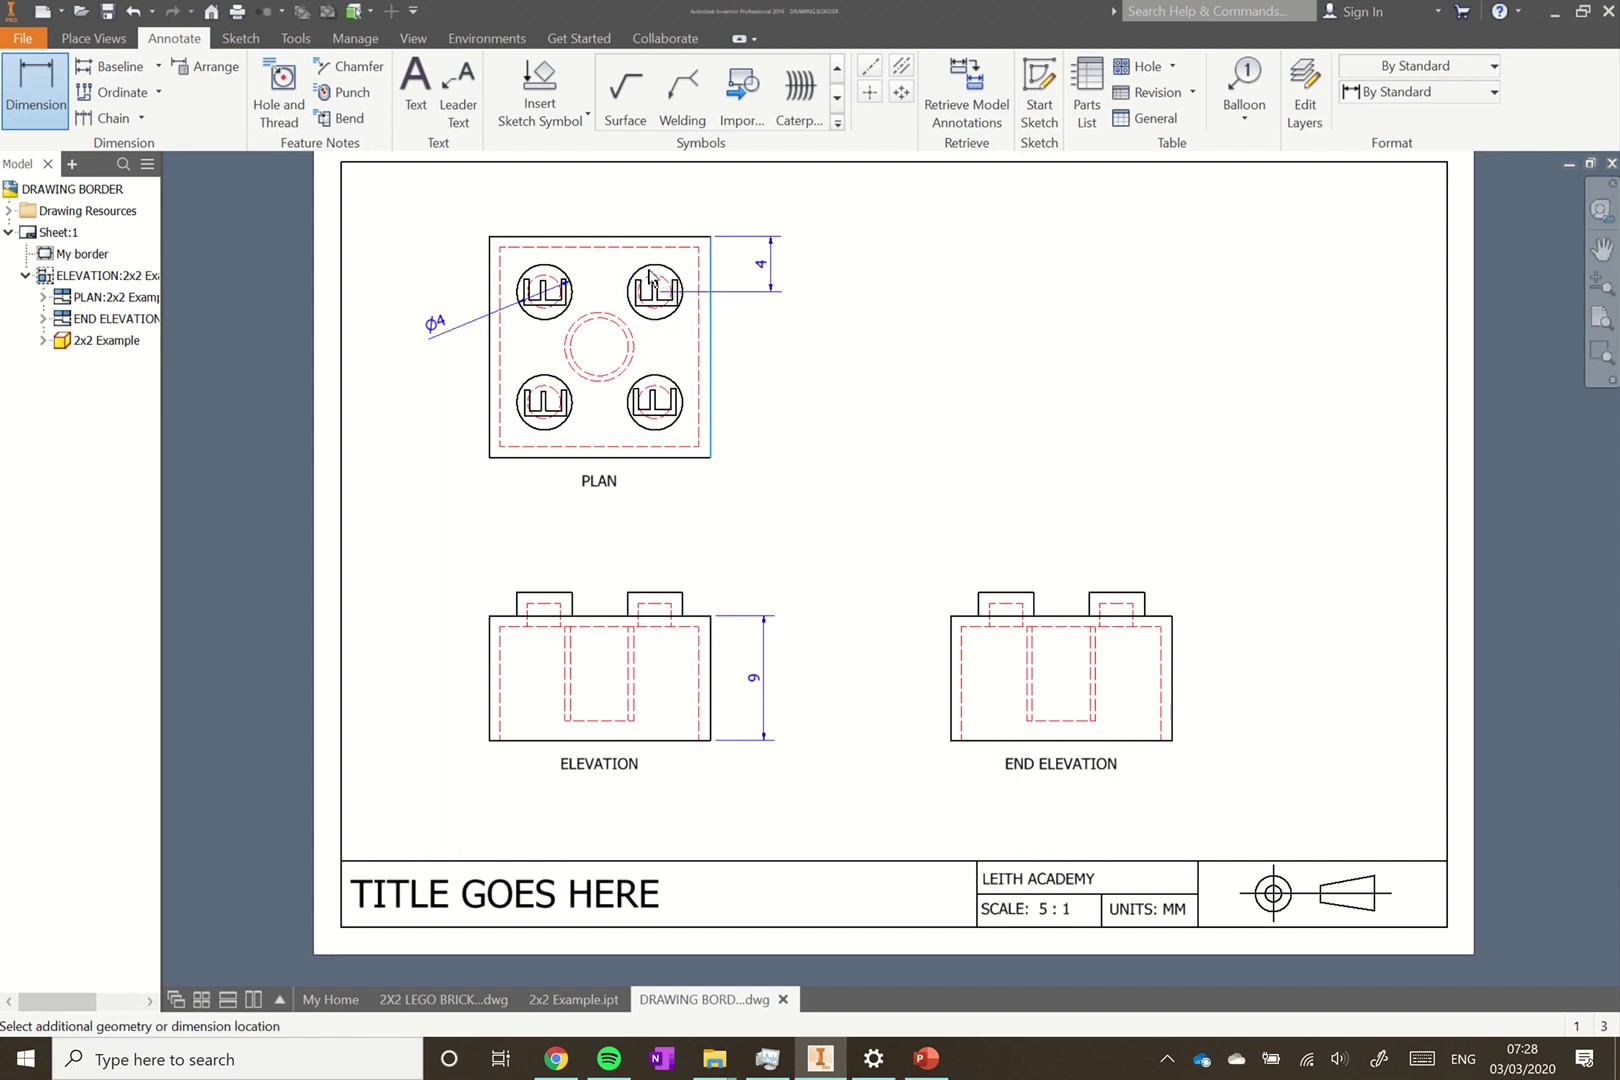
pyautogui.click(651, 267)
pyautogui.click(677, 223)
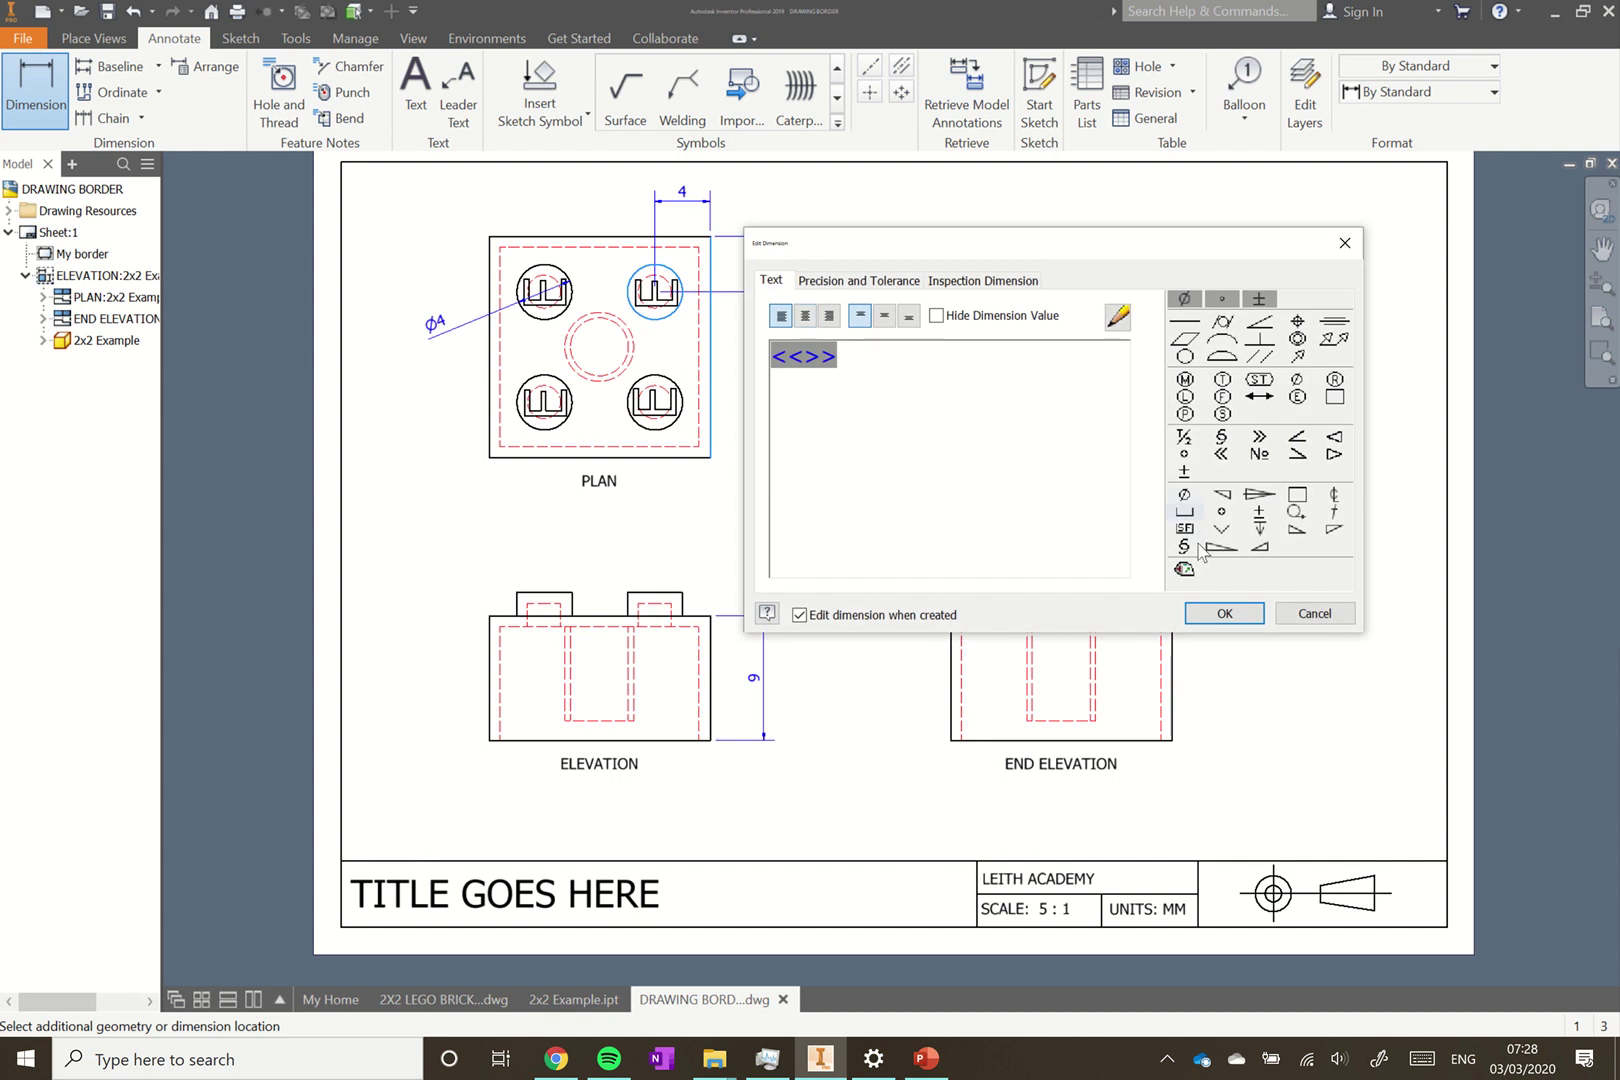
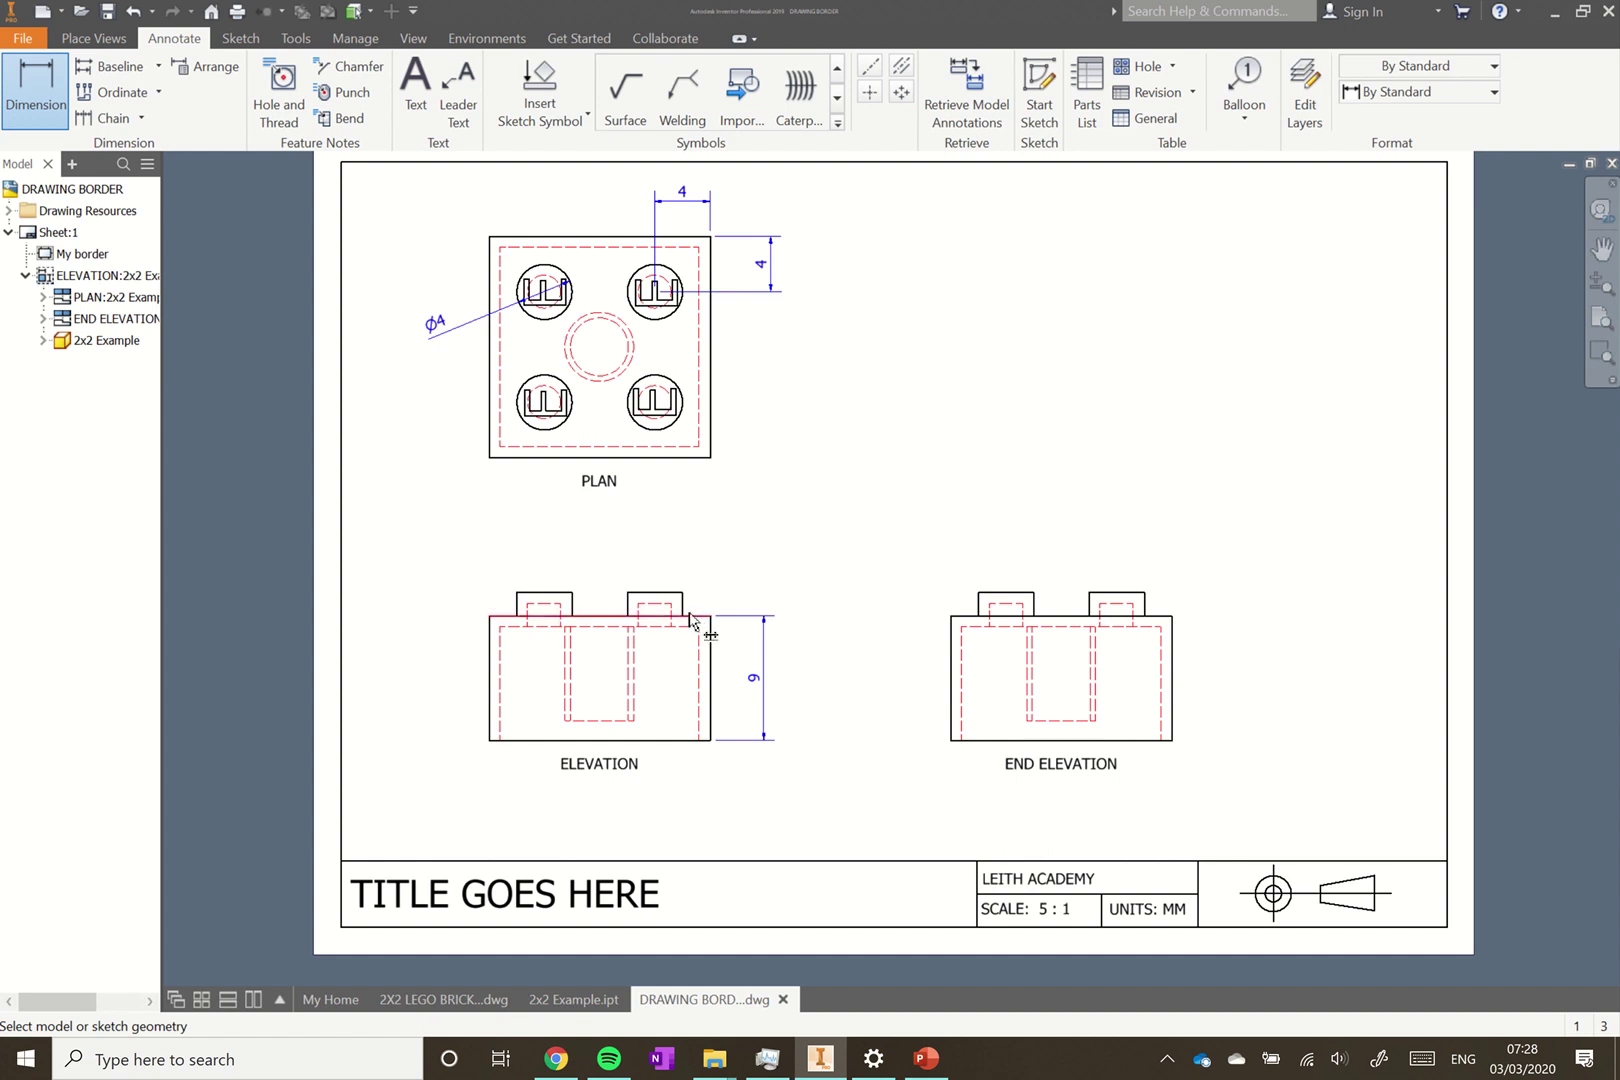
# - Dimension the right stud's height above the body in the ELEVATION view and set its primary unit precision to 1.1
pyautogui.click(690, 616)
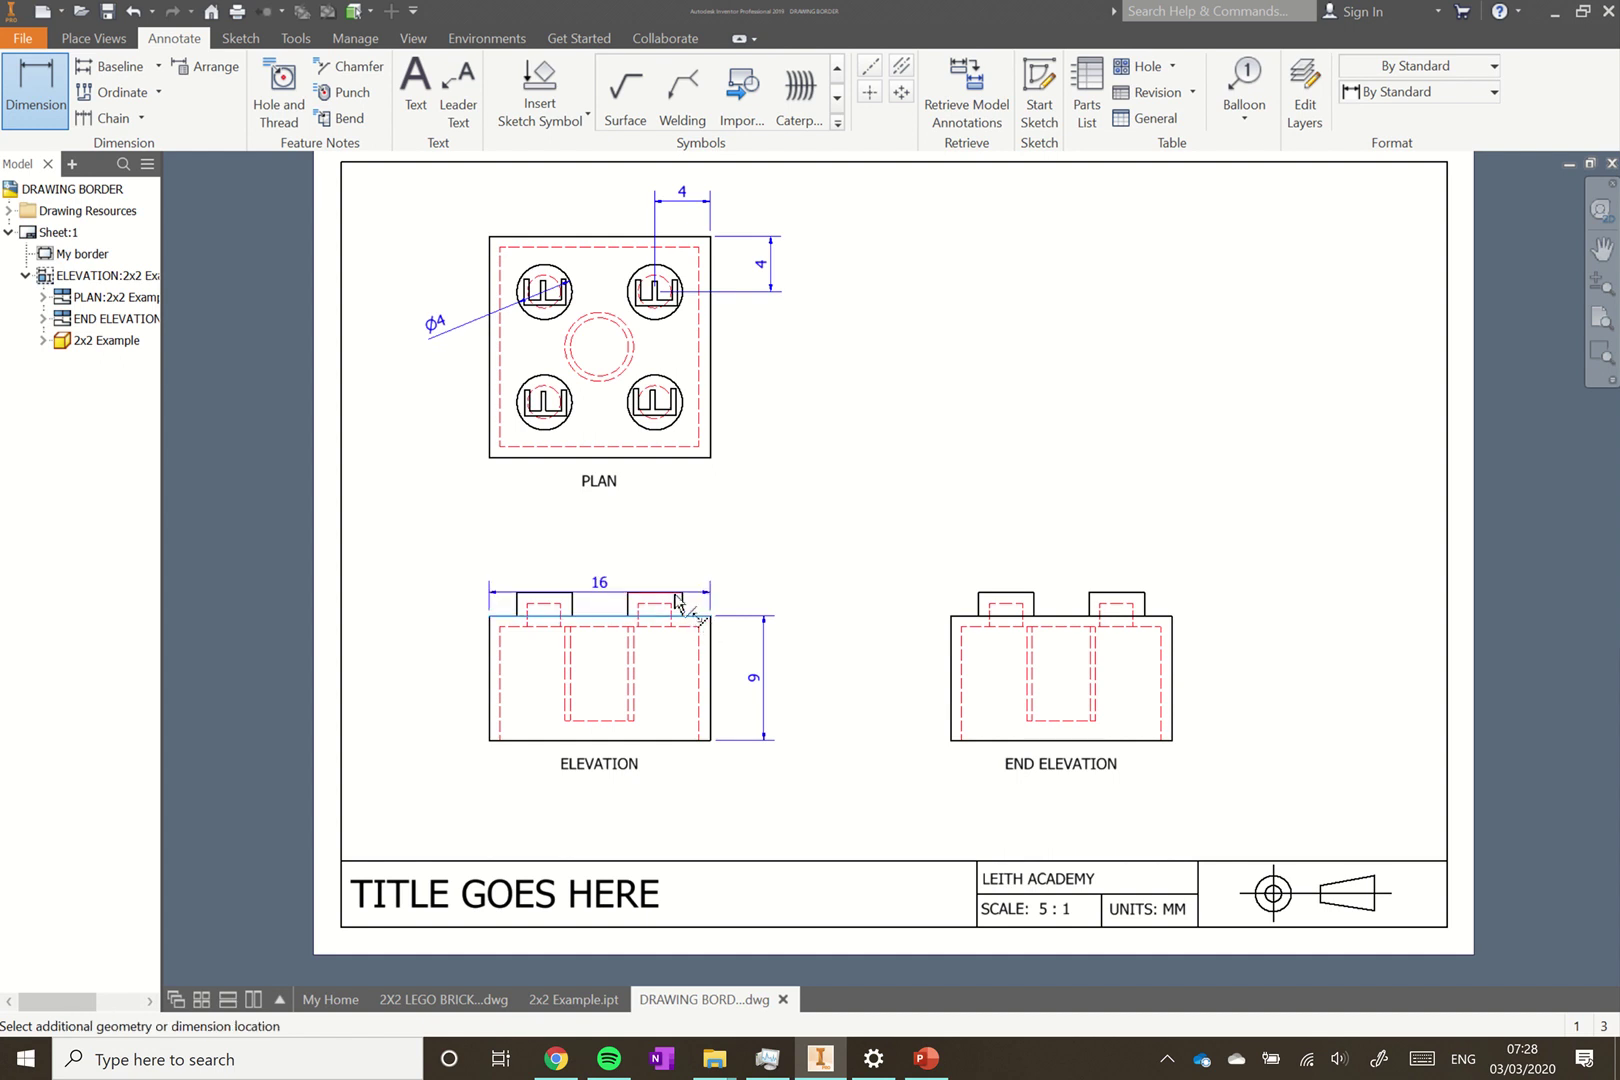
pyautogui.click(675, 594)
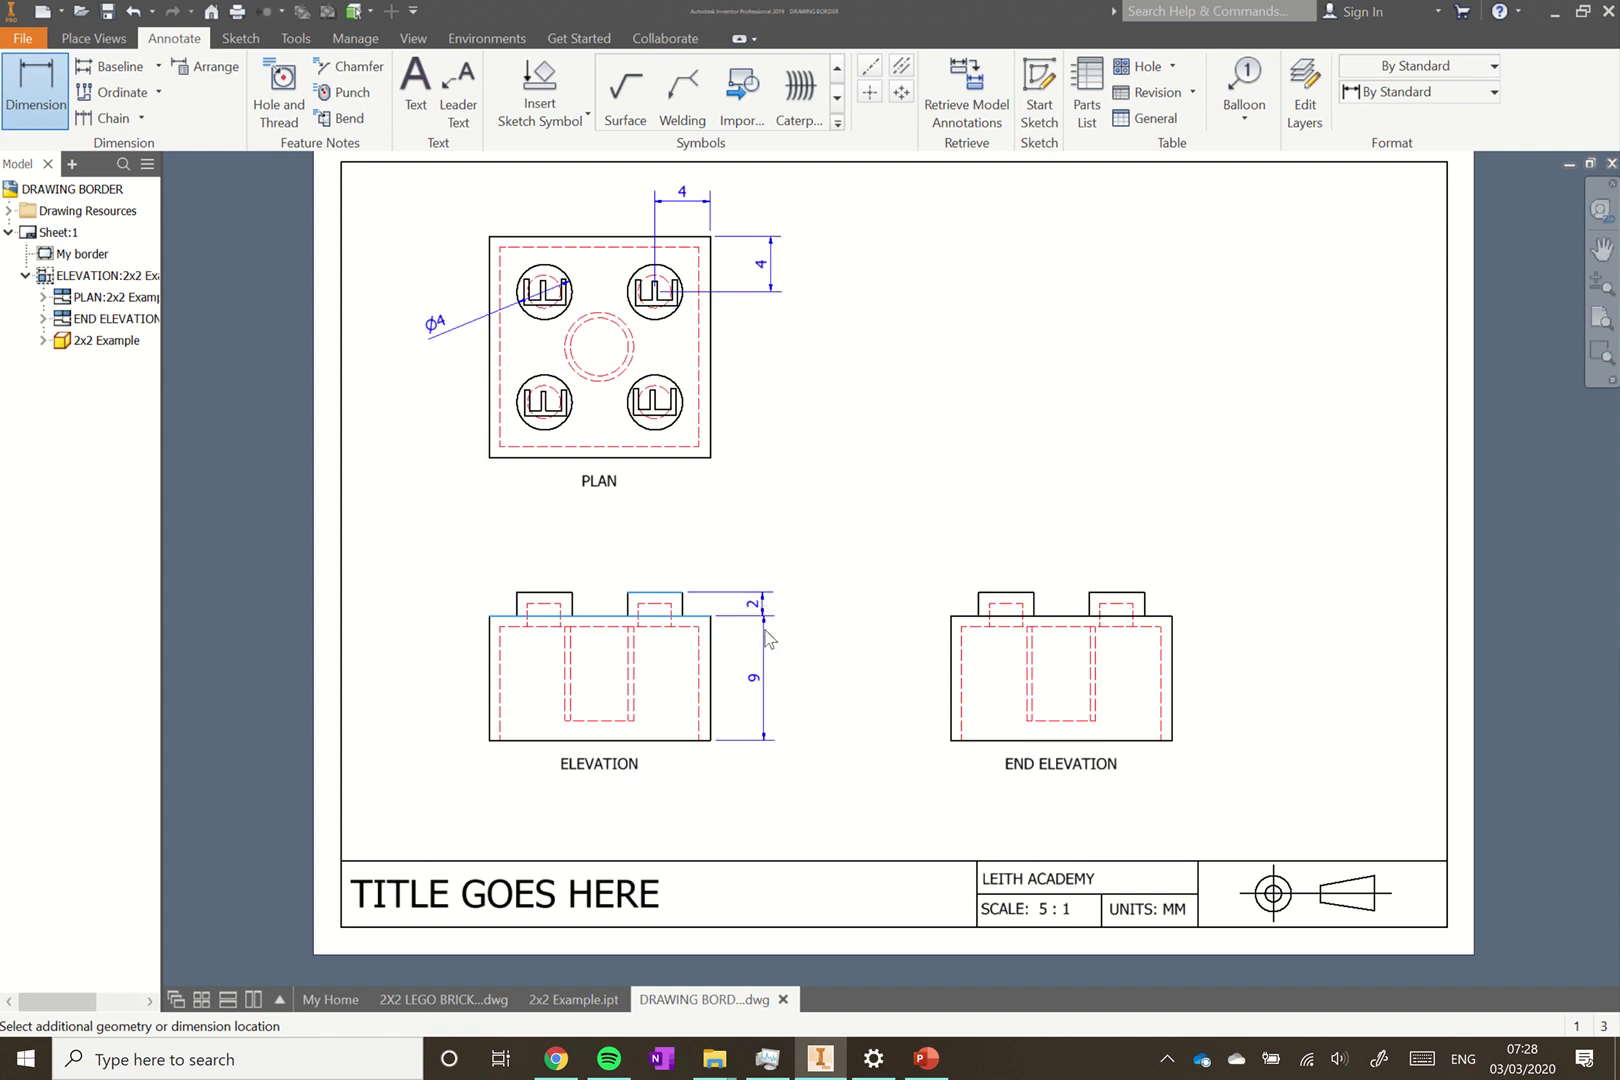
pyautogui.click(770, 637)
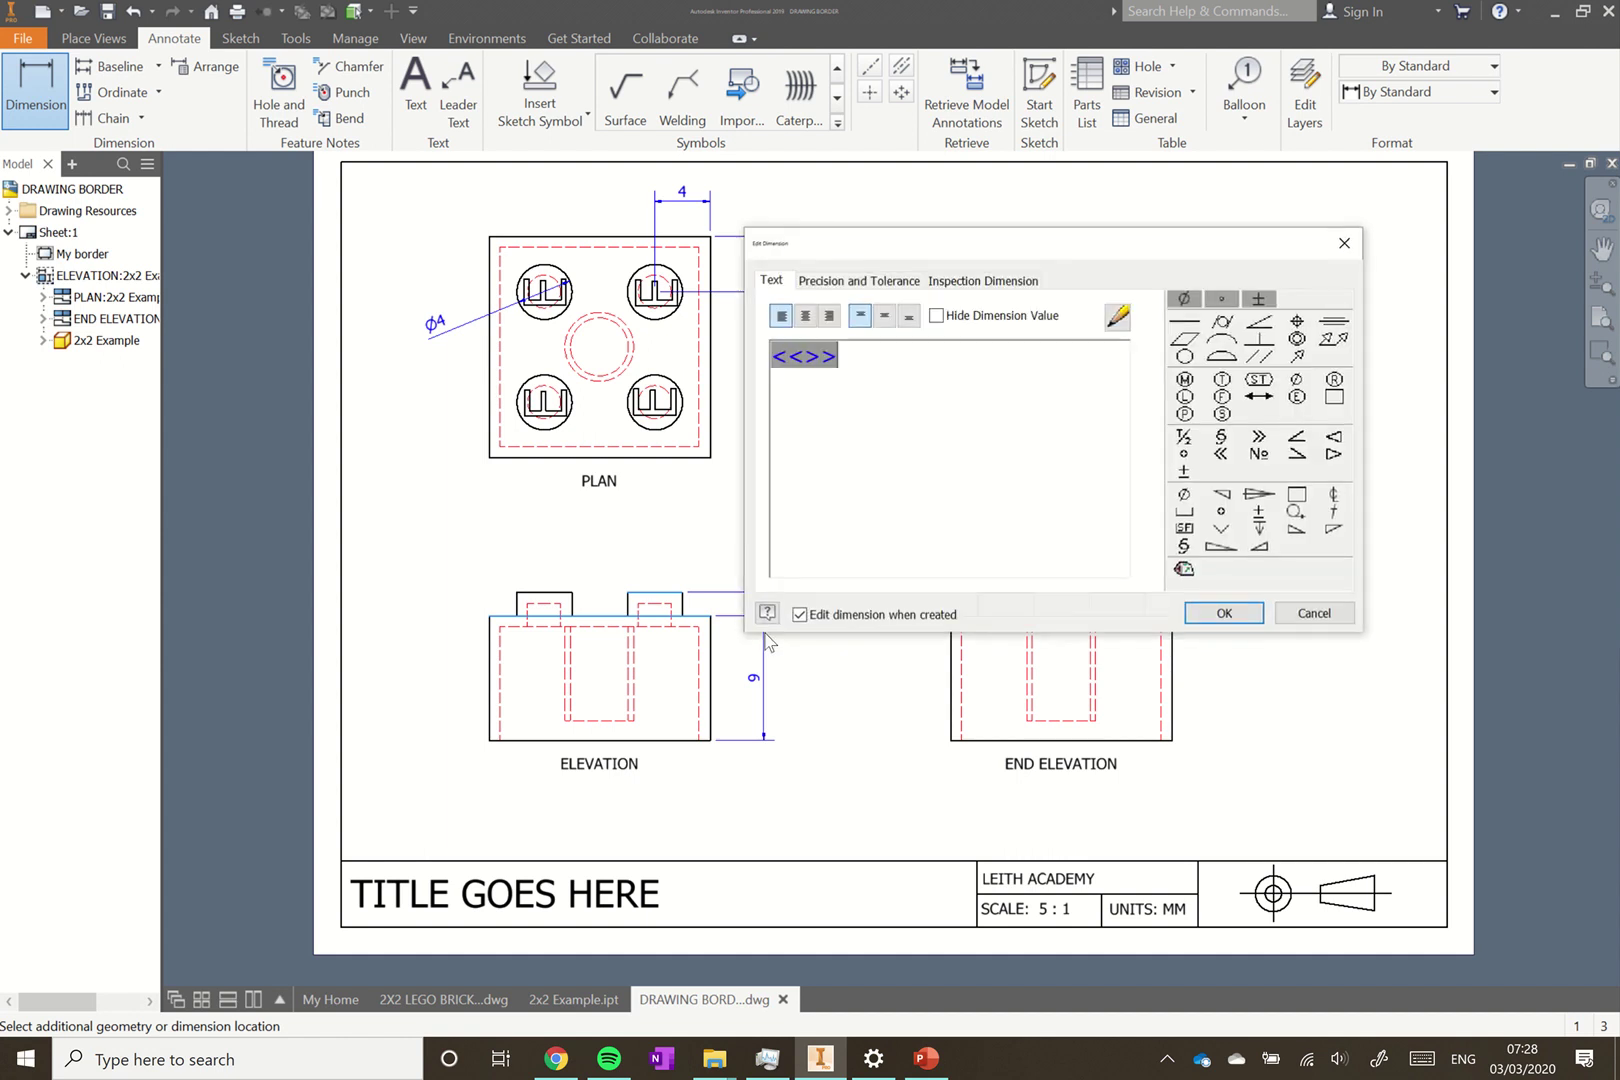
pyautogui.click(868, 286)
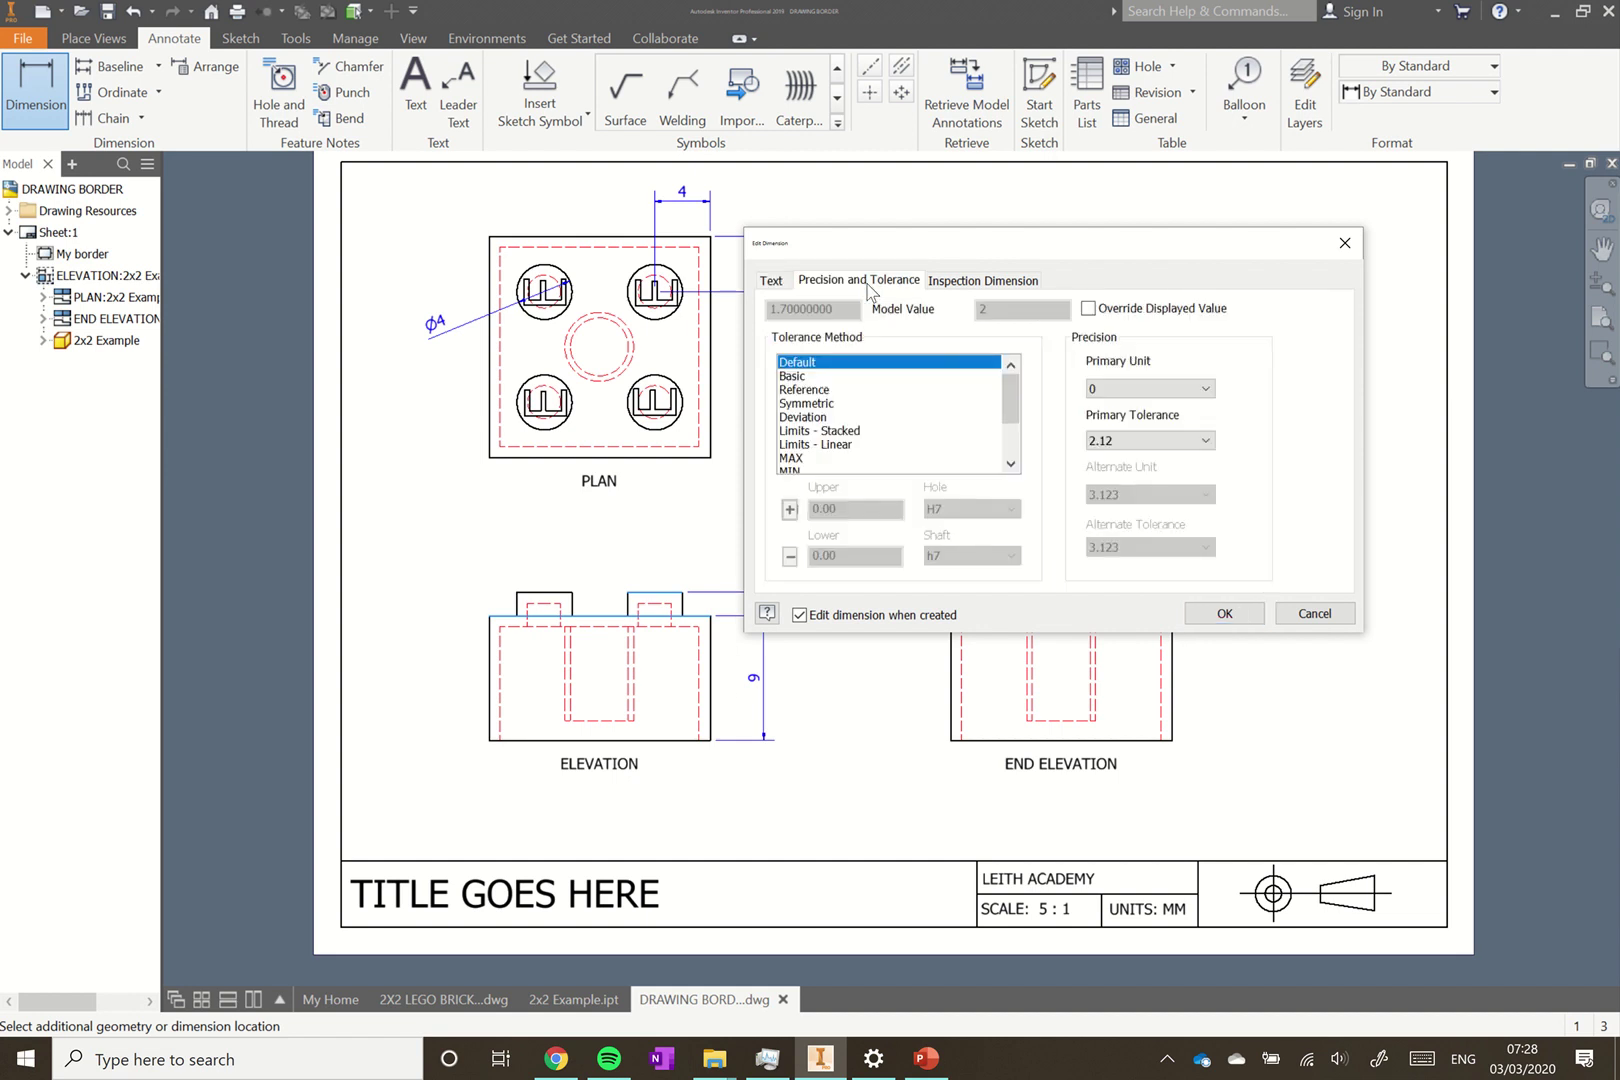
pyautogui.click(1110, 392)
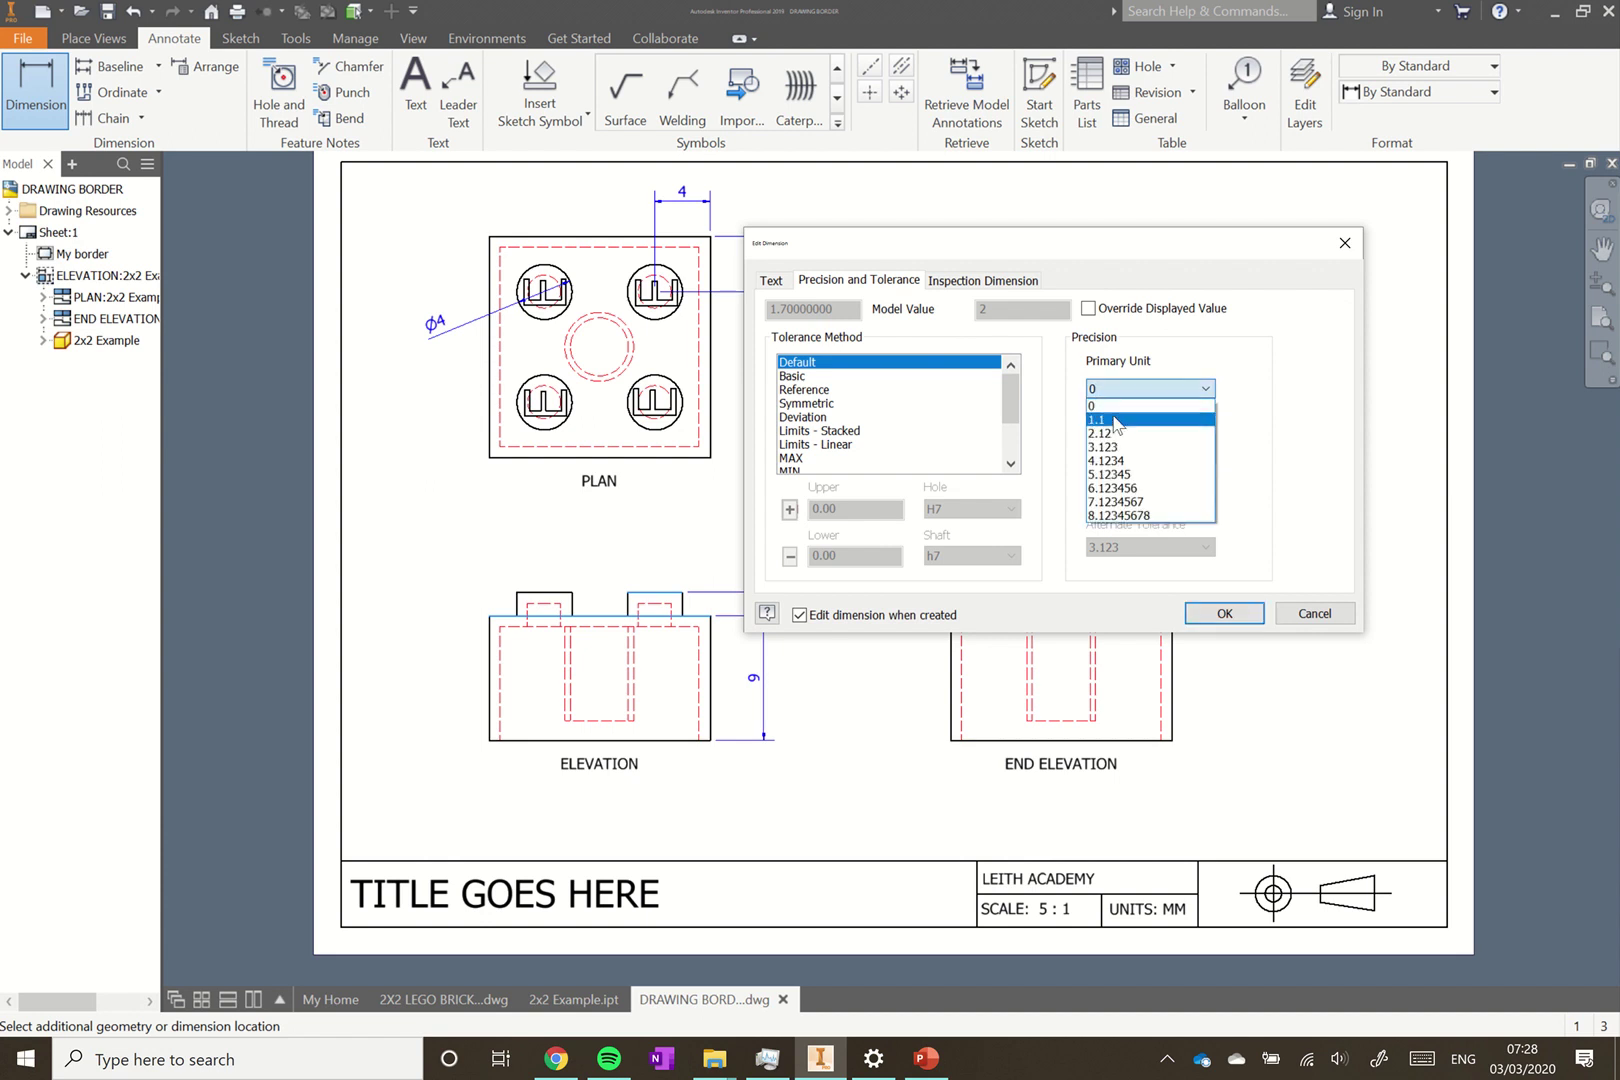
pyautogui.click(1117, 416)
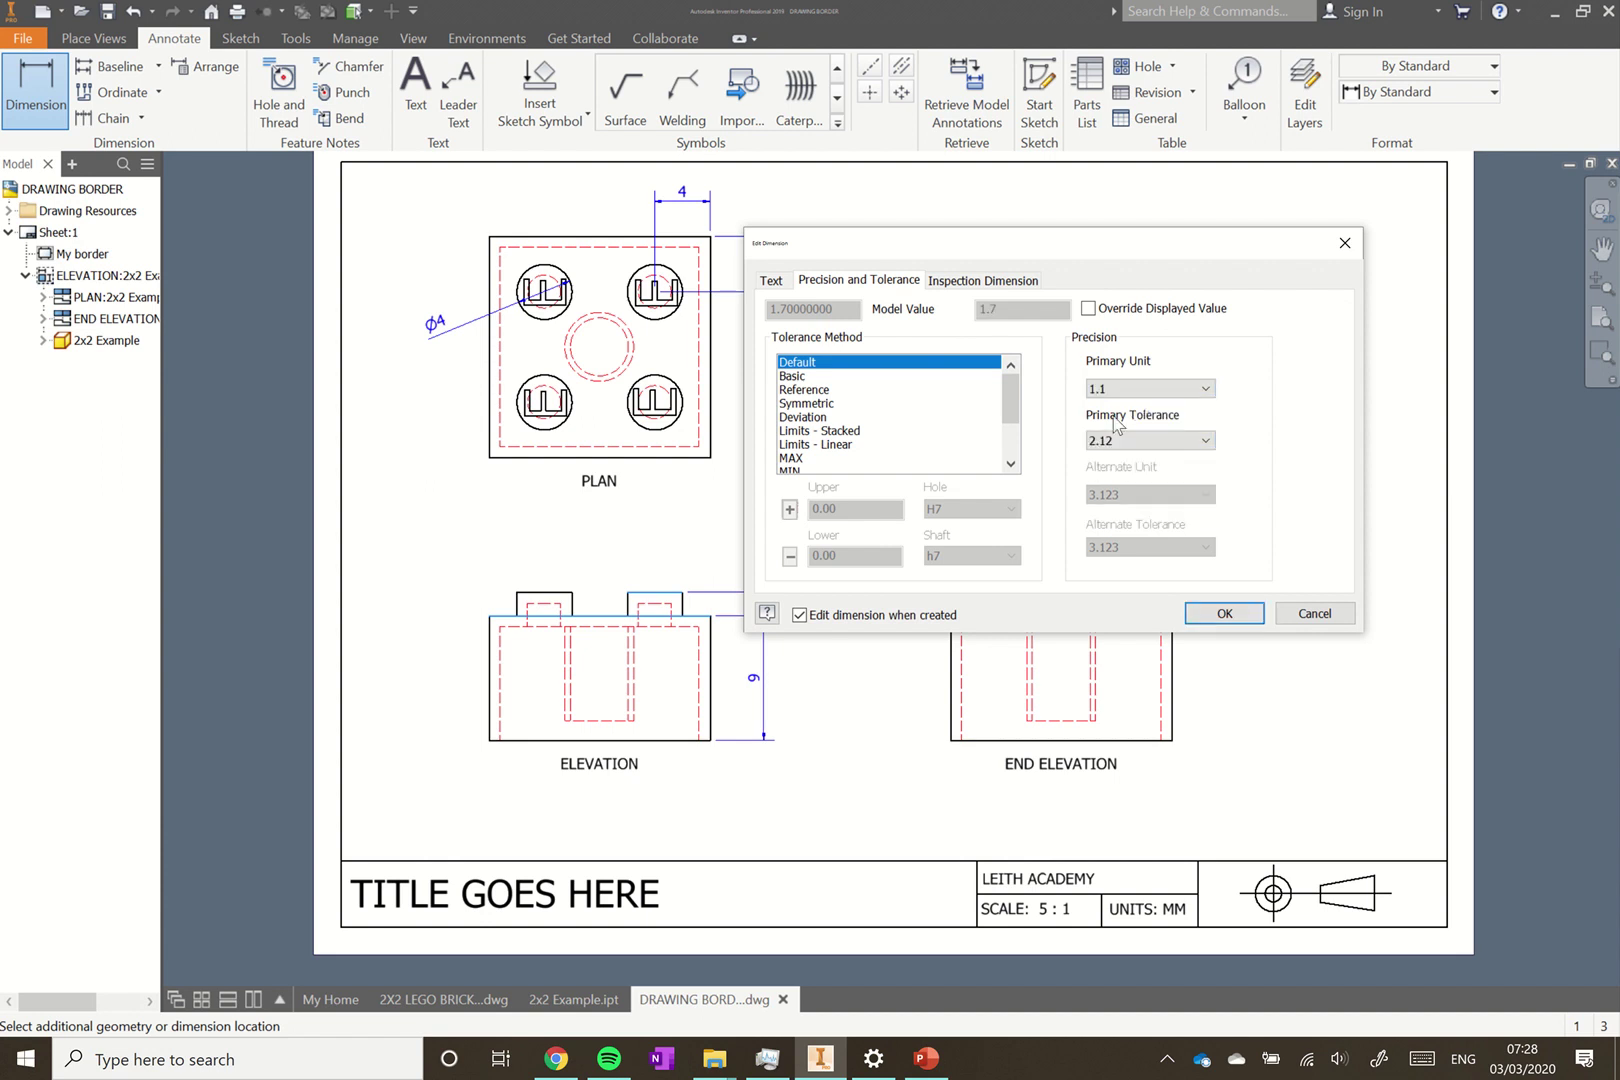
pyautogui.click(1240, 613)
# - Align the stud height dimension with the body height dimension in the ELEVATION view and move its text above the extension lines
pyautogui.click(764, 605)
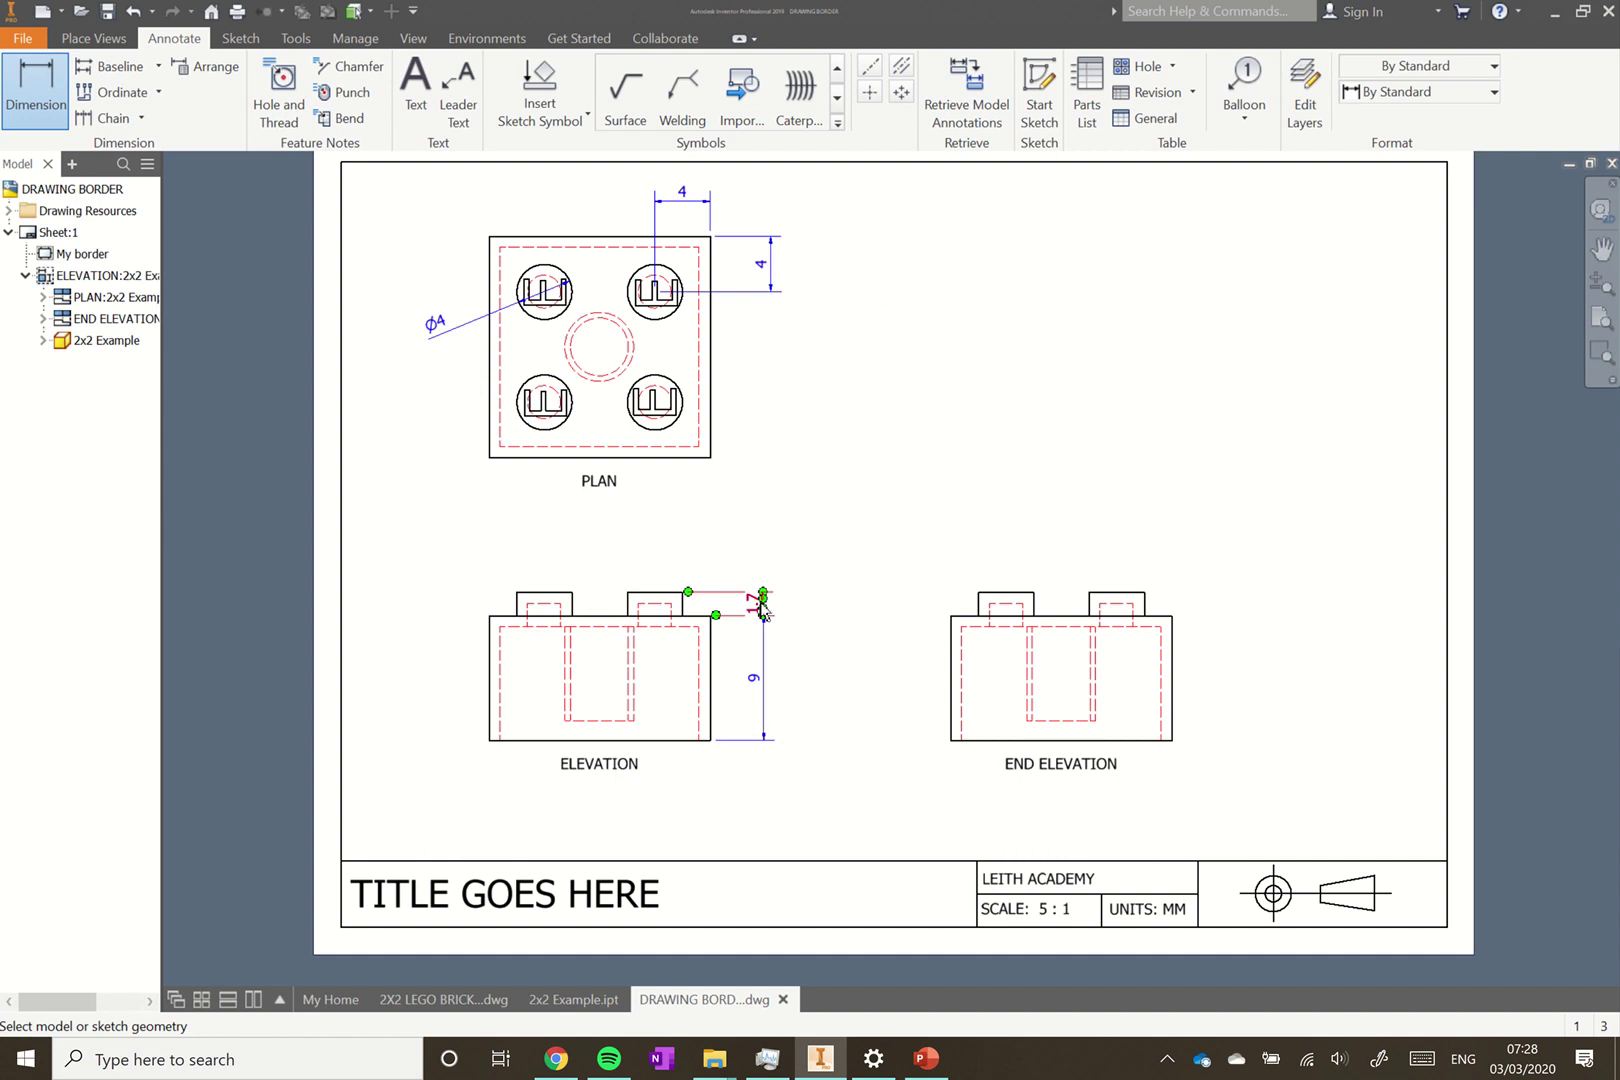
pyautogui.scroll(2, 753, 607)
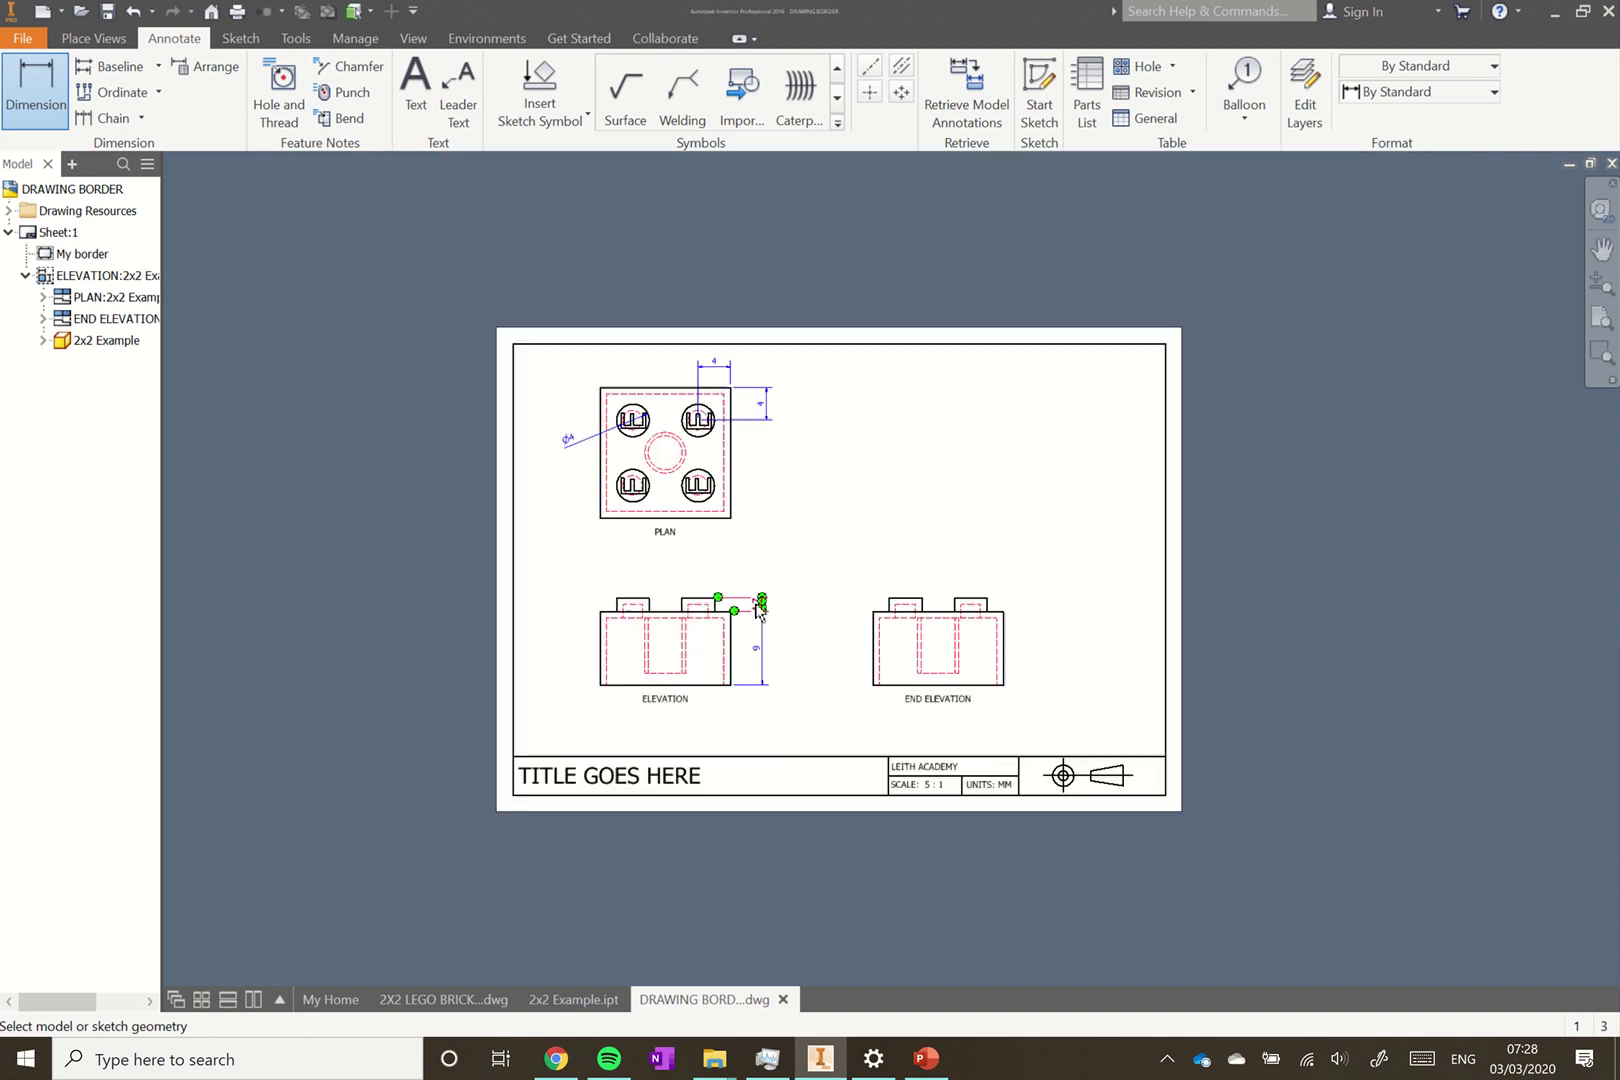
pyautogui.scroll(-4, 758, 609)
pyautogui.scroll(-3, 761, 610)
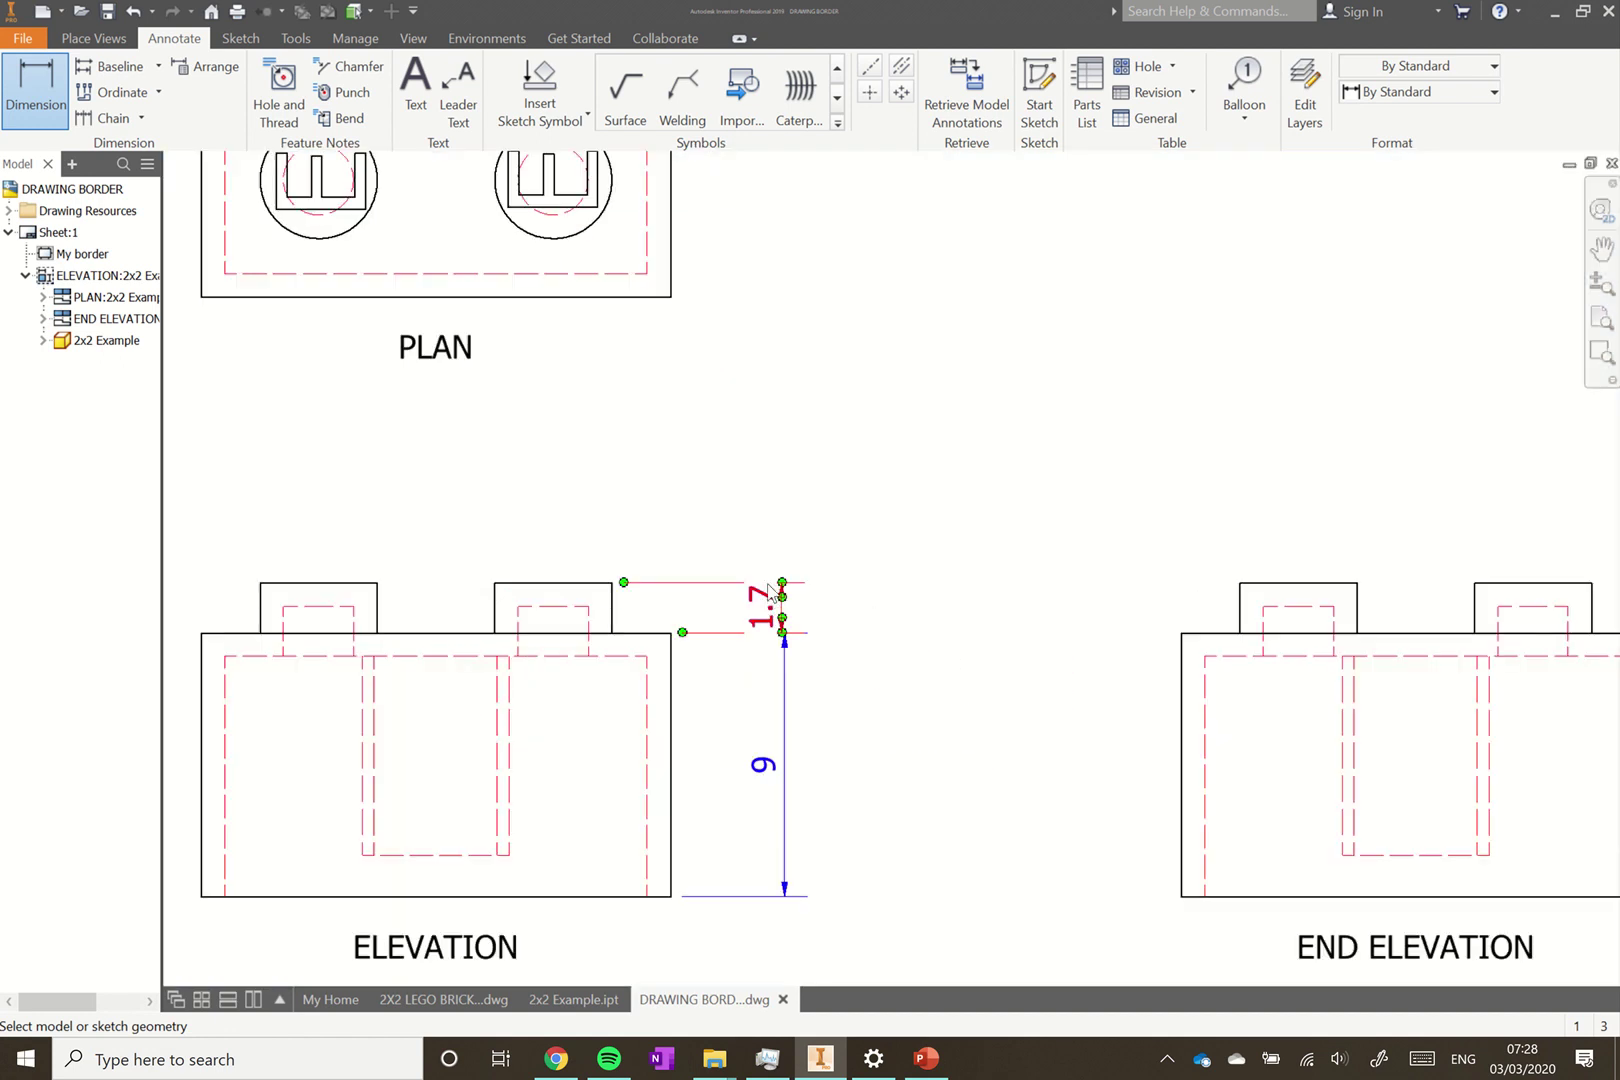
pyautogui.doubleClick(773, 615)
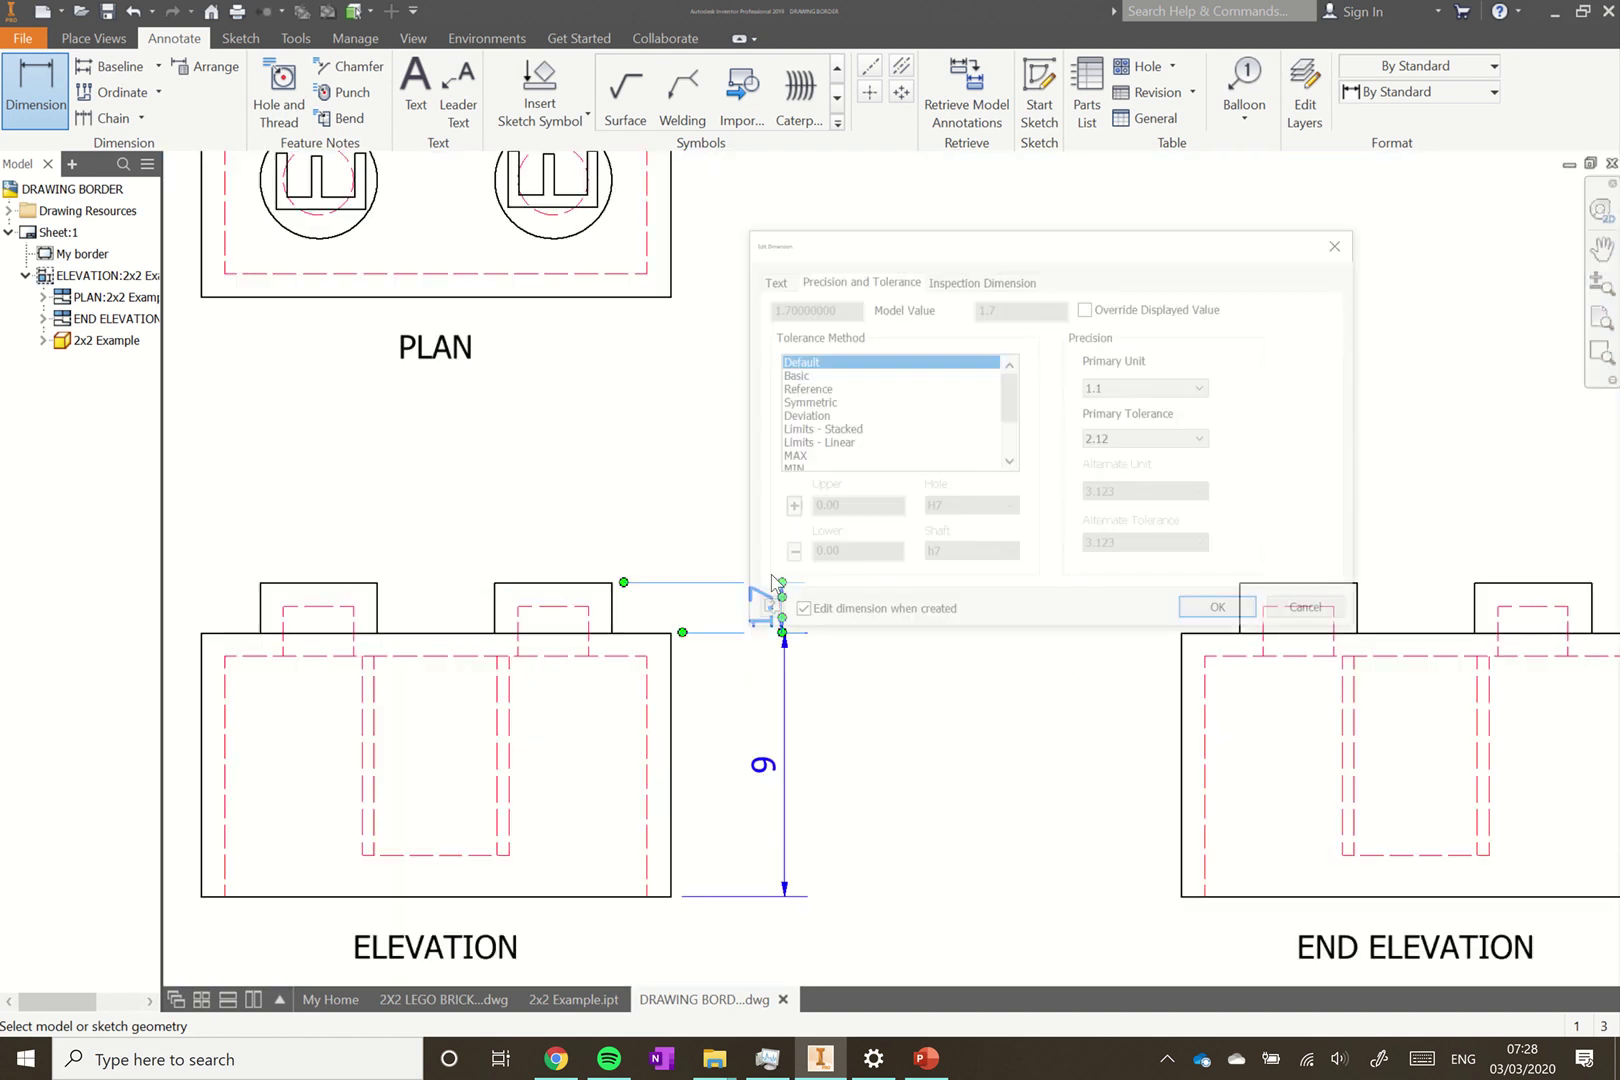
pyautogui.click(1197, 613)
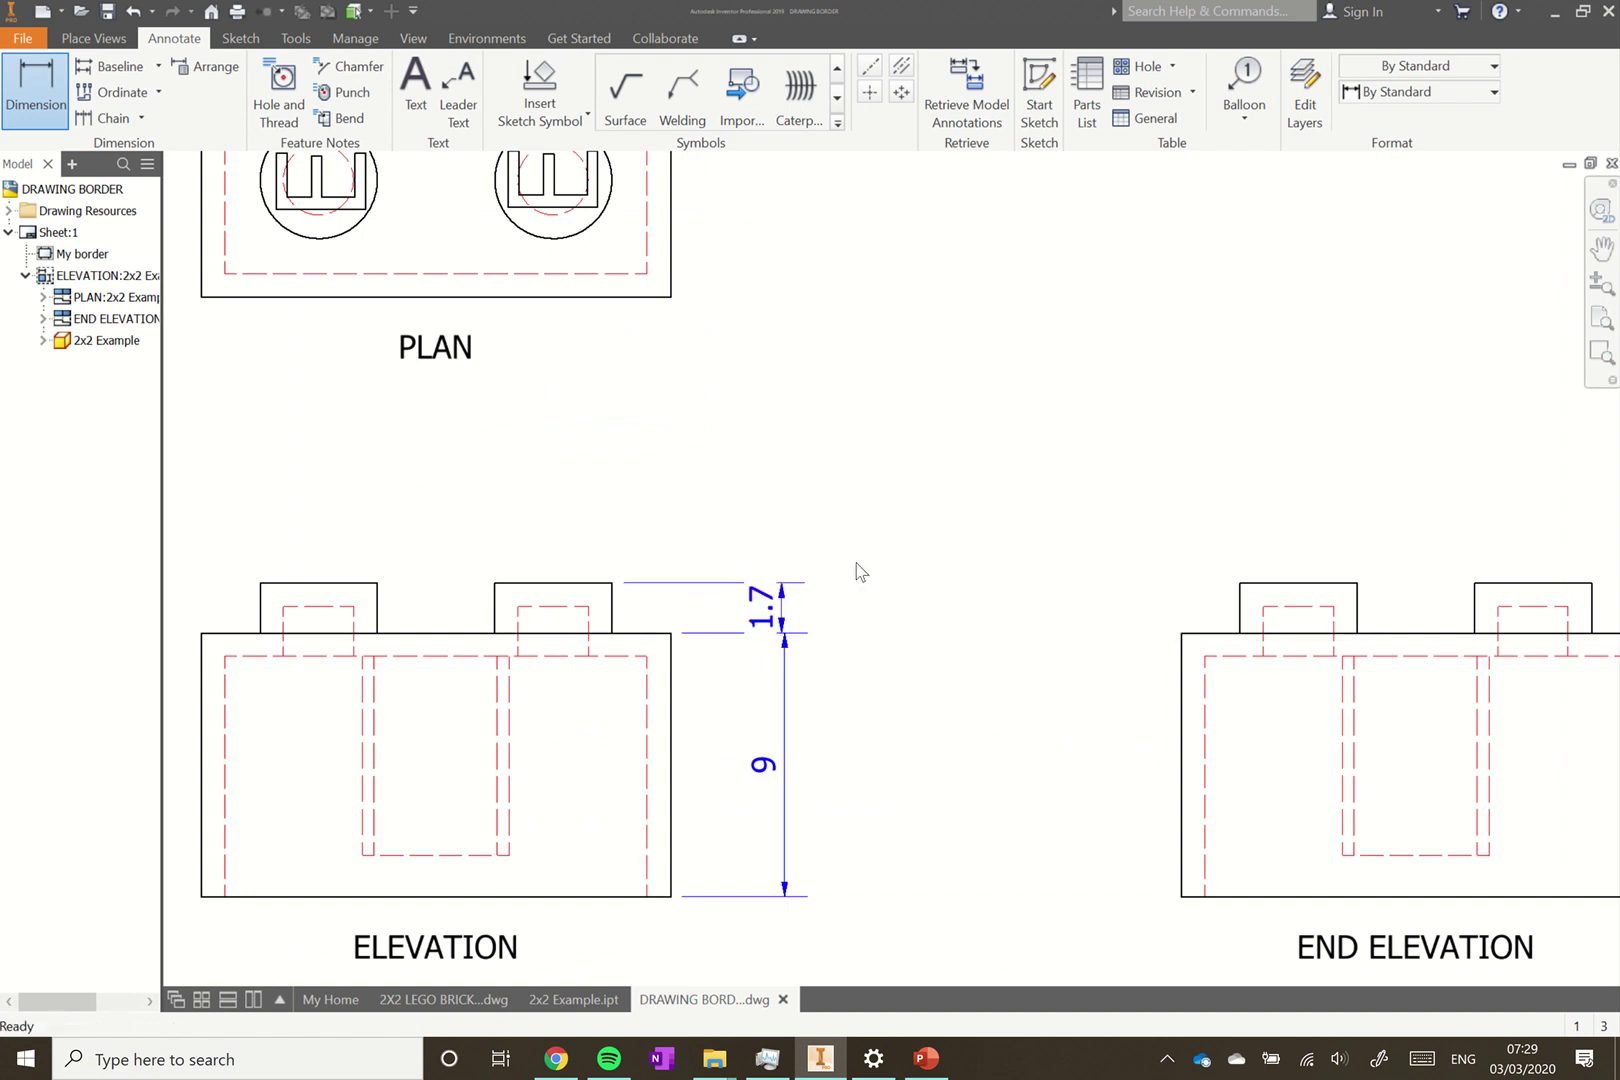
pyautogui.press('Escape')
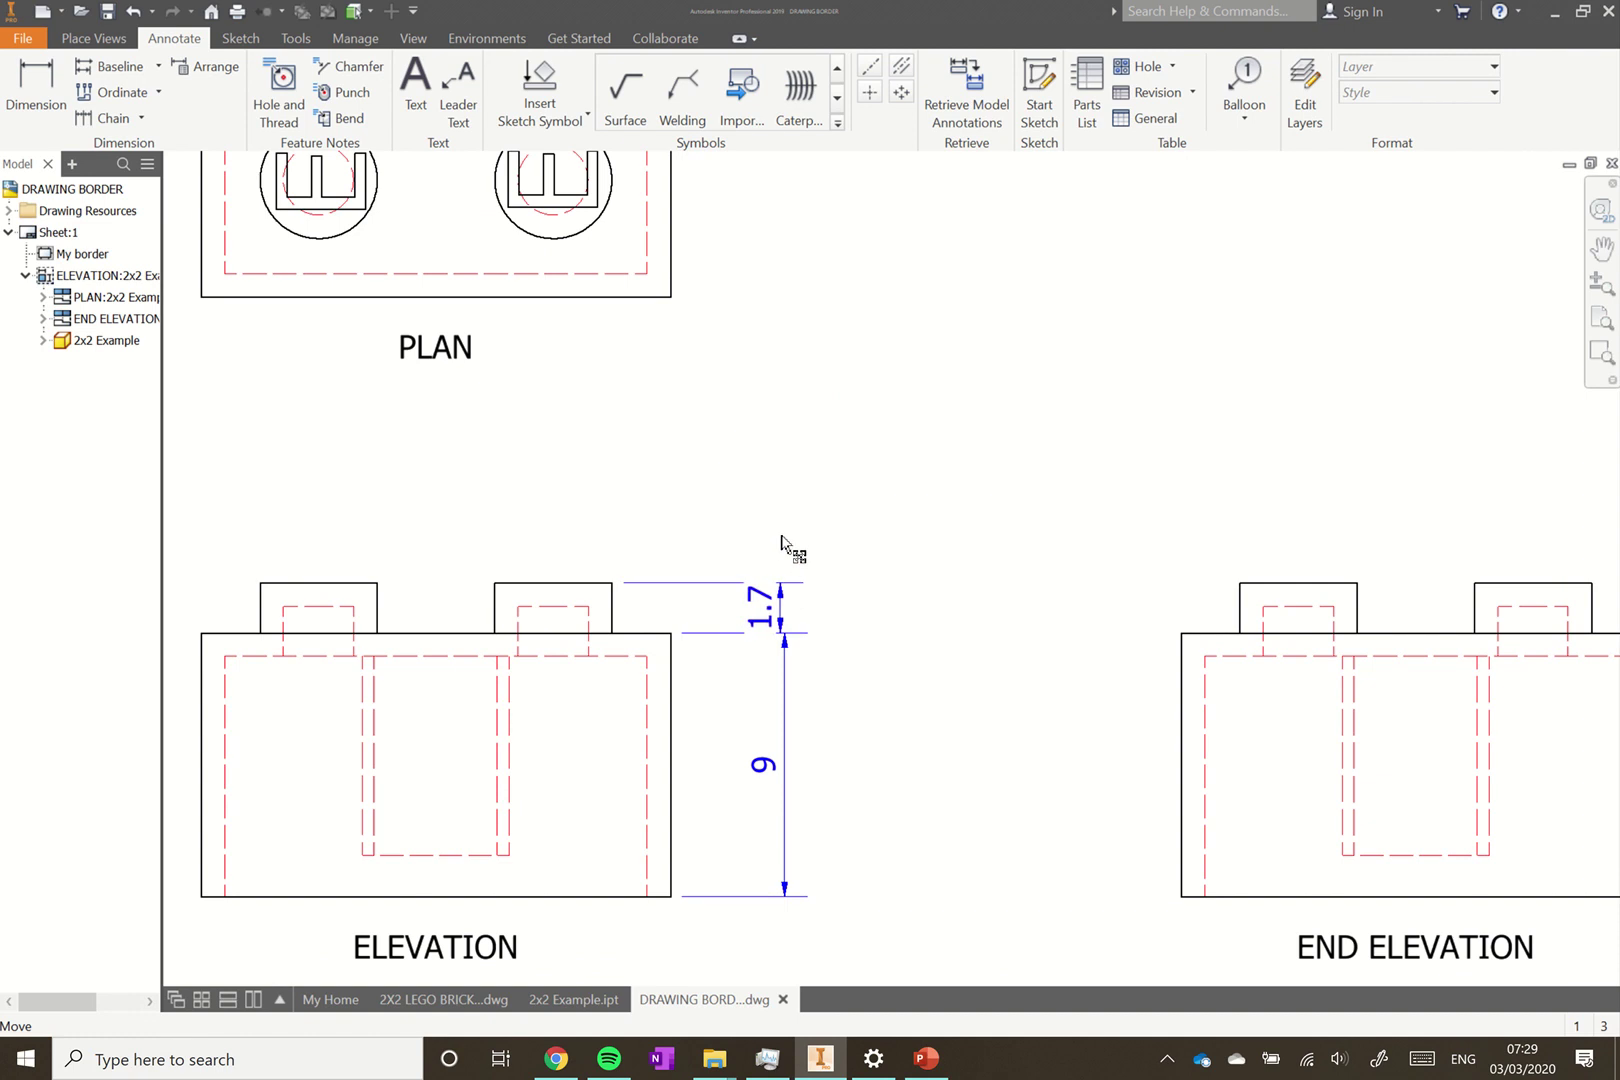
pyautogui.moveTo(781, 605)
pyautogui.mouseDown()
pyautogui.moveTo(749, 598)
pyautogui.moveTo(749, 525)
pyautogui.moveTo(782, 552)
pyautogui.moveTo(746, 540)
pyautogui.moveTo(752, 614)
pyautogui.moveTo(800, 614)
pyautogui.moveTo(786, 610)
pyautogui.mouseUp()
pyautogui.click(786, 612)
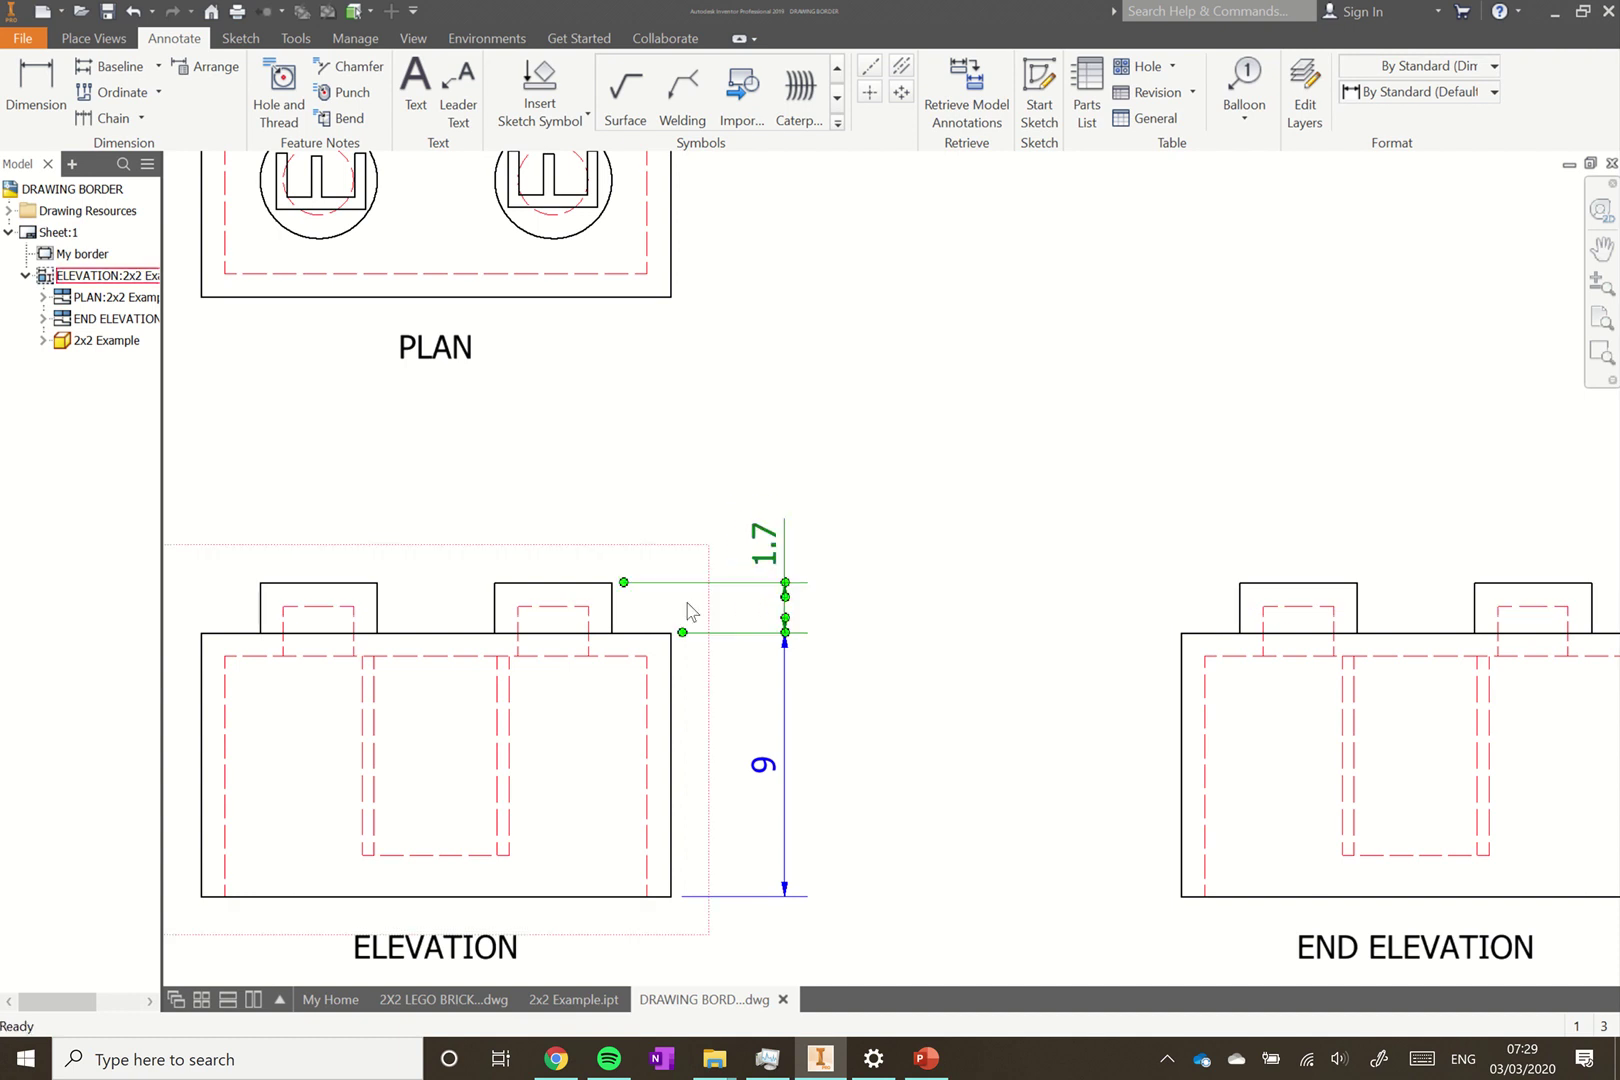
# - Dimension from the body's top edge to the inner tube's bottom on the left of the END ELEVATION, with primary unit precision 1.1
pyautogui.scroll(-2, 688, 612)
pyautogui.scroll(-2, 688, 612)
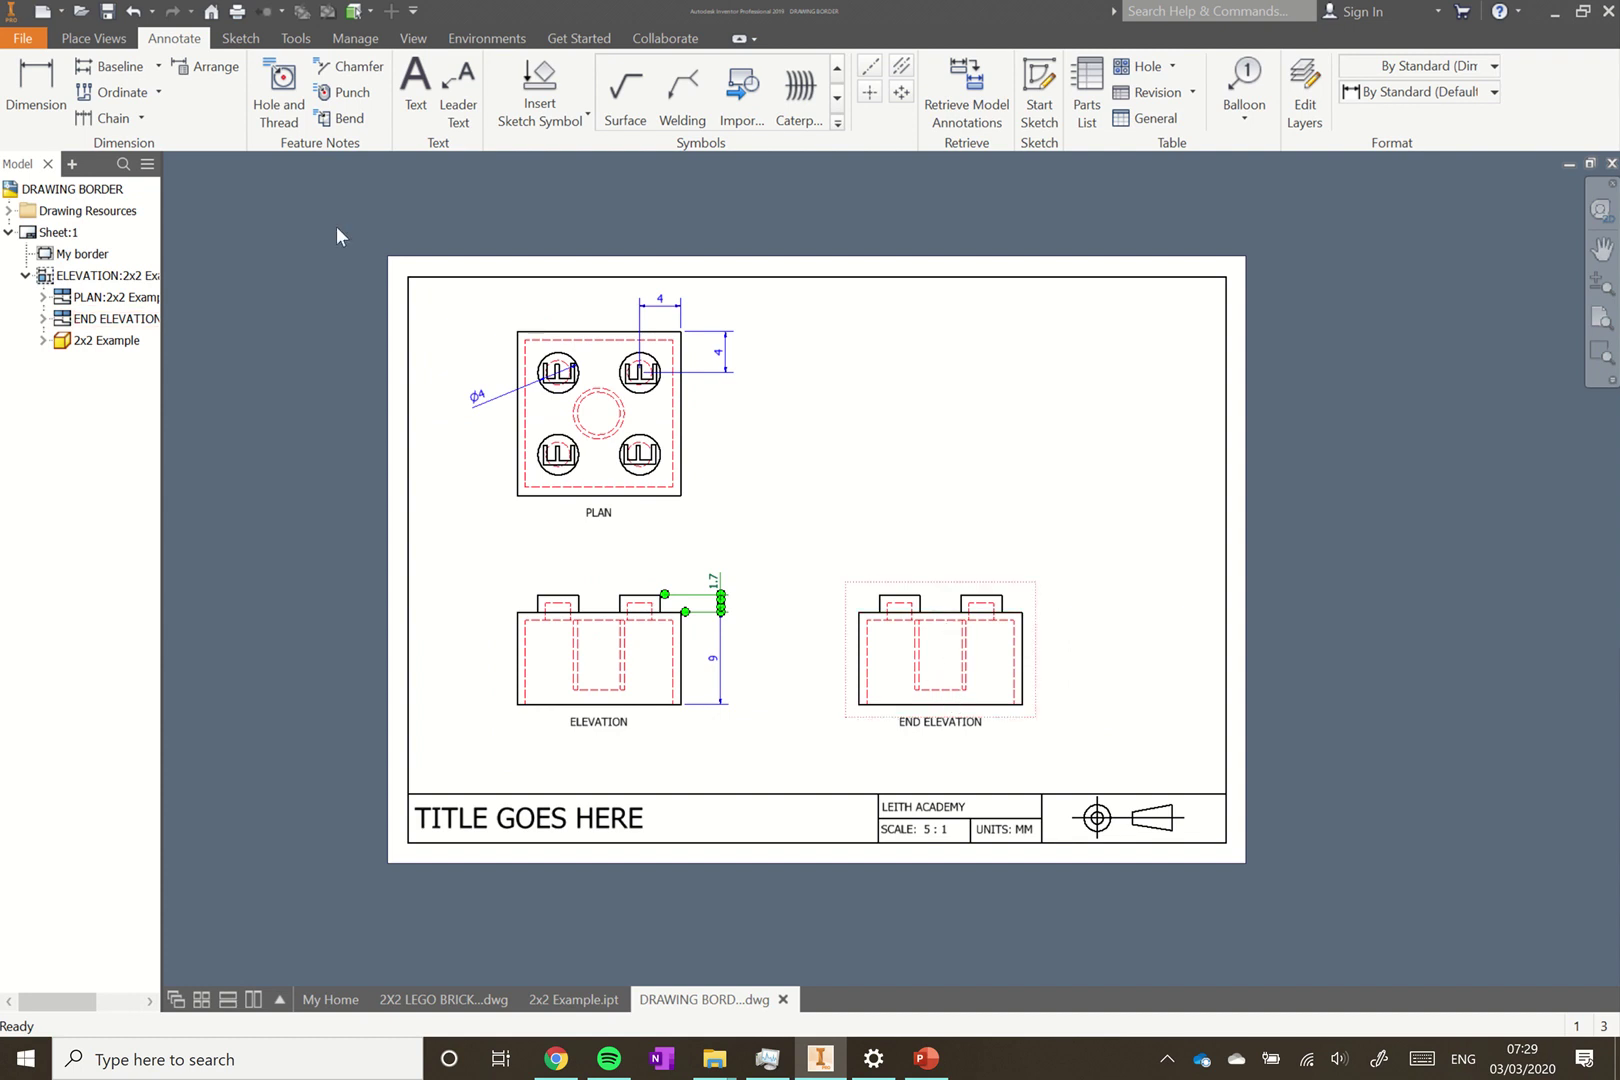
pyautogui.click(60, 120)
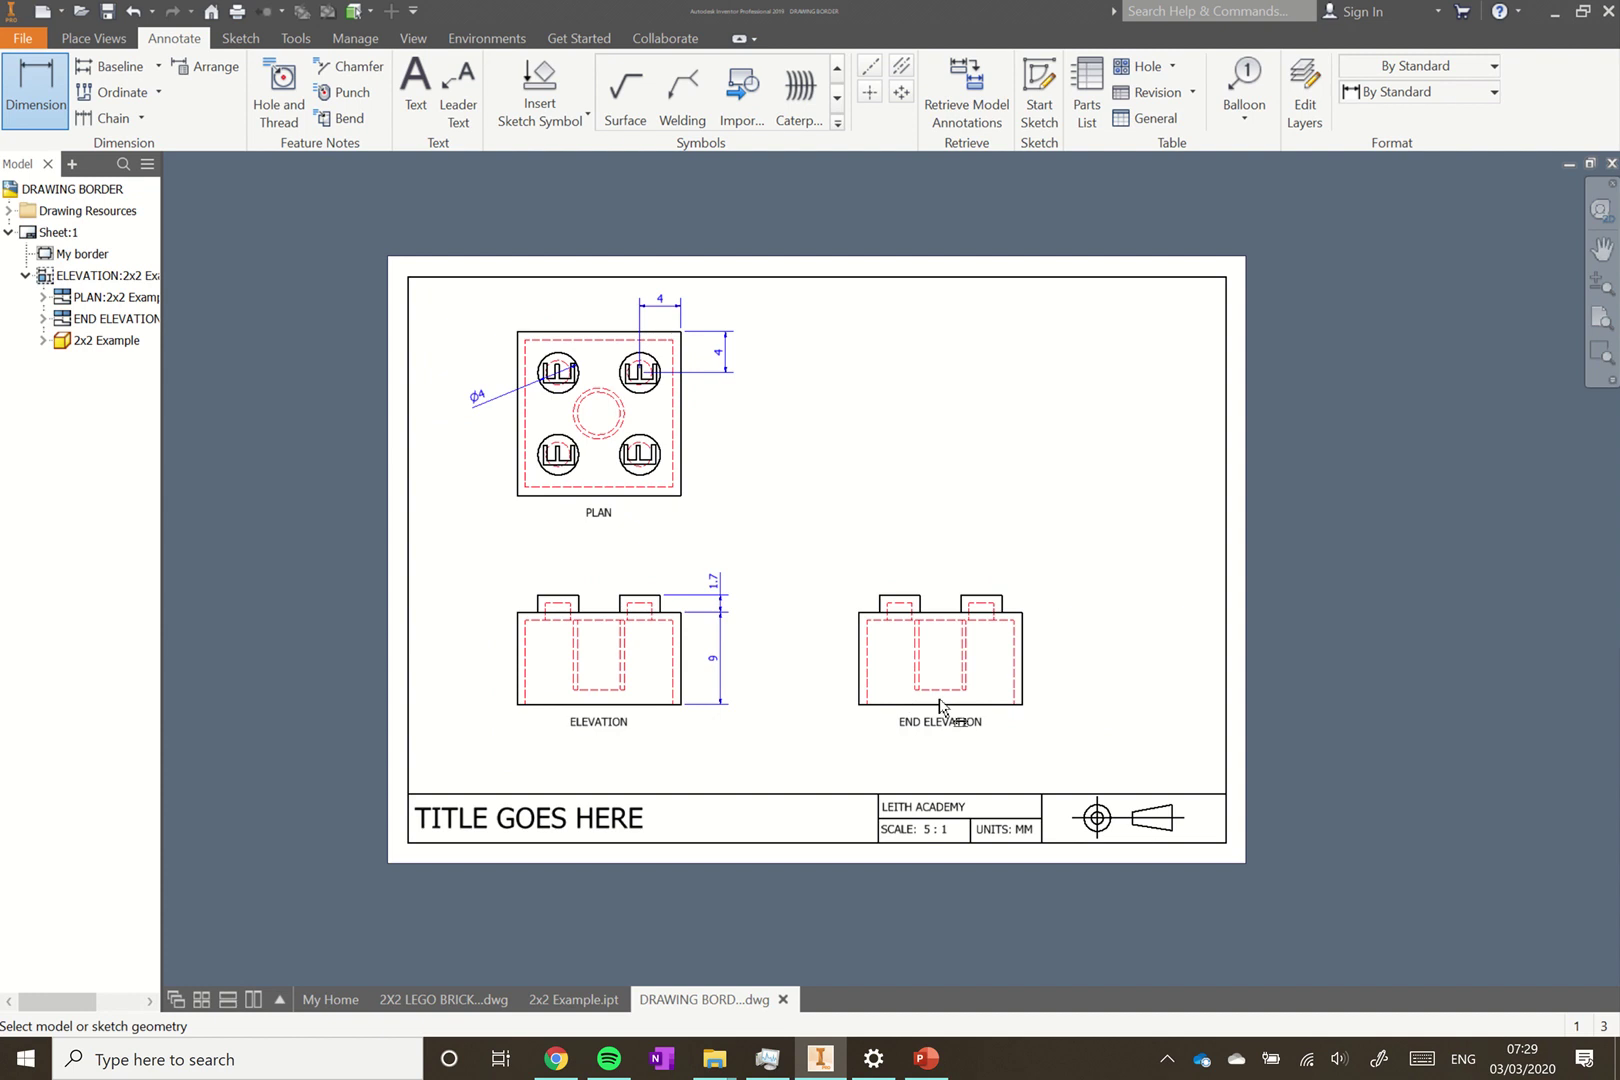
pyautogui.scroll(2, 950, 685)
pyautogui.scroll(-5, 945, 680)
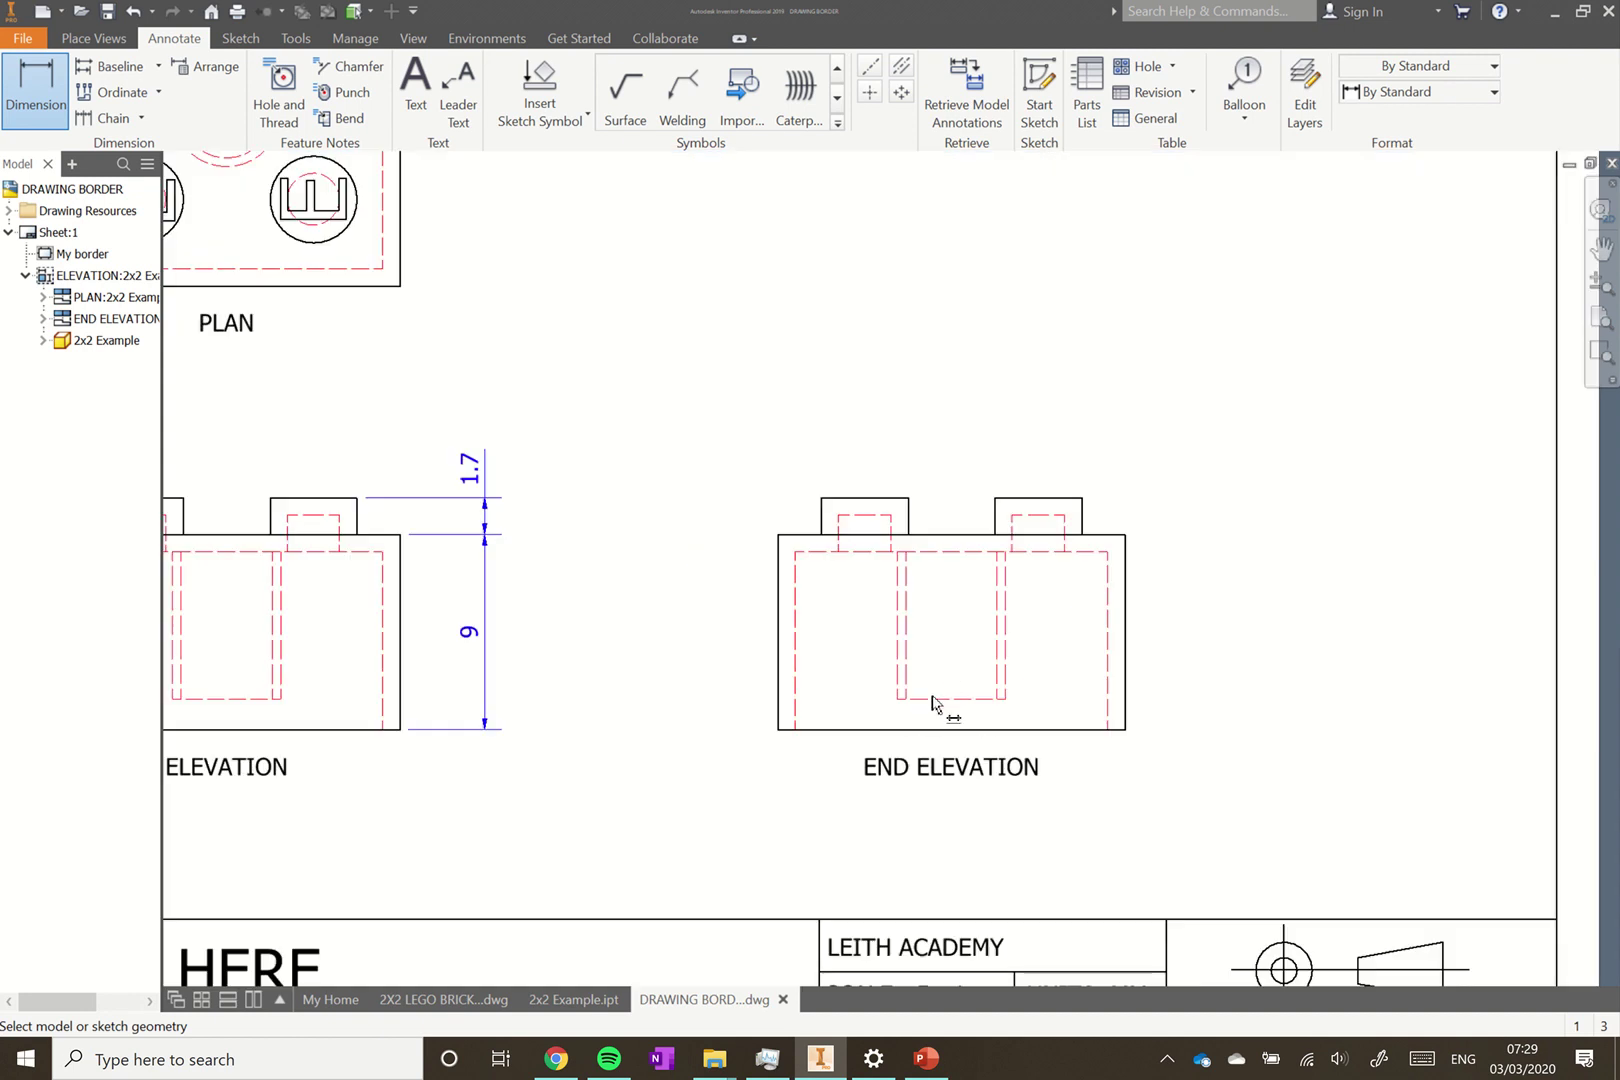
pyautogui.click(938, 698)
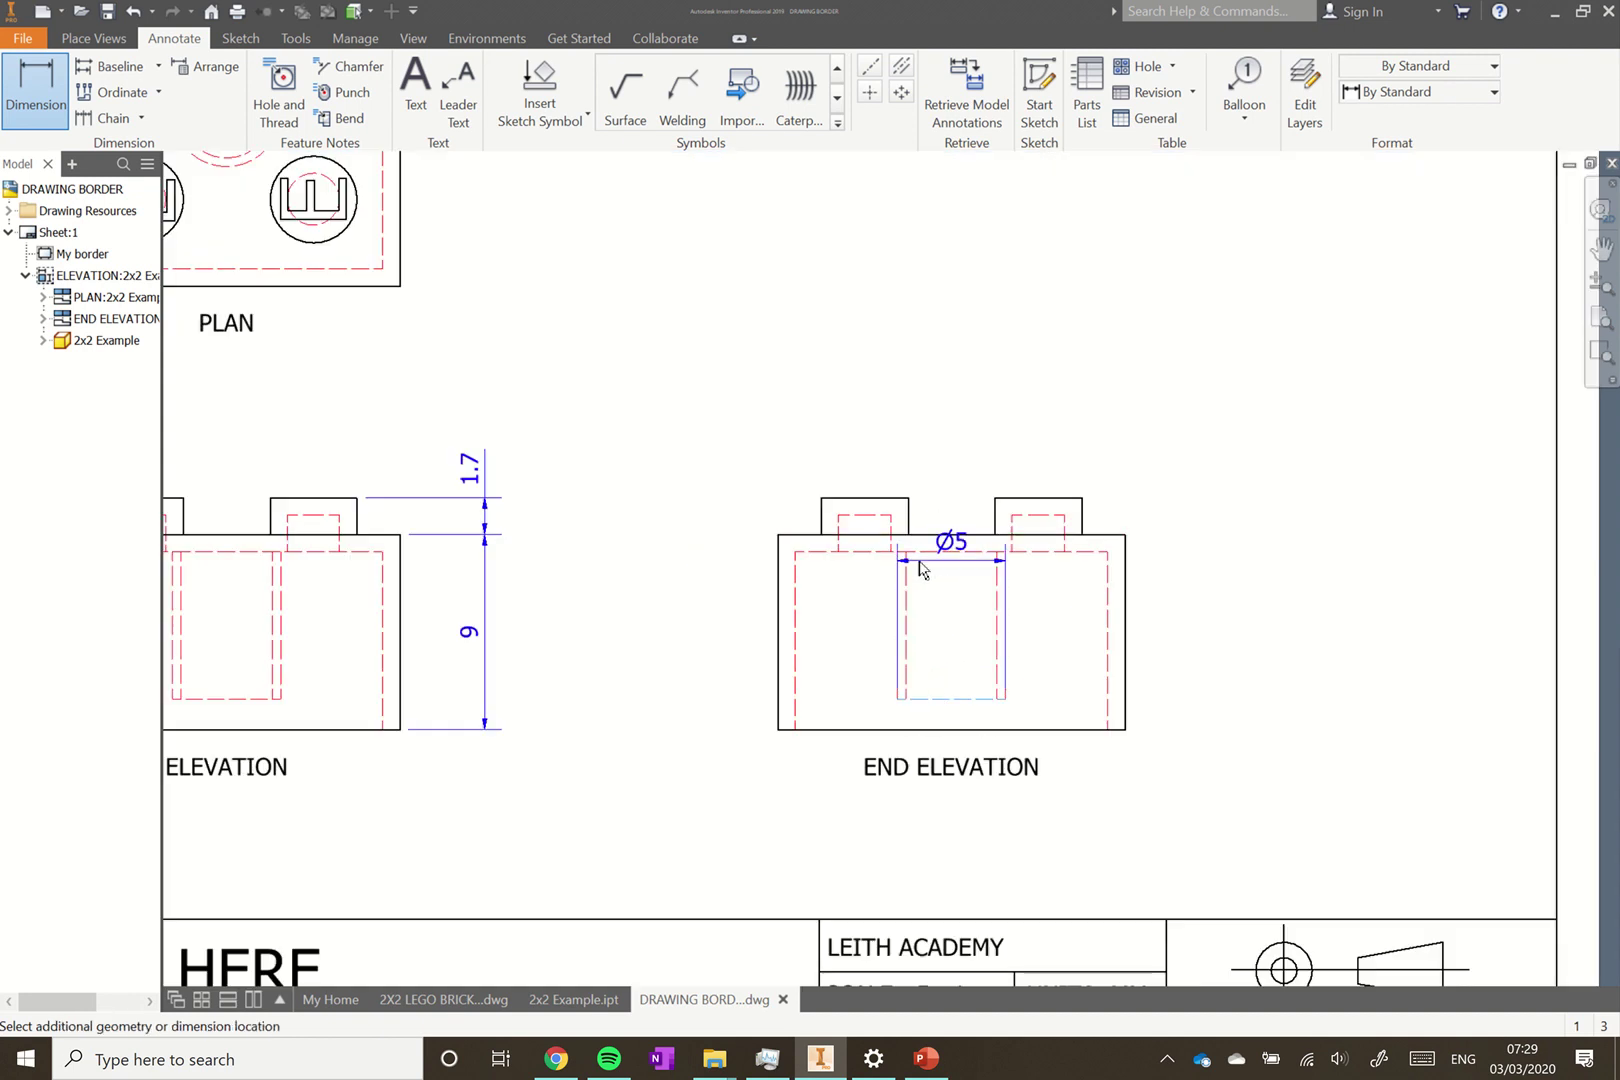
pyautogui.click(790, 537)
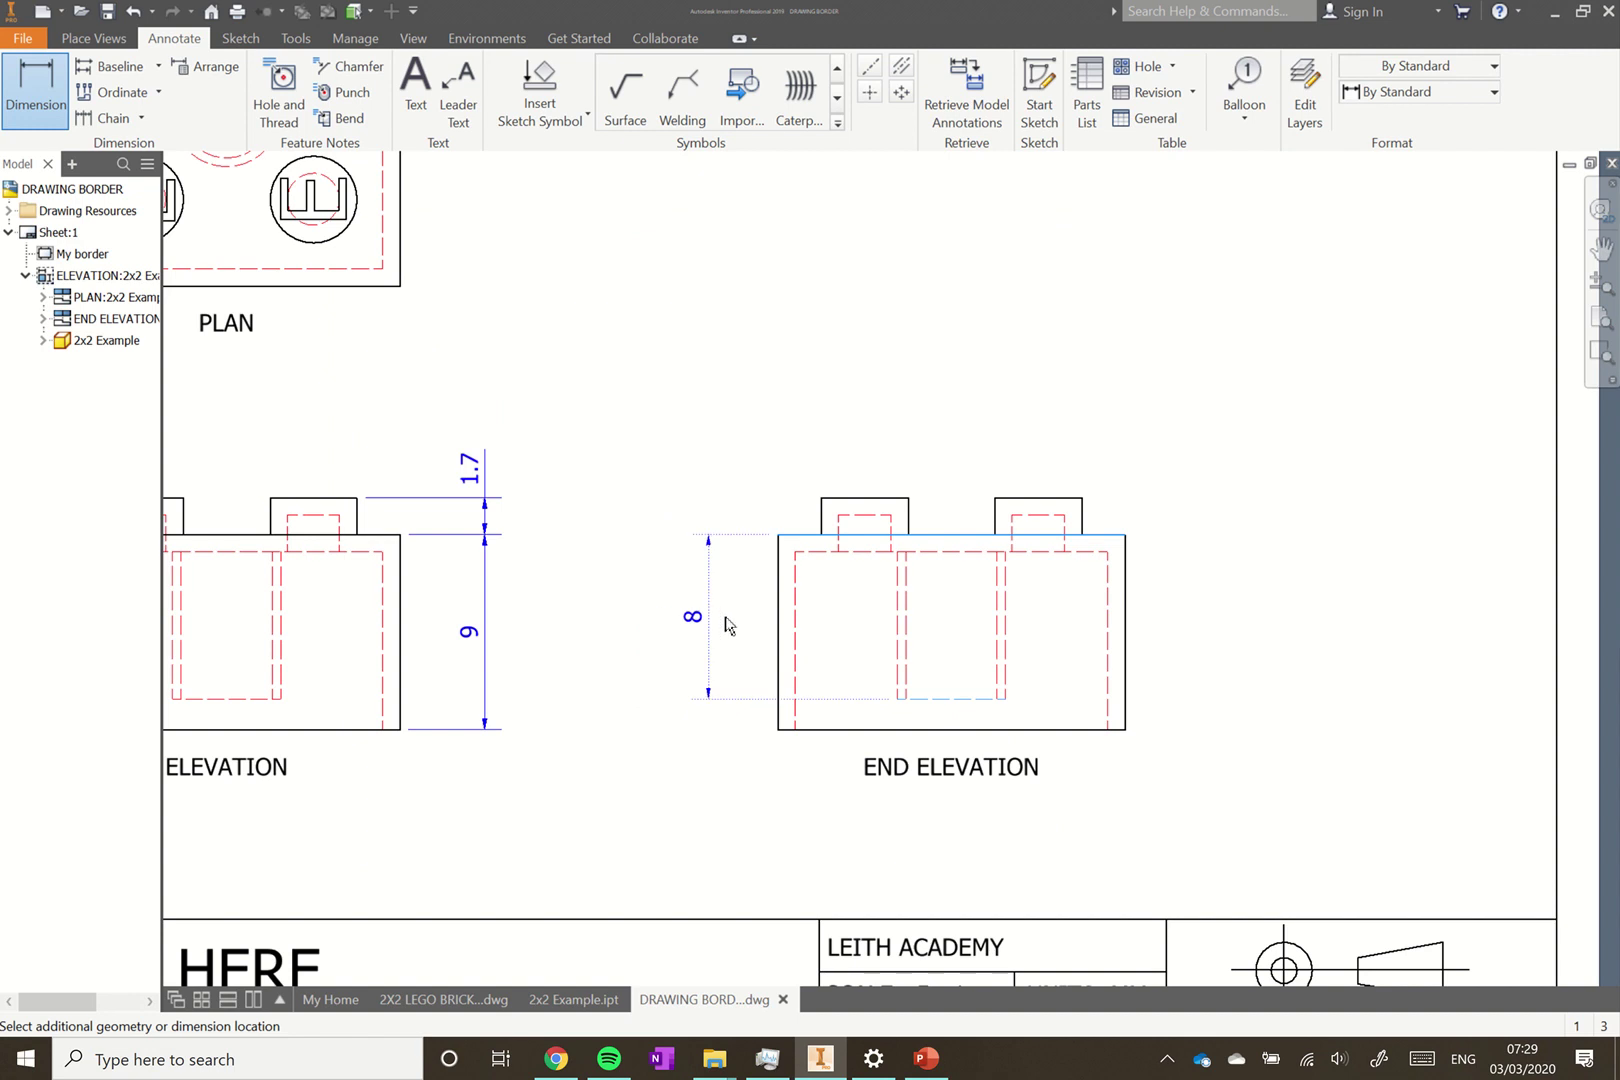
pyautogui.click(726, 625)
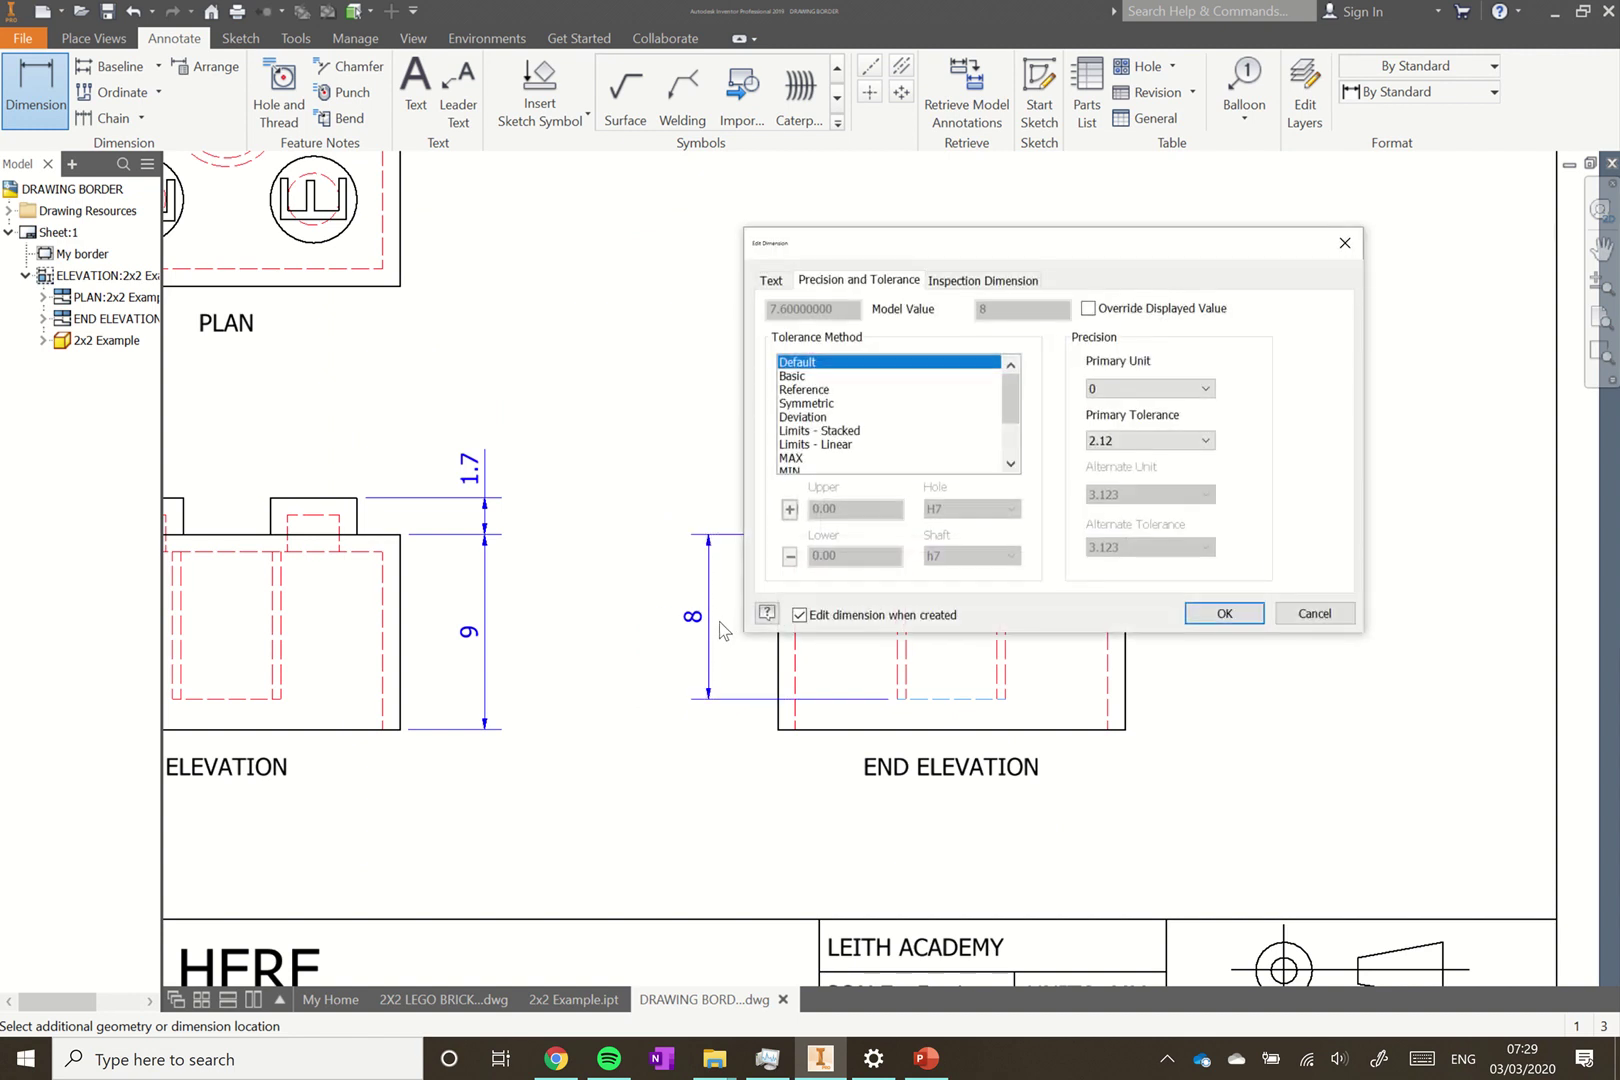
pyautogui.click(1138, 390)
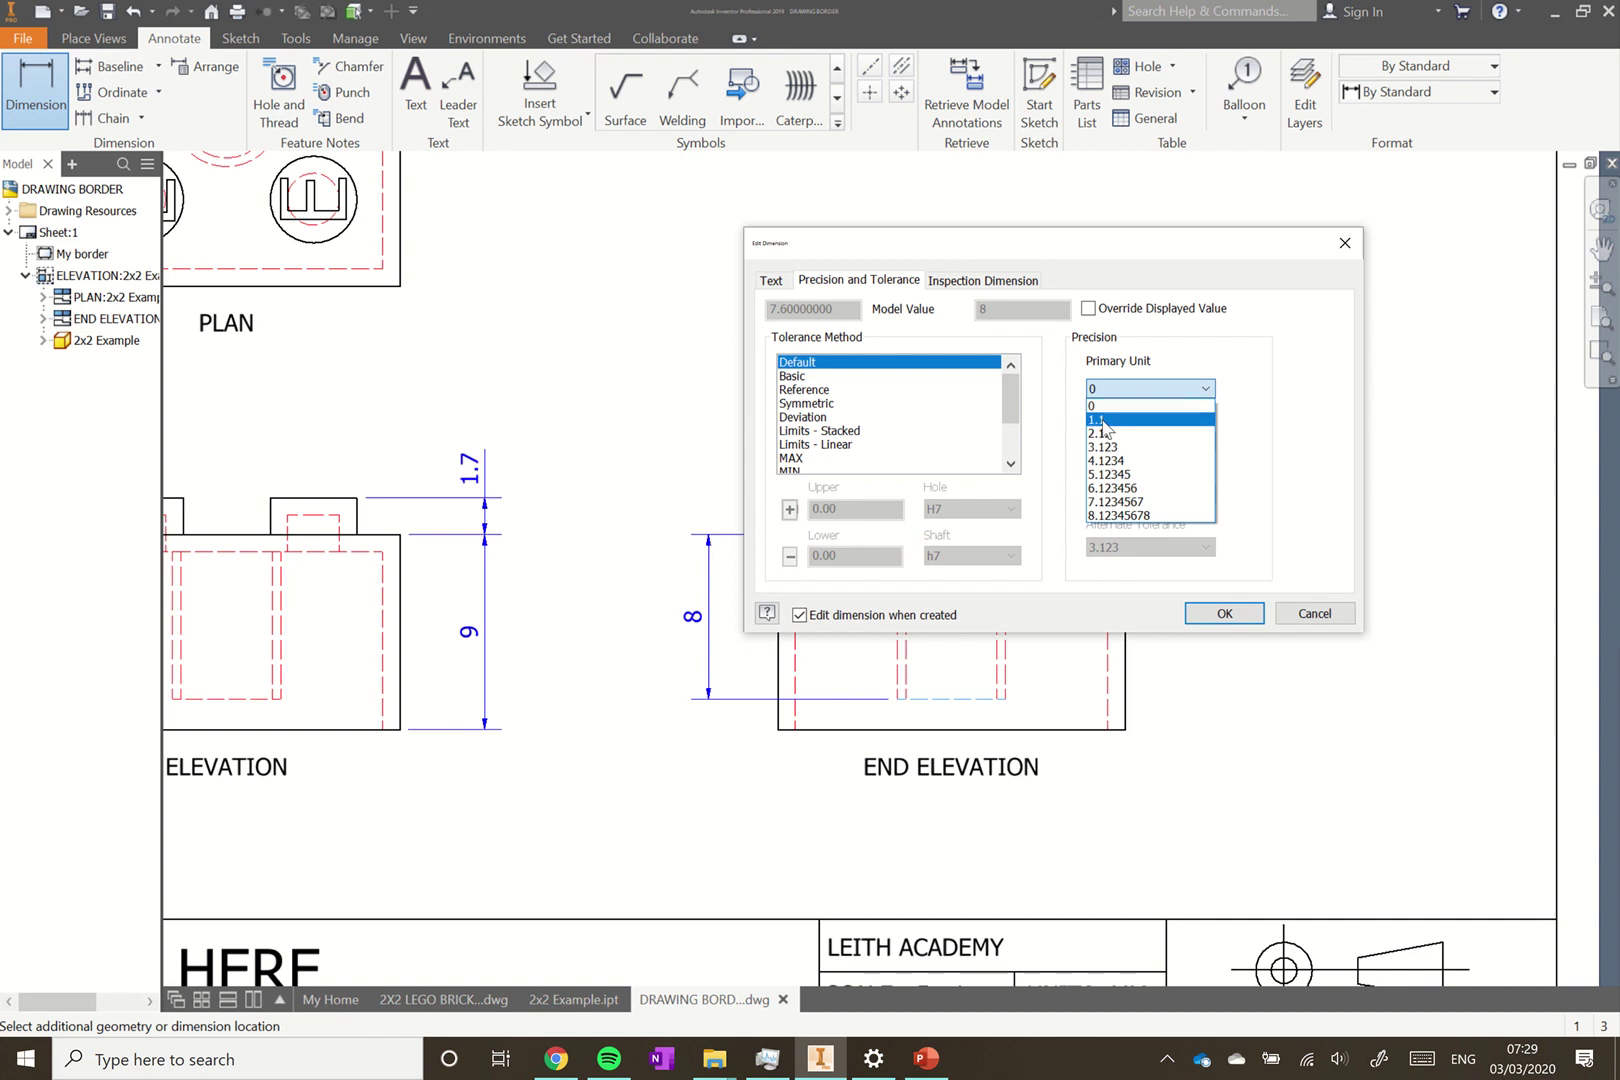
pyautogui.click(1104, 420)
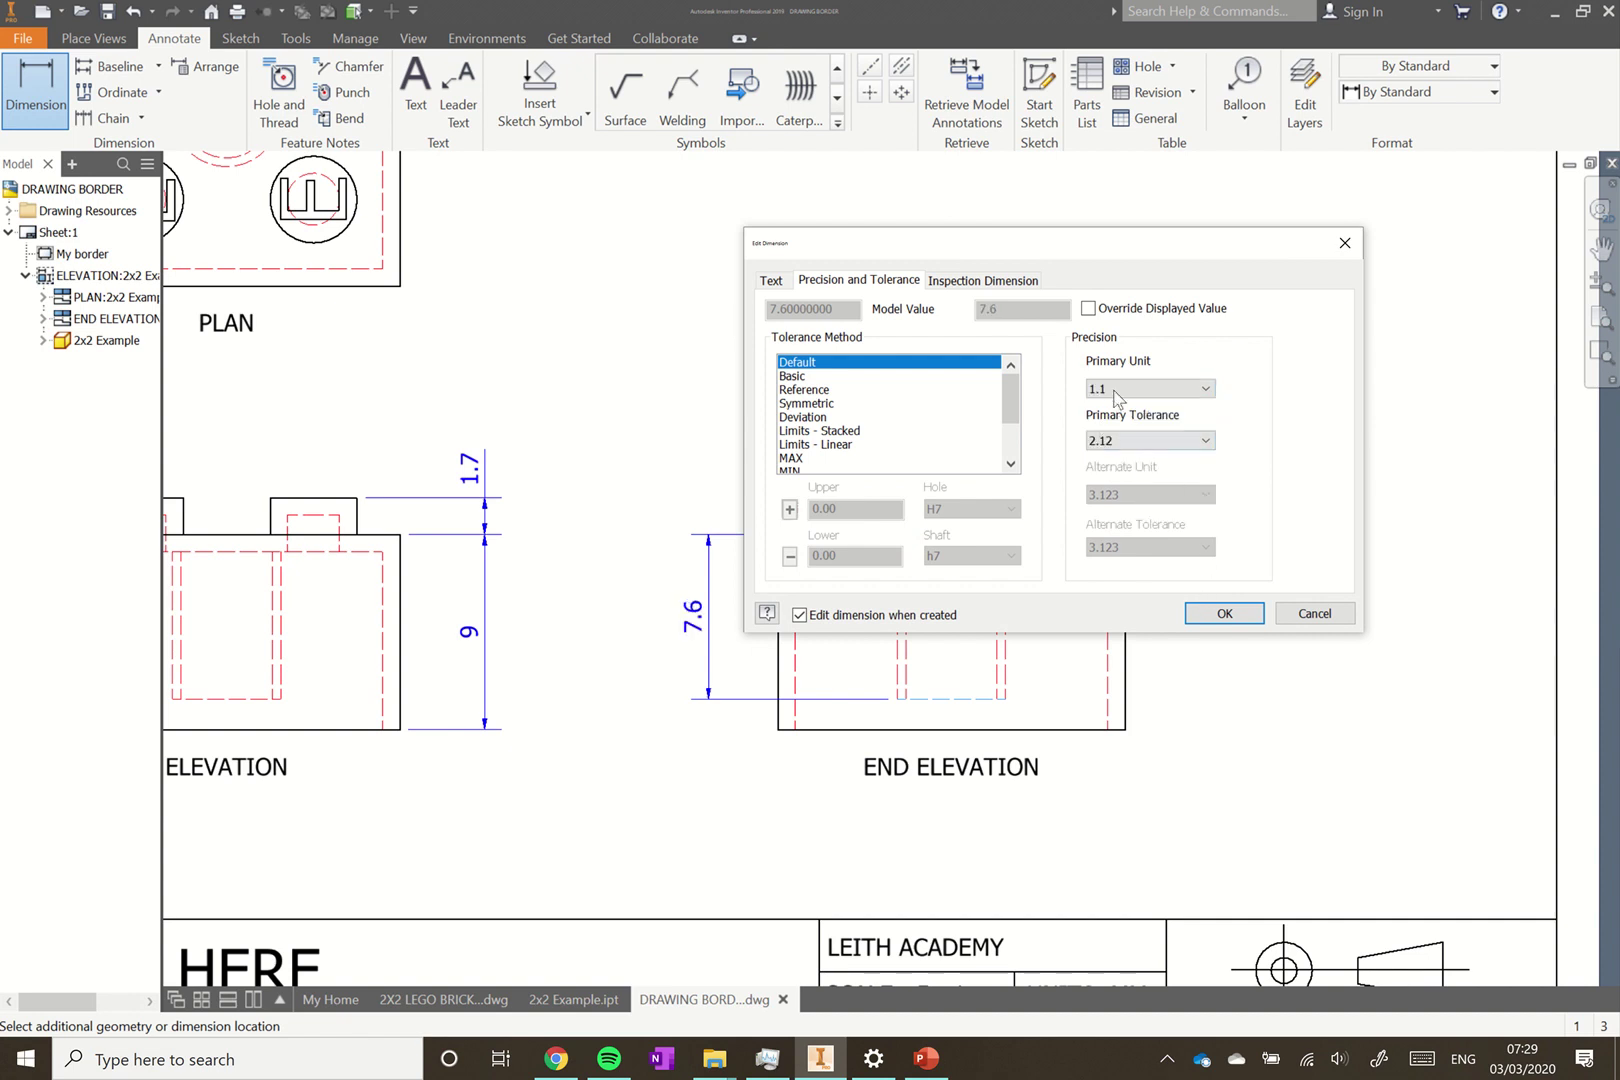
pyautogui.click(1238, 614)
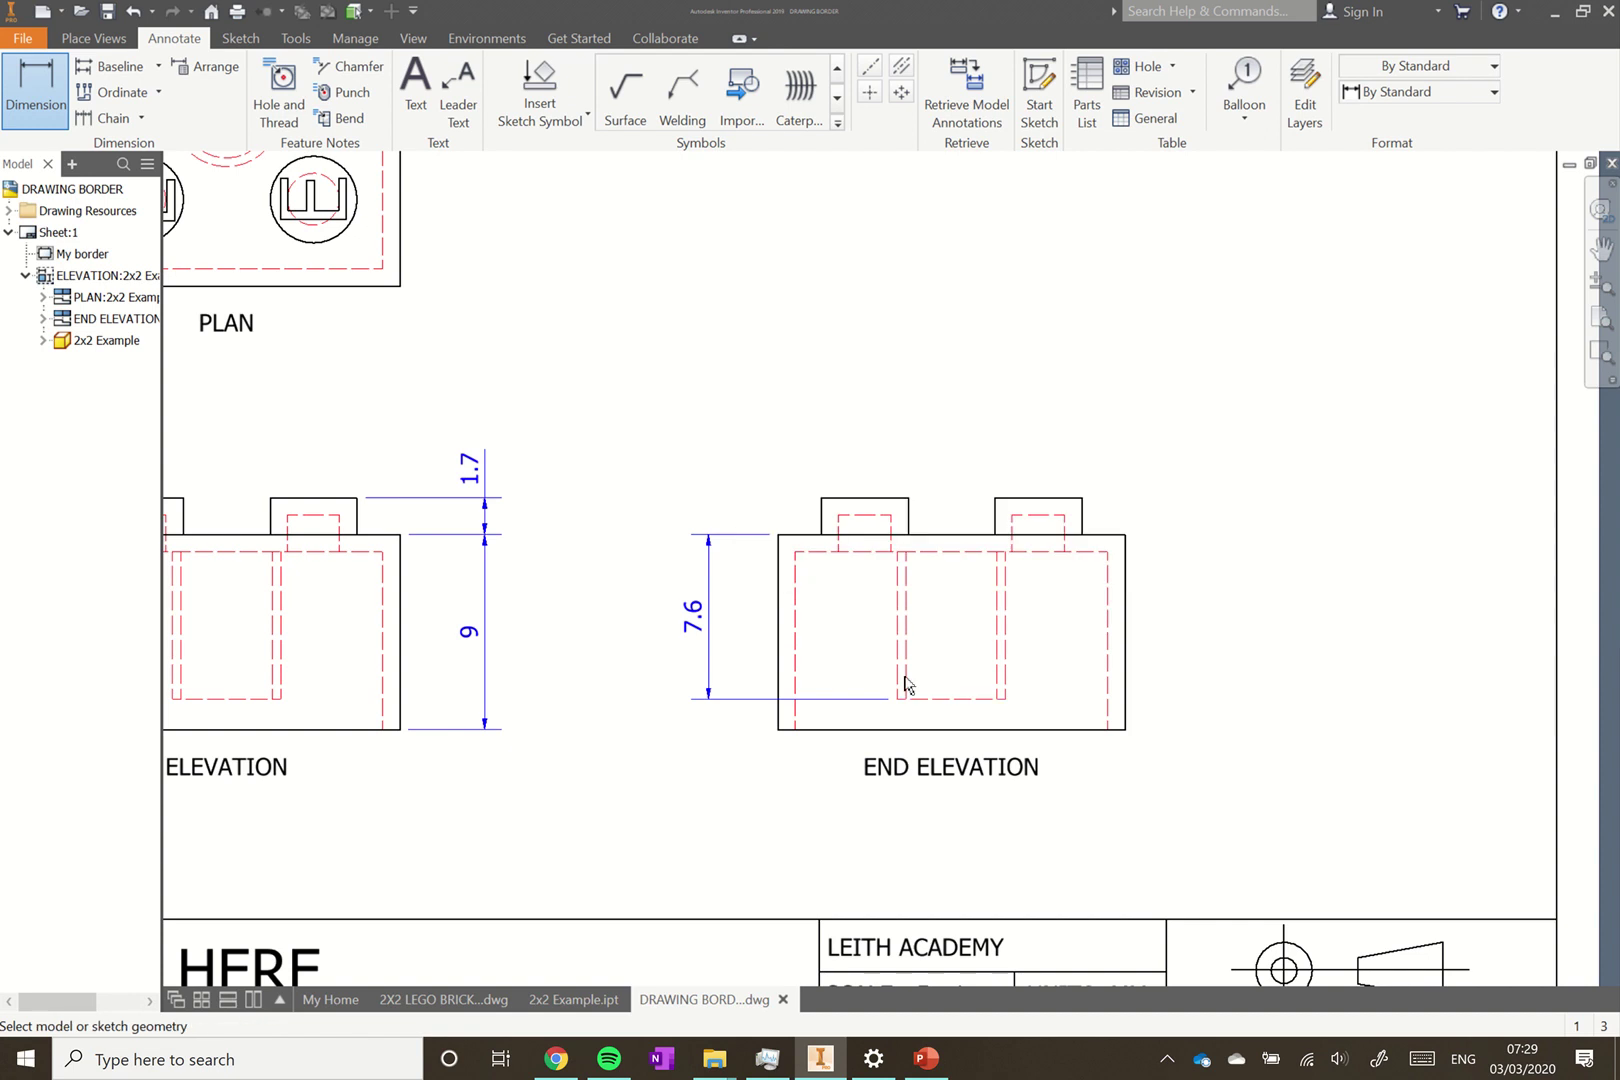
# - Dimension the inner diameter of the central tube in the PLAN view, placing the dimension outside the body's right edge
pyautogui.click(695, 632)
pyautogui.click(697, 651)
pyautogui.scroll(-3, 947, 633)
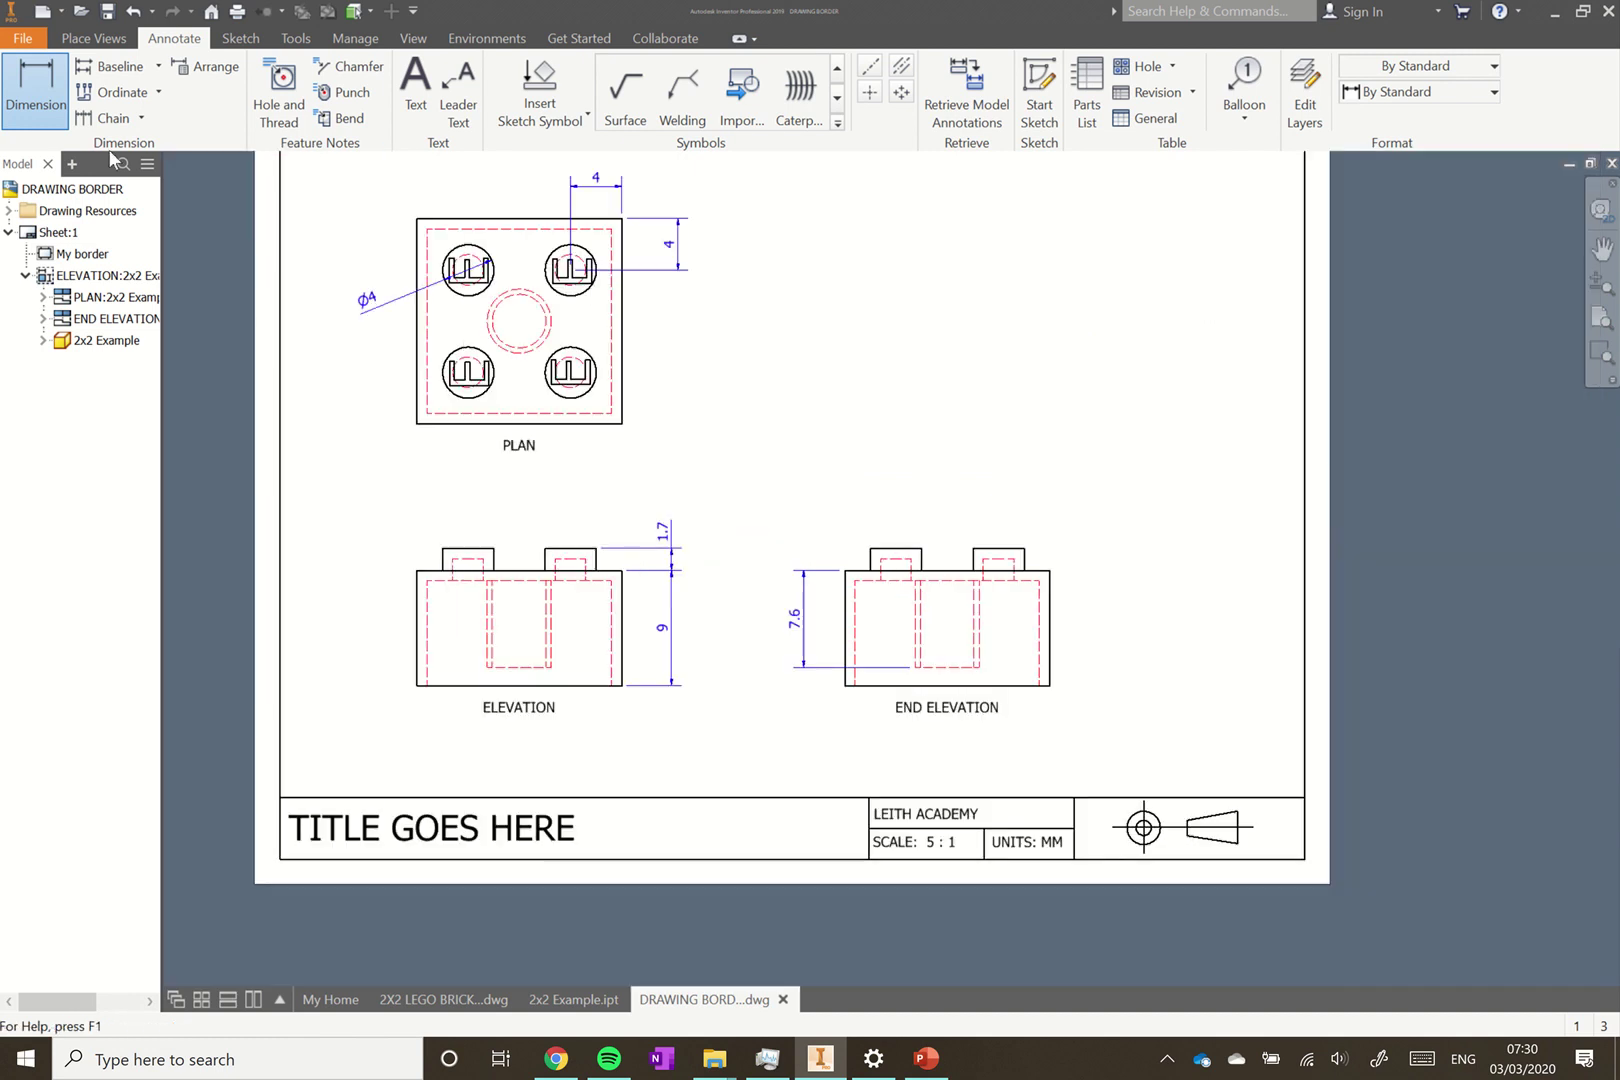
pyautogui.scroll(5, 550, 318)
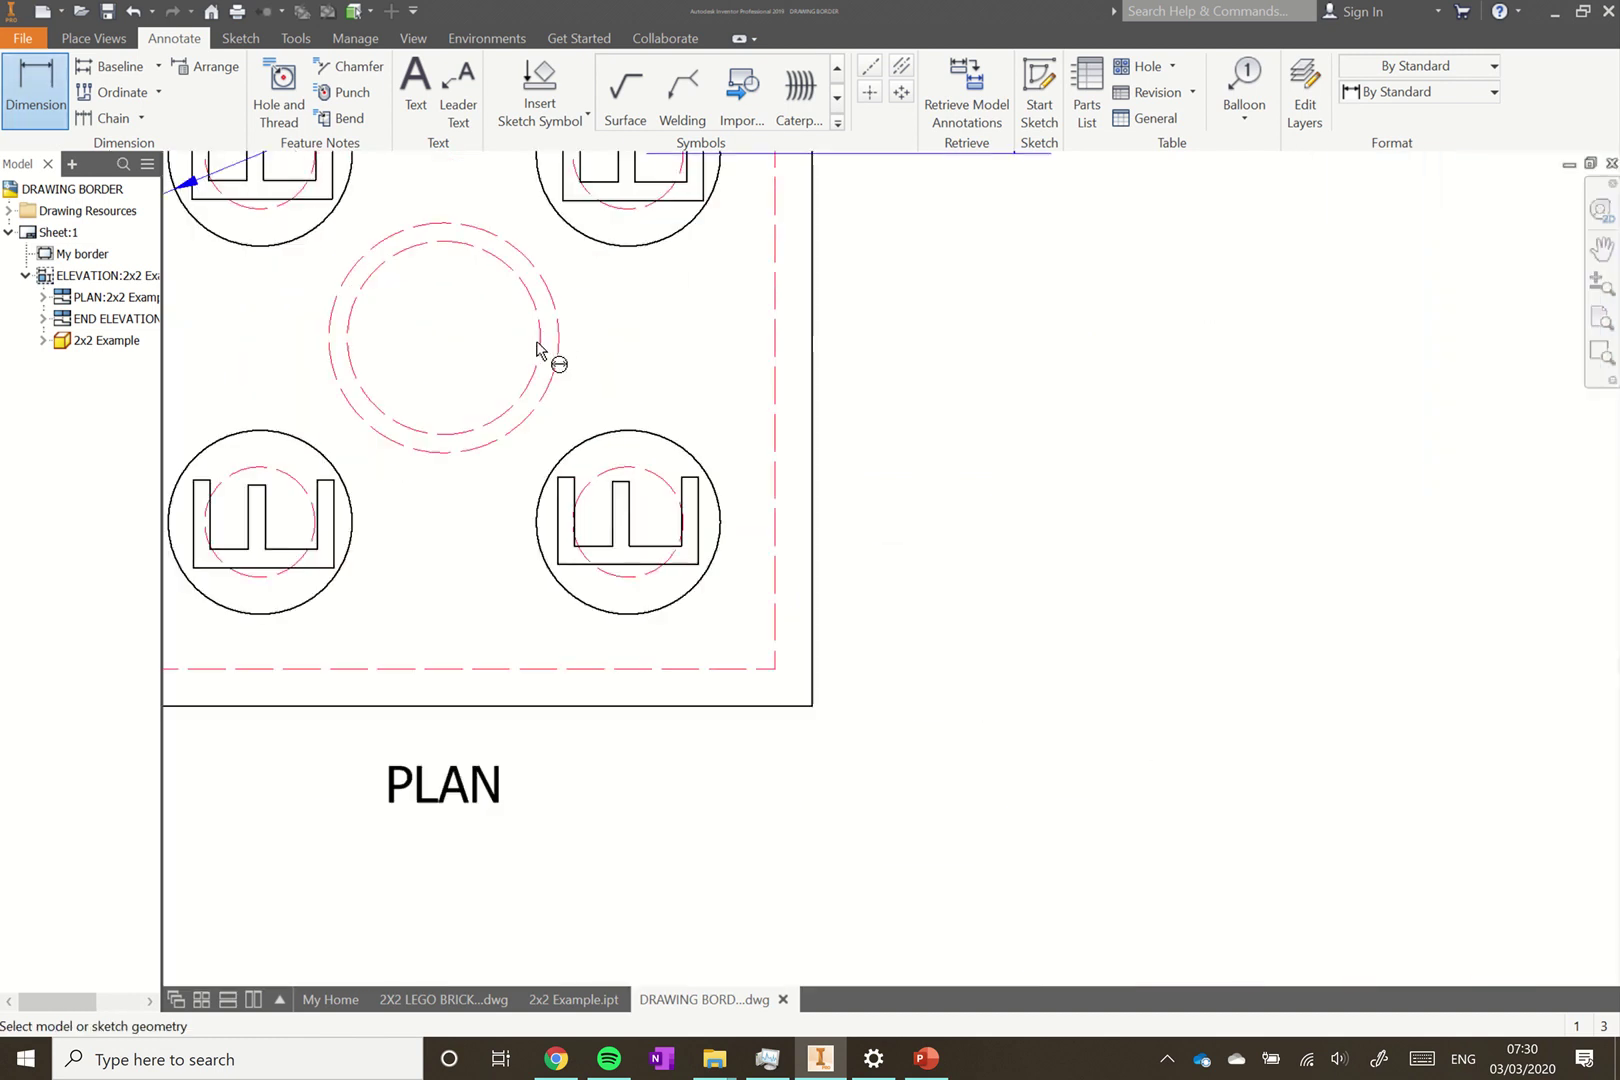
pyautogui.click(524, 398)
pyautogui.click(969, 314)
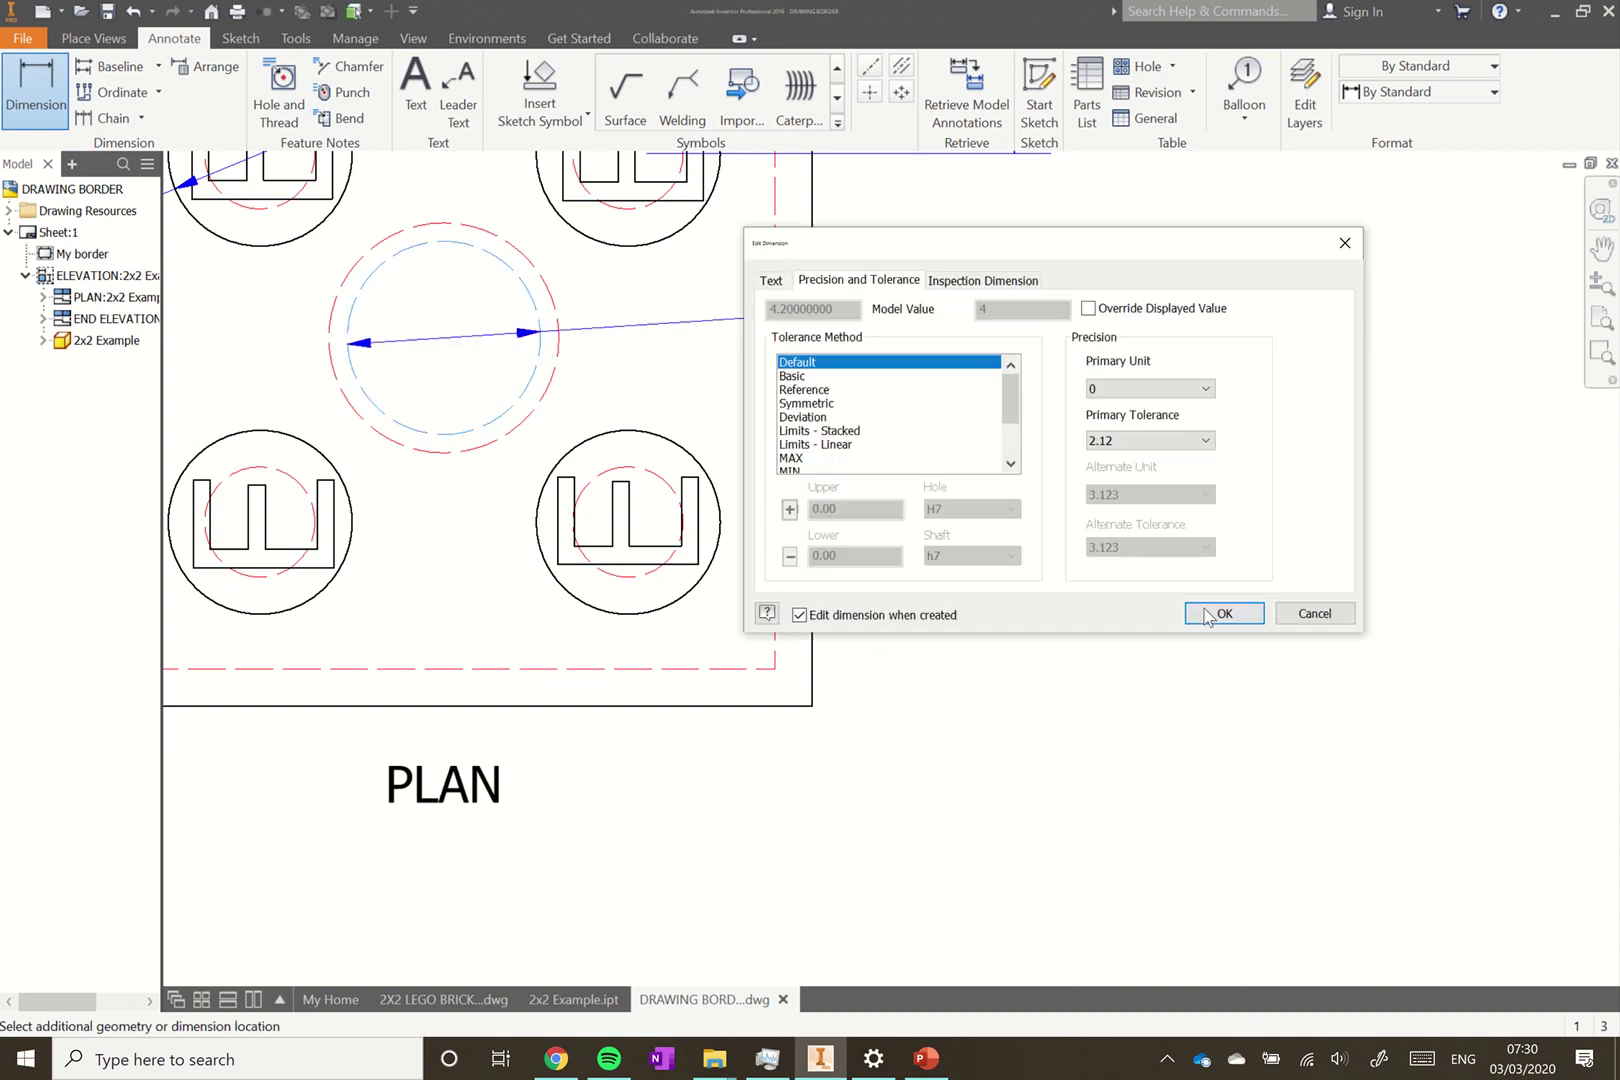
pyautogui.click(1222, 614)
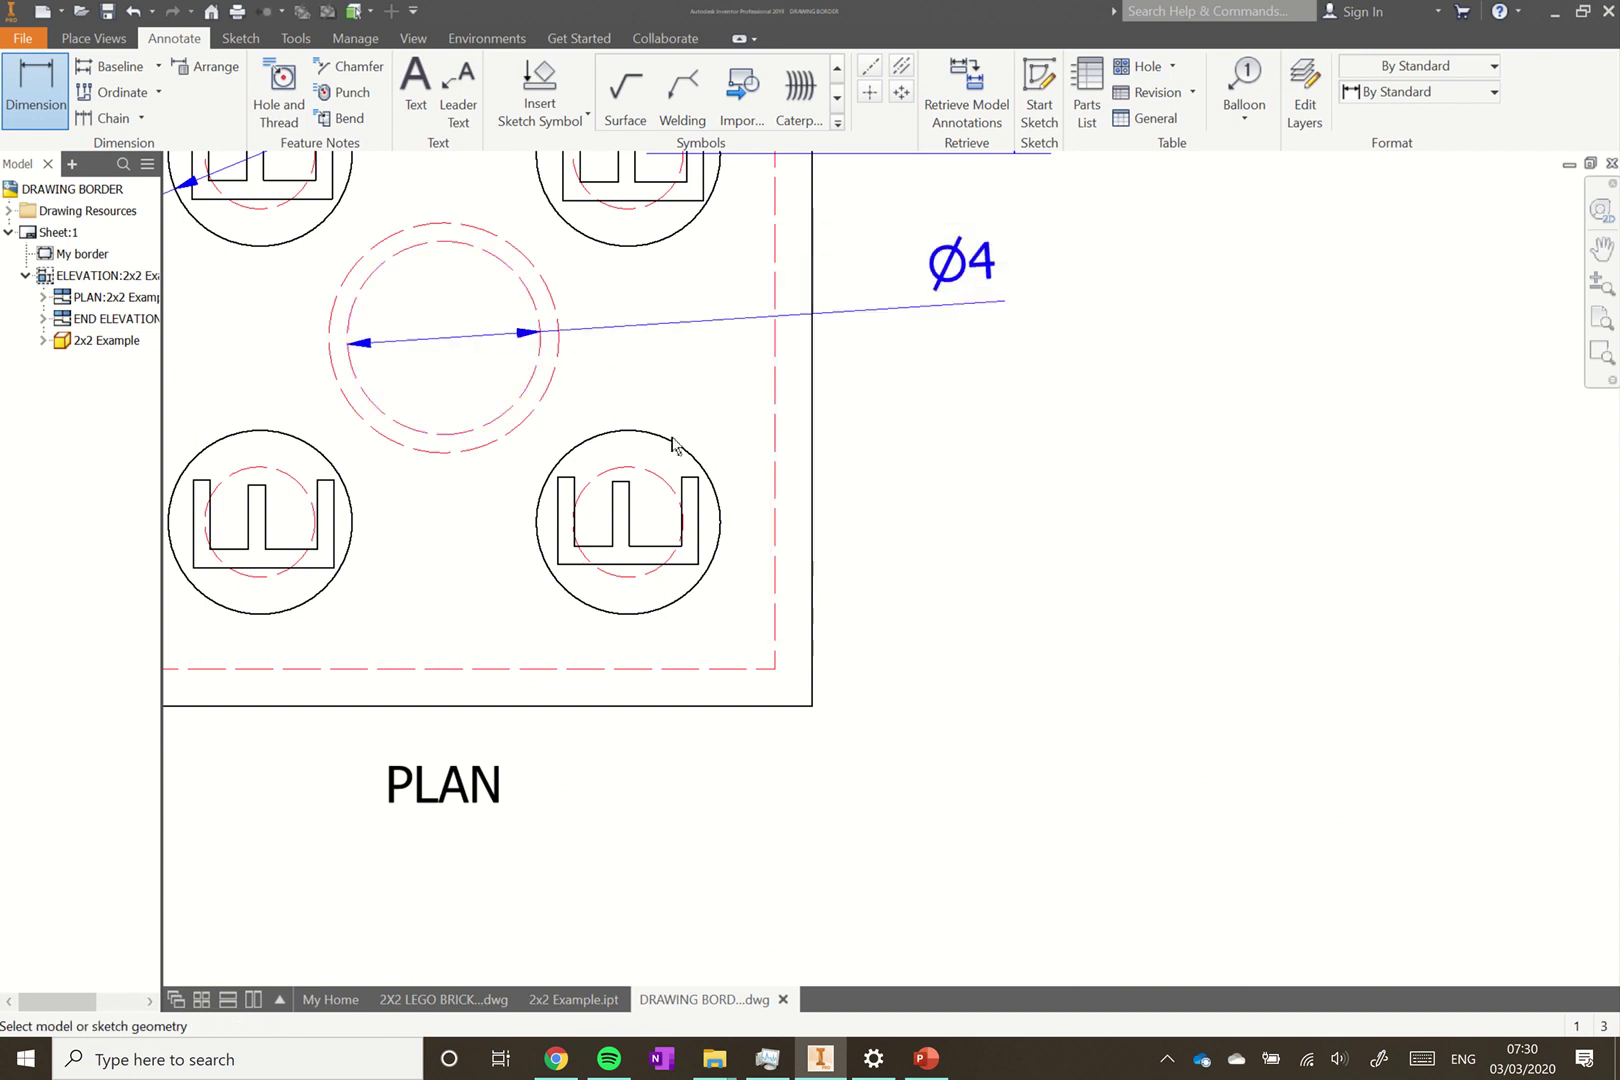
# - Dimension the outer diameter of the central tube below the inner diameter dimension in the PLAN view, with primary unit precision 1.1
pyautogui.click(553, 375)
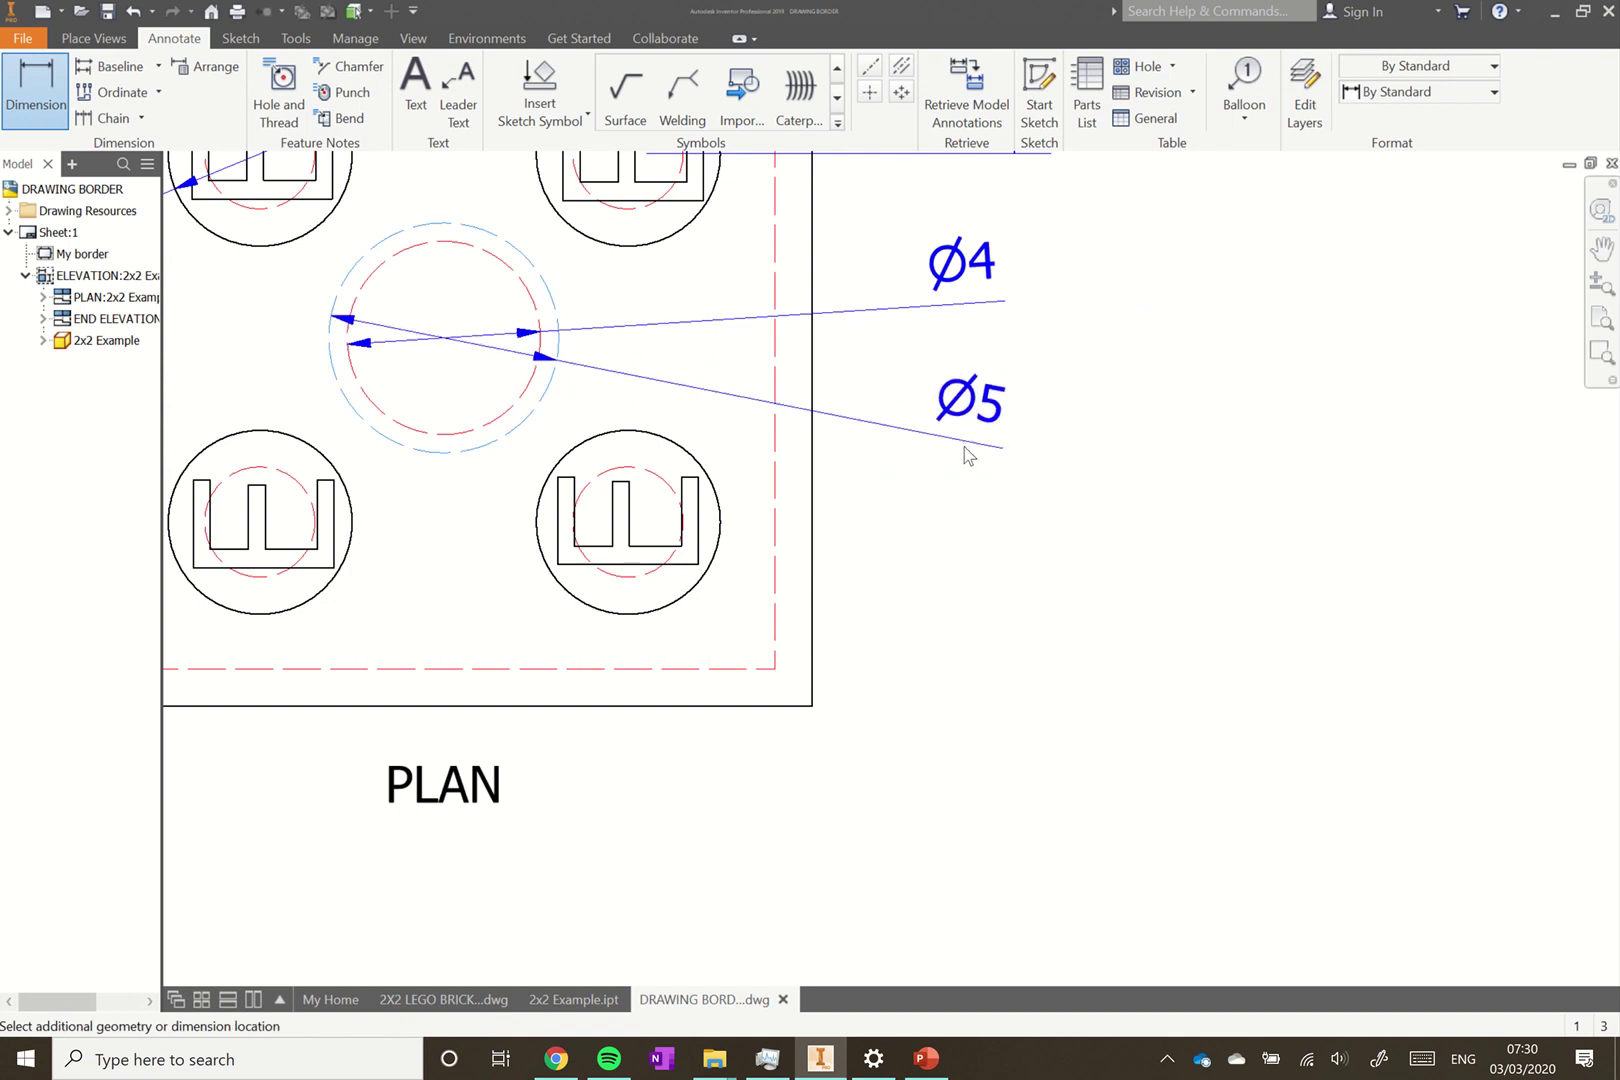
pyautogui.click(967, 447)
pyautogui.click(1150, 388)
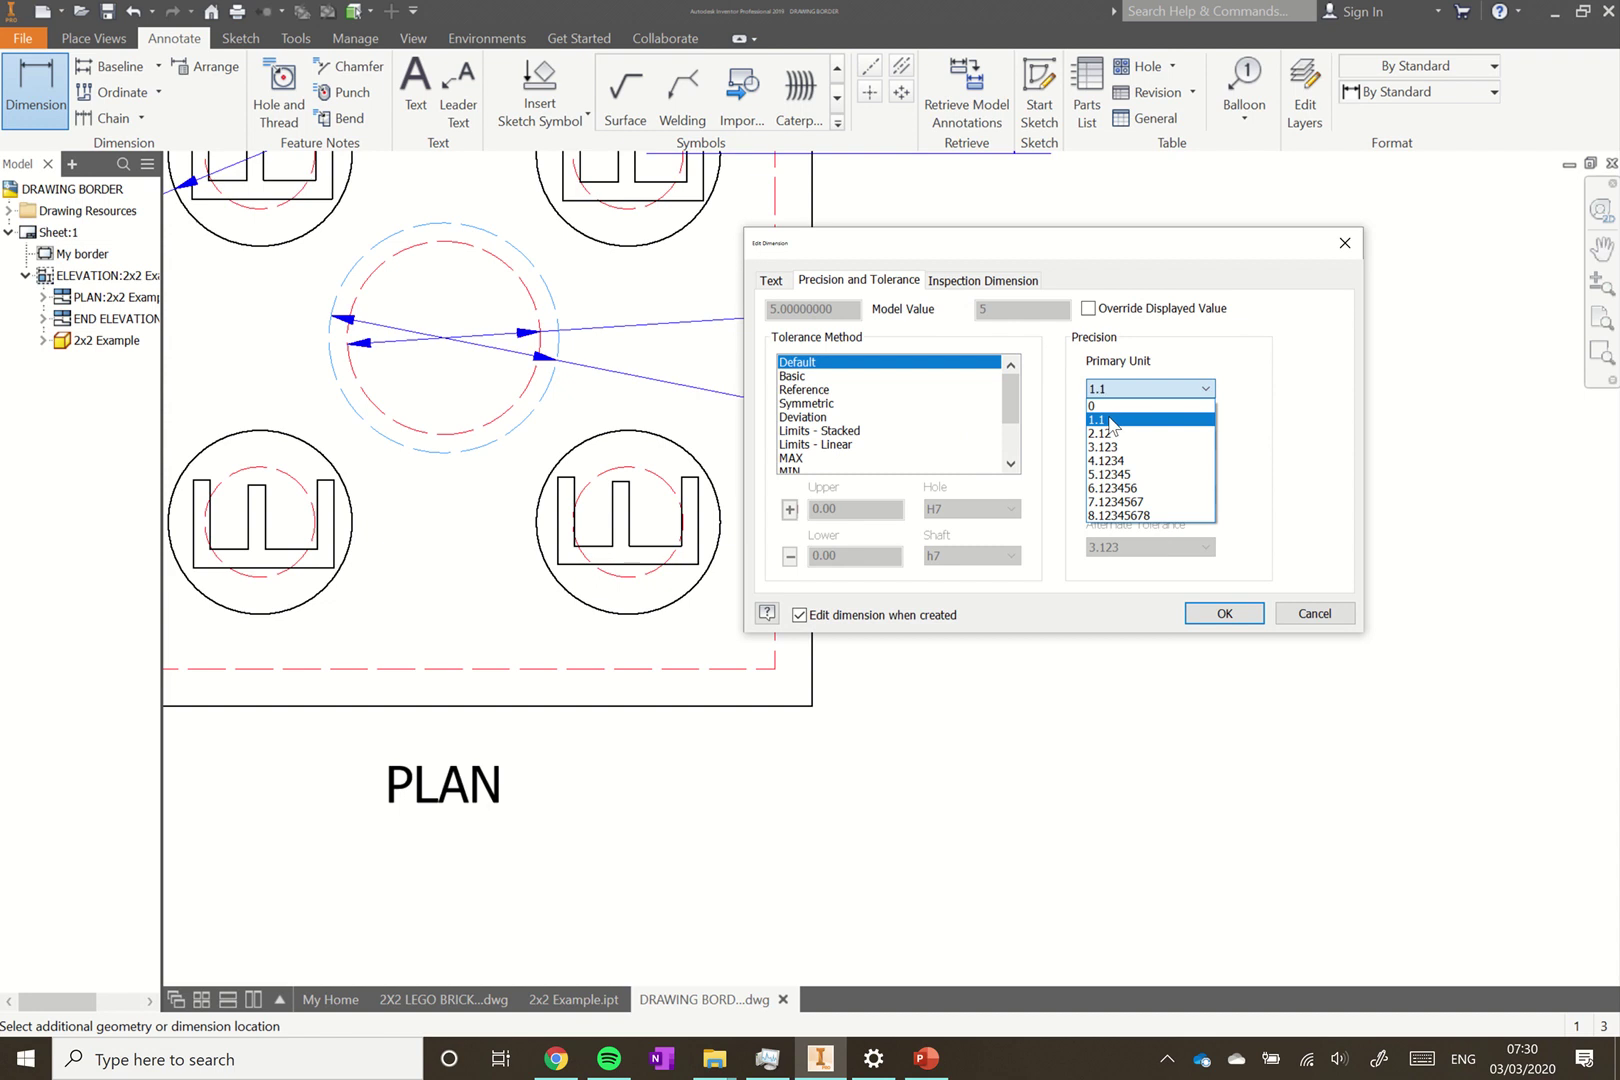
pyautogui.click(1113, 420)
pyautogui.click(1227, 614)
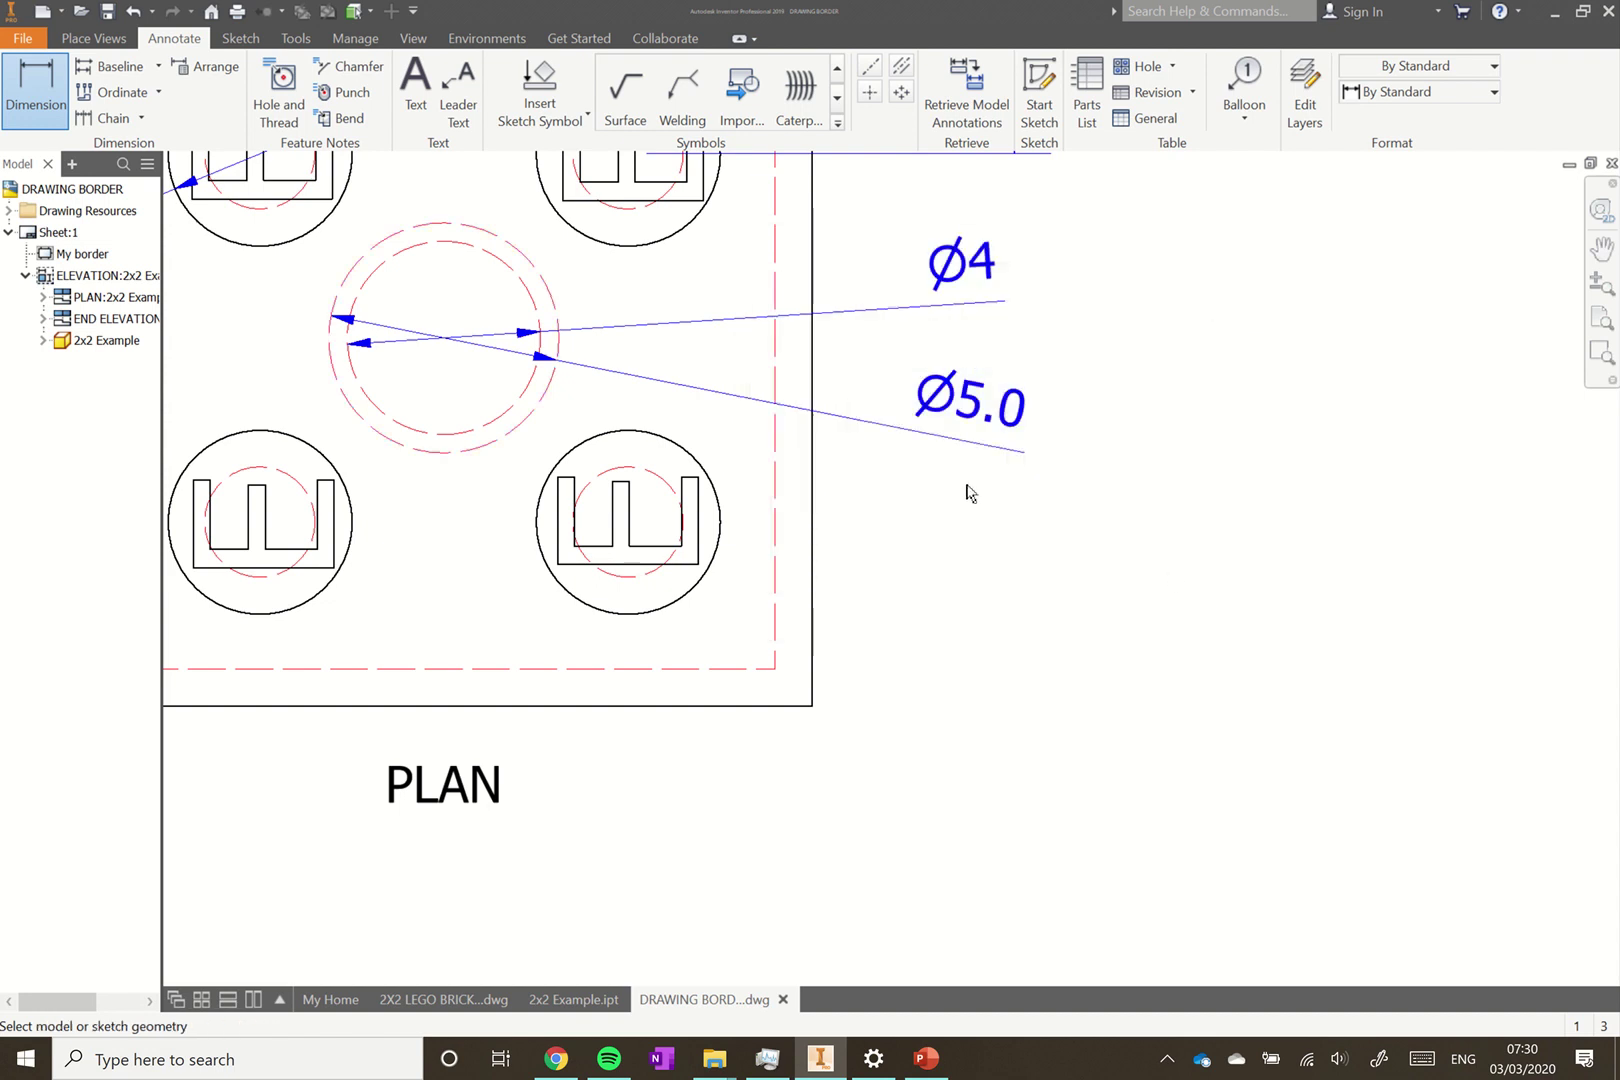
# - Set the primary unit precision of the central tube's inner diameter dimension to 1.1
pyautogui.click(966, 274)
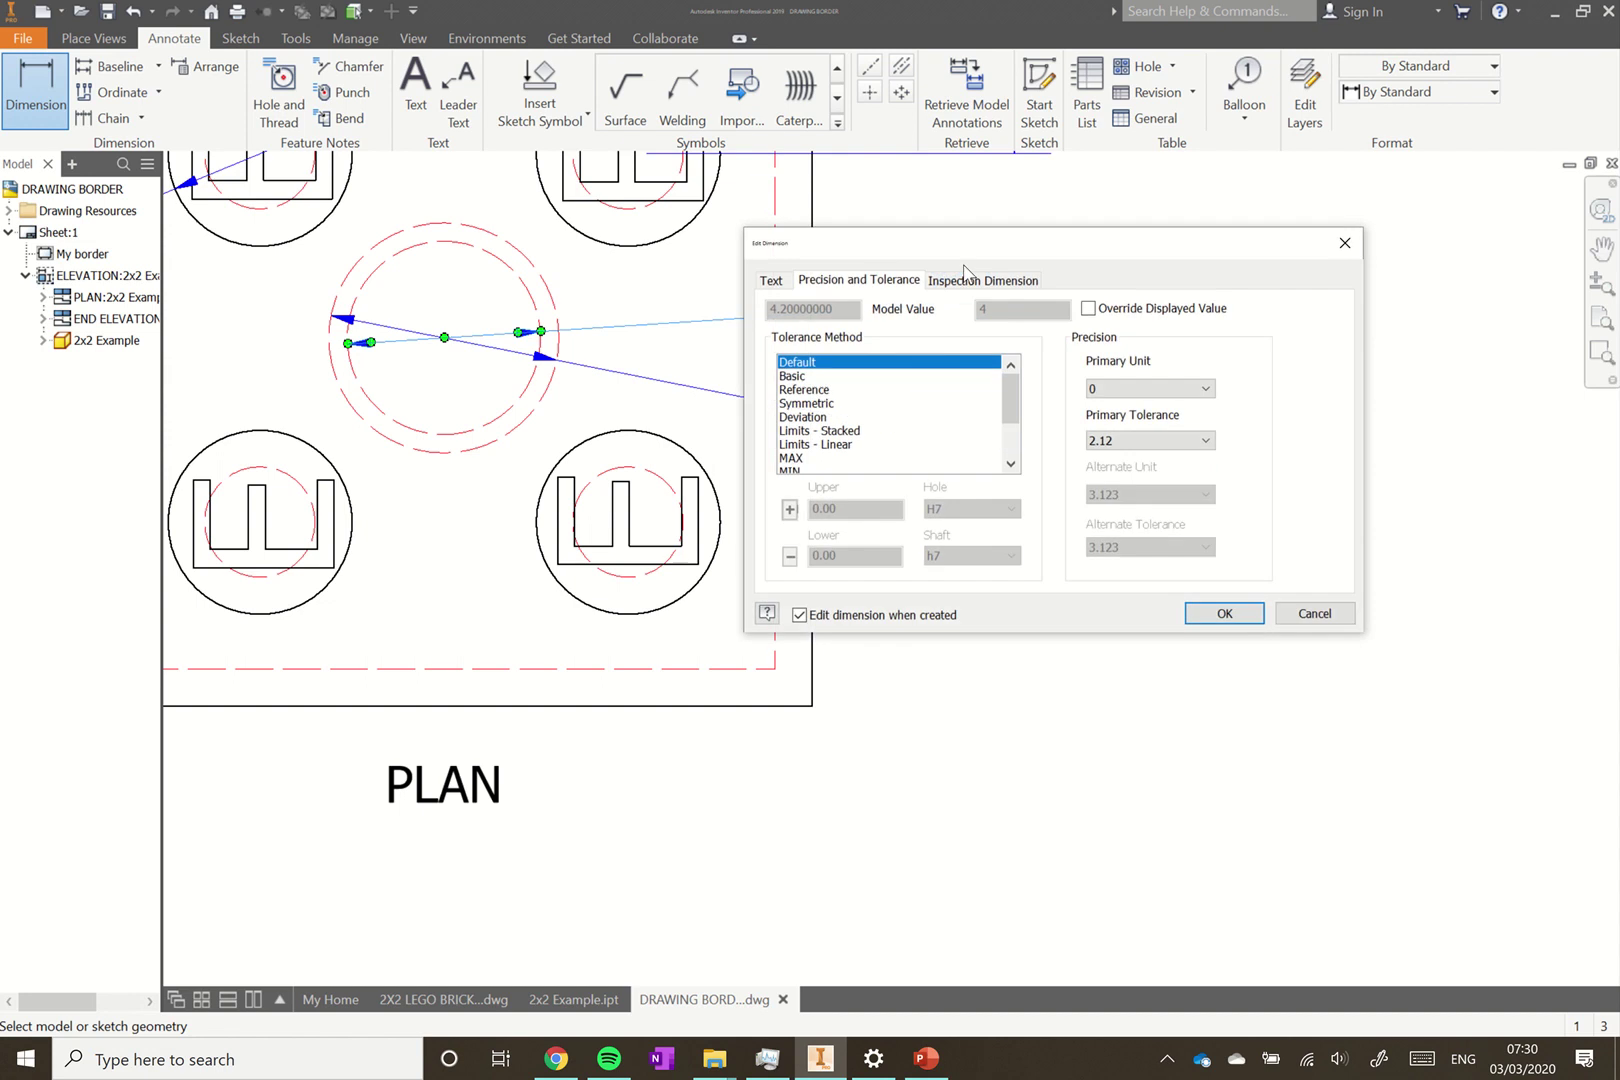
pyautogui.click(1150, 388)
pyautogui.click(1115, 420)
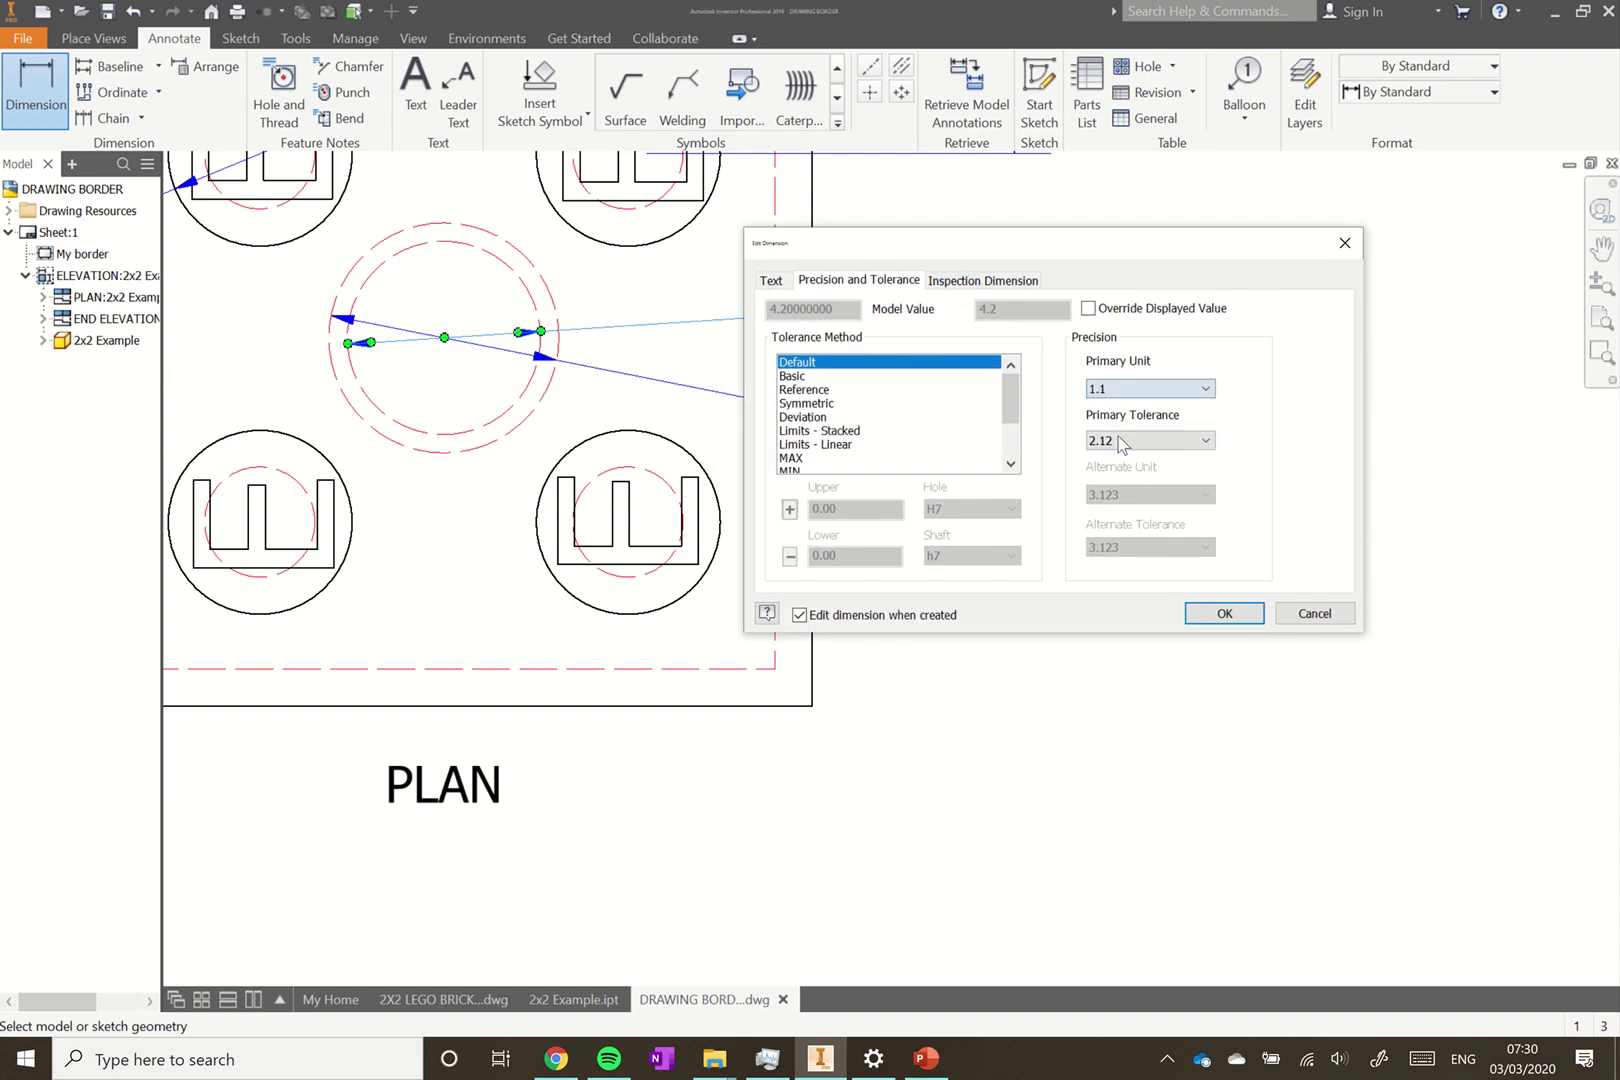
pyautogui.click(1220, 614)
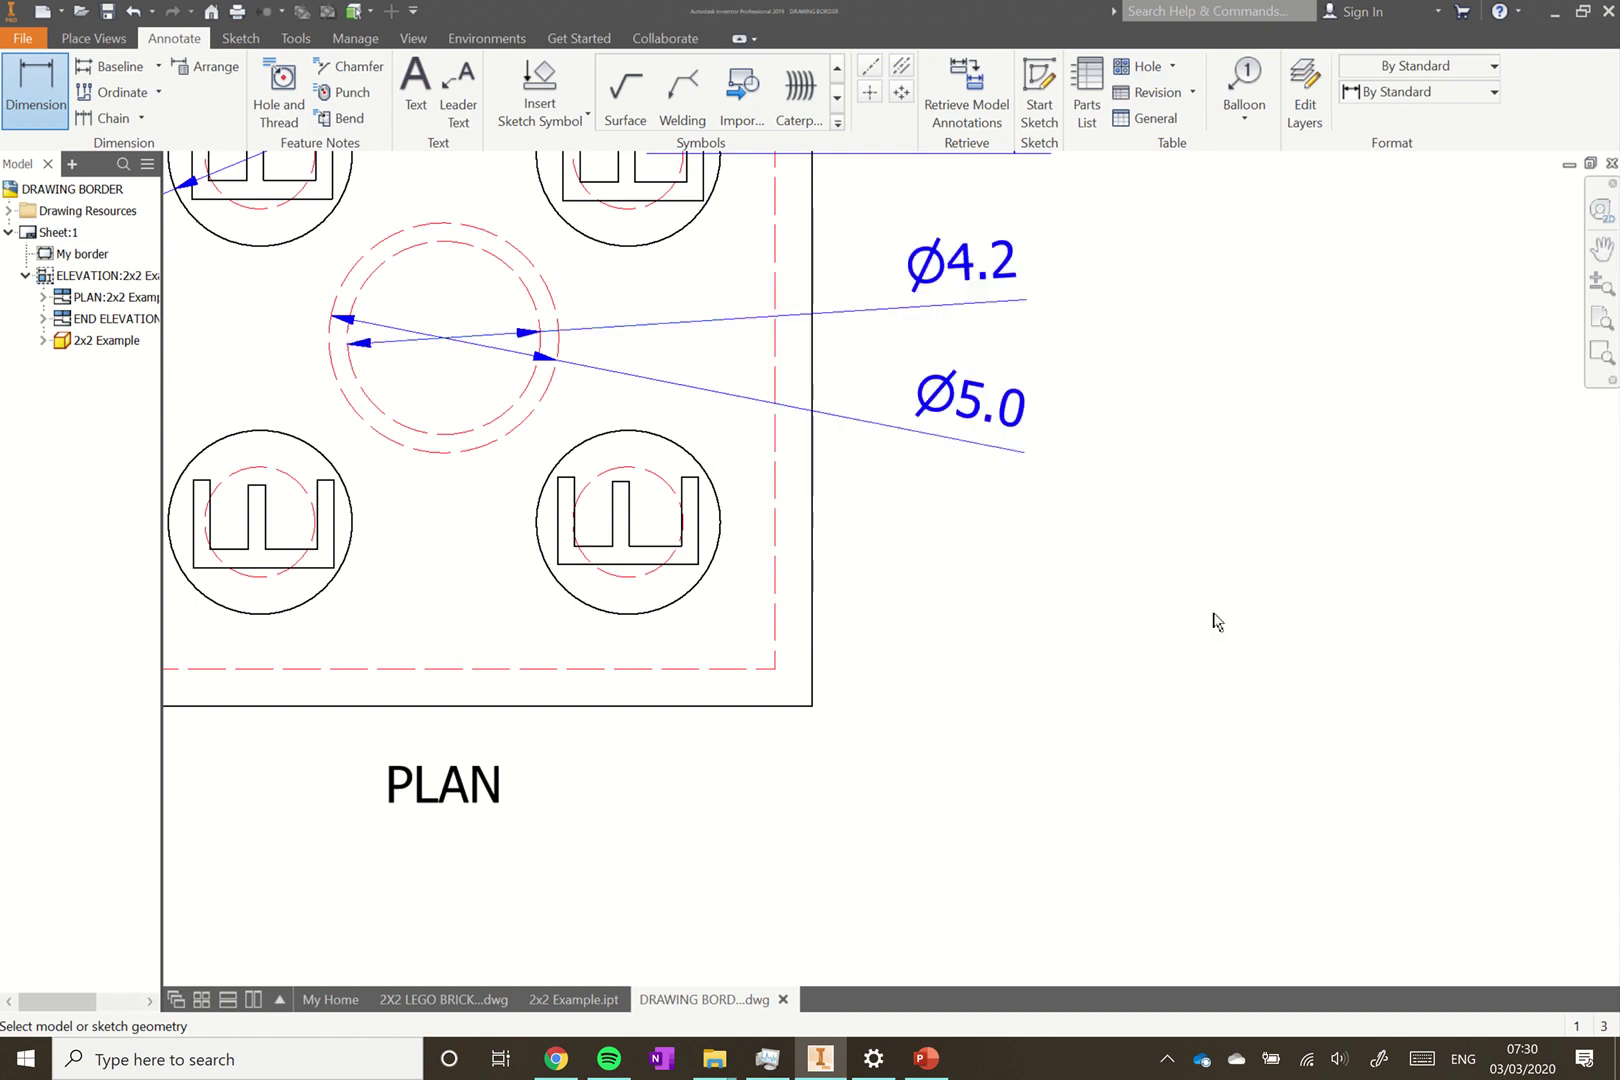
# - Set the primary unit precision of the central tube's outer diameter dimension to 0 and finish dimensioning
pyautogui.doubleClick(981, 415)
pyautogui.click(1180, 390)
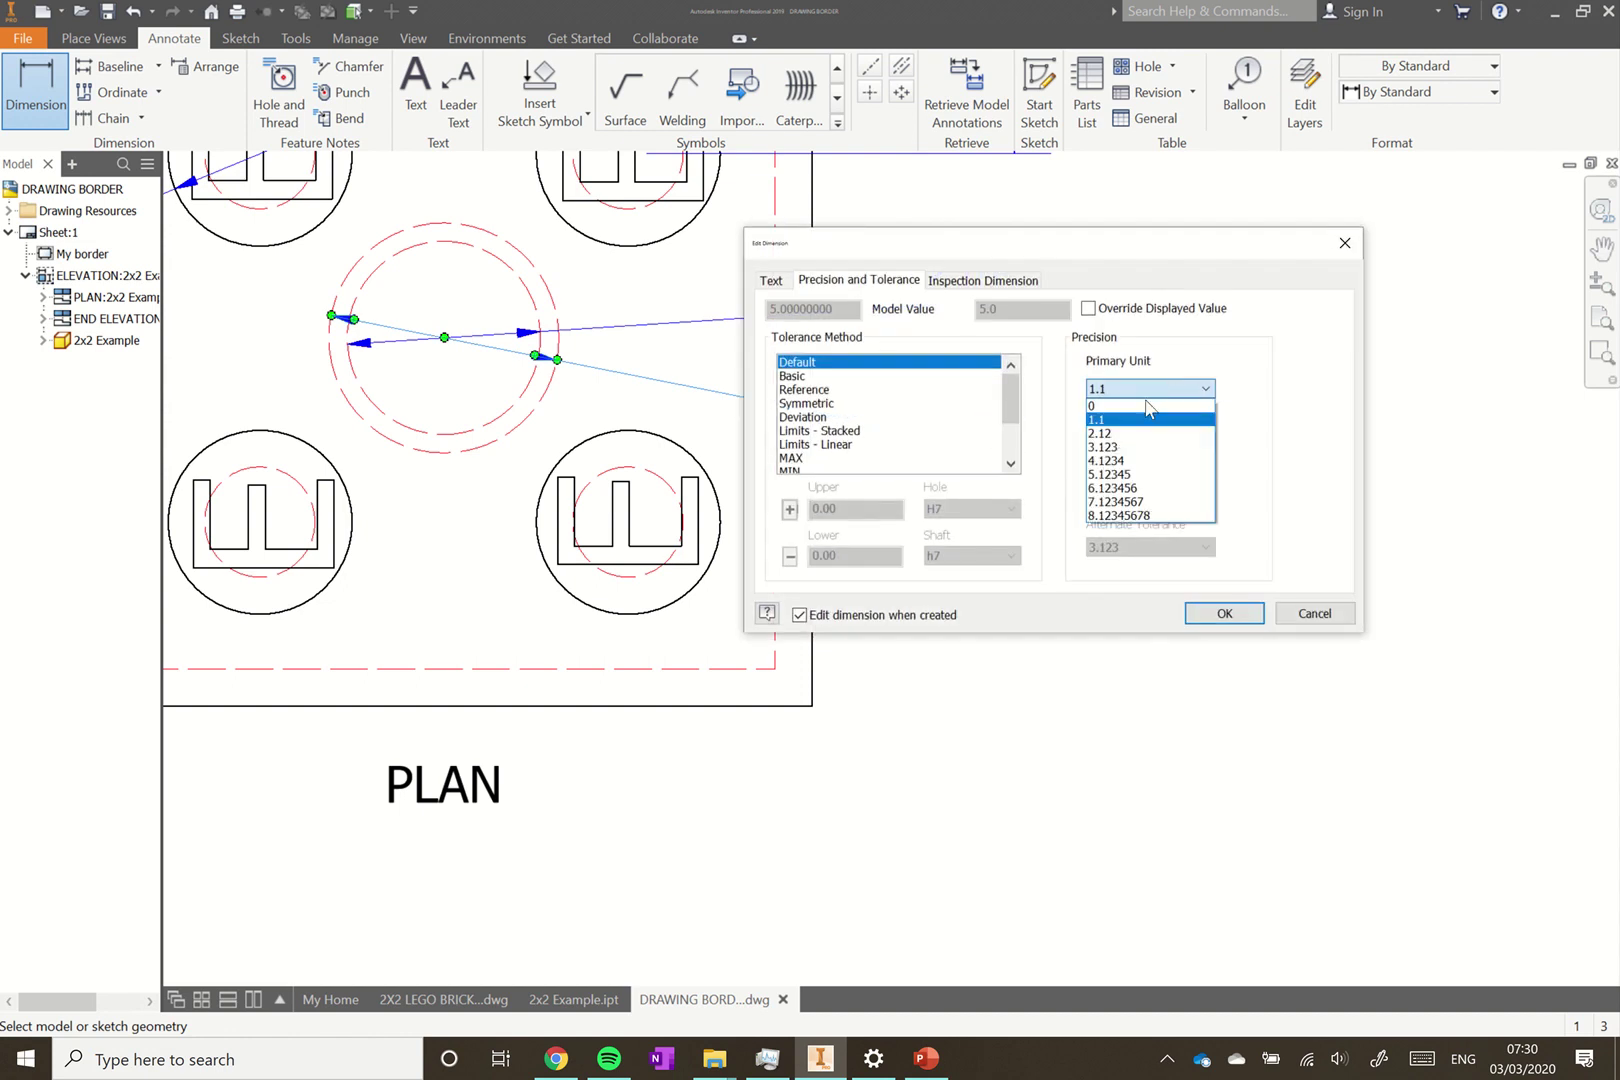
pyautogui.click(1150, 404)
pyautogui.click(1222, 613)
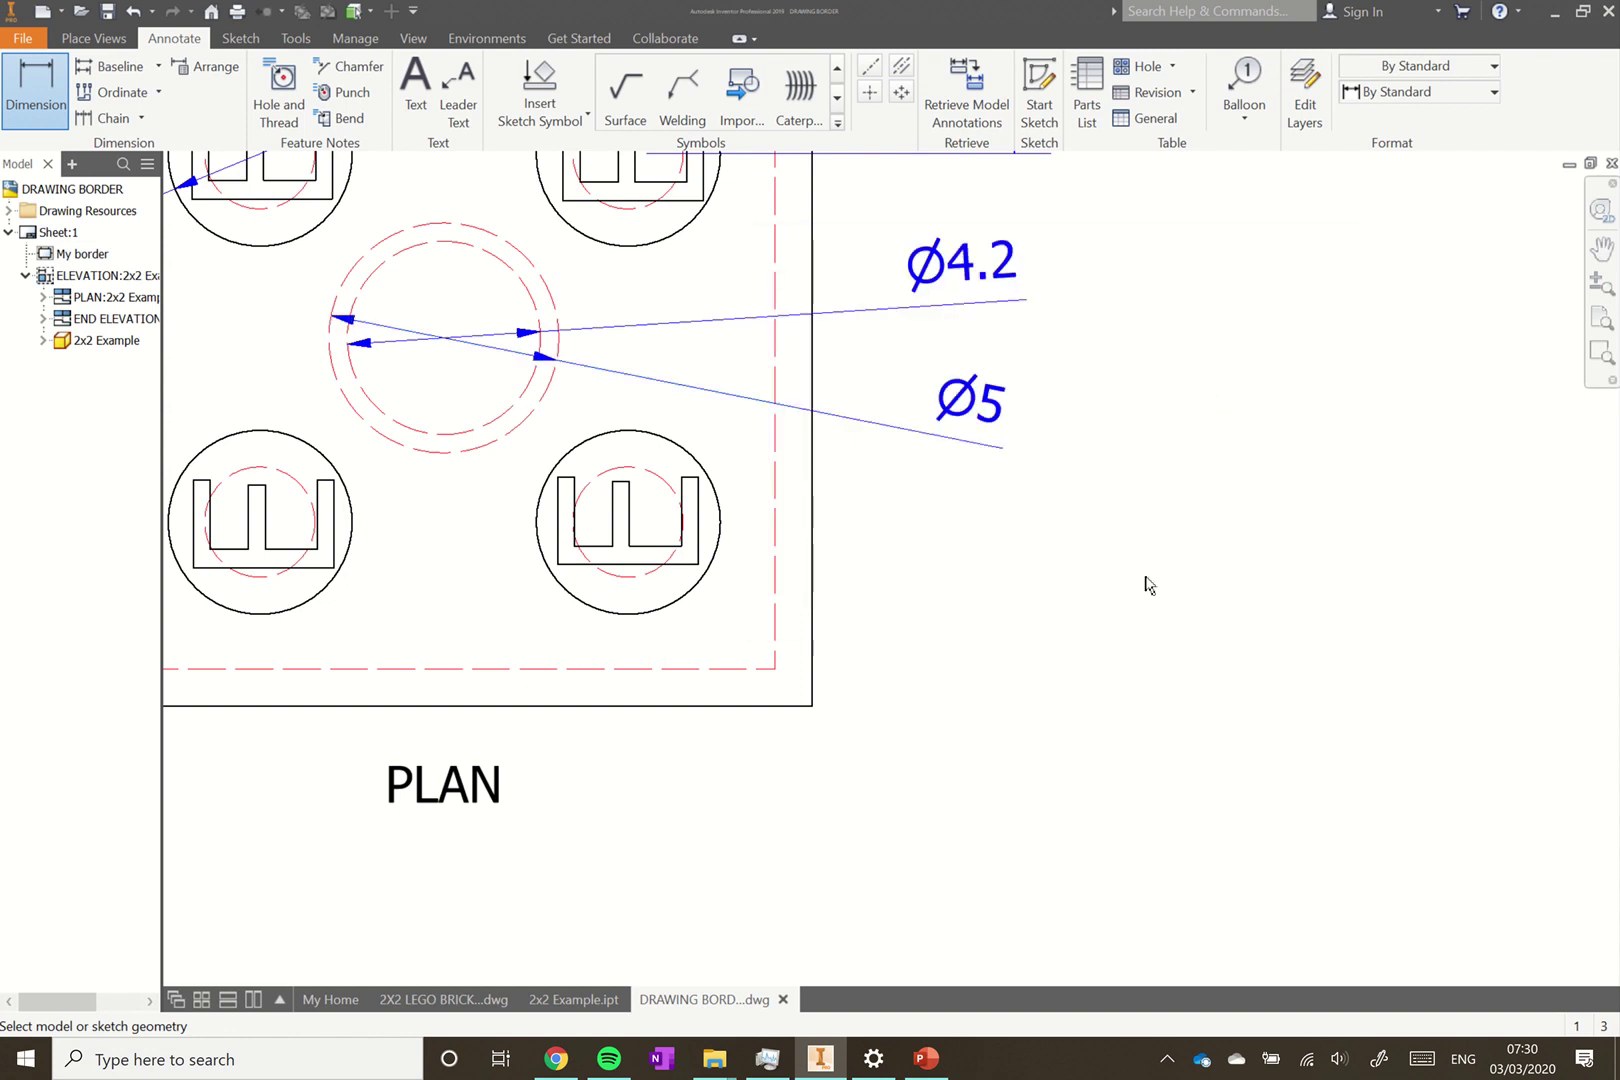
pyautogui.scroll(-3, 1146, 582)
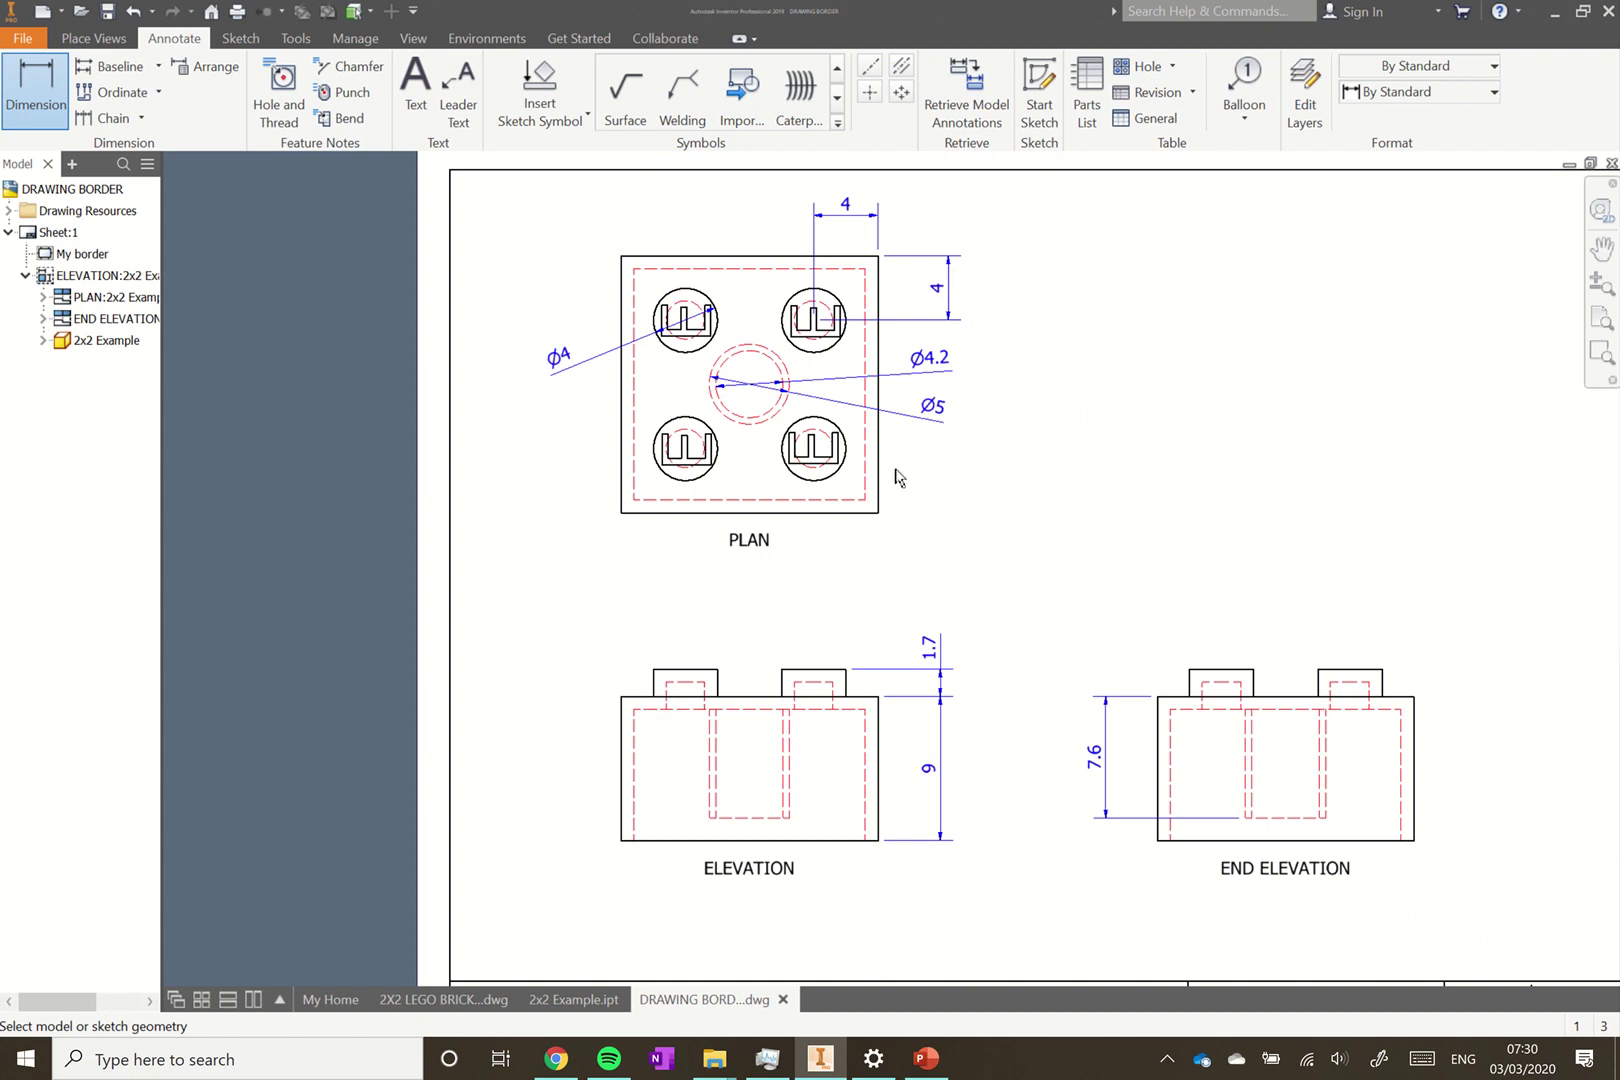
pyautogui.scroll(-3, 599, 524)
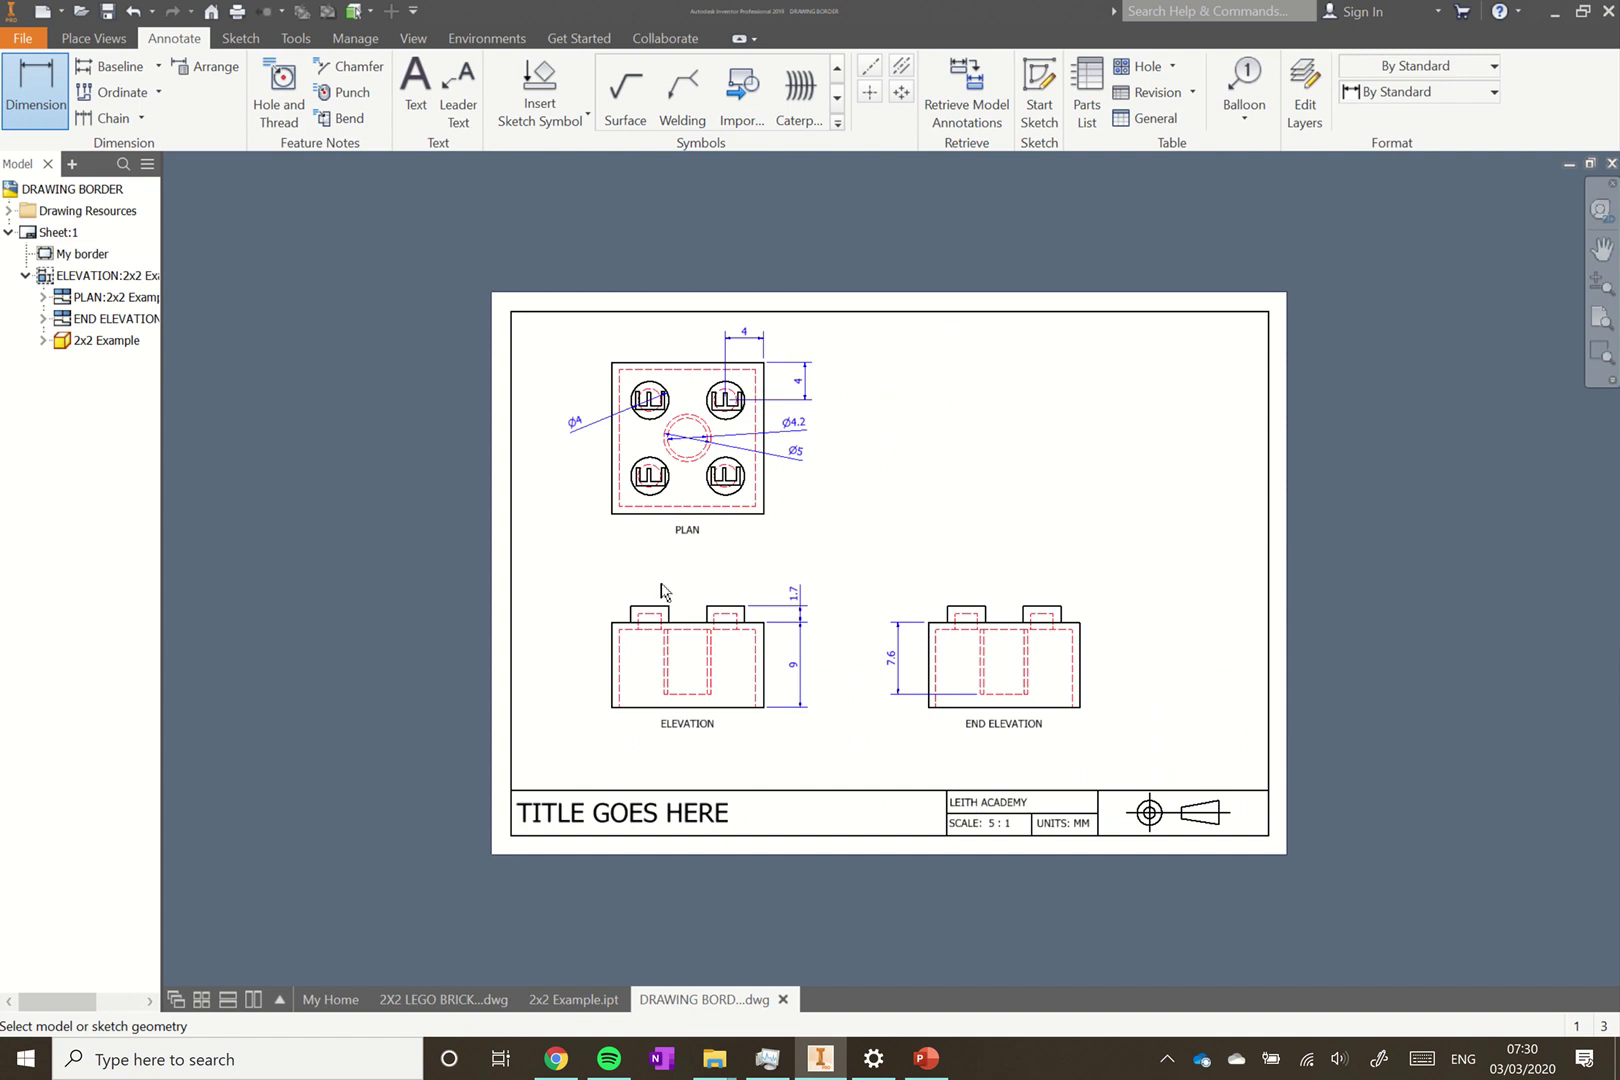
pyautogui.press('Escape')
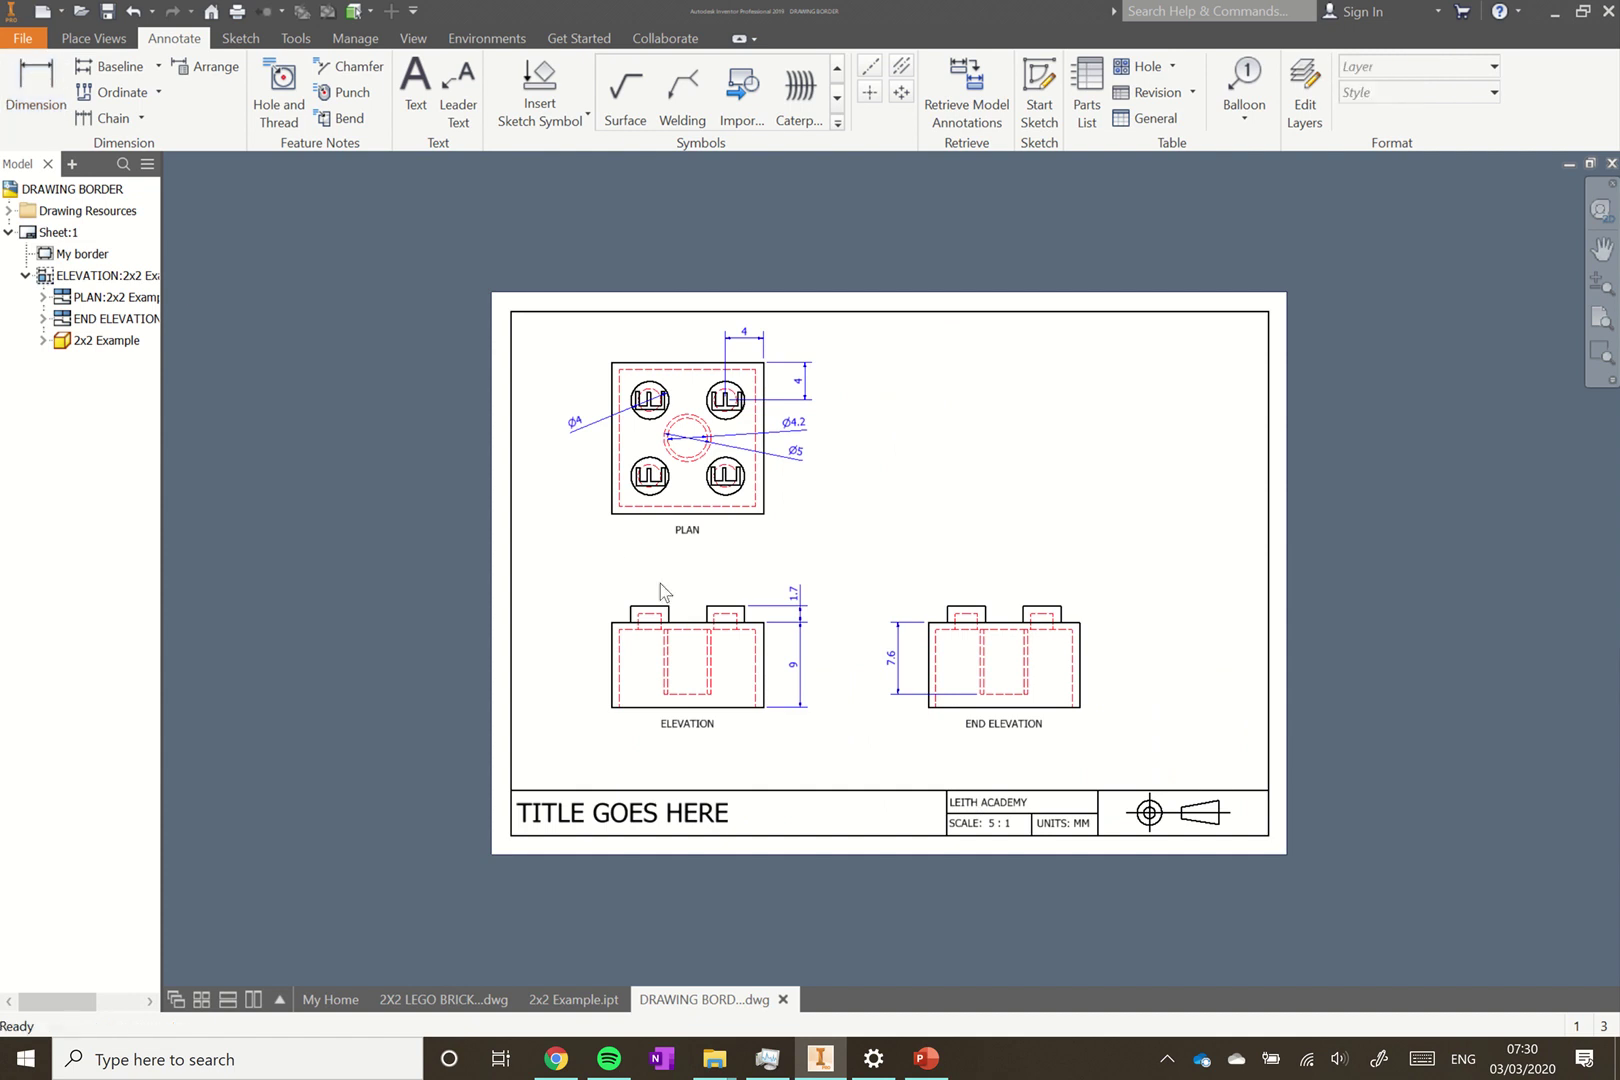
# - Create a projected isometric view from the ELEVATION view in the empty area above the END ELEVATION
pyautogui.click(90, 39)
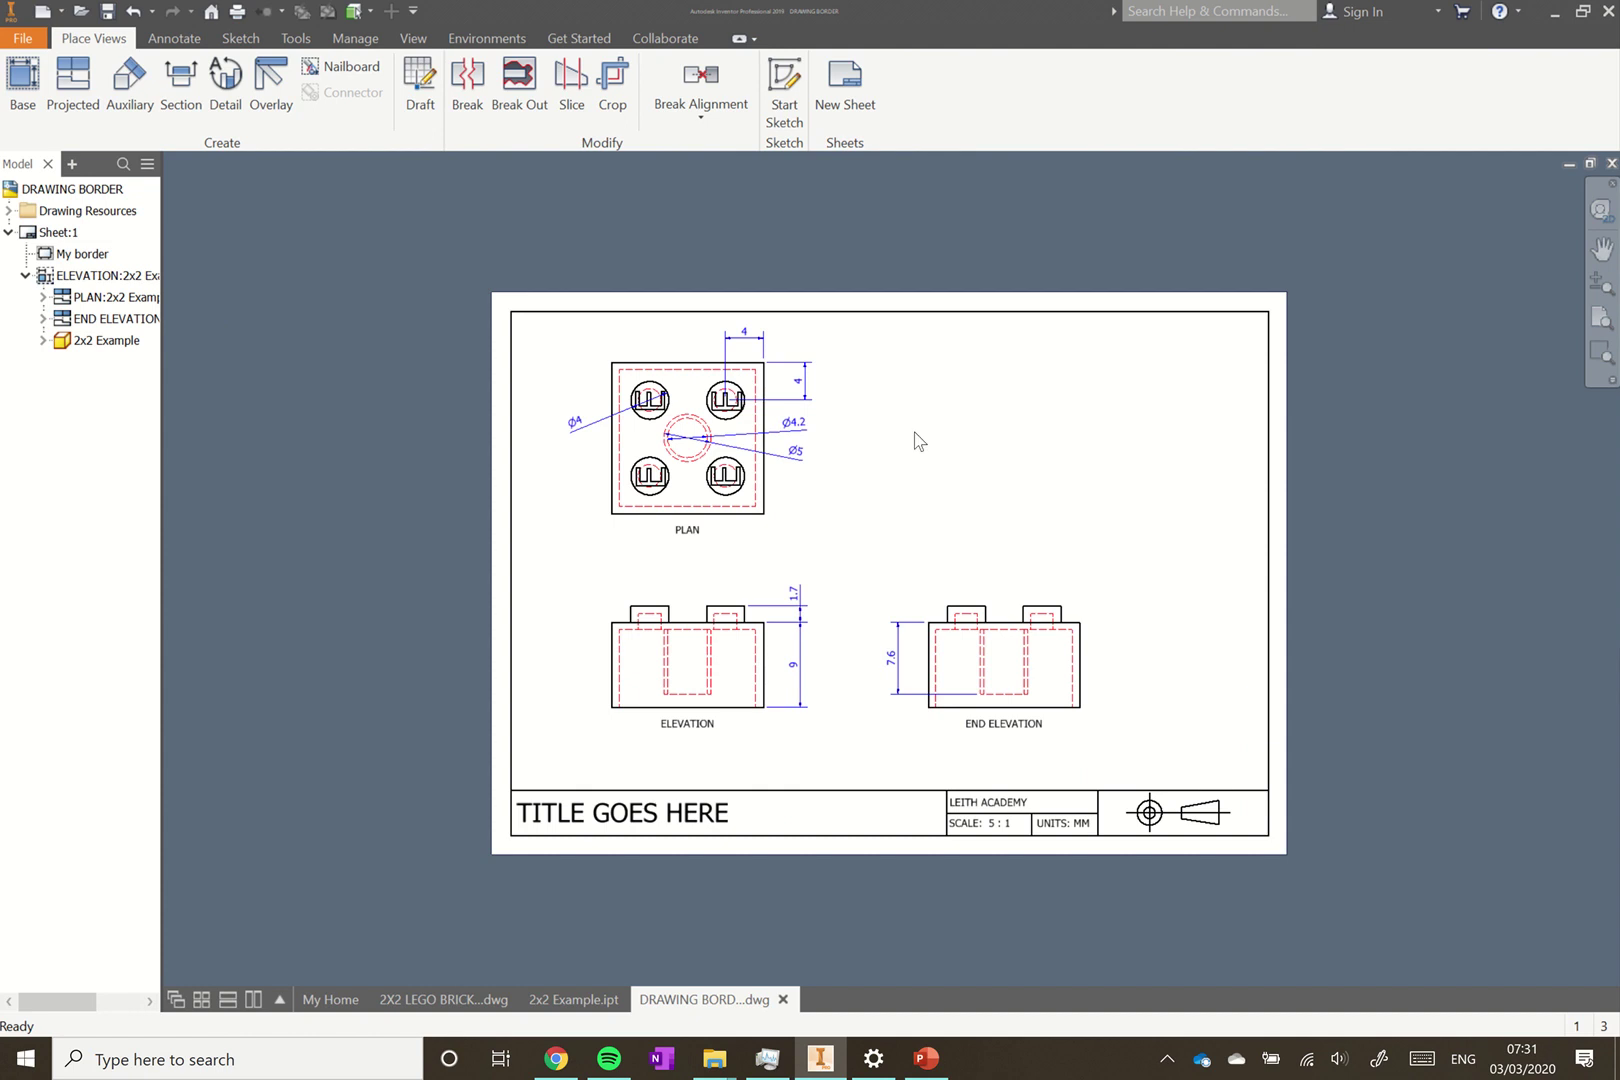
pyautogui.click(91, 95)
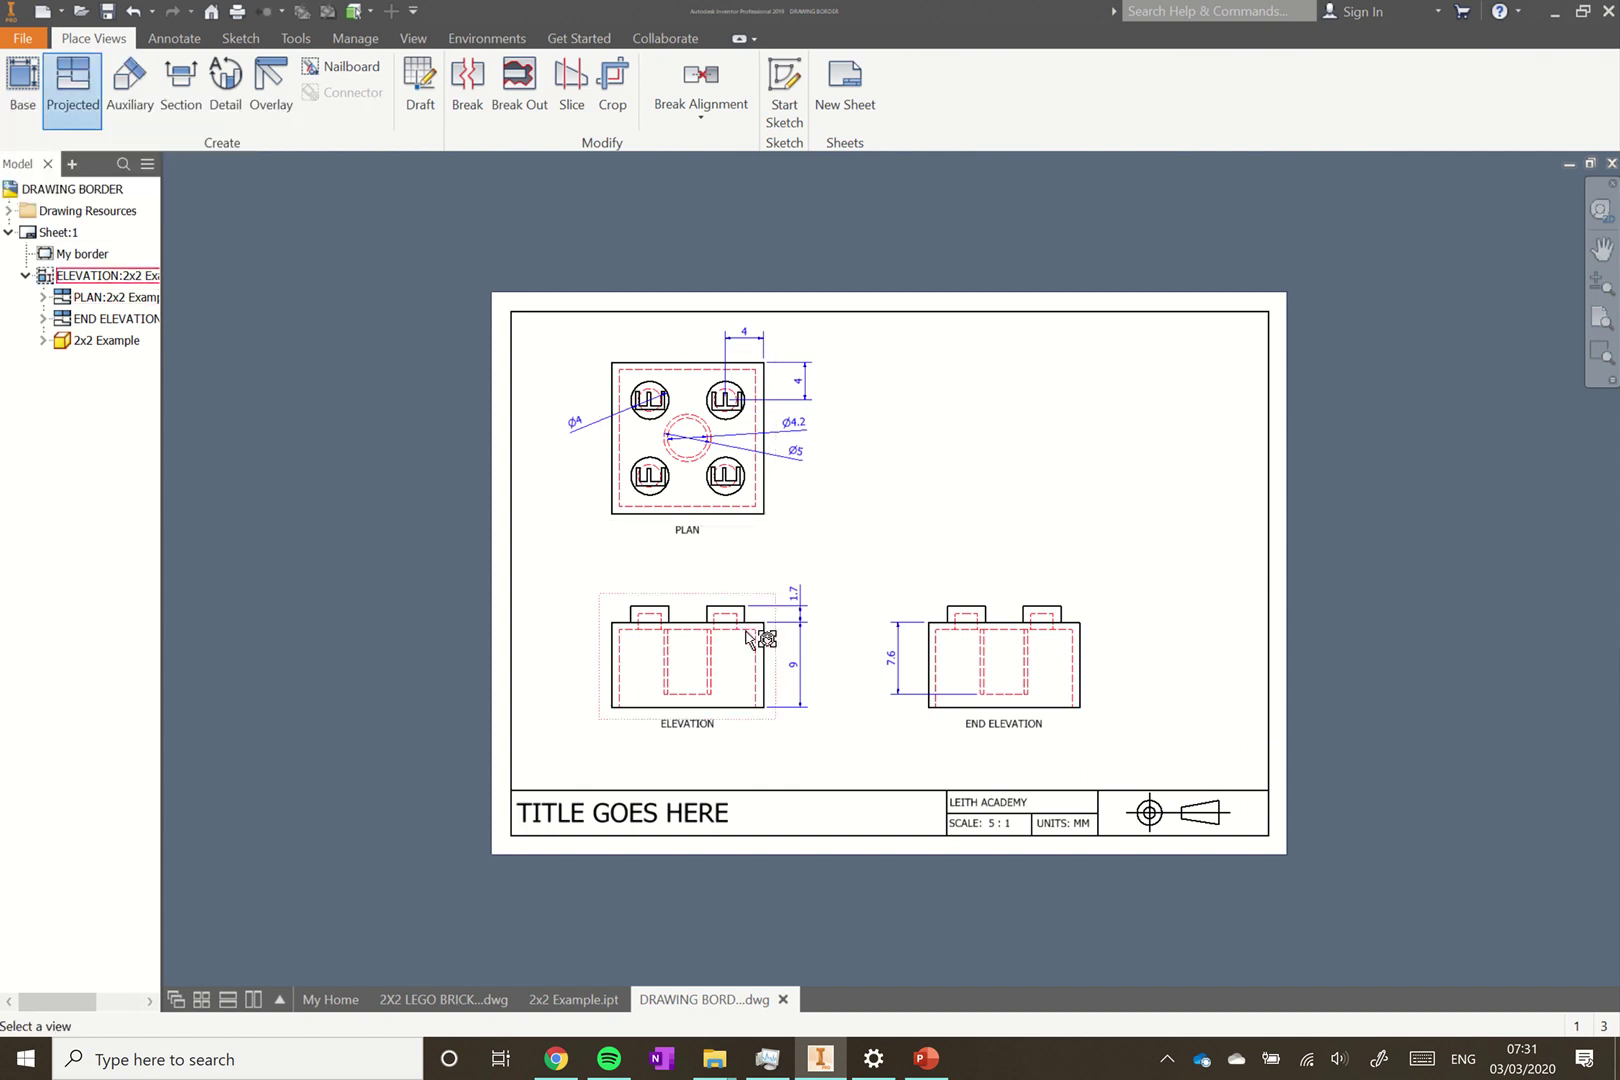
pyautogui.click(750, 625)
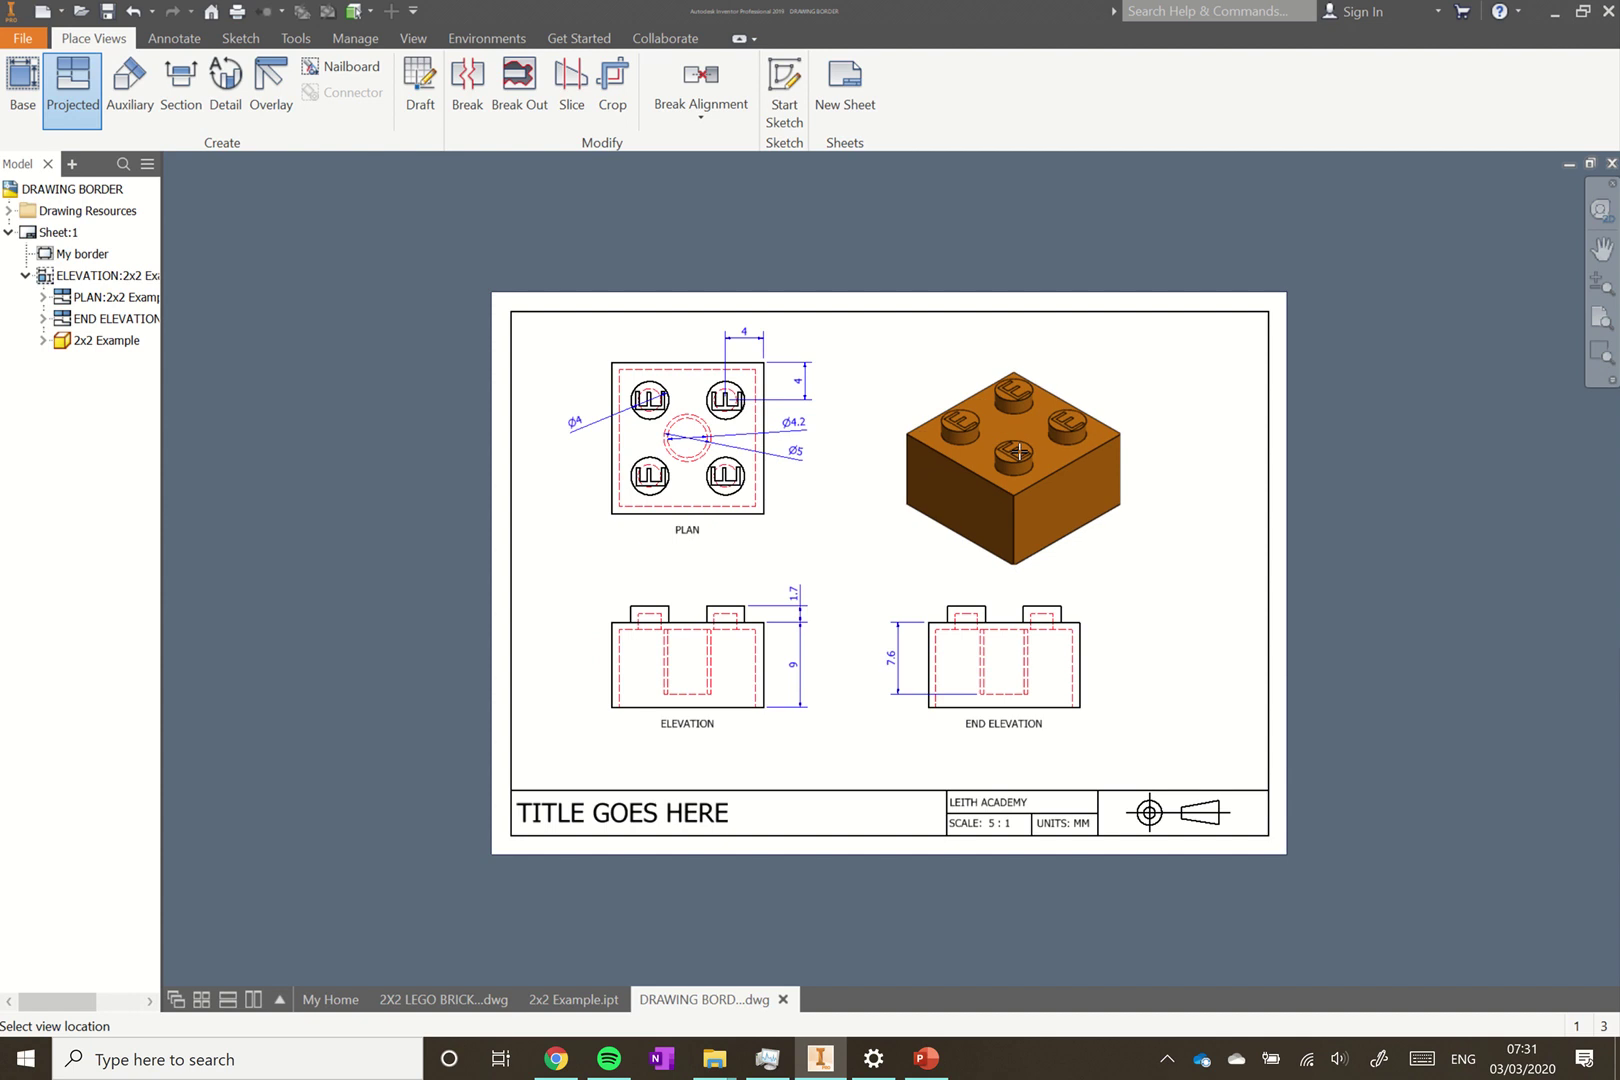
pyautogui.click(1024, 435)
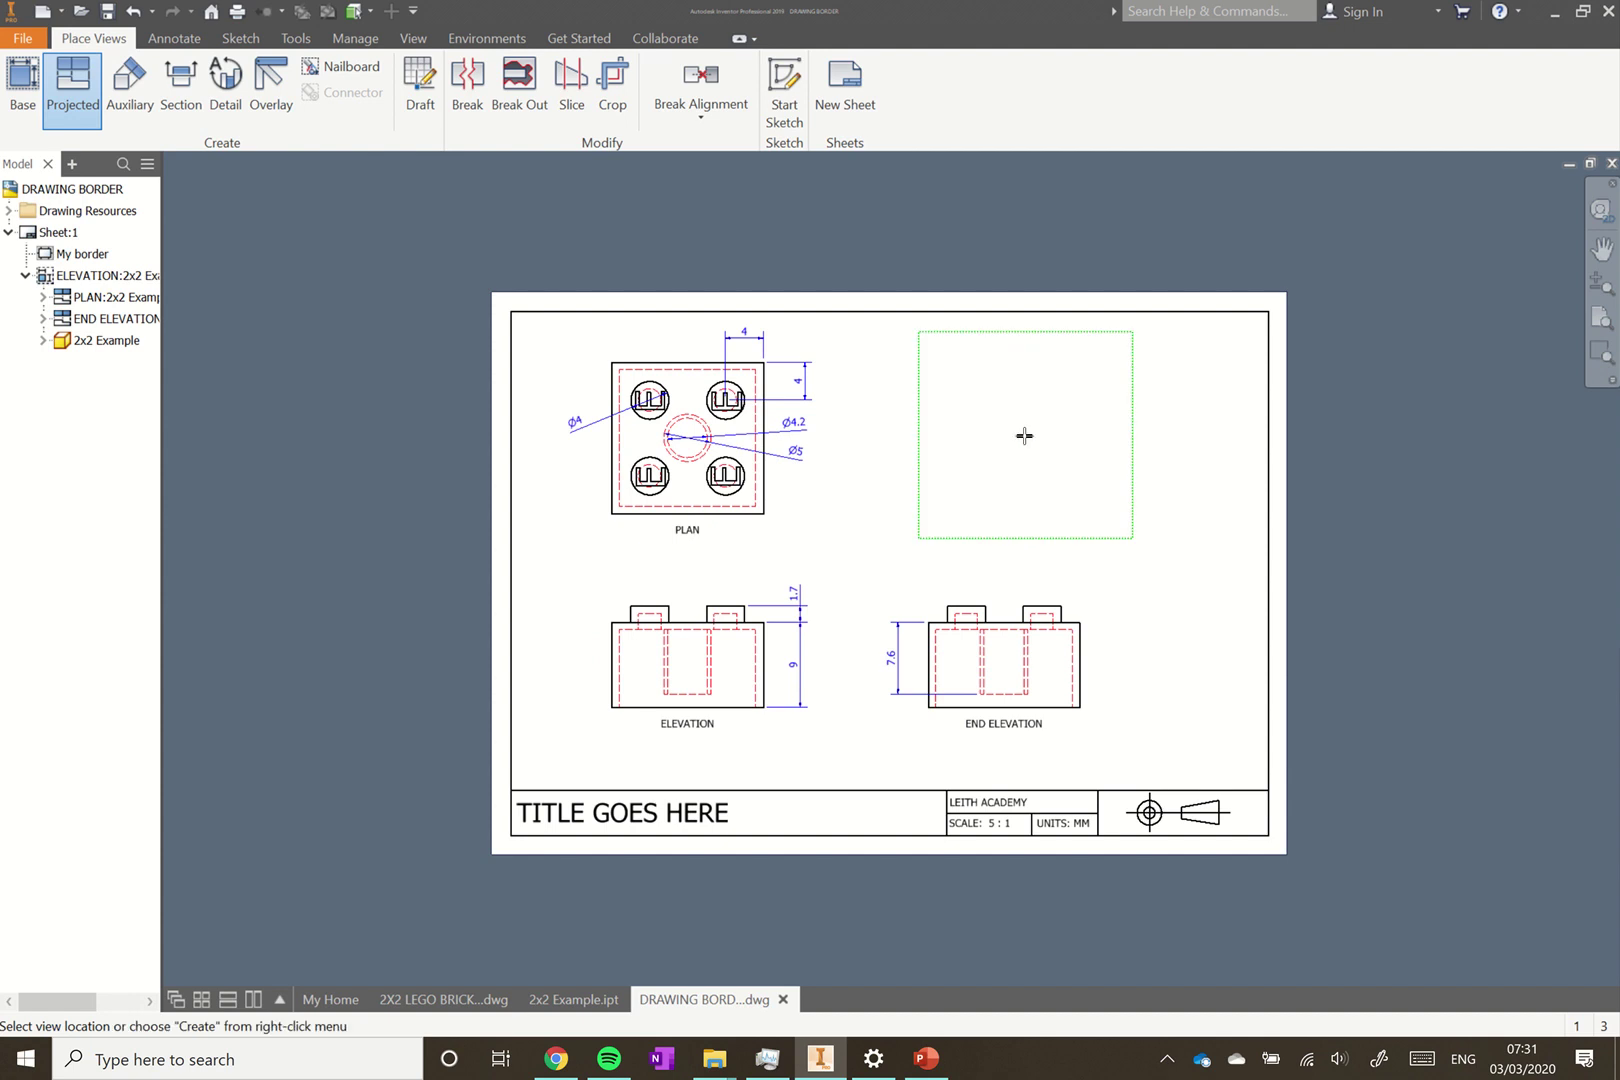
pyautogui.rightClick(1024, 435)
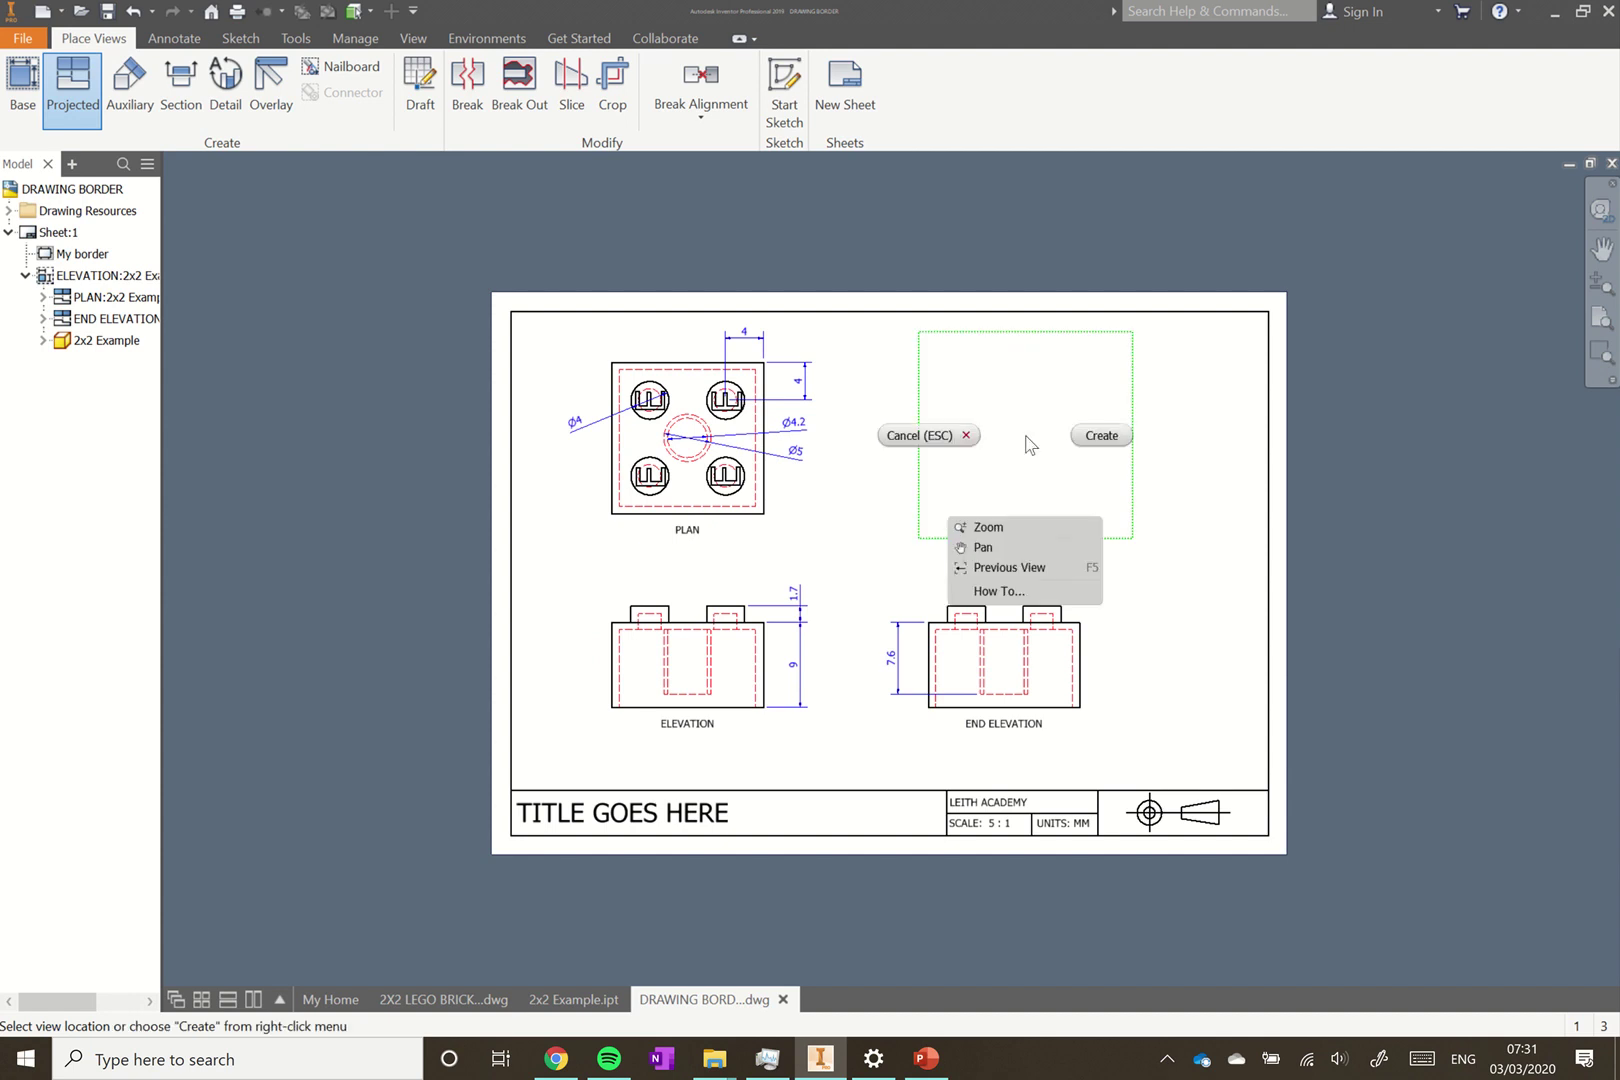
pyautogui.click(1100, 437)
# - Change the label of the new projected pictorial view to ISOMETERIC
pyautogui.scroll(-3, 1150, 557)
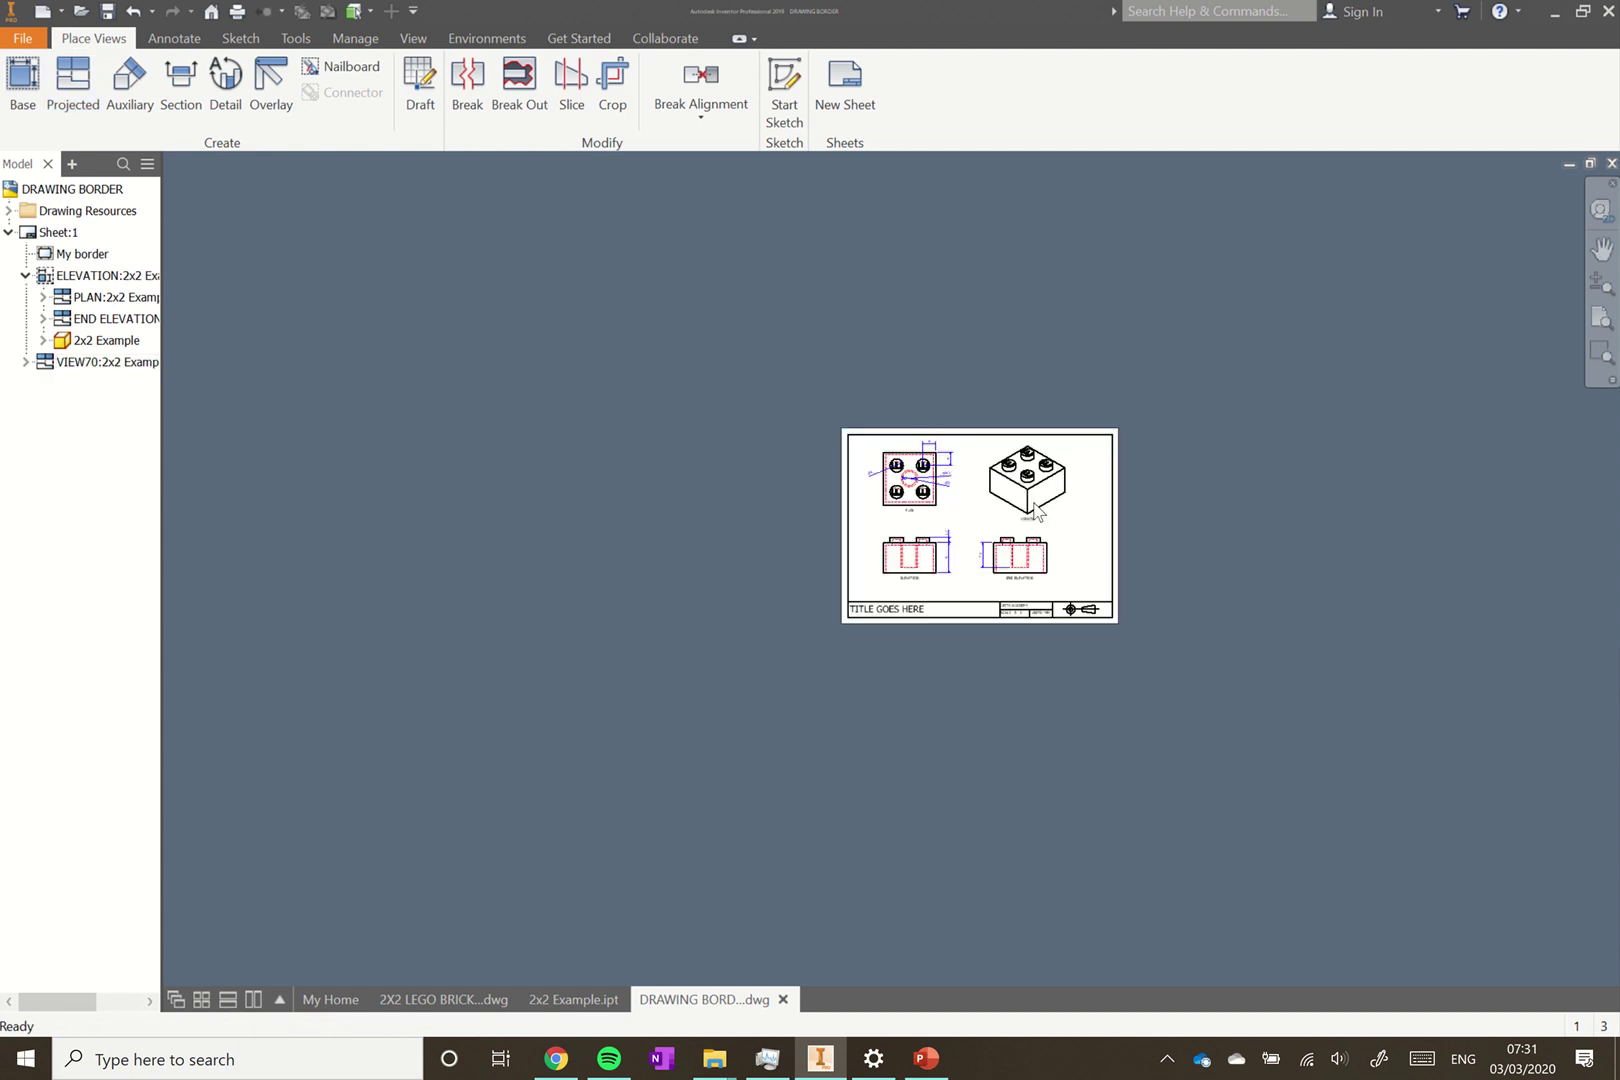
pyautogui.scroll(6, 1056, 532)
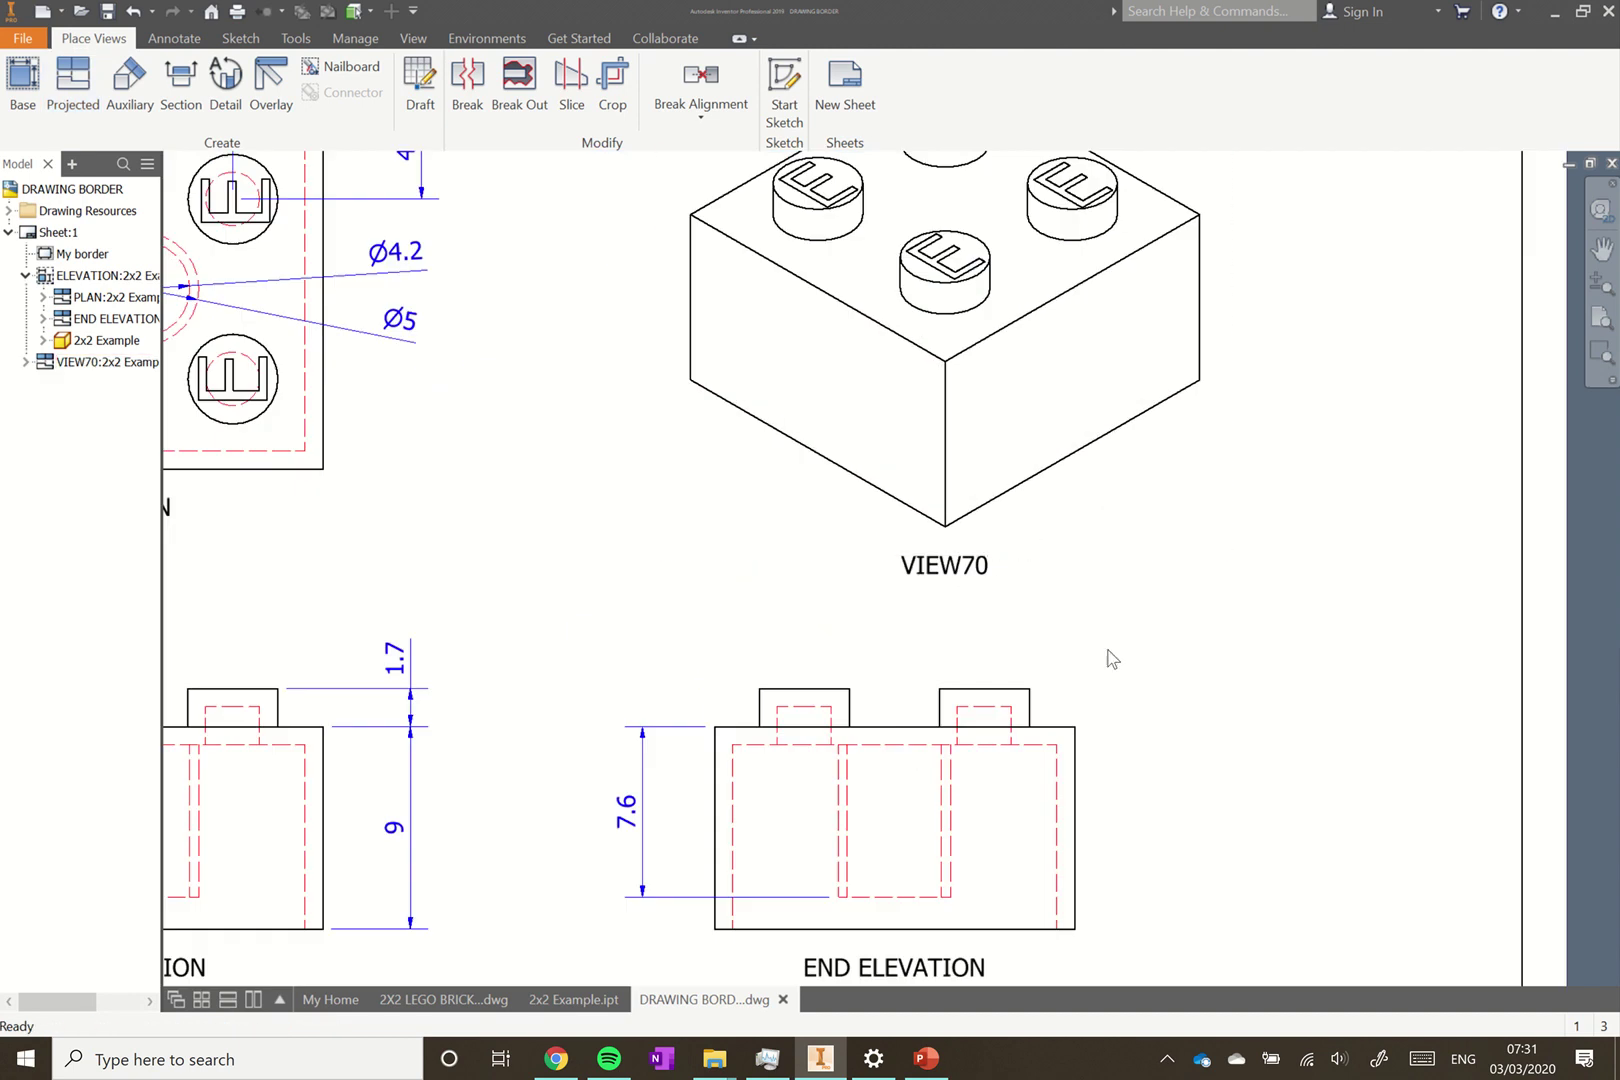
pyautogui.press('Home')
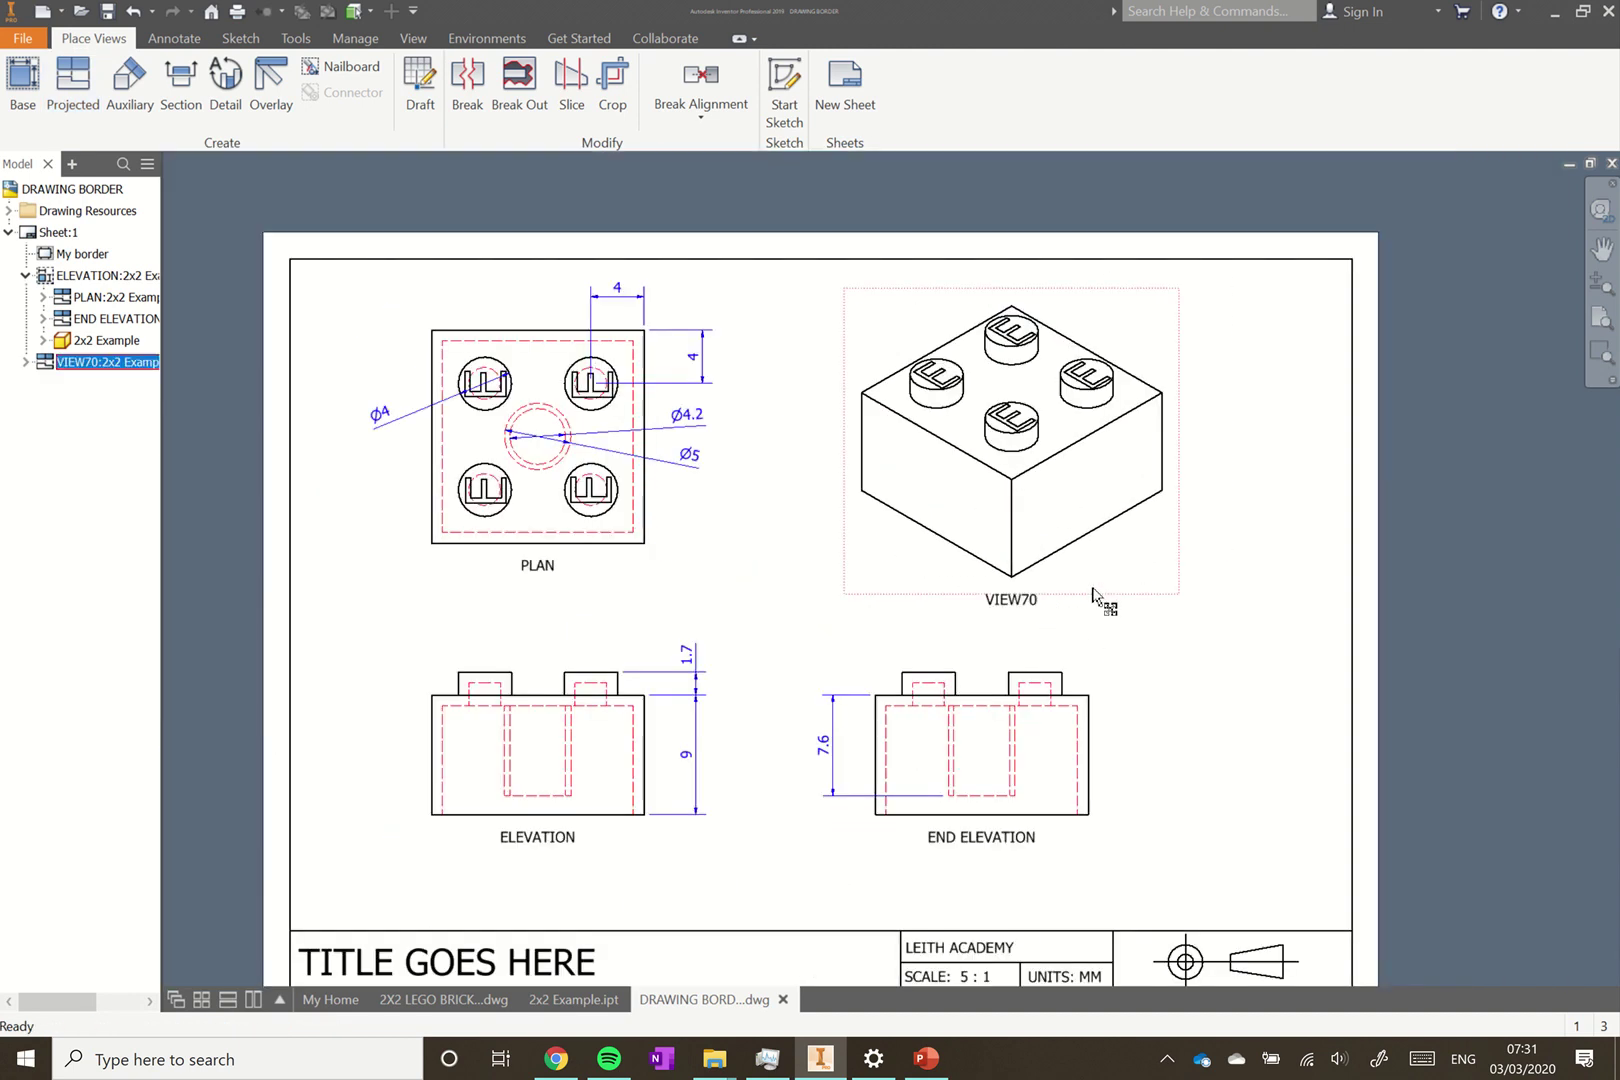
pyautogui.doubleClick(1084, 597)
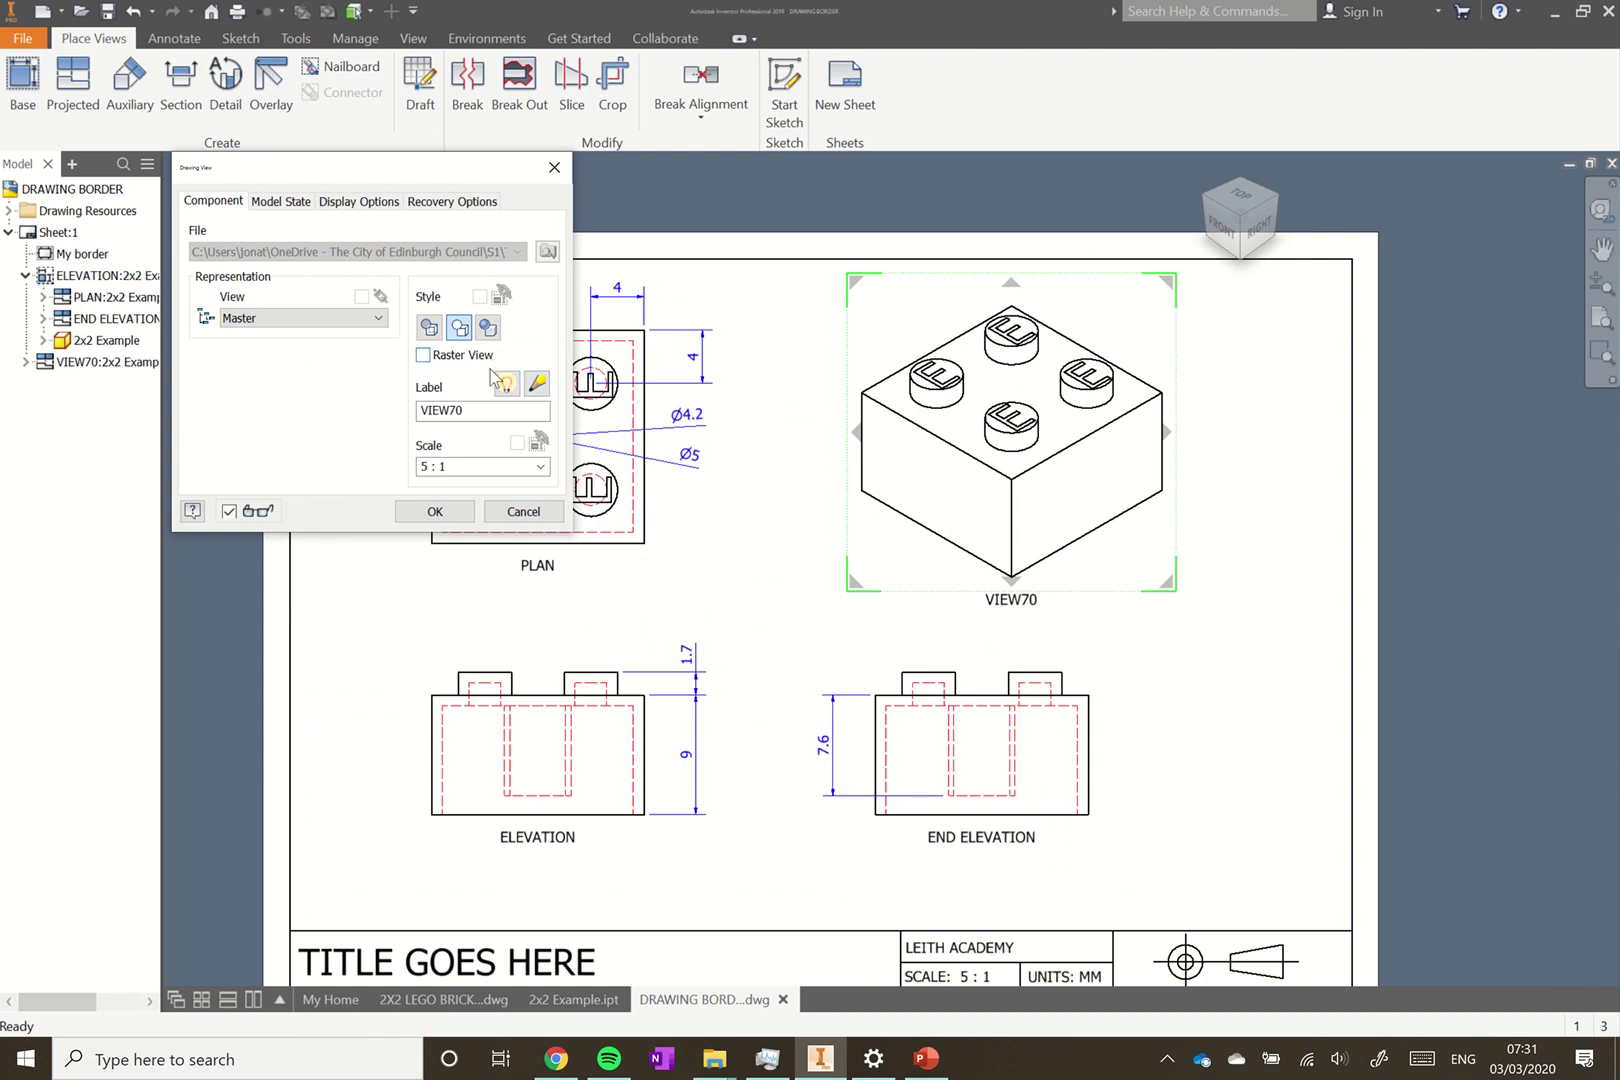
pyautogui.doubleClick(497, 411)
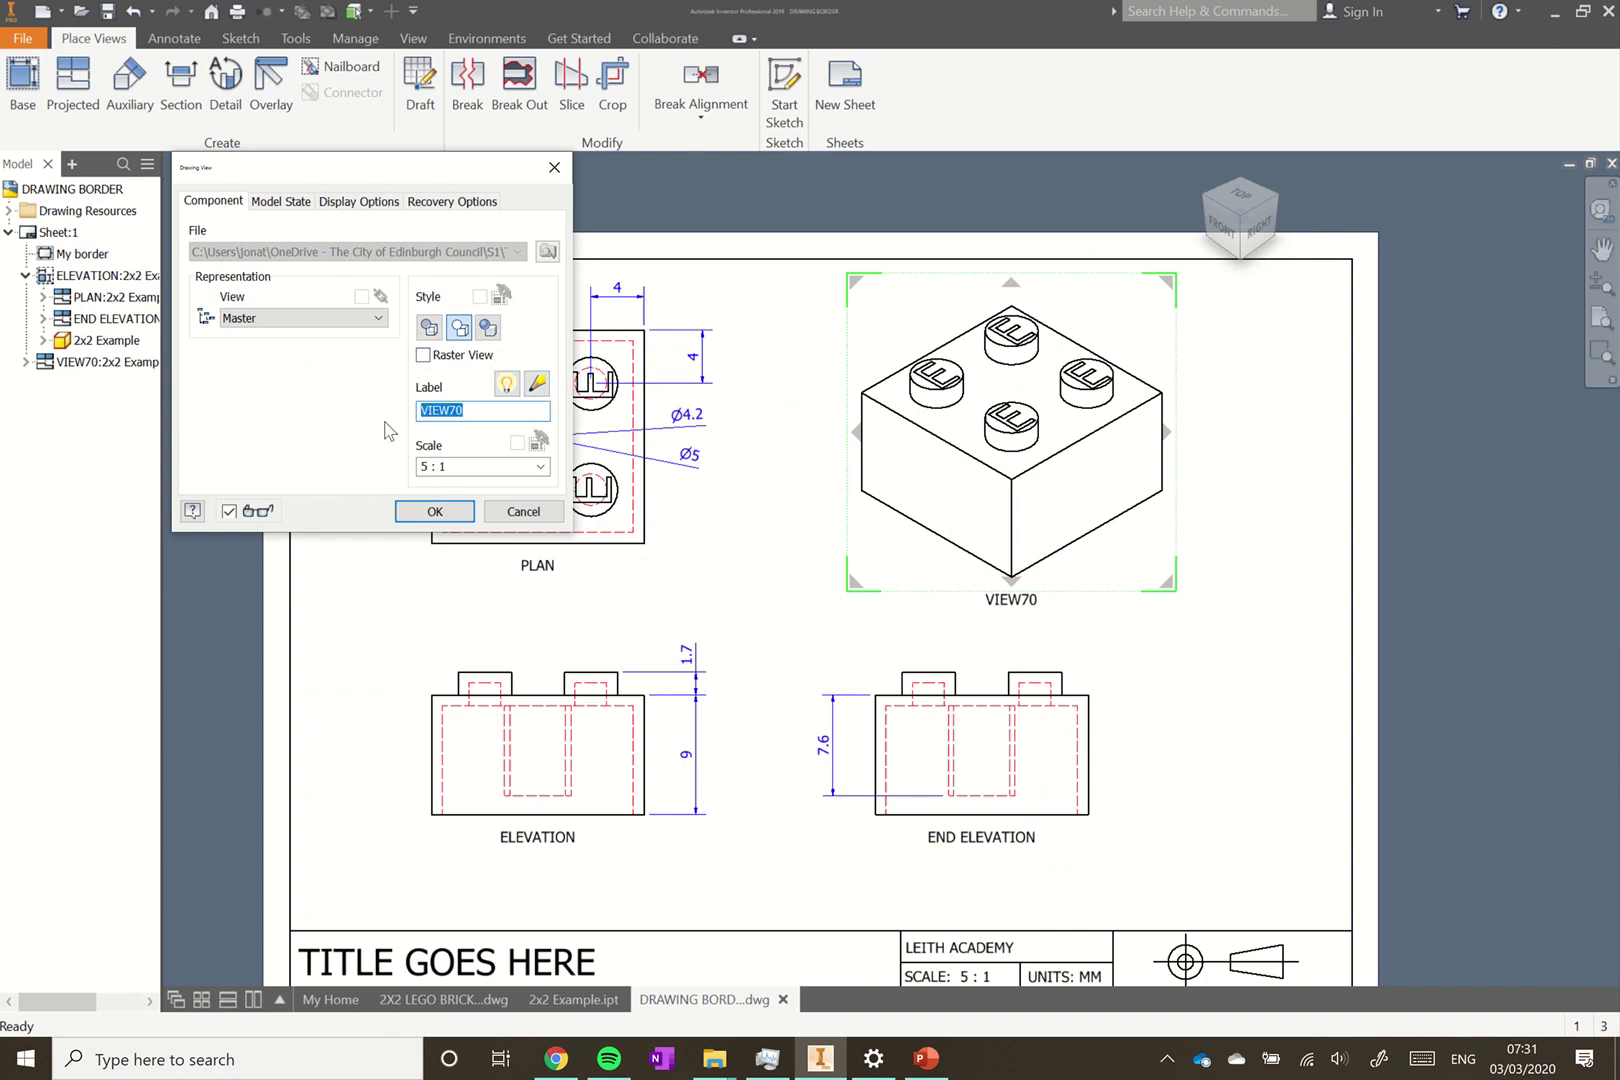
pyautogui.write('iso')
pyautogui.click(404, 513)
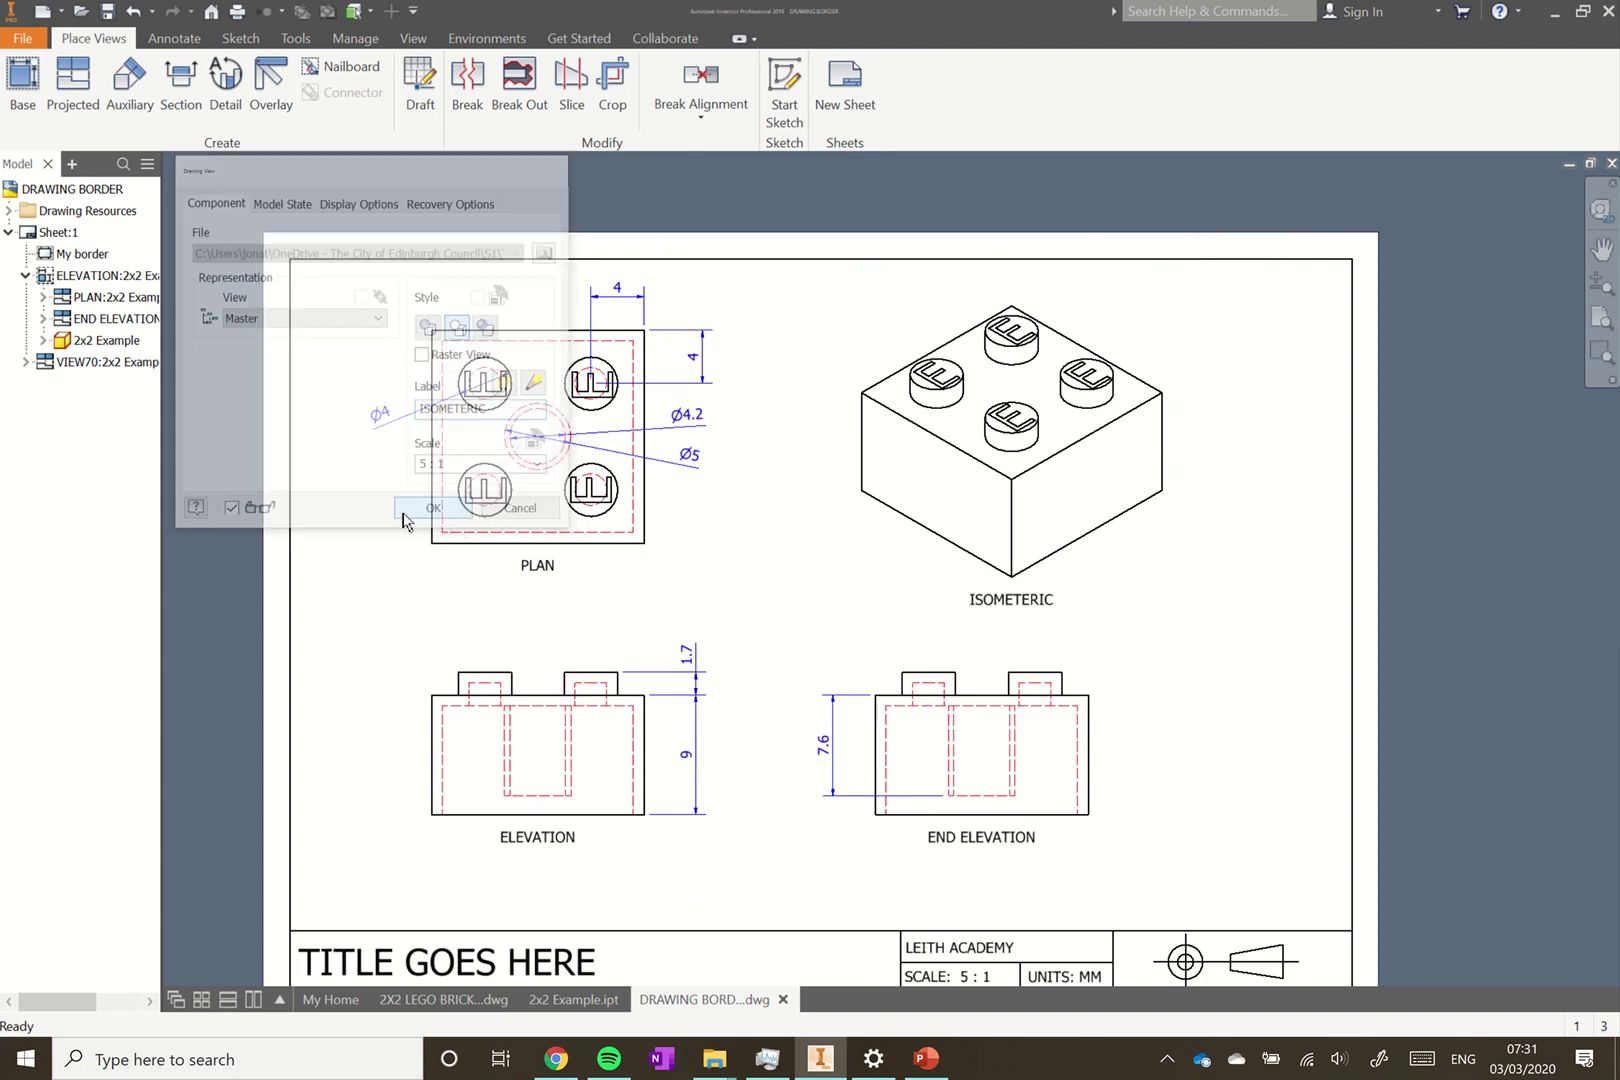
# - Set the ISOMETERIC view's style to shaded and move the view towards the upper-right corner of the drawing border
pyautogui.doubleClick(910, 325)
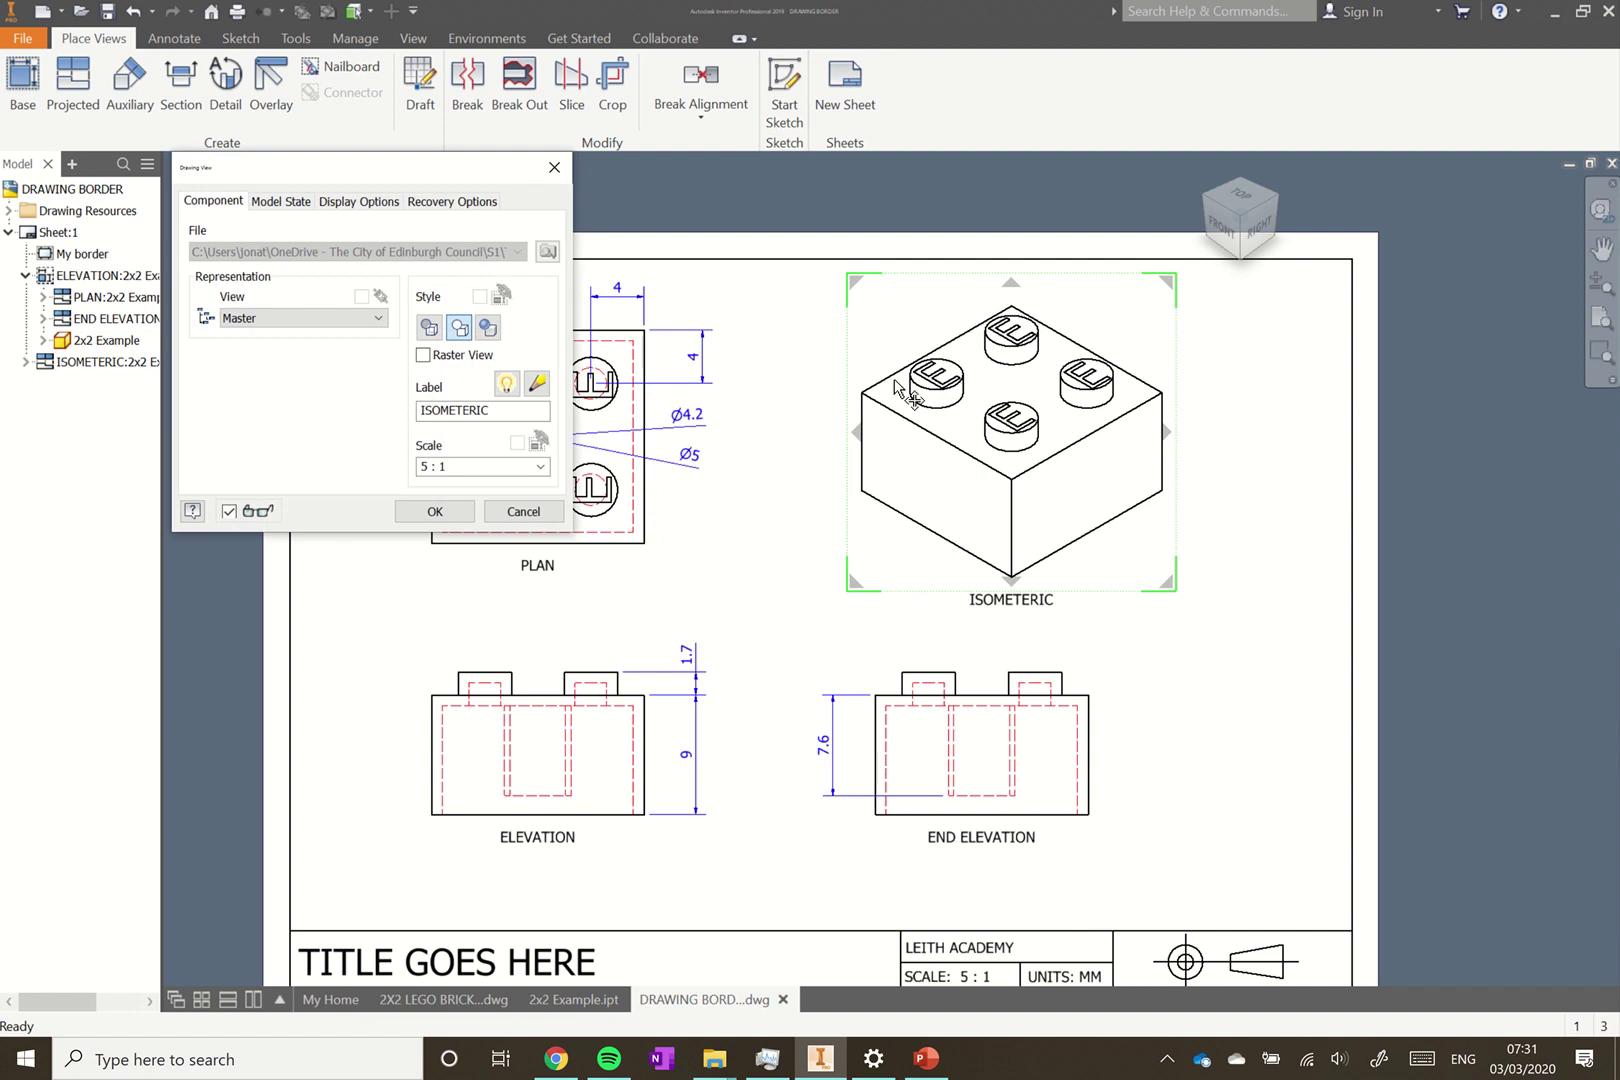
pyautogui.click(488, 327)
pyautogui.click(440, 511)
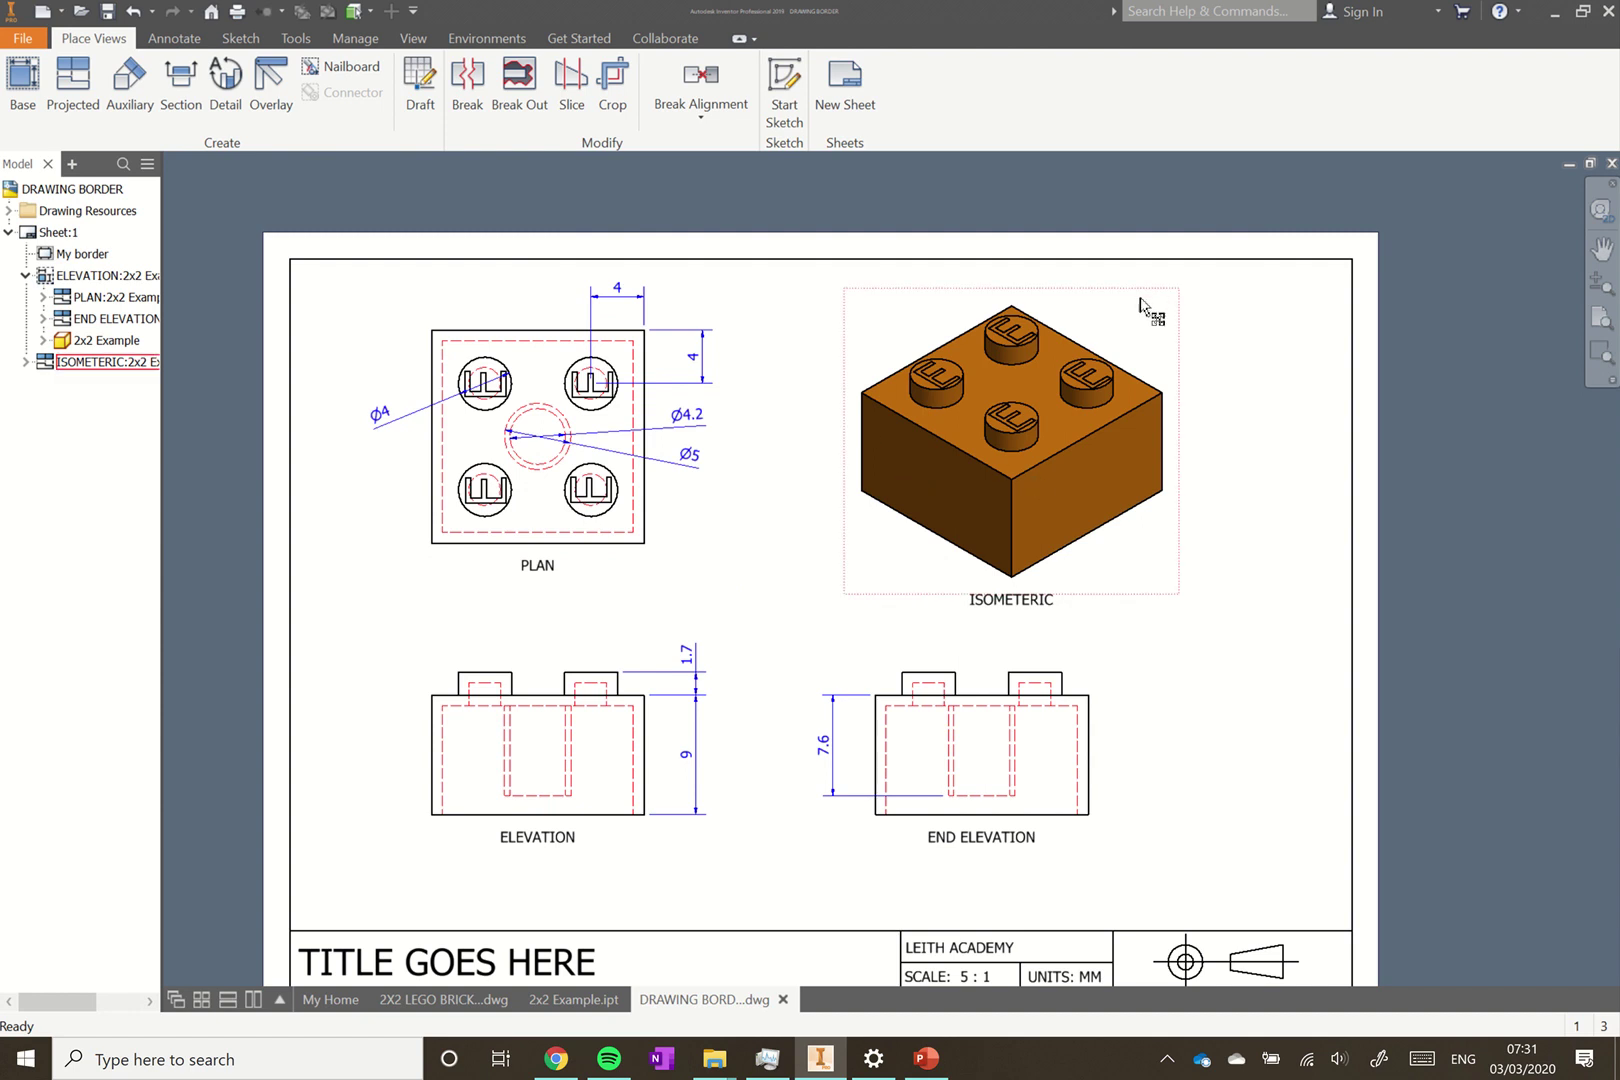
pyautogui.moveTo(1150, 304)
pyautogui.mouseDown()
pyautogui.moveTo(1287, 282)
pyautogui.moveTo(1274, 282)
pyautogui.mouseUp()
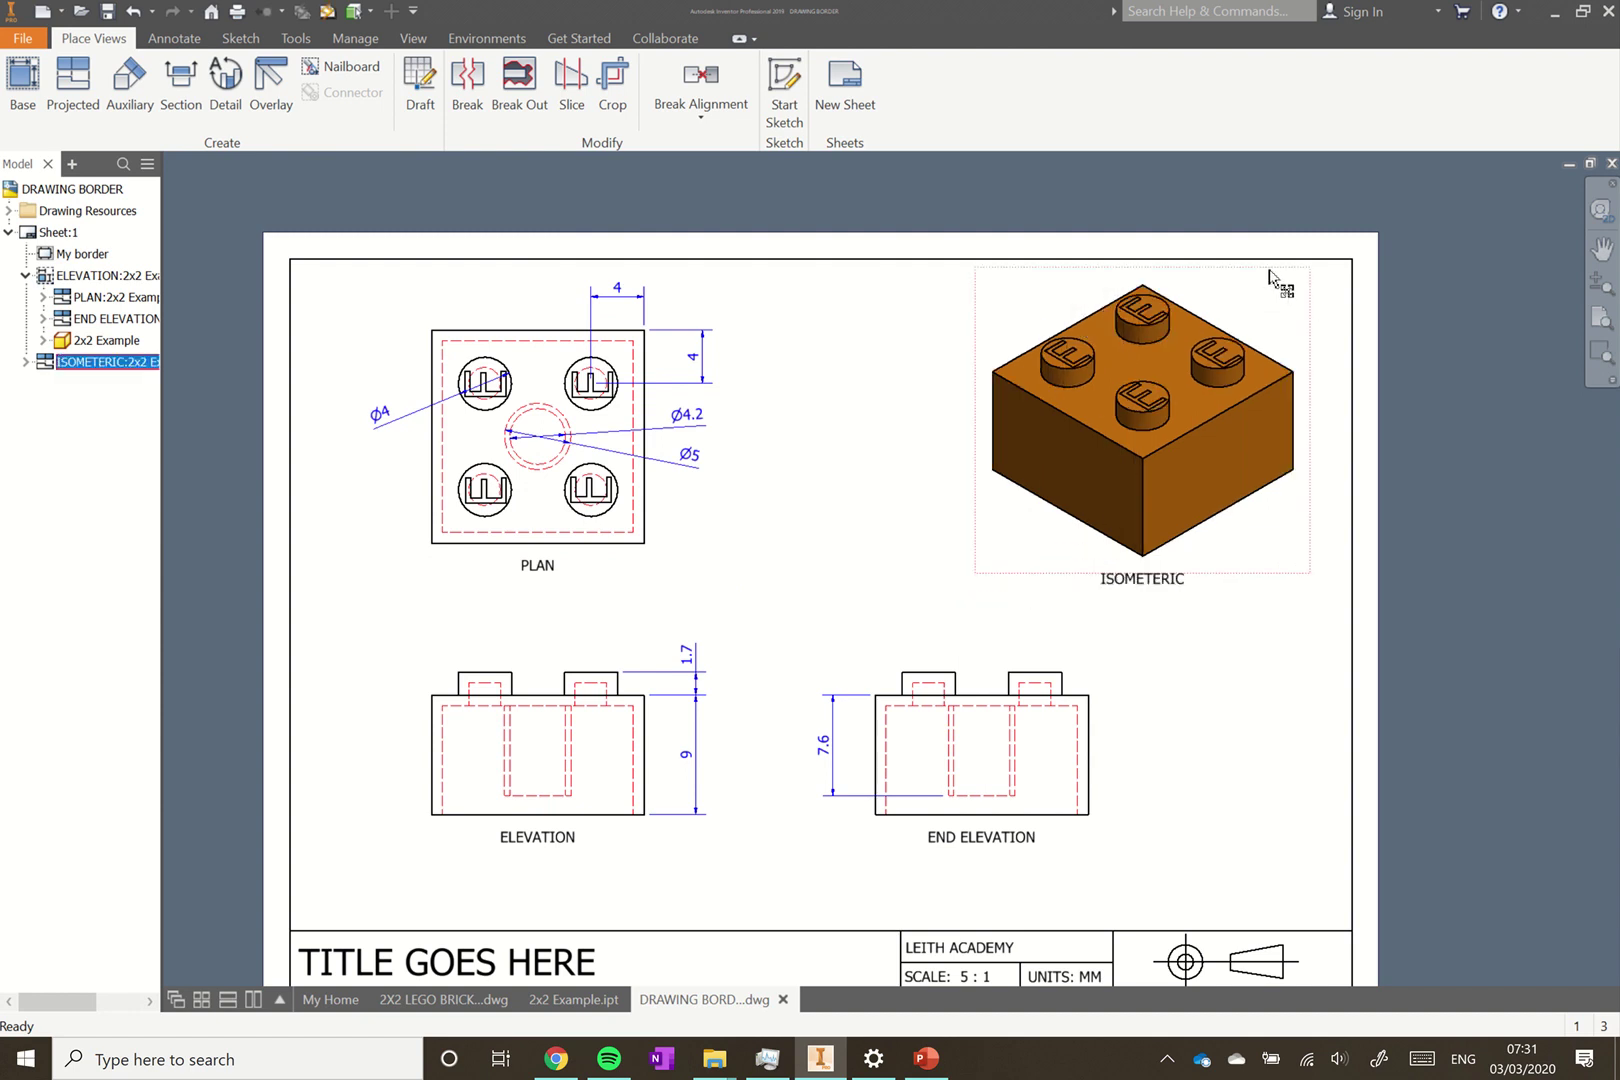
# - Open the definition of My border under Sheet:1 for editing
pyautogui.scroll(-3, 916, 304)
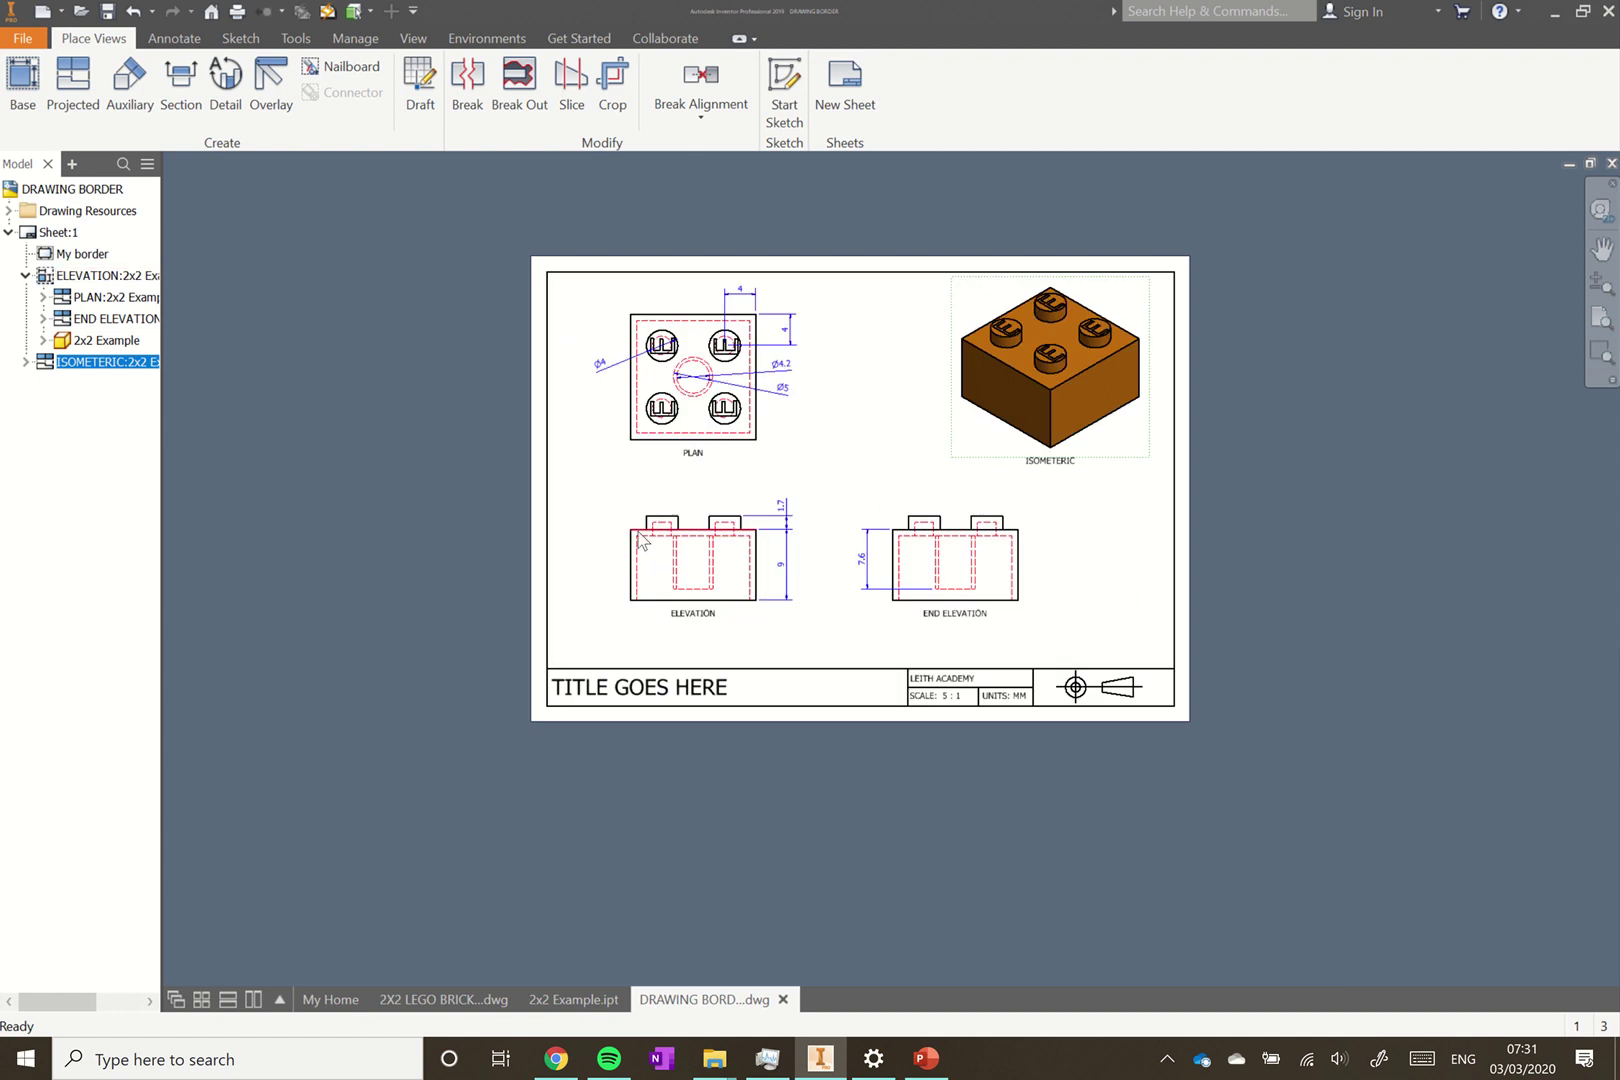
pyautogui.scroll(3, 640, 483)
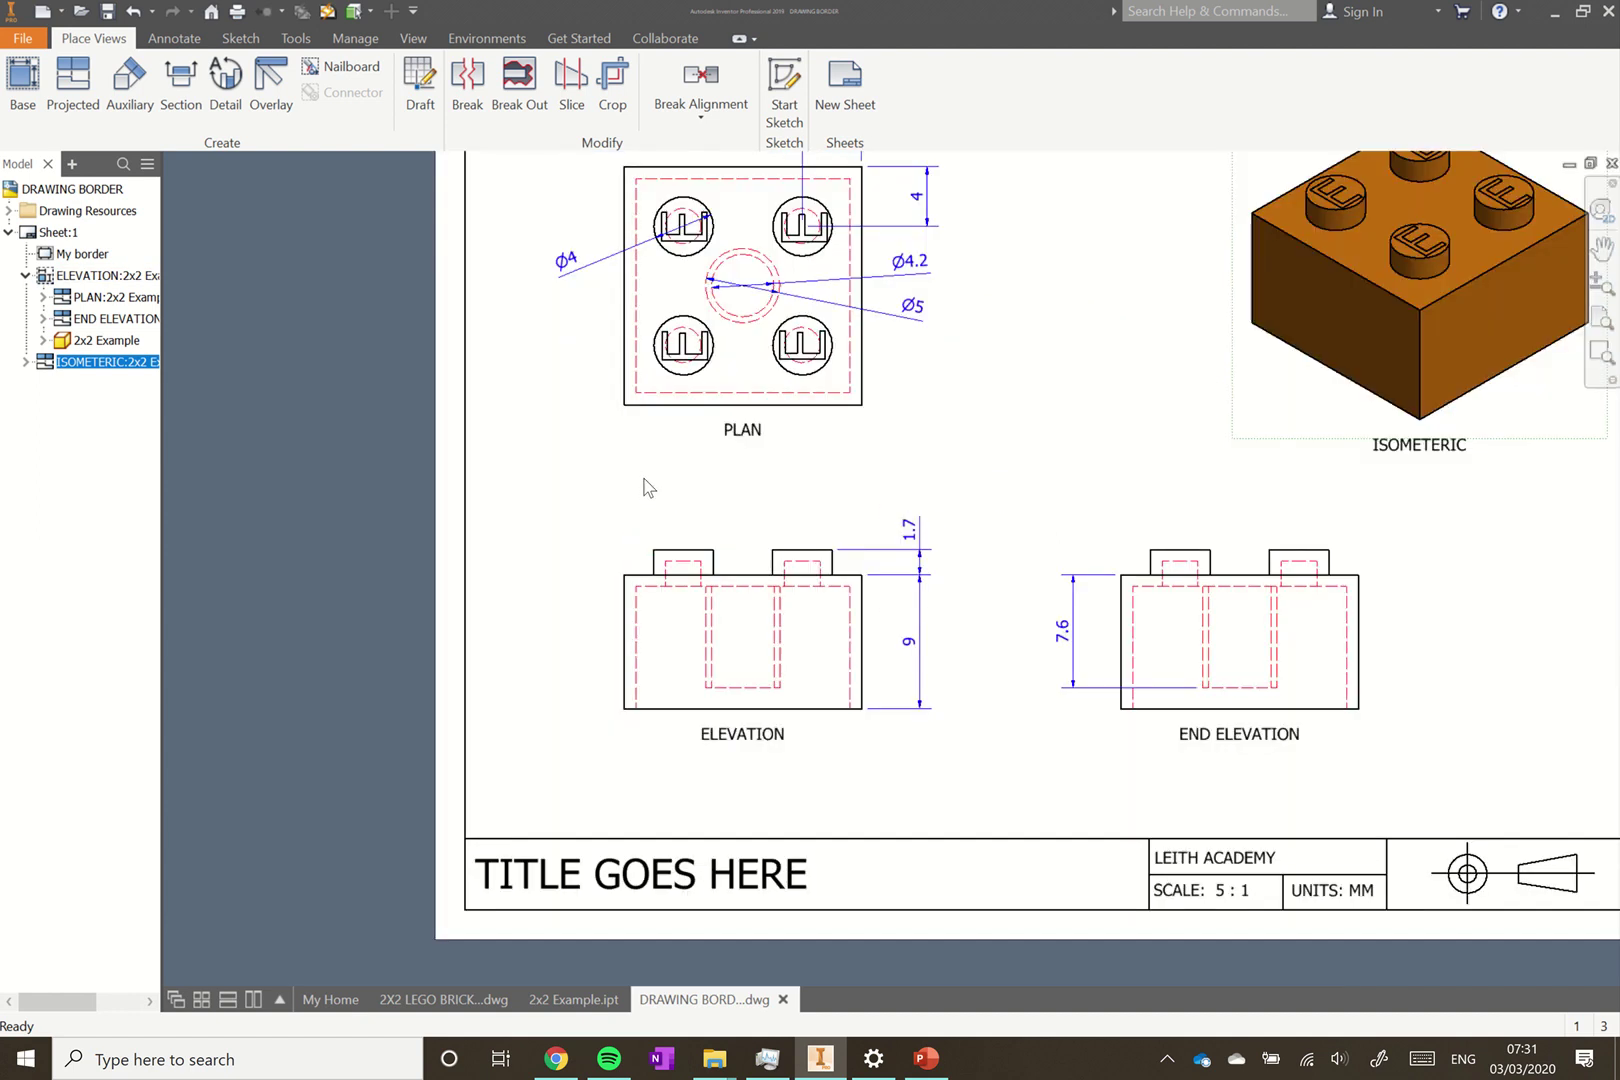
pyautogui.scroll(-3, 645, 486)
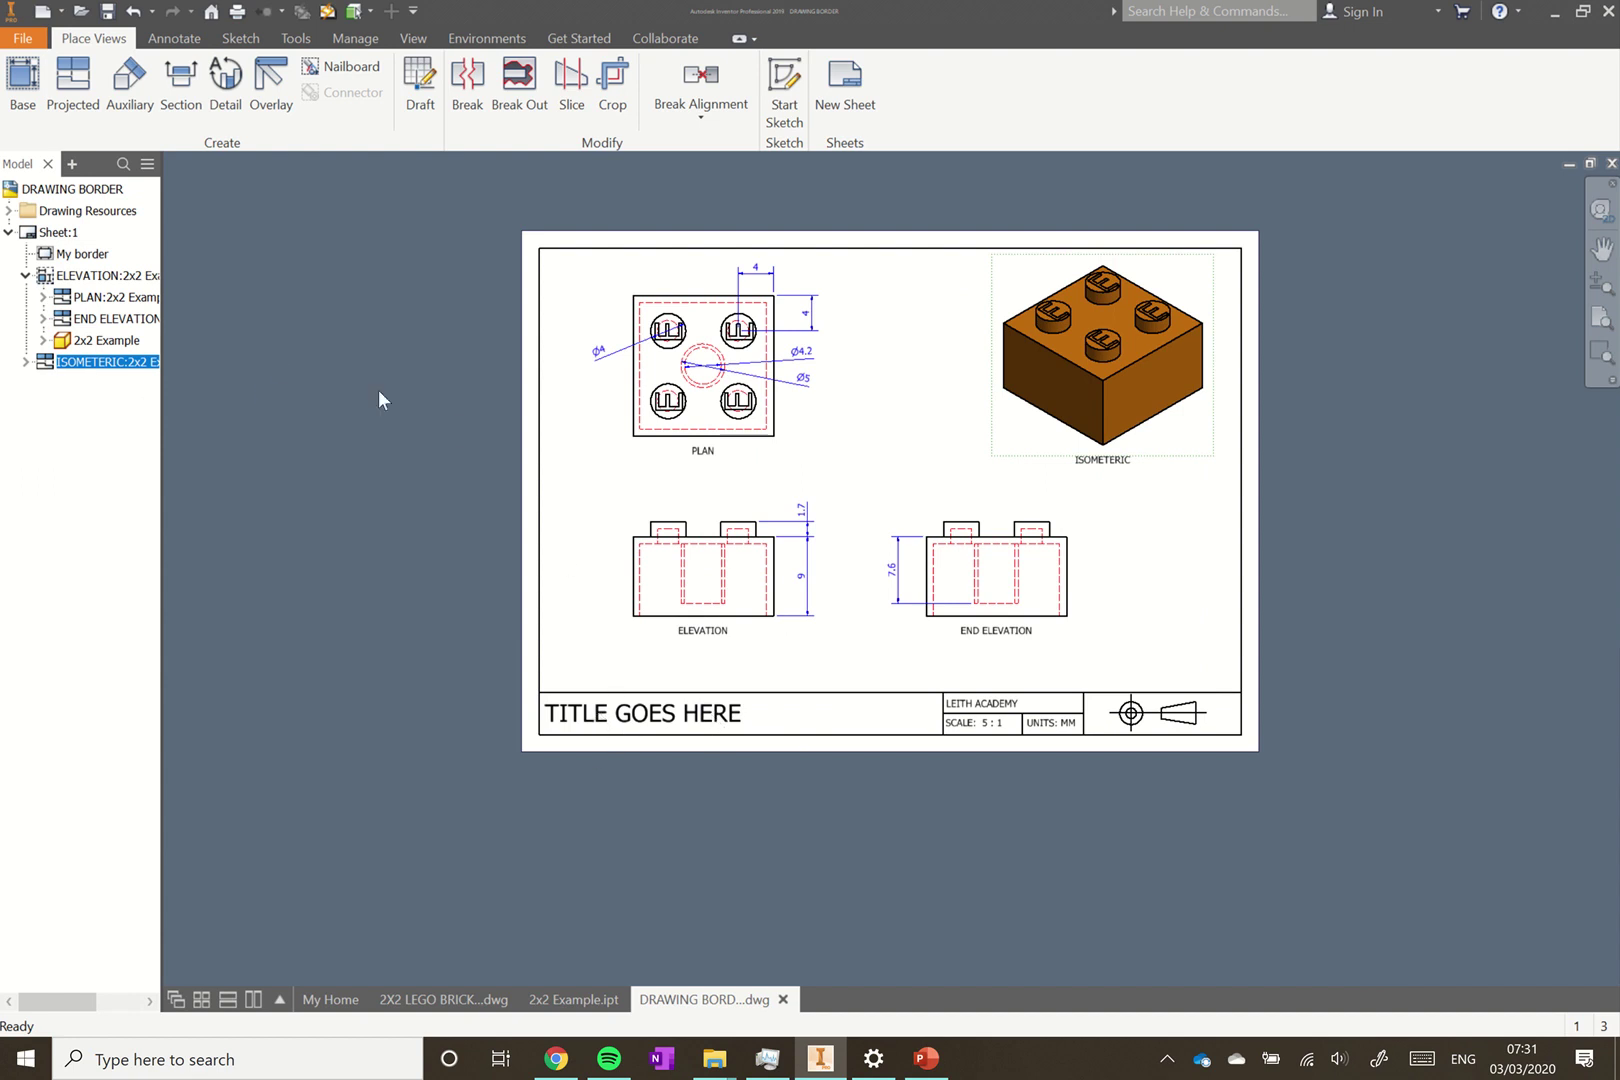
pyautogui.click(8, 232)
pyautogui.click(8, 232)
pyautogui.rightClick(62, 256)
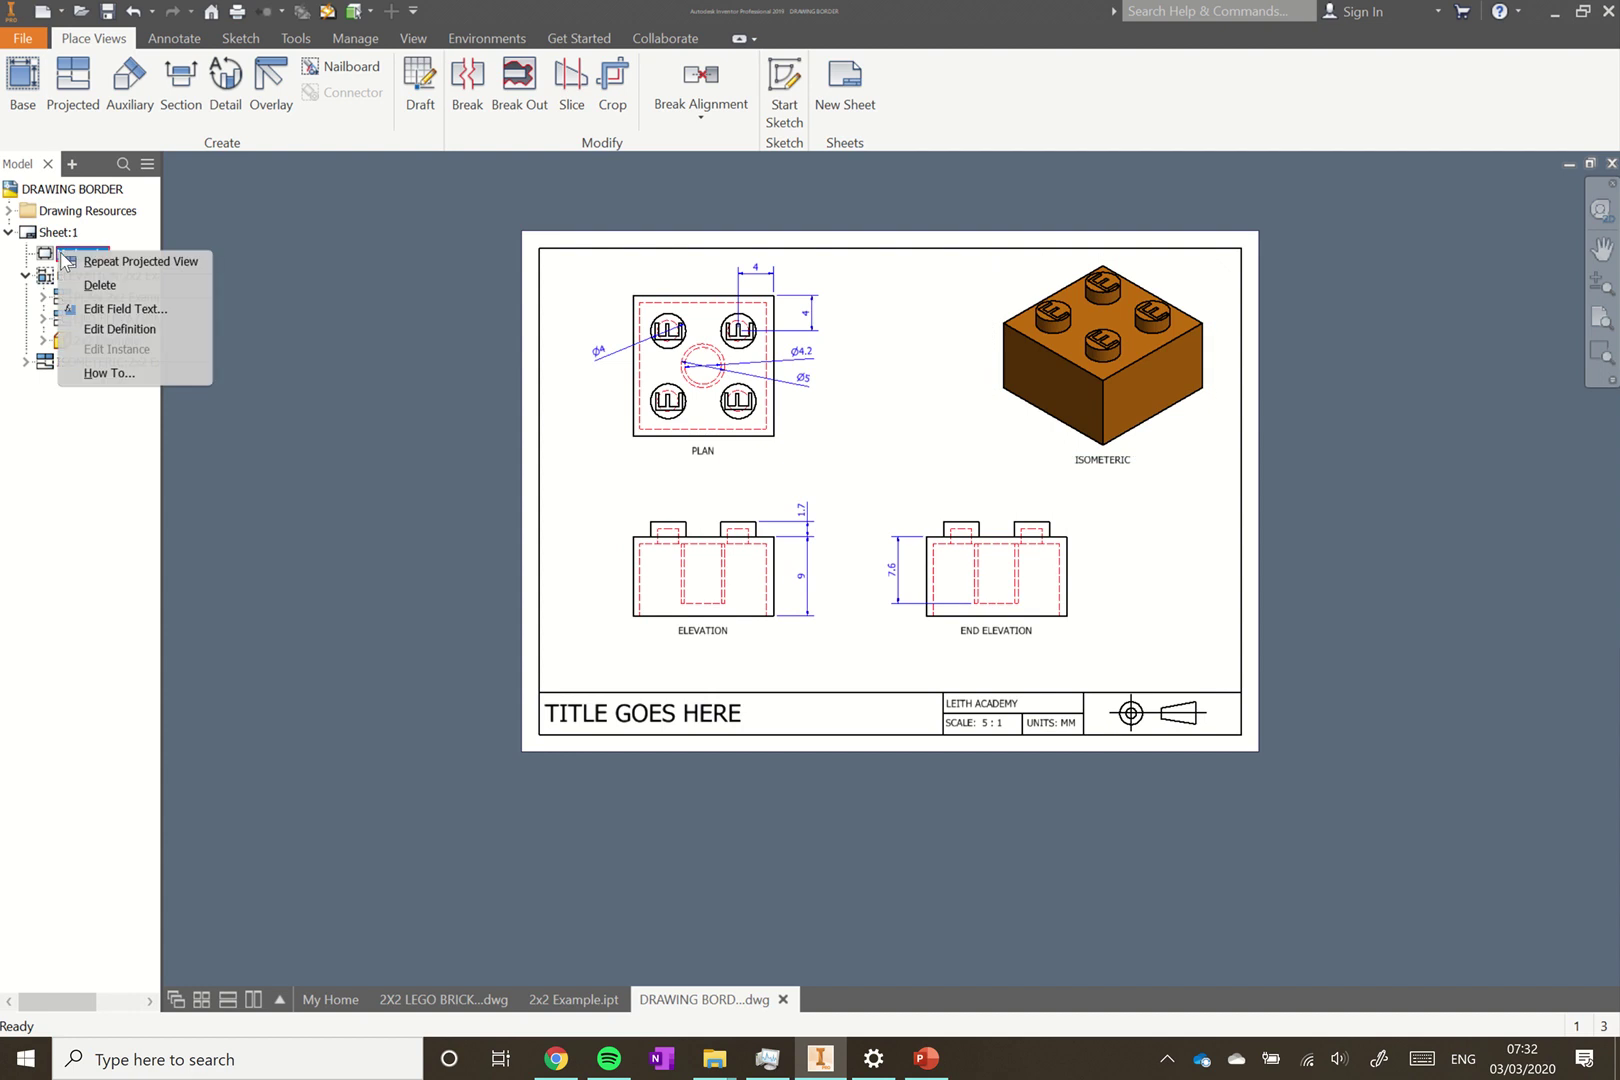
pyautogui.click(127, 333)
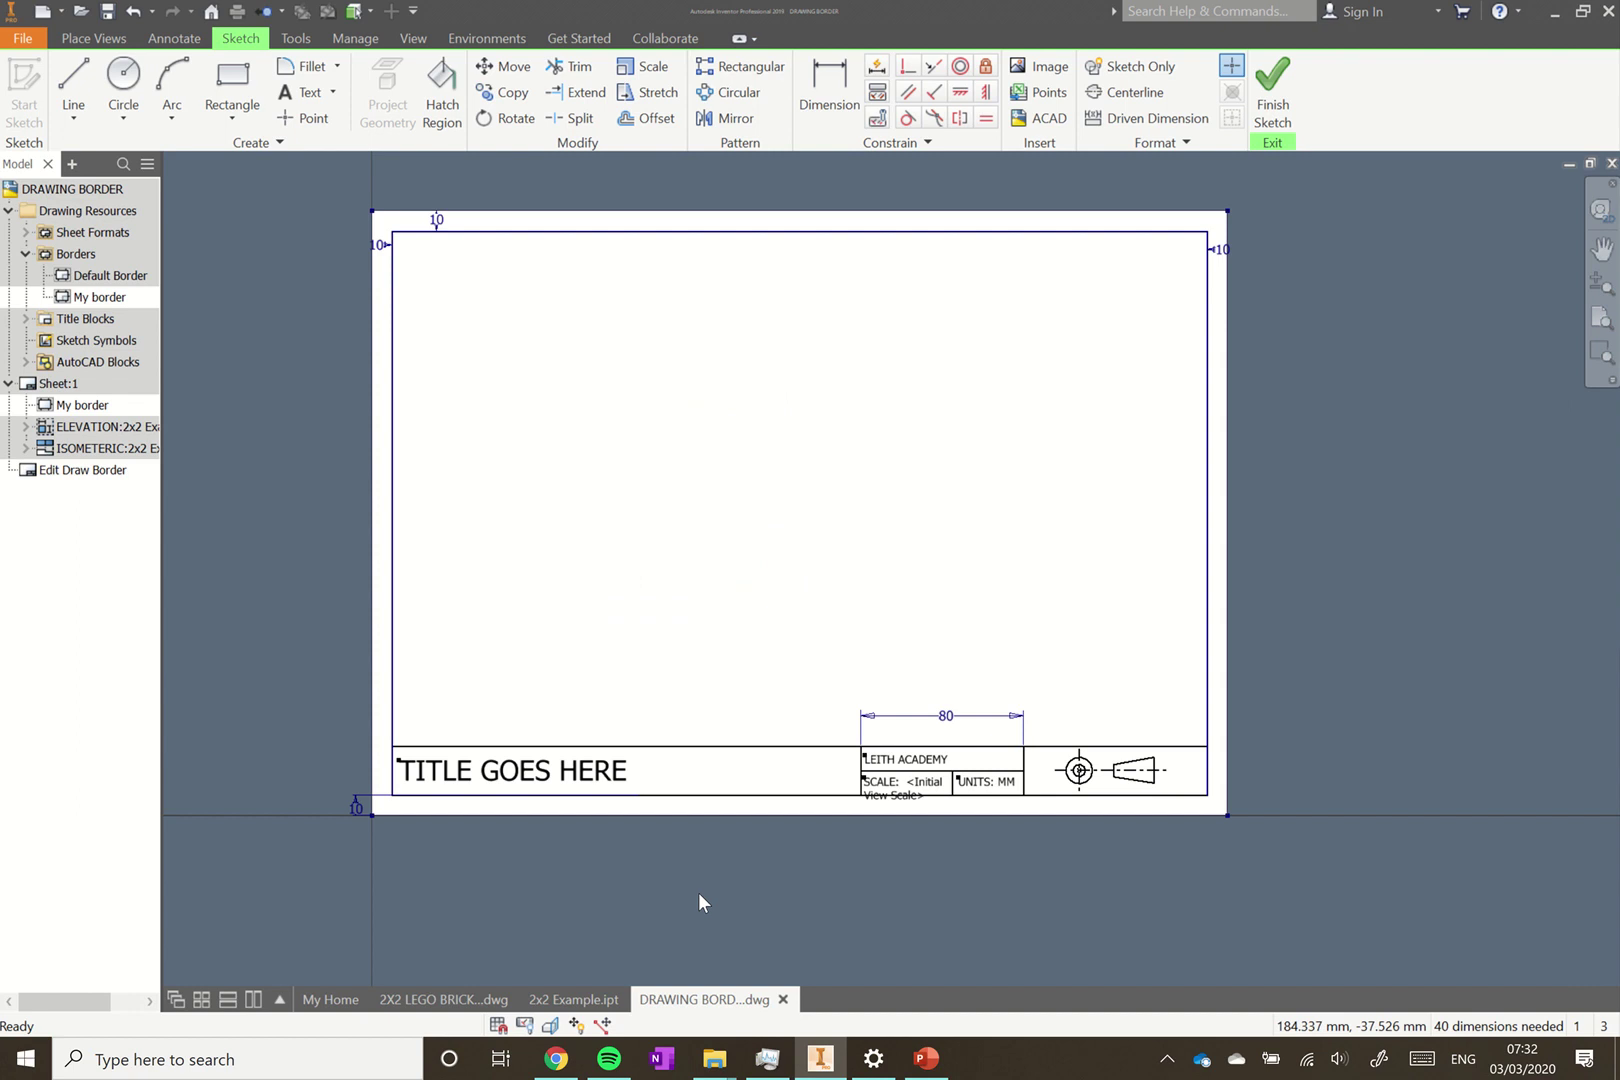
# - Replace the TITLE GOES HERE text in the border with 2X2 LEGO BRICK and save the edits to My border
pyautogui.click(497, 784)
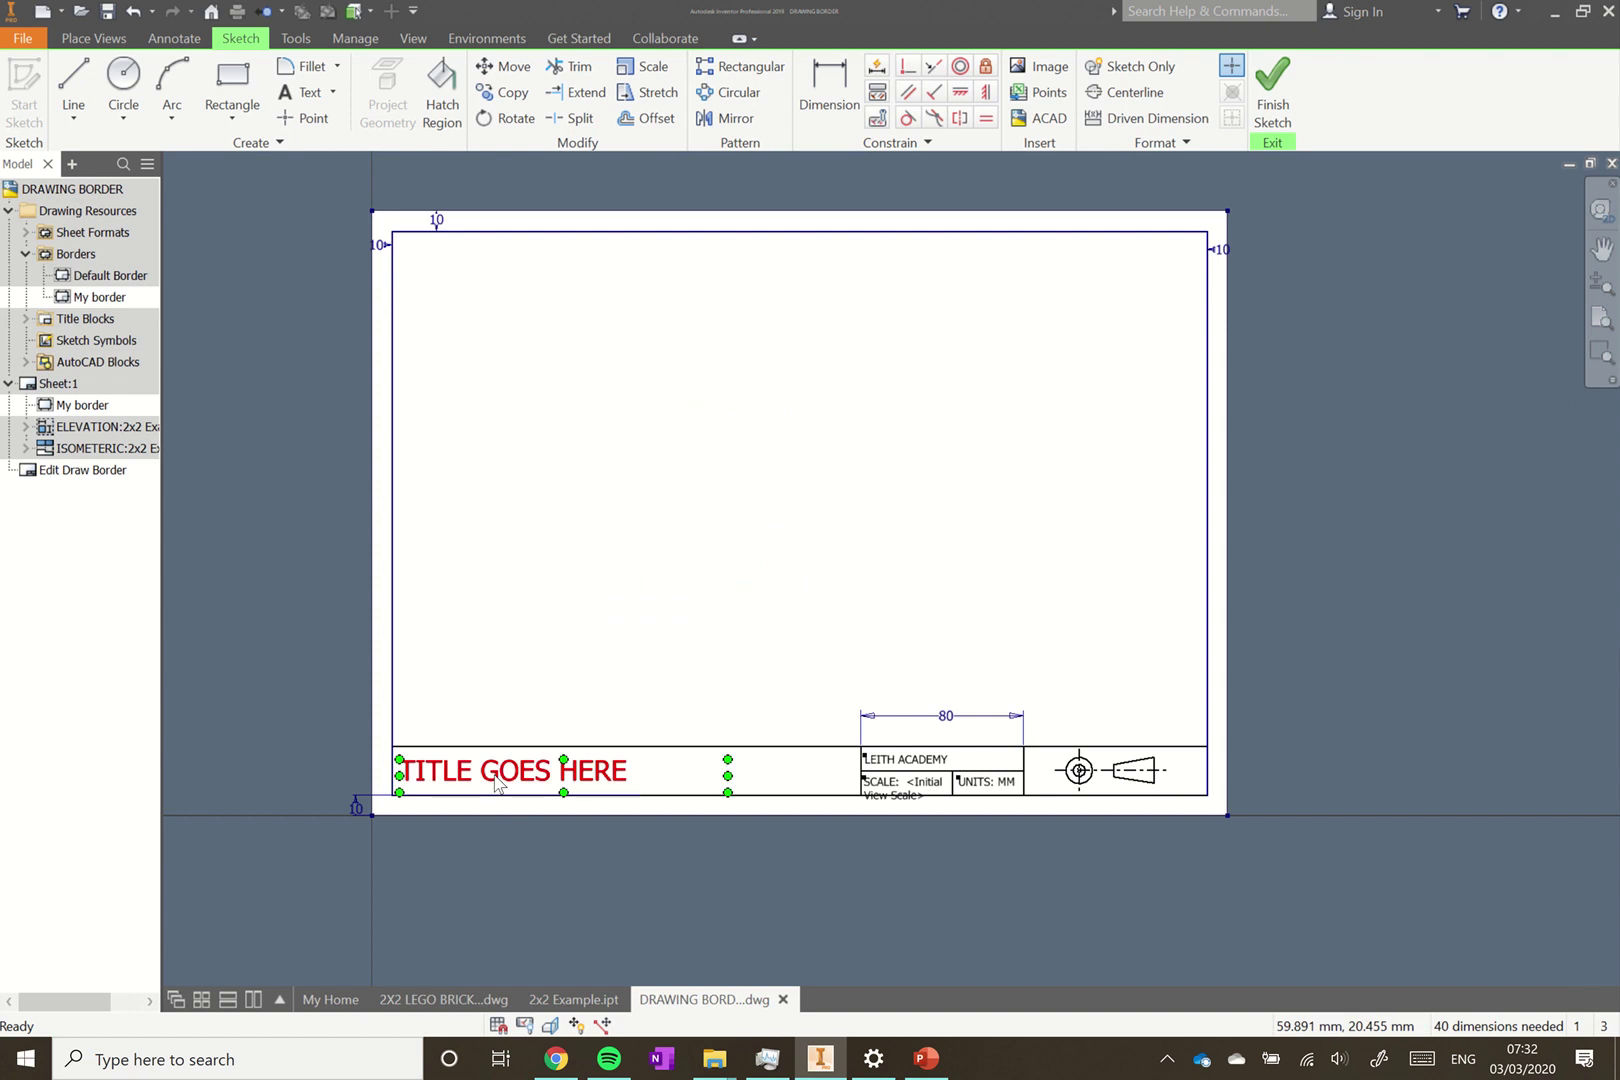
pyautogui.doubleClick(497, 784)
pyautogui.moveTo(1031, 701); pyautogui.dragTo(788, 615)
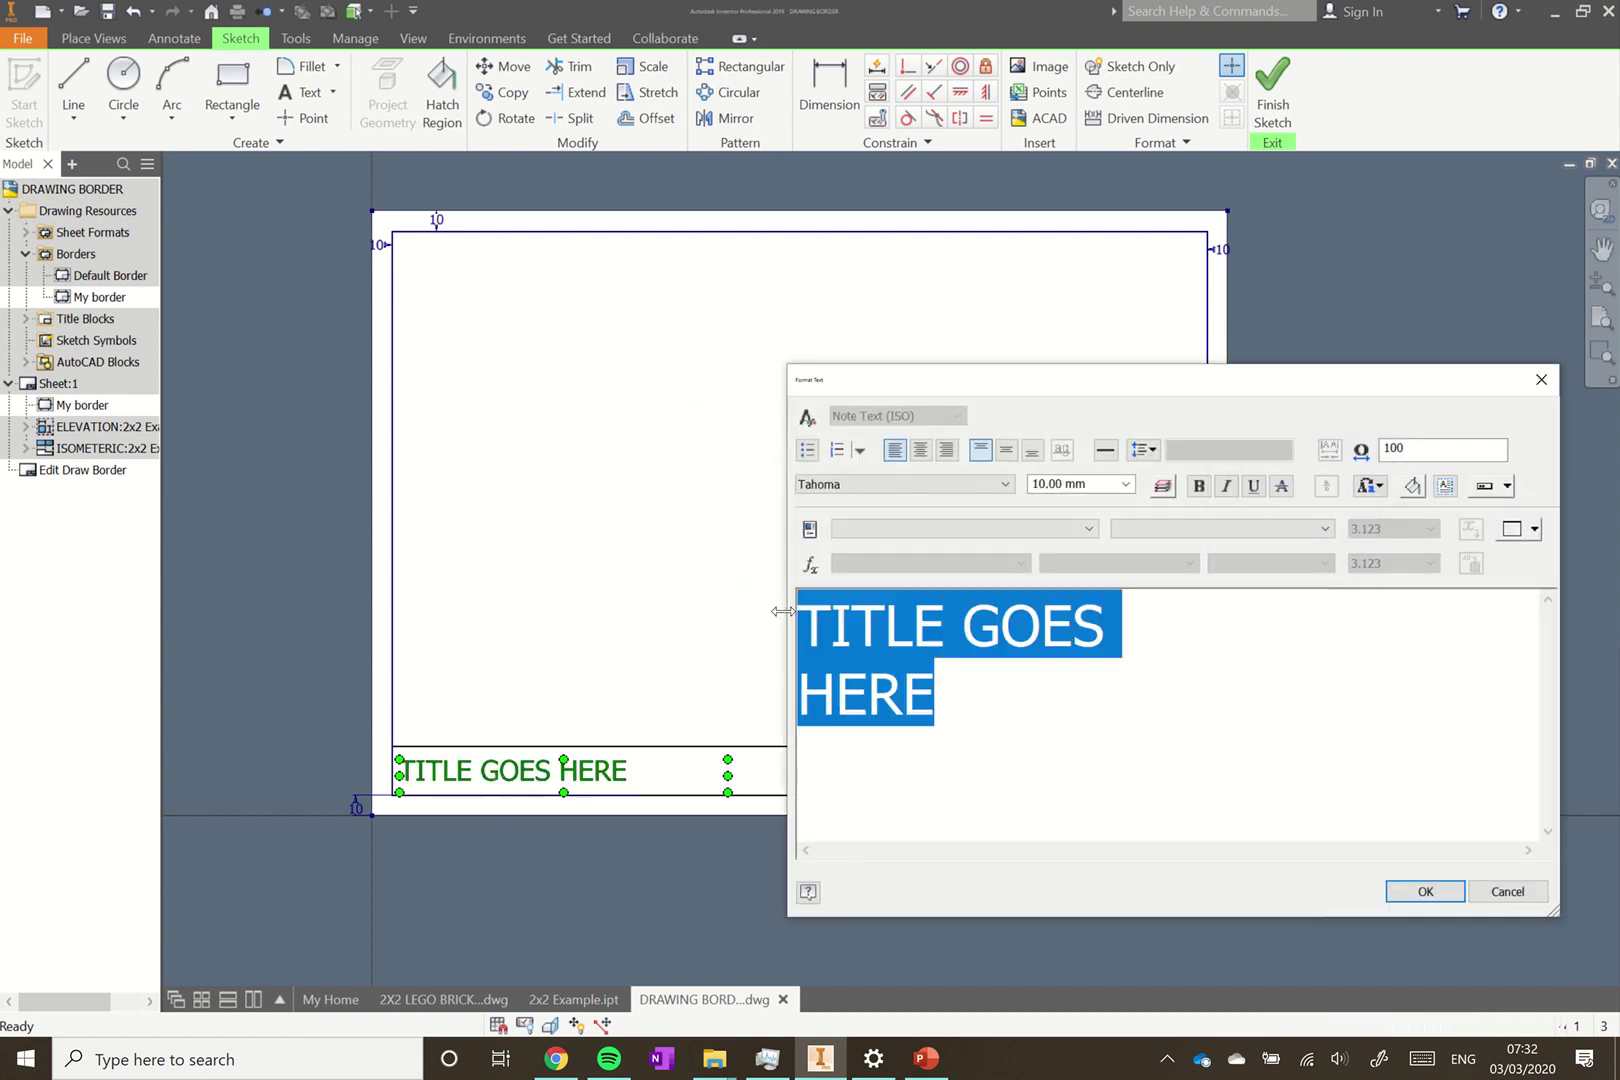
pyautogui.write('2X')
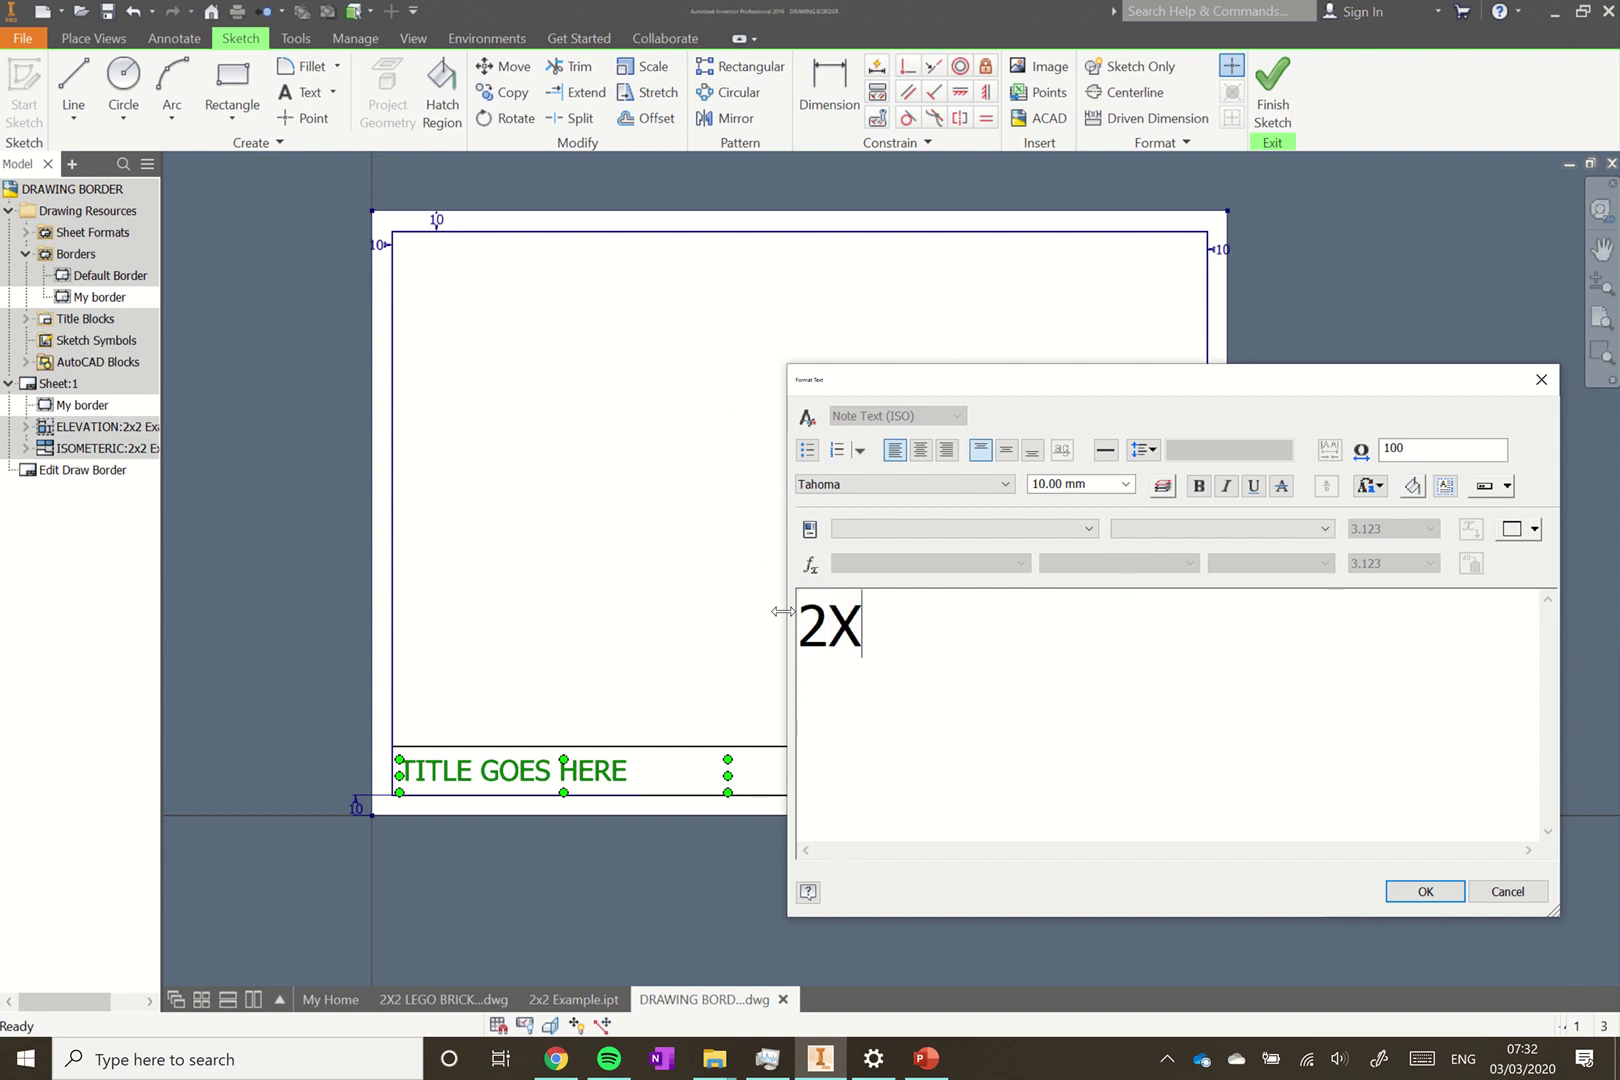
pyautogui.write('2 LEGO BRICK')
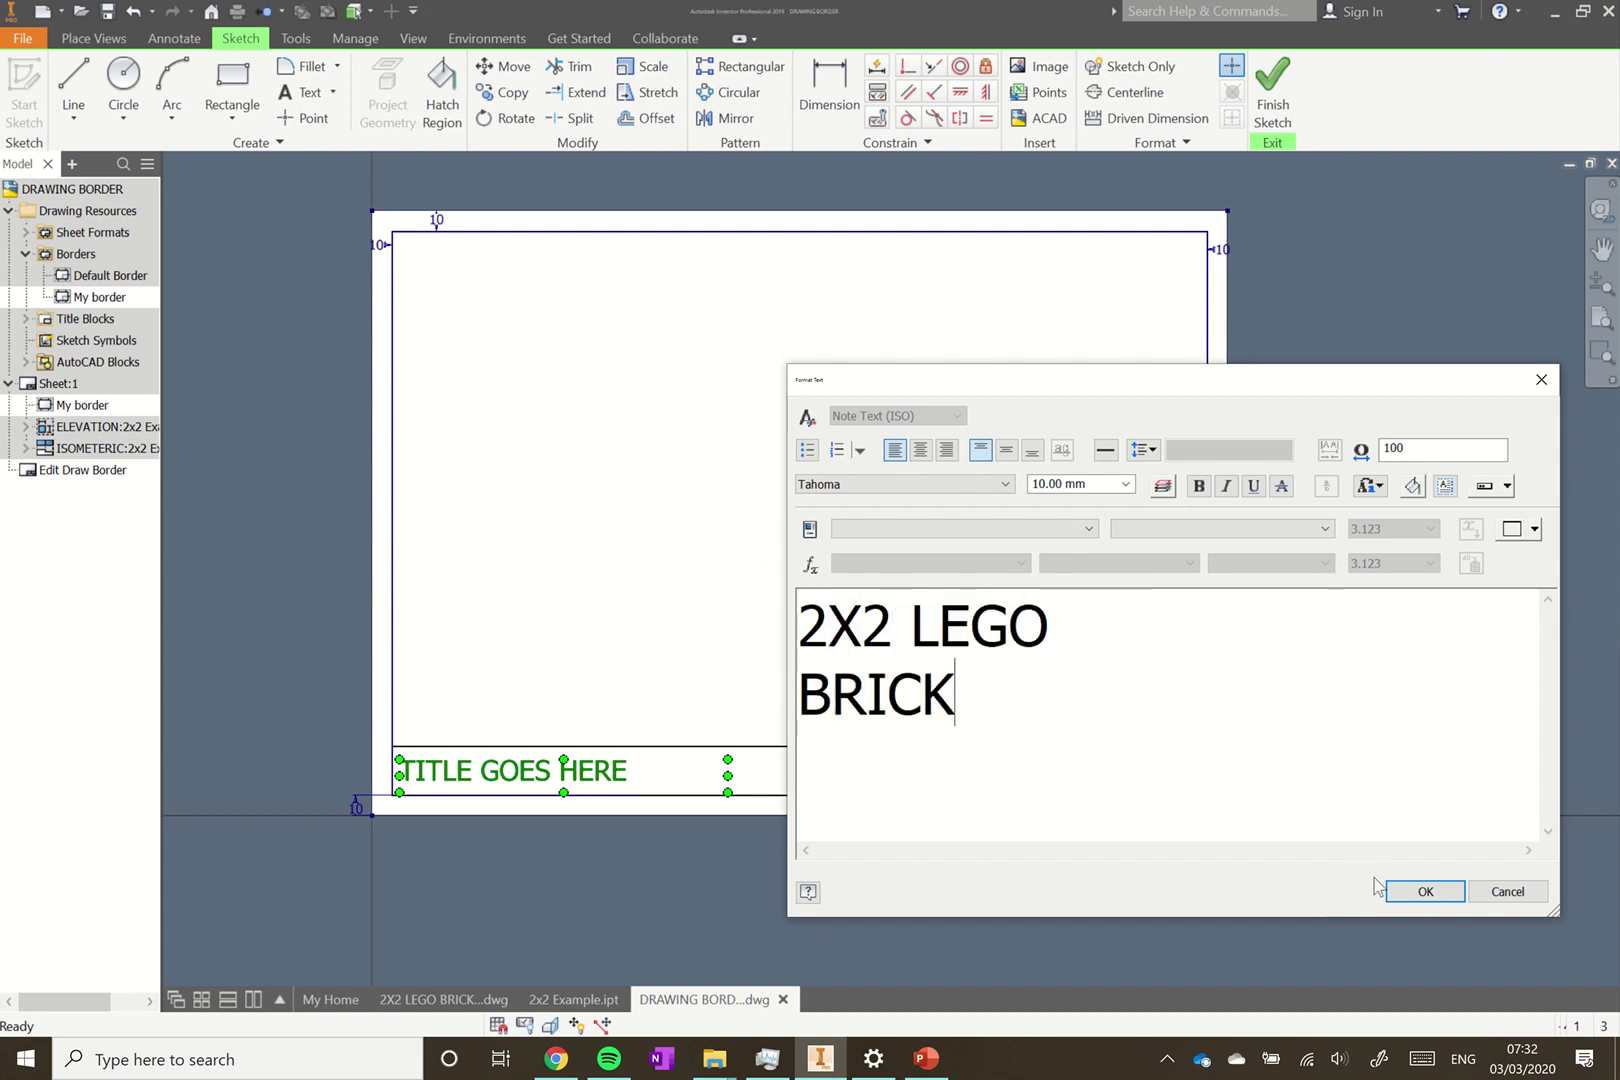
pyautogui.click(1412, 895)
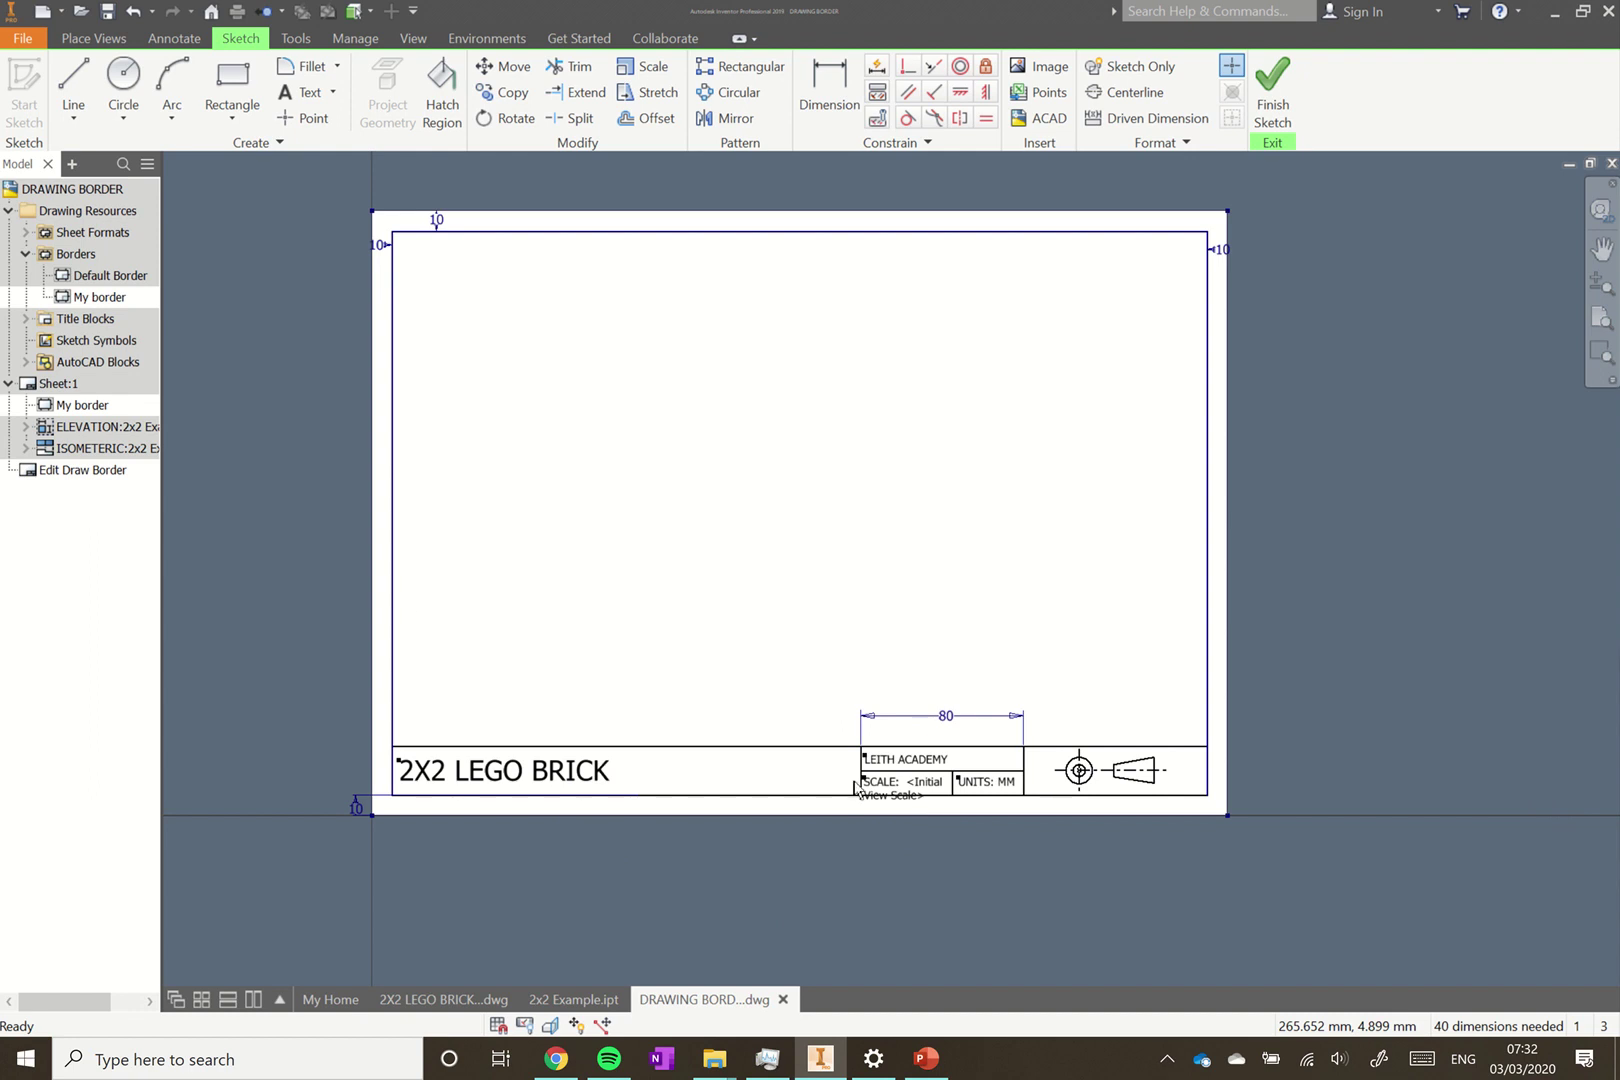
pyautogui.click(1268, 90)
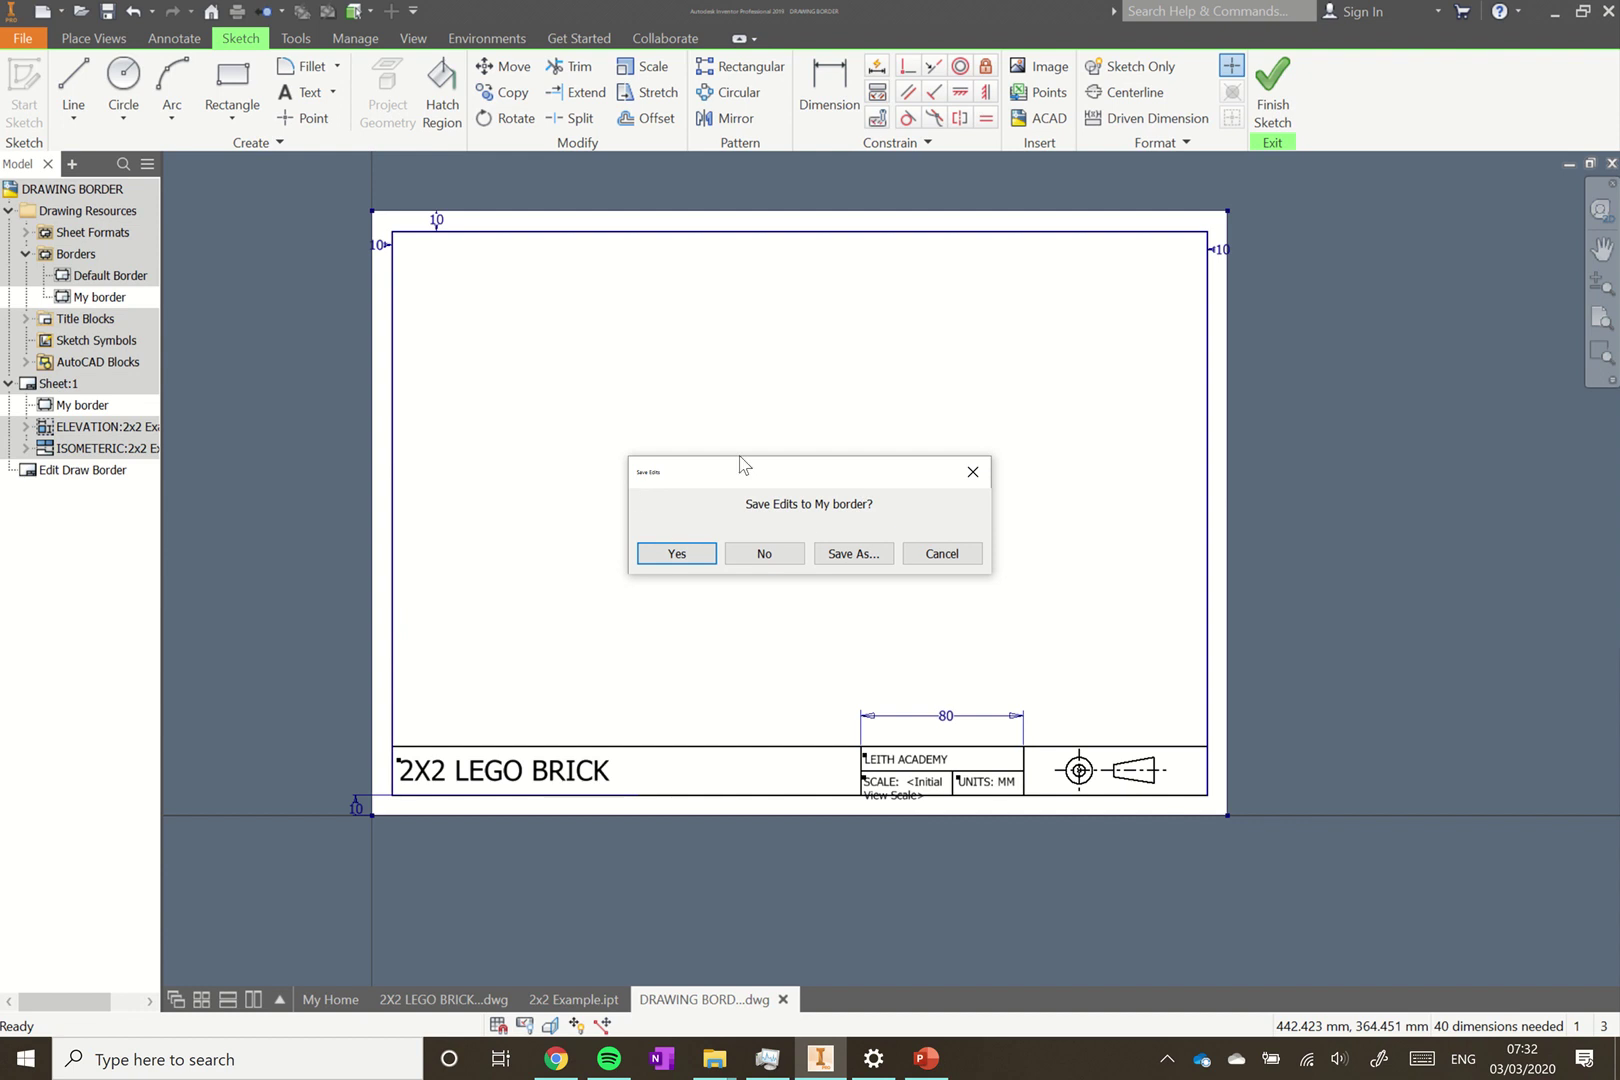
pyautogui.click(677, 553)
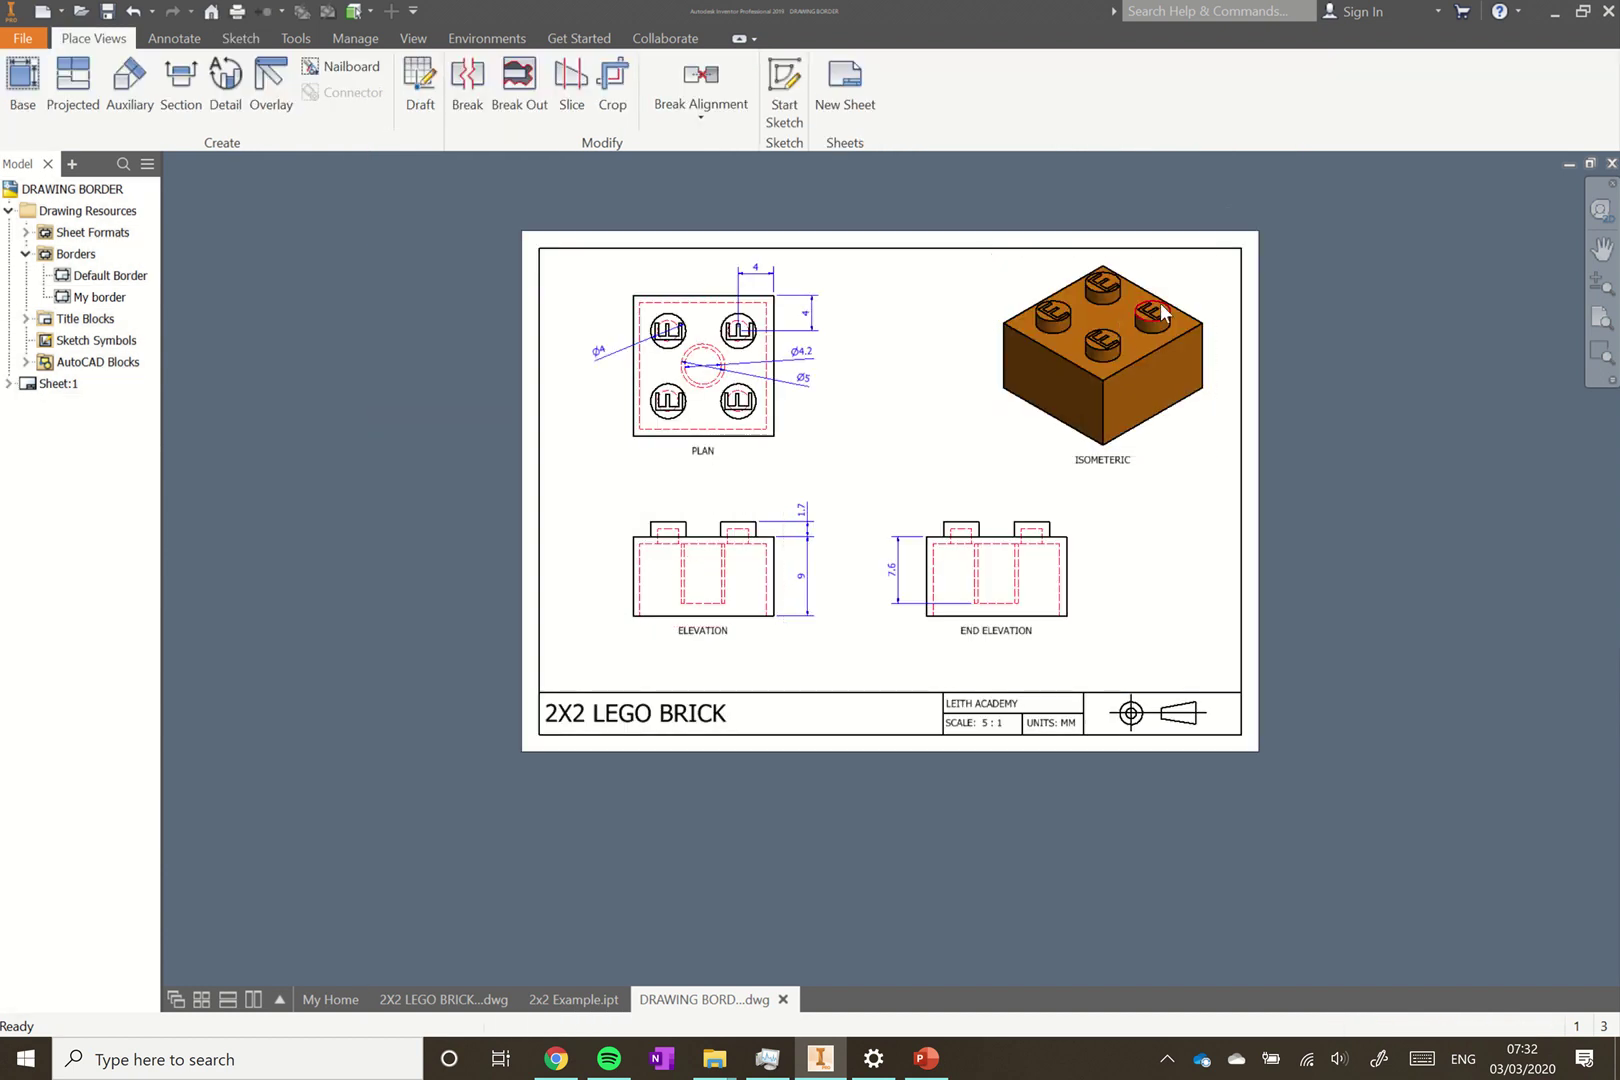
# - Save a copy of the drawing as 2x2 Lego Brick in Inventor Drawing (*.dwg) format in the Assembly Parts folder
pyautogui.scroll(2, 1118, 321)
pyautogui.scroll(-3, 957, 325)
pyautogui.scroll(2, 957, 325)
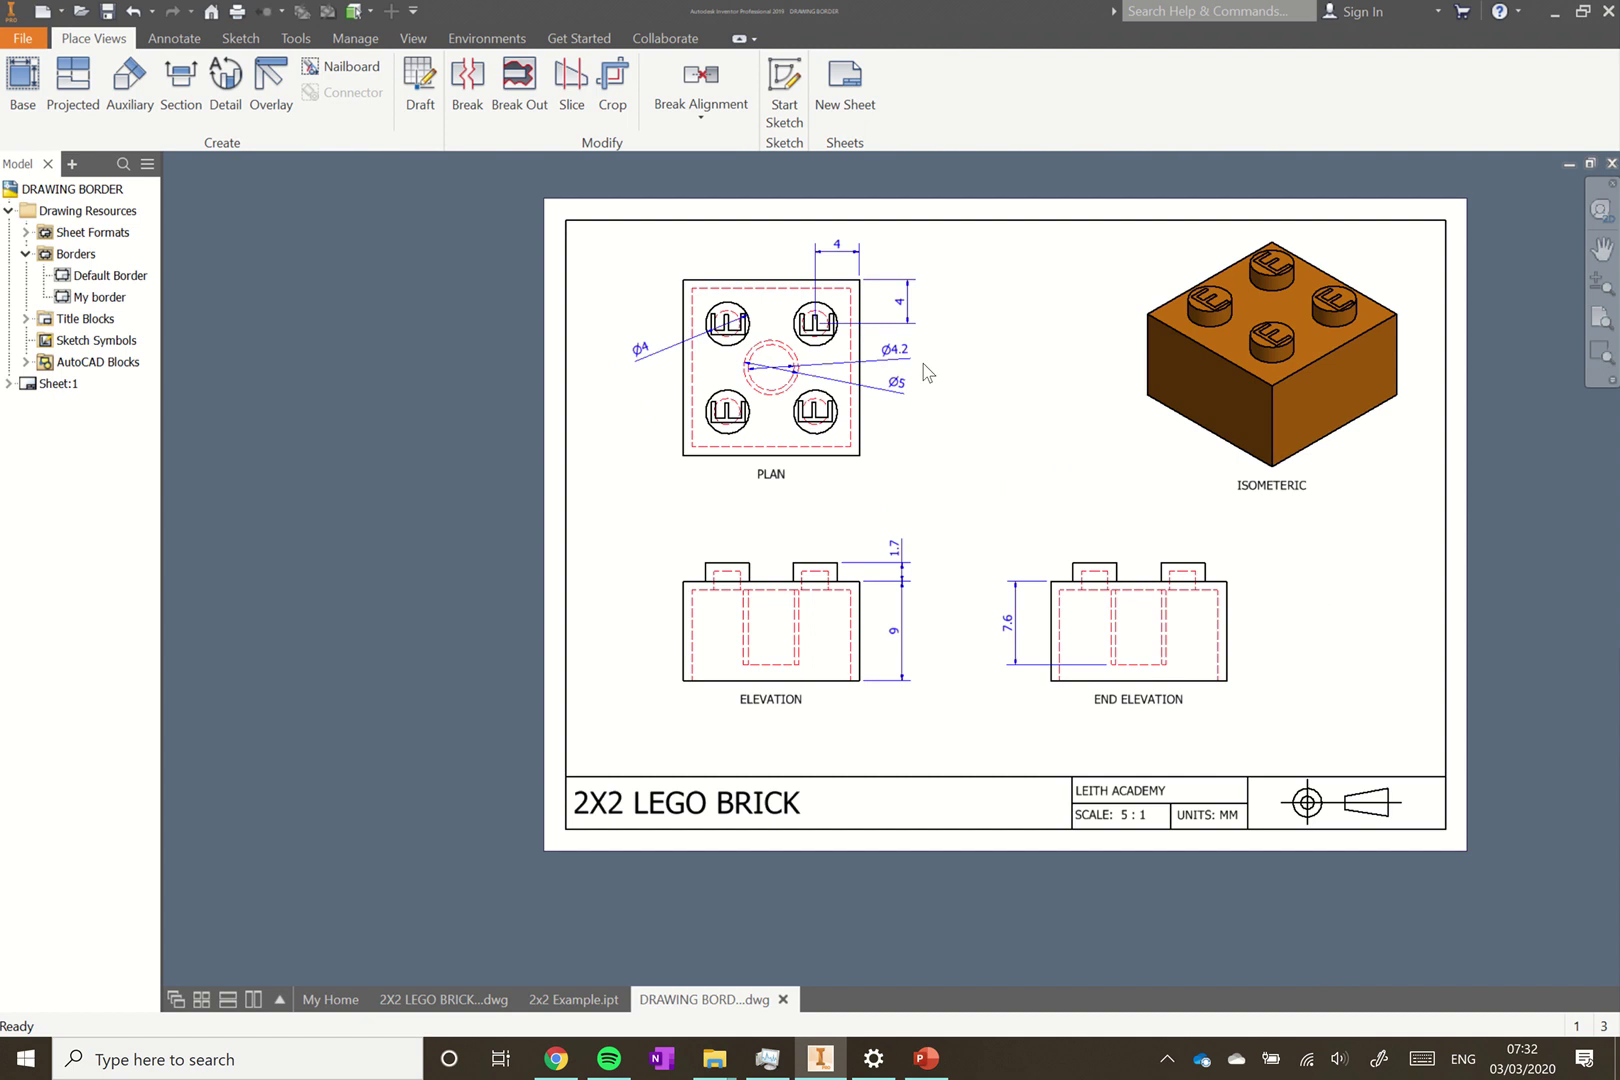
pyautogui.click(23, 38)
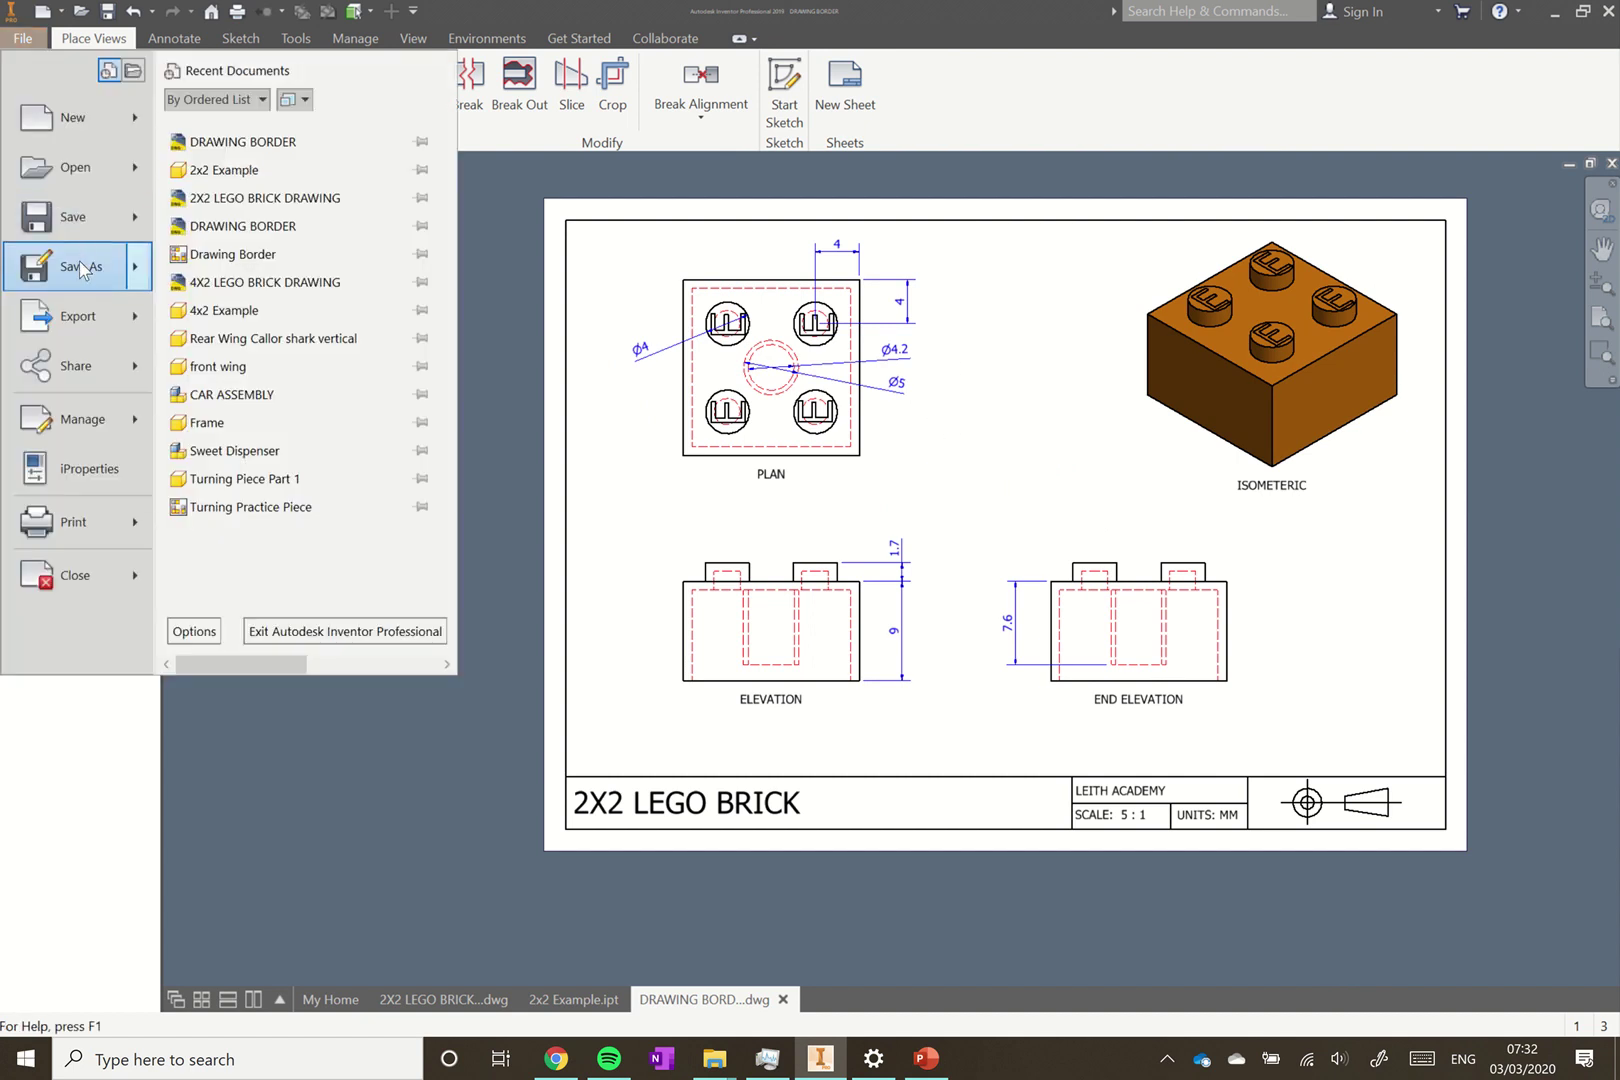
pyautogui.click(75, 262)
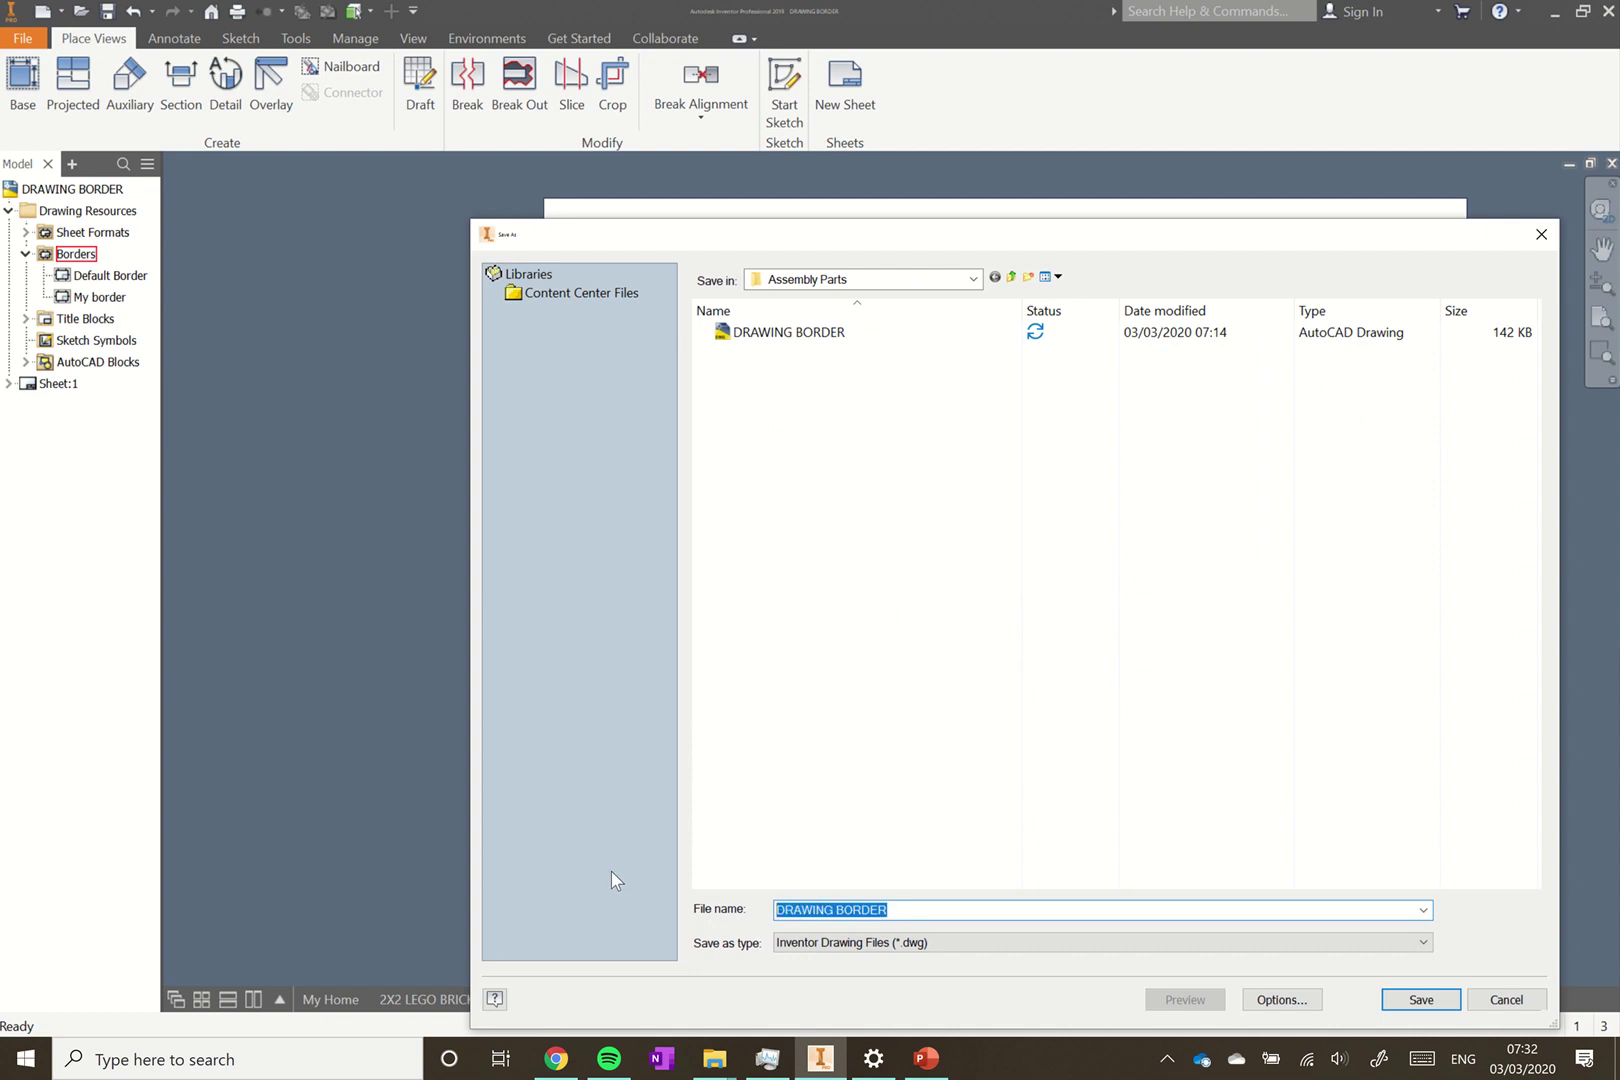
pyautogui.write('2x2')
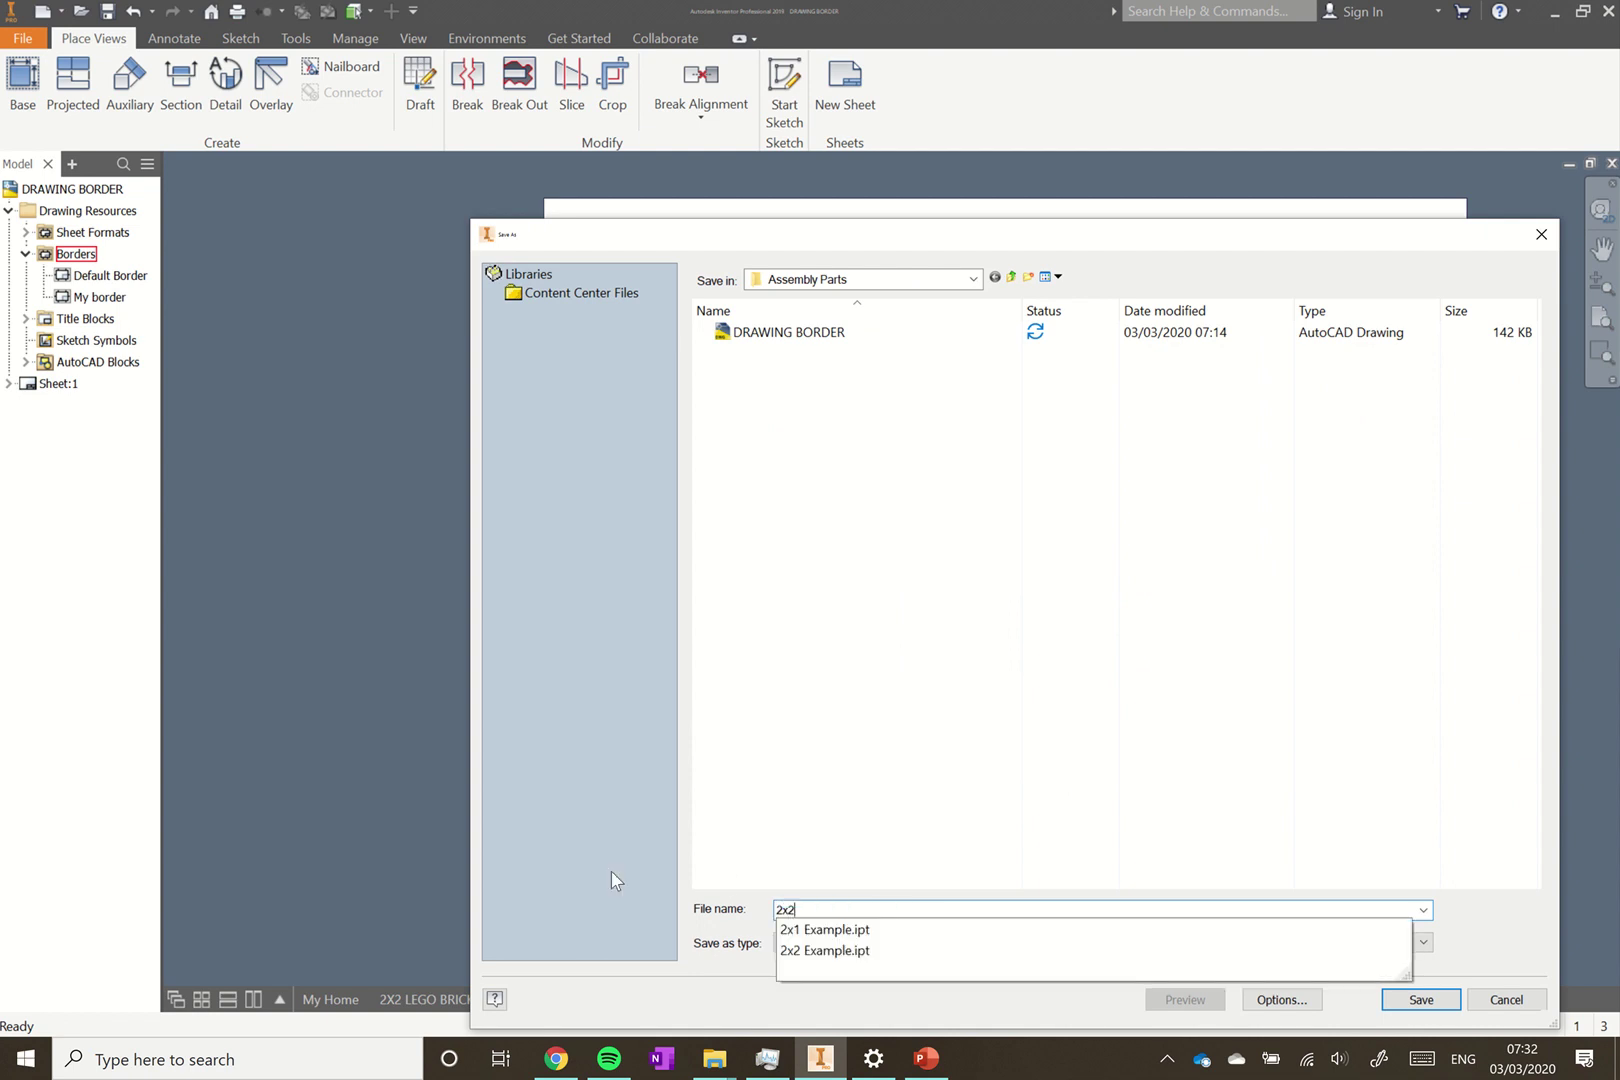
pyautogui.write(' Lego Brick')
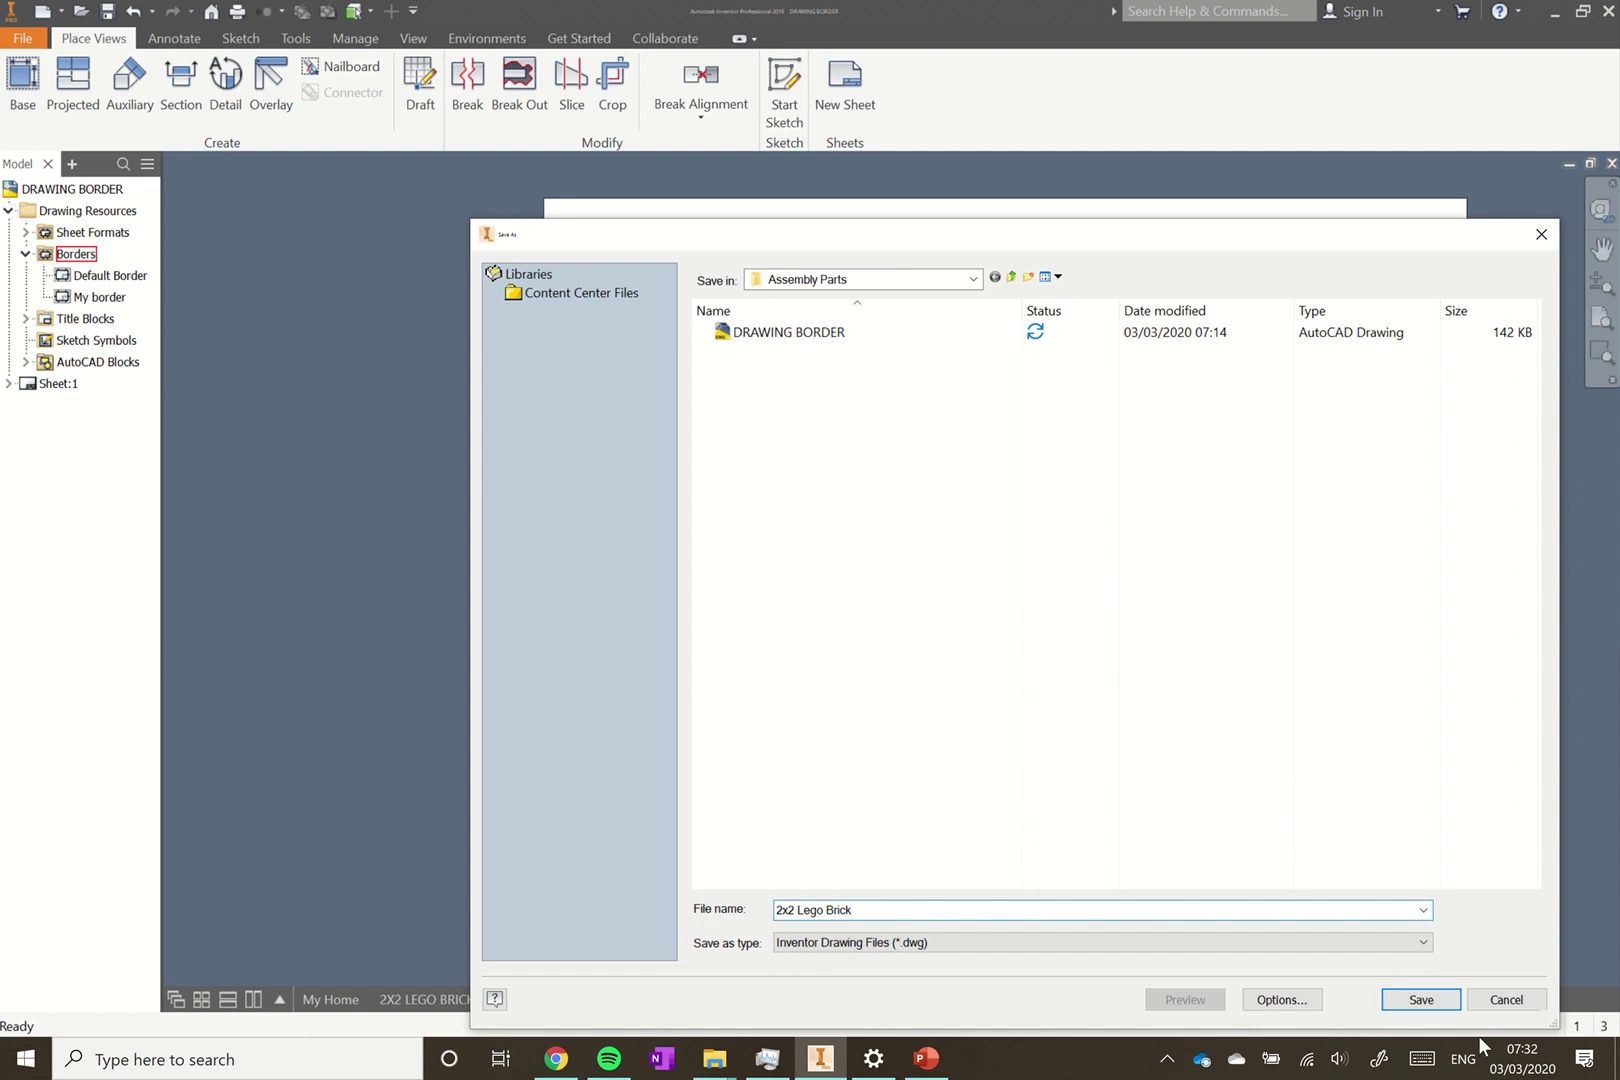
pyautogui.click(1421, 1001)
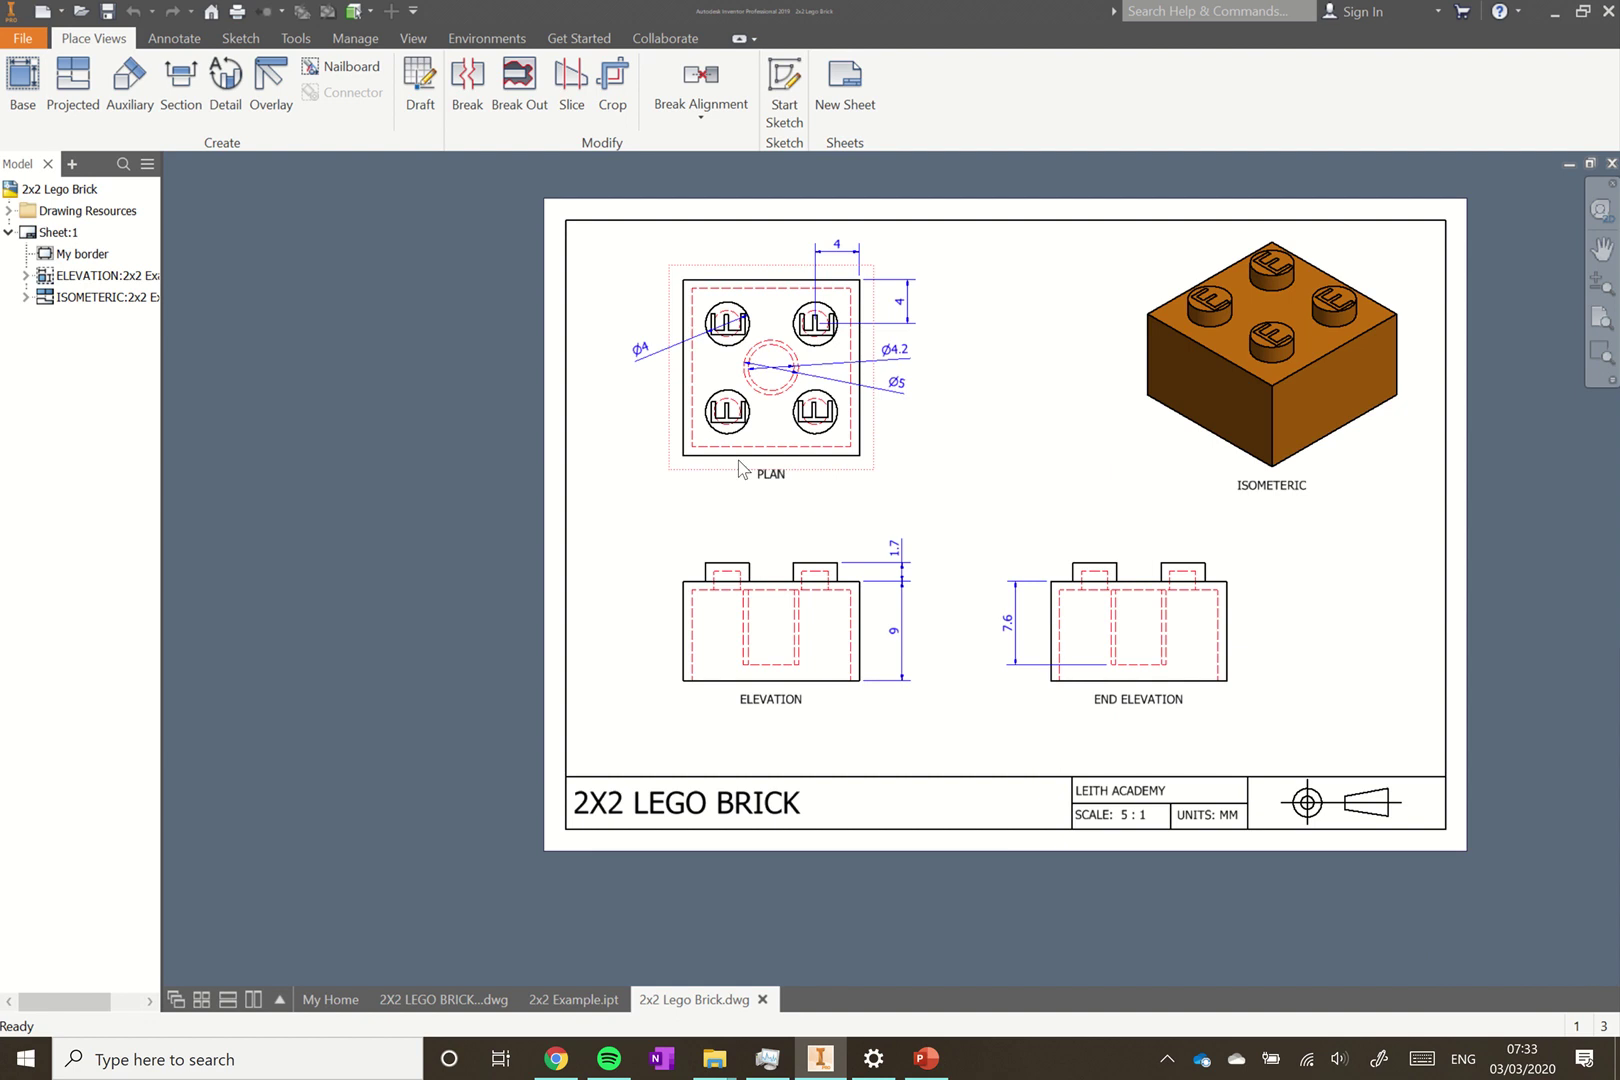
# - Export the drawing as a PDF file named 2x2 Lego Brick to the Assembly Parts folder
pyautogui.click(22, 42)
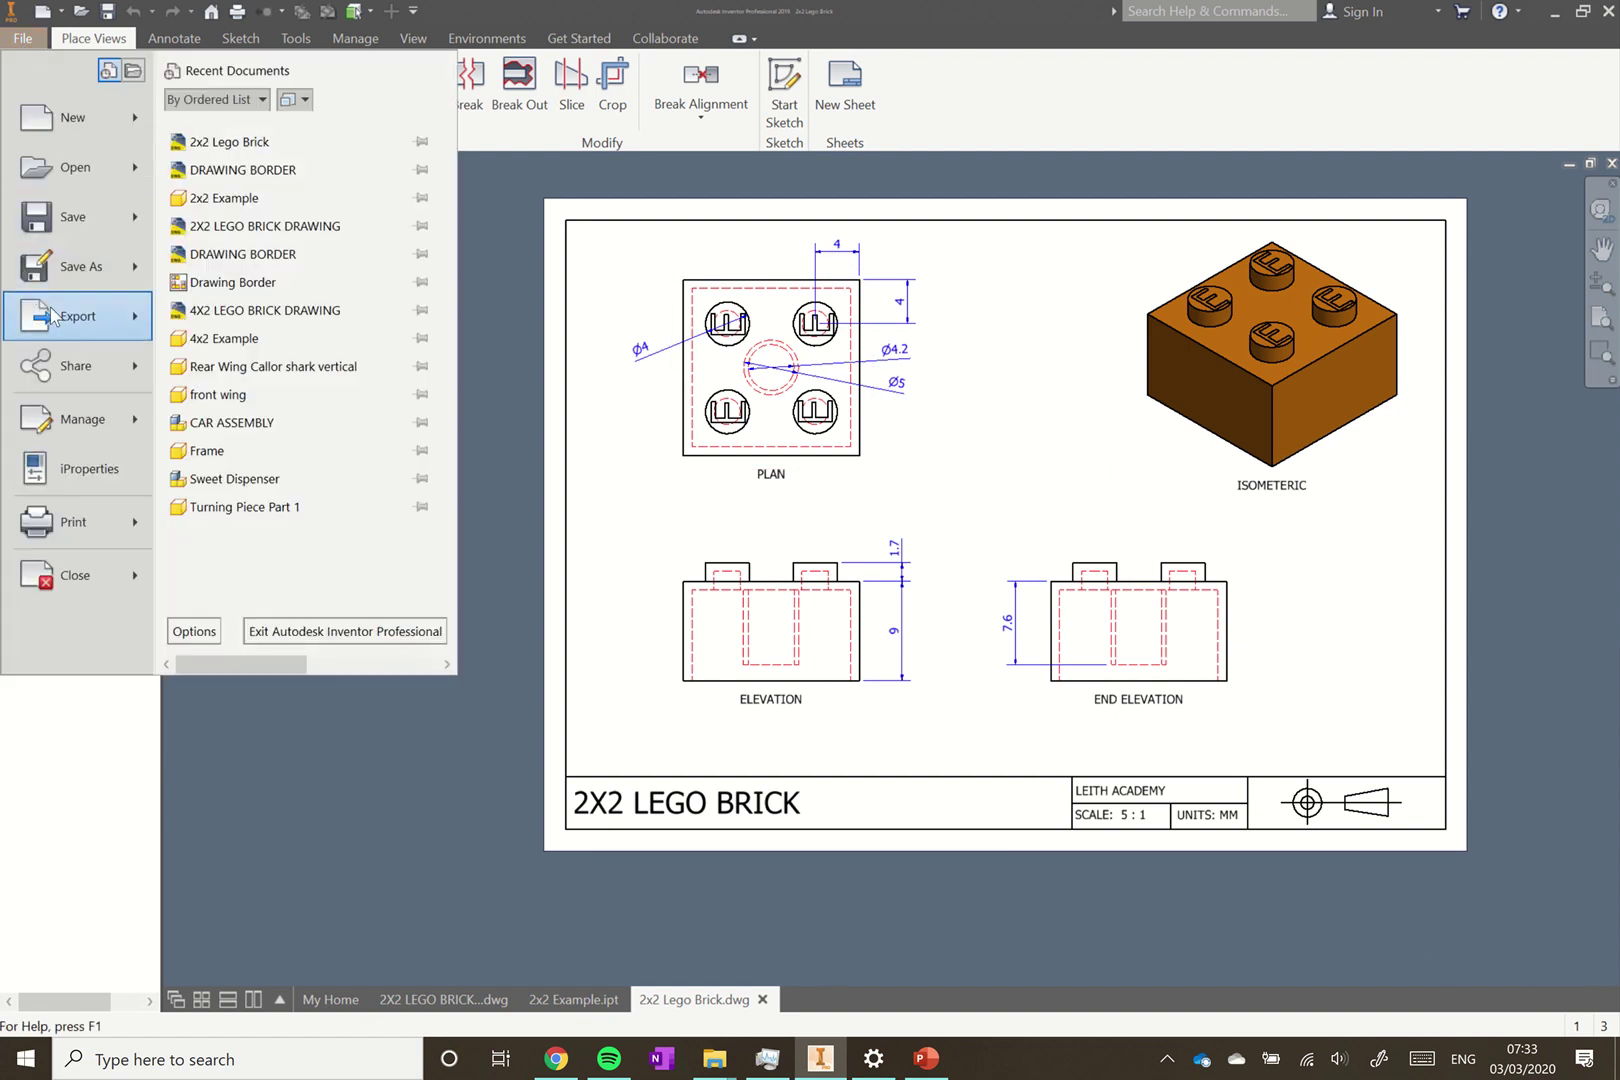
pyautogui.moveTo(86, 330)
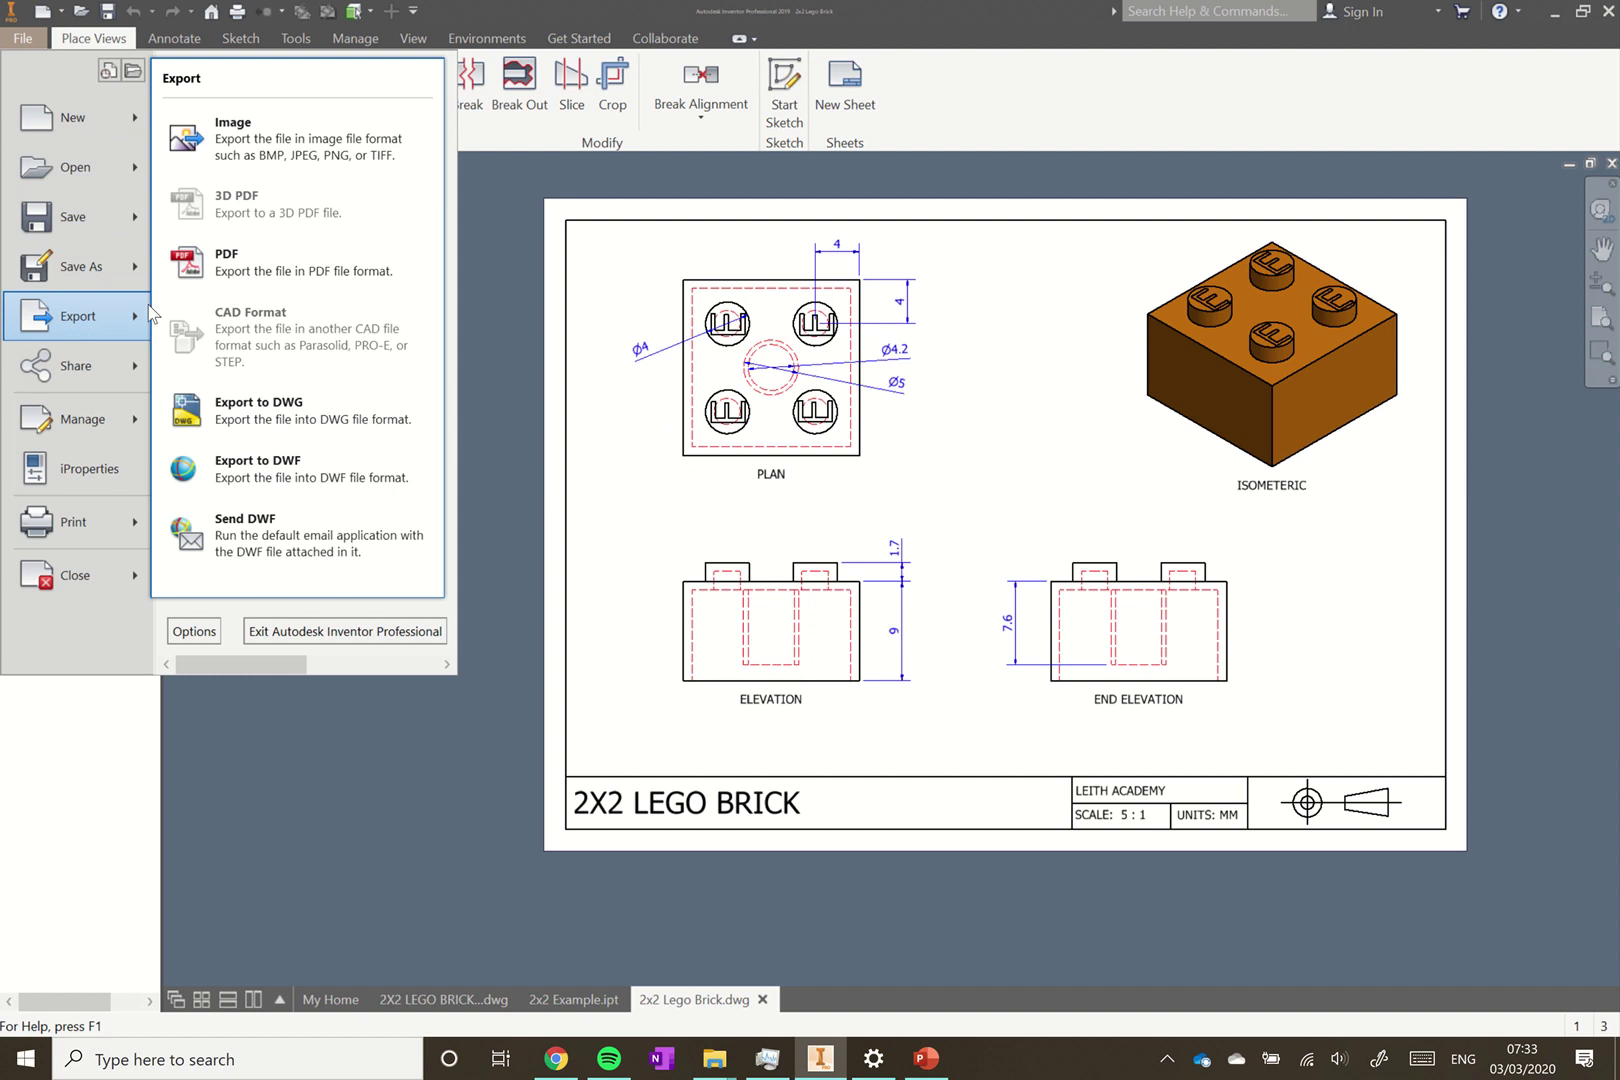
pyautogui.click(240, 271)
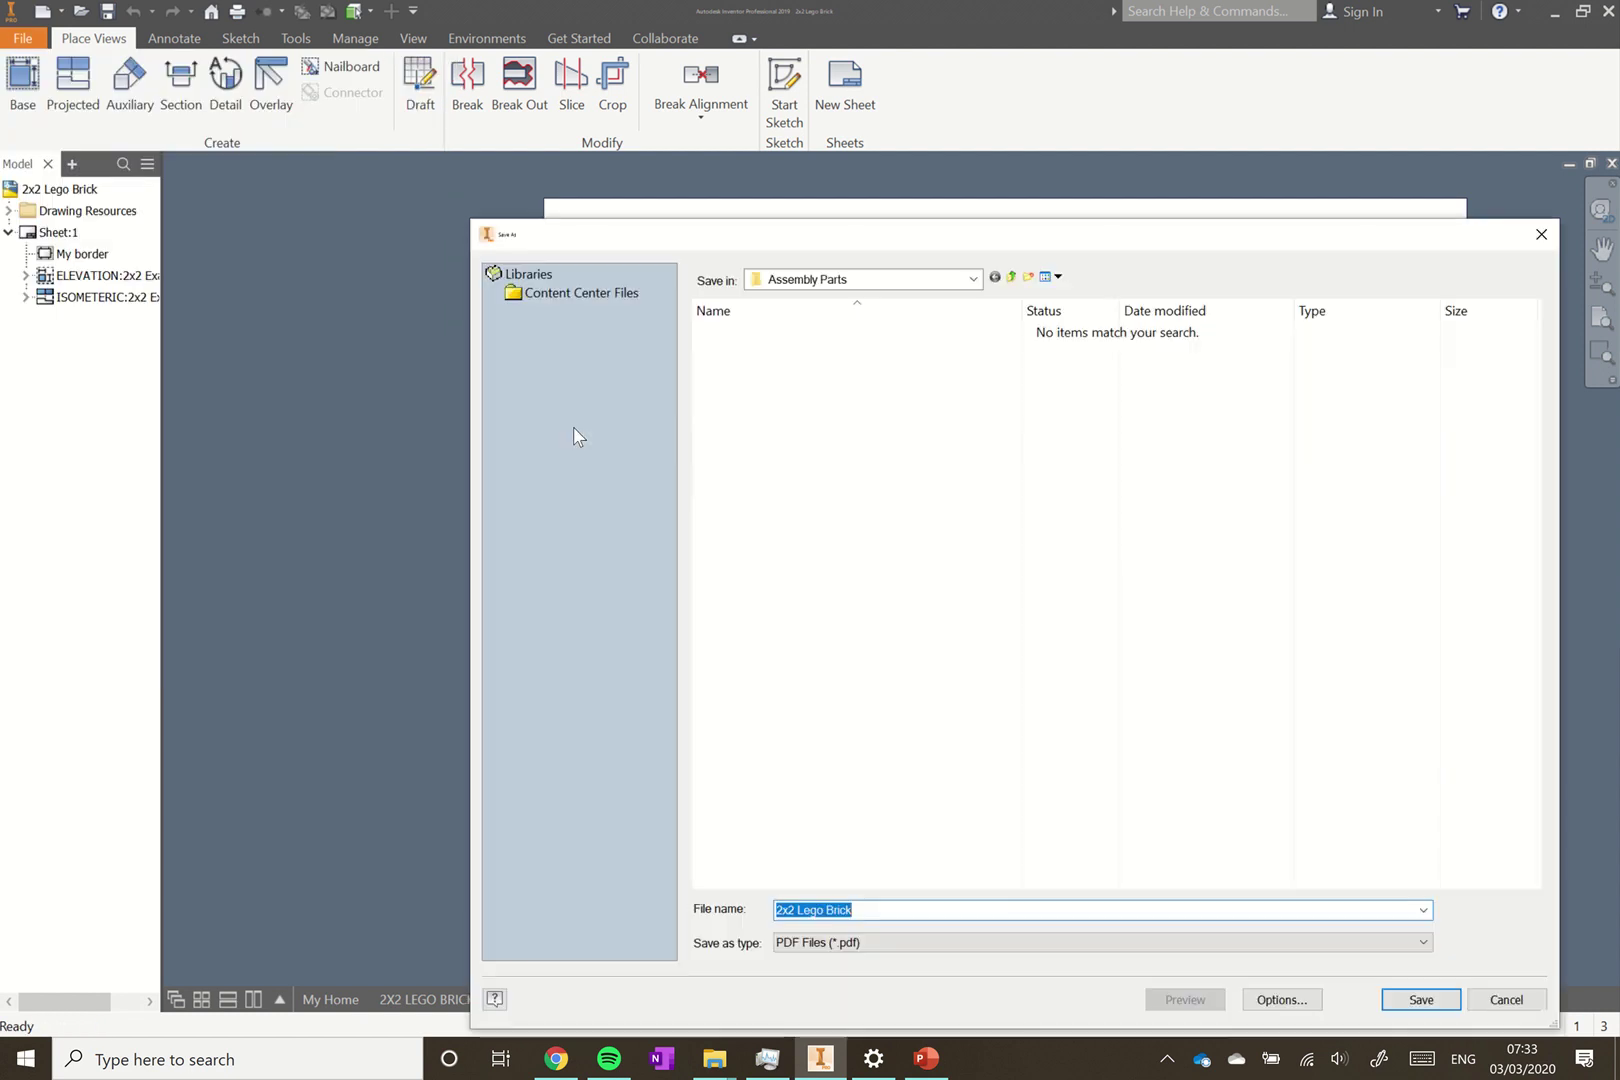
pyautogui.moveTo(1065, 238); pyautogui.dragTo(916, 189)
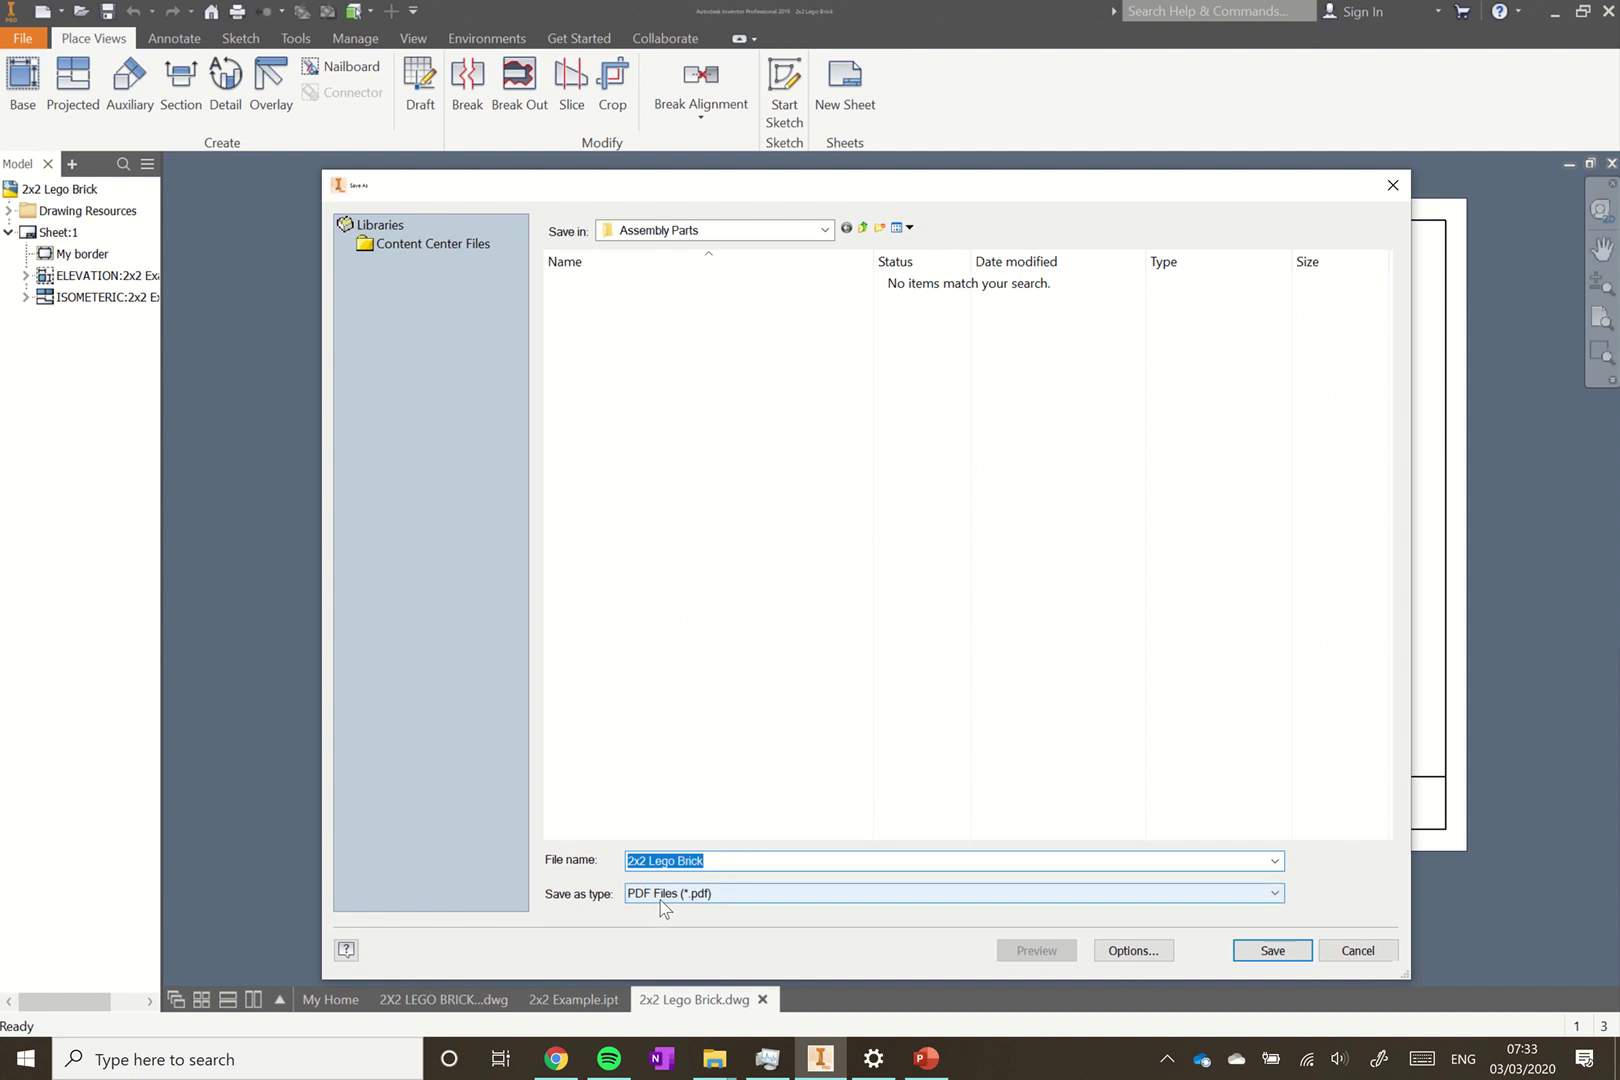
pyautogui.click(1270, 951)
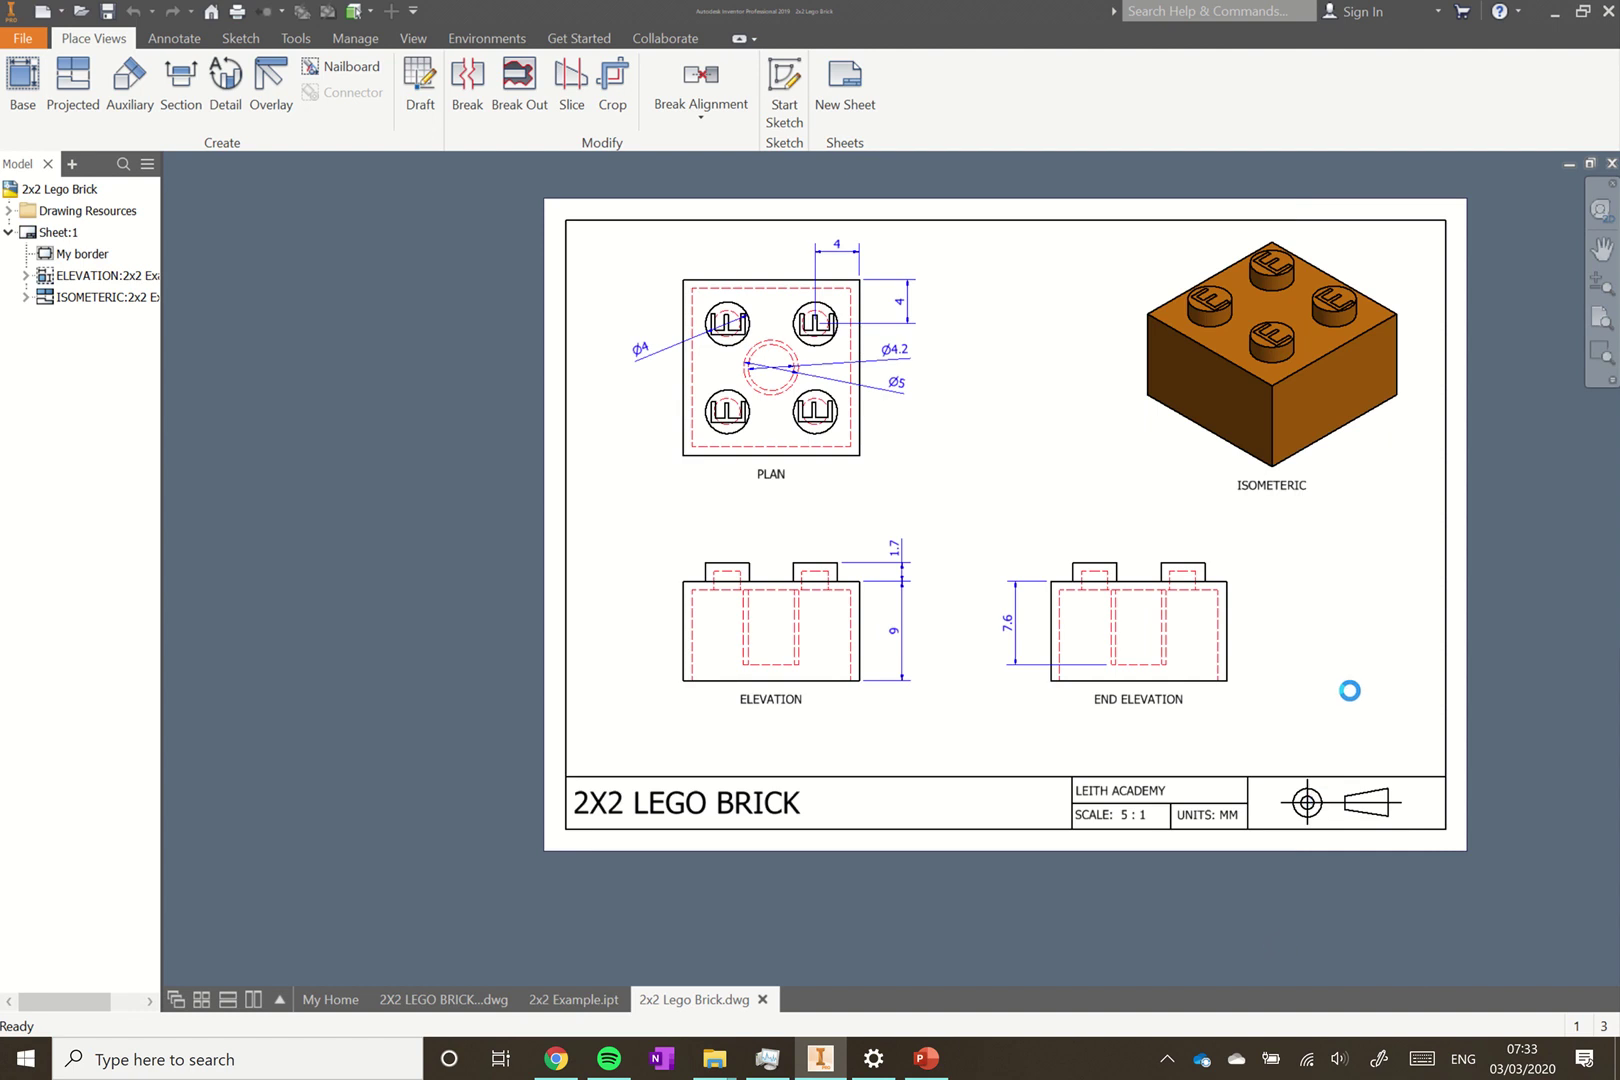
pyautogui.scroll(3, 1108, 710)
pyautogui.scroll(-5, 1108, 710)
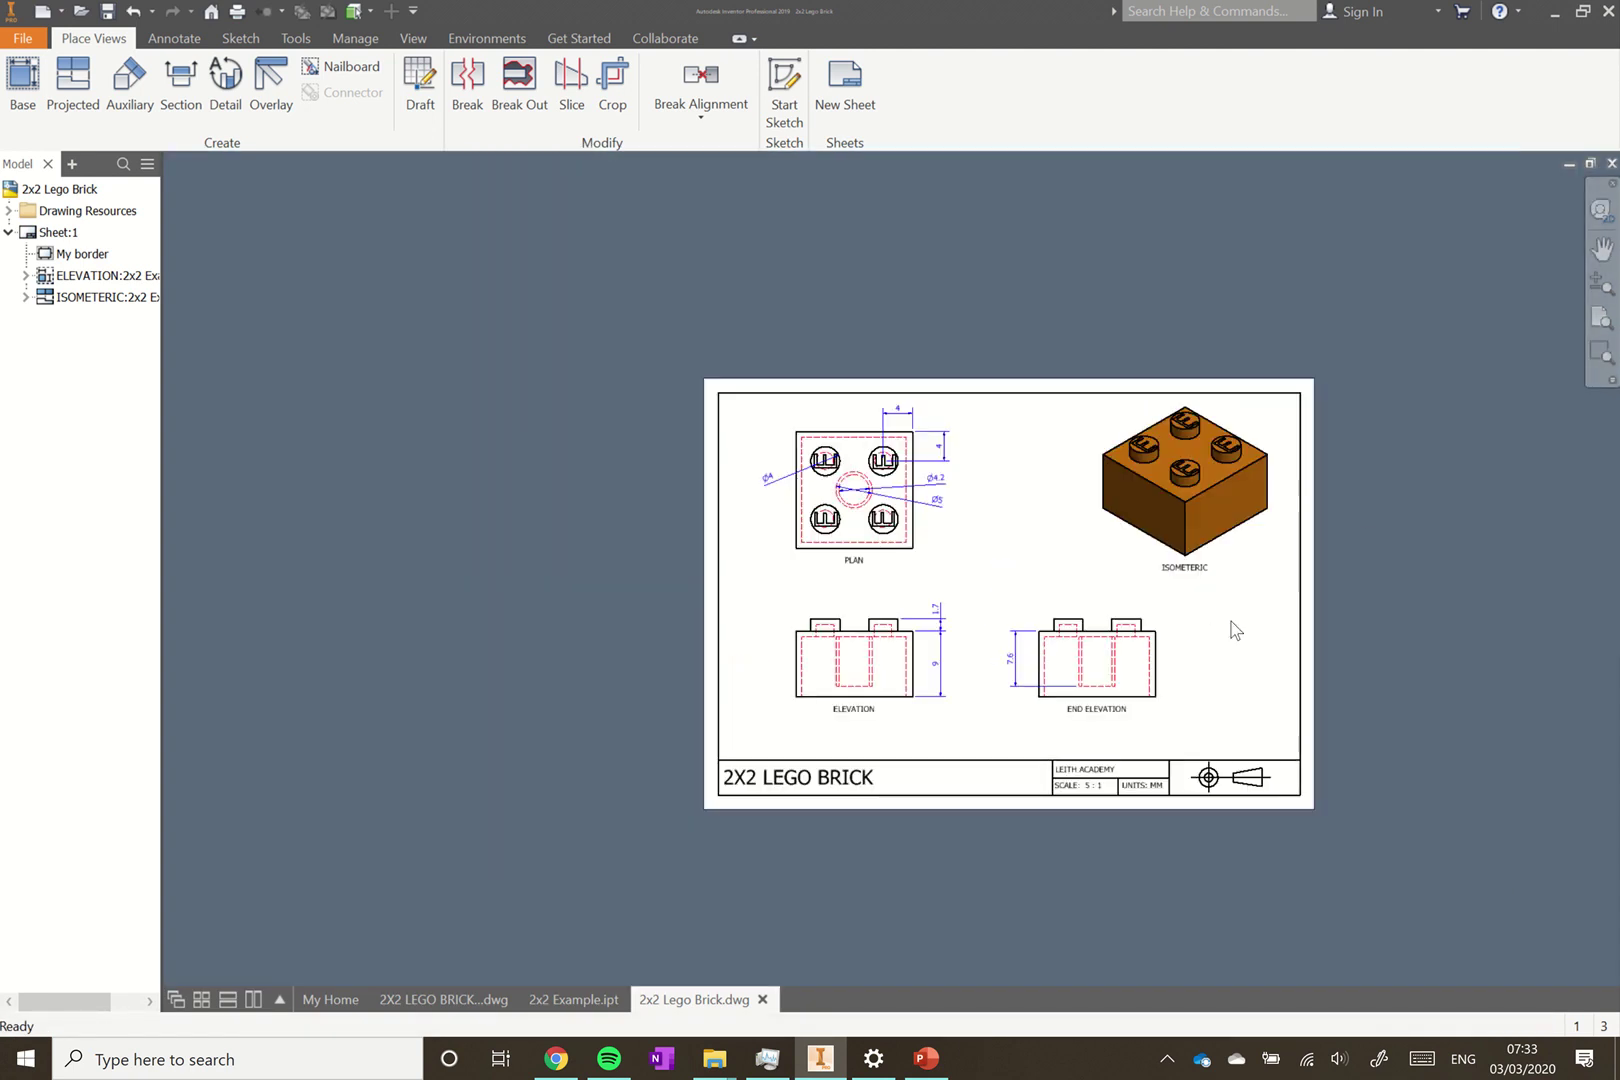
pyautogui.scroll(3, 1237, 630)
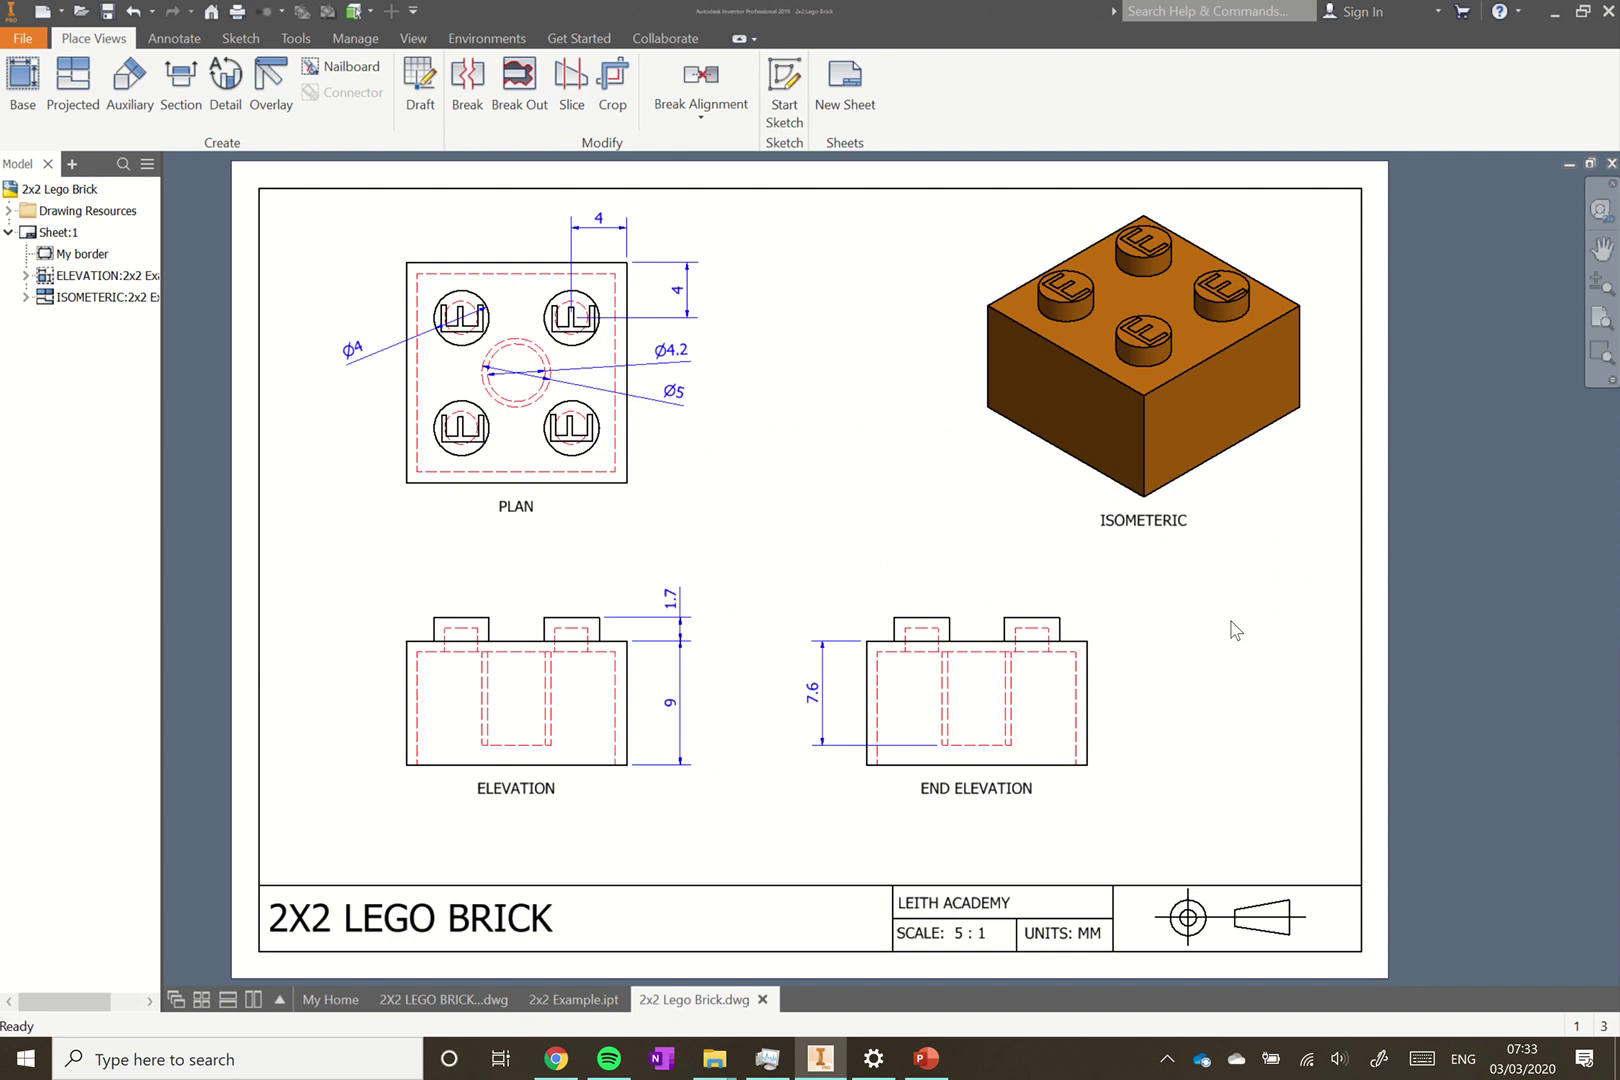